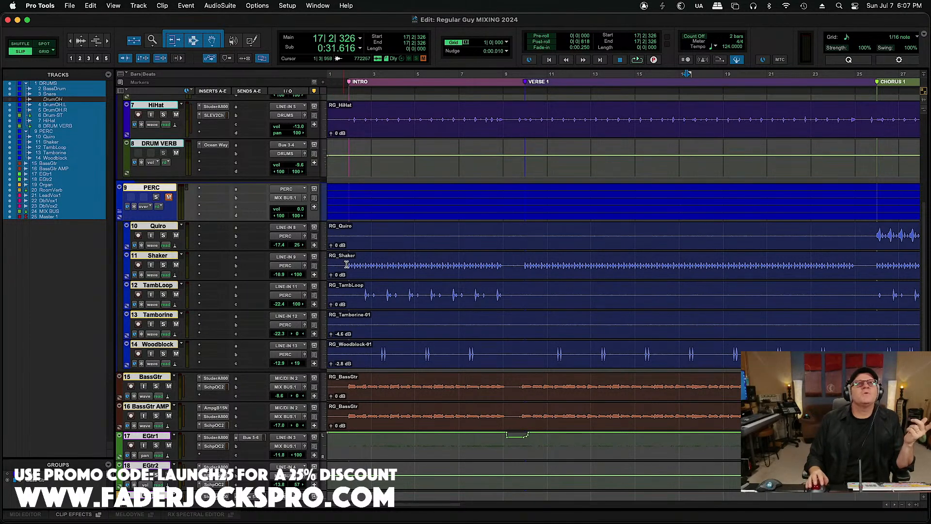
Step: Place the edit cursor on the Shaker track just before the Intro marker, and briefly open the UAD Meter & Control Panel
click(345, 276)
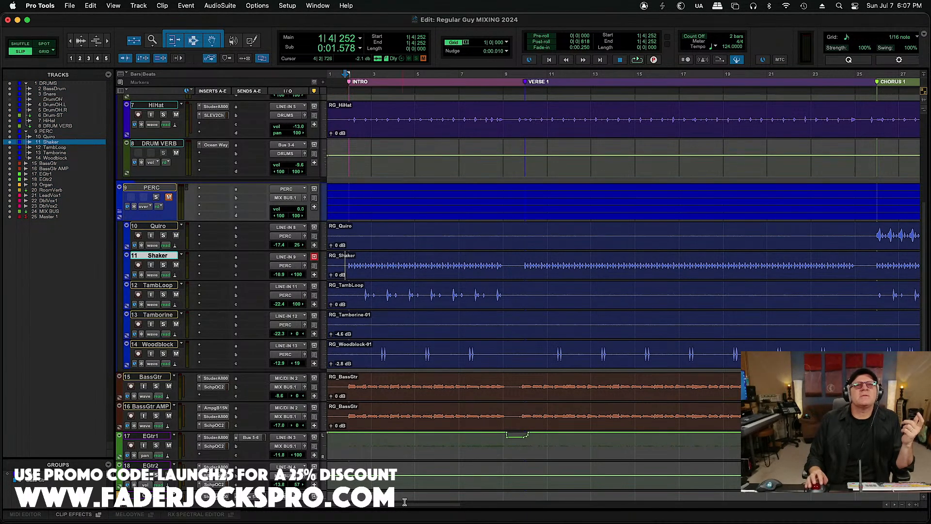
drag(420, 505, 320, 510)
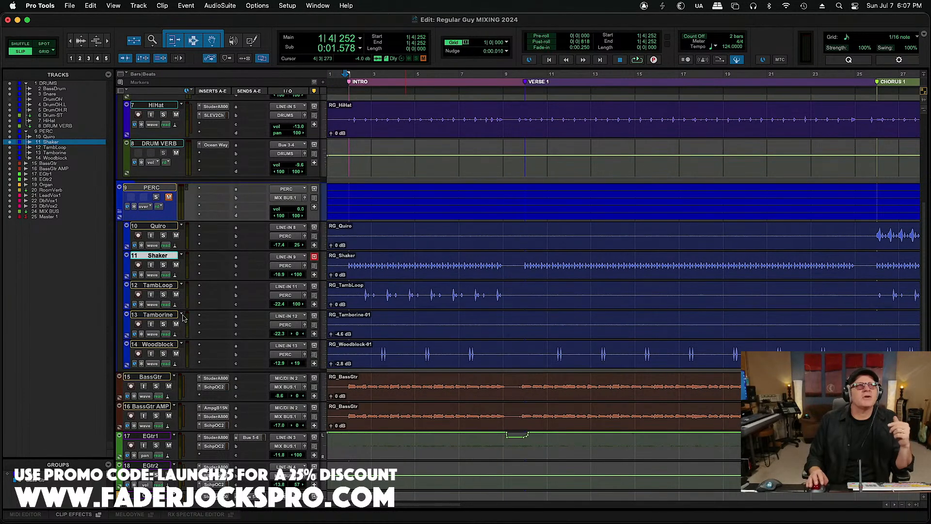
mouse_move(608, 522)
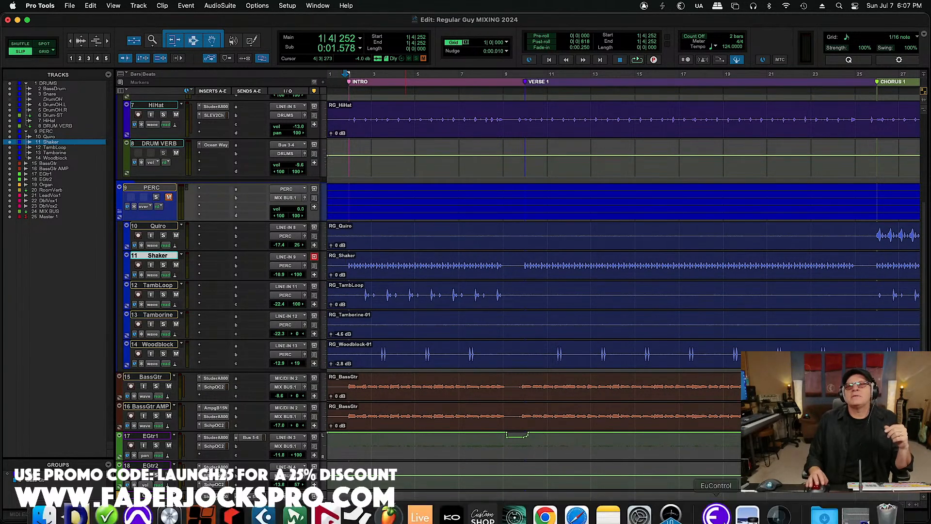
click(670, 505)
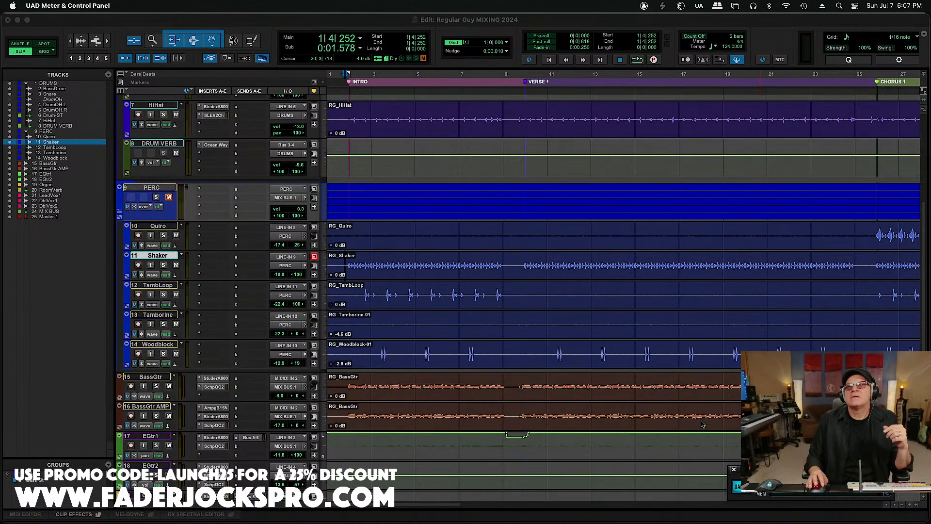
click(734, 469)
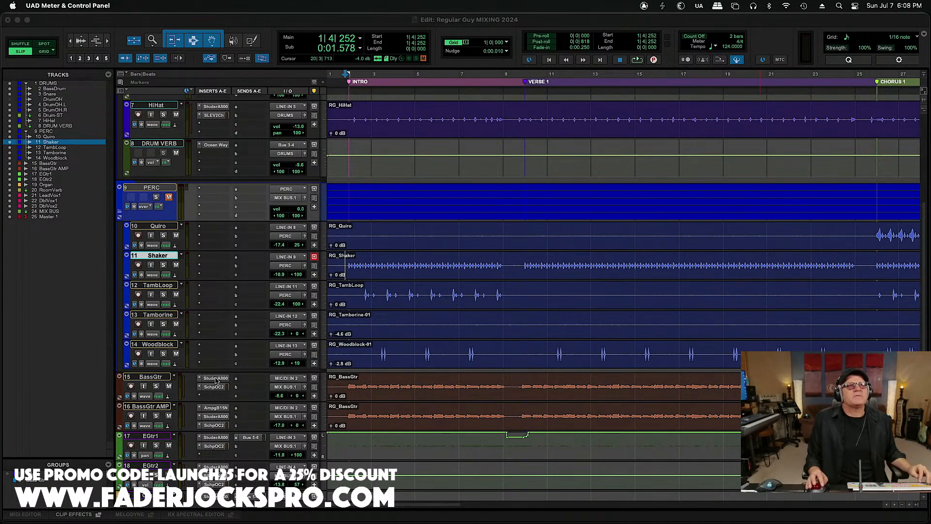
Step: Copy the StuderA800 insert from the BassGtr track to the Shaker's first insert slot, and hide the track list
drag(215, 381, 218, 258)
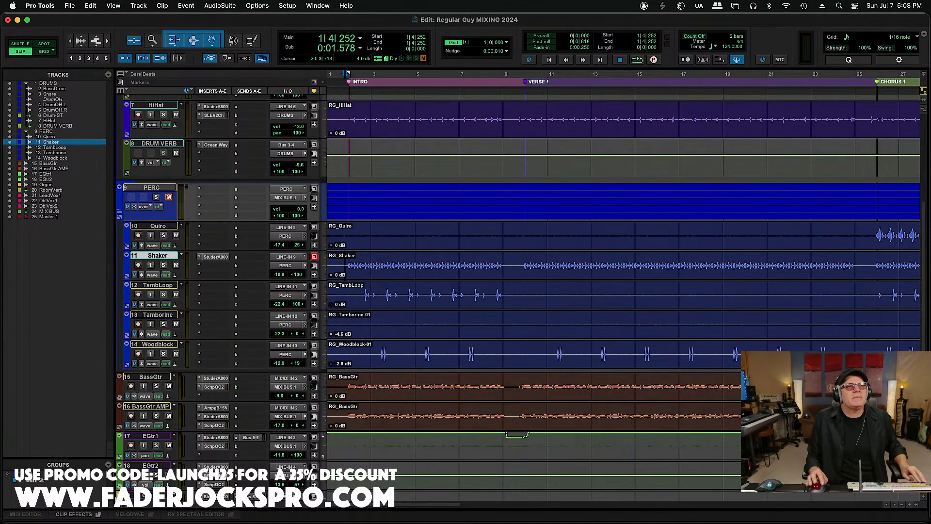
click(118, 508)
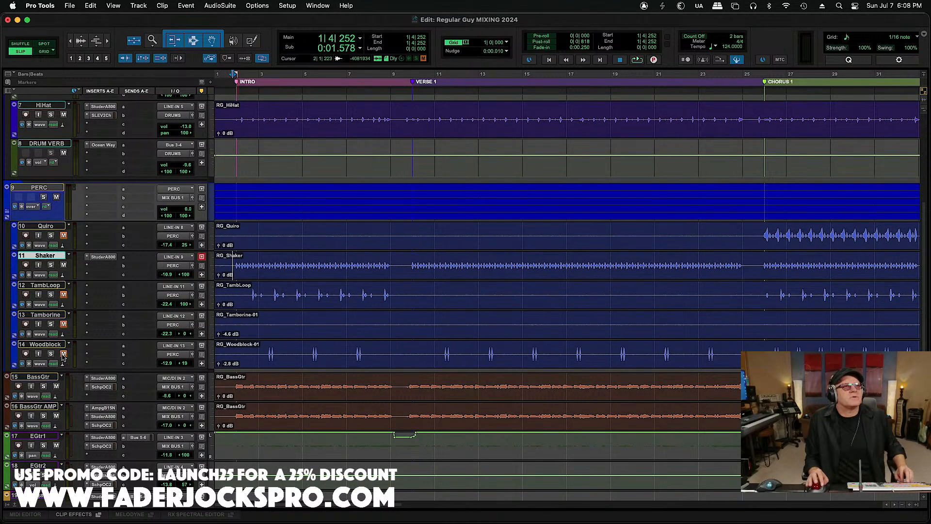
Step: Play the song from the Intro and examine the Studer A800 settings on the Shaker track
key(space)
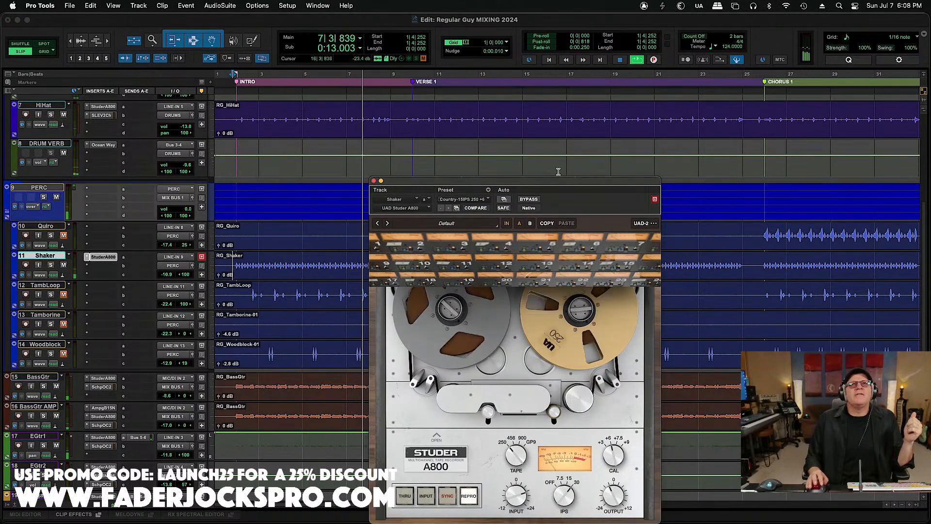
drag(557, 180, 560, 110)
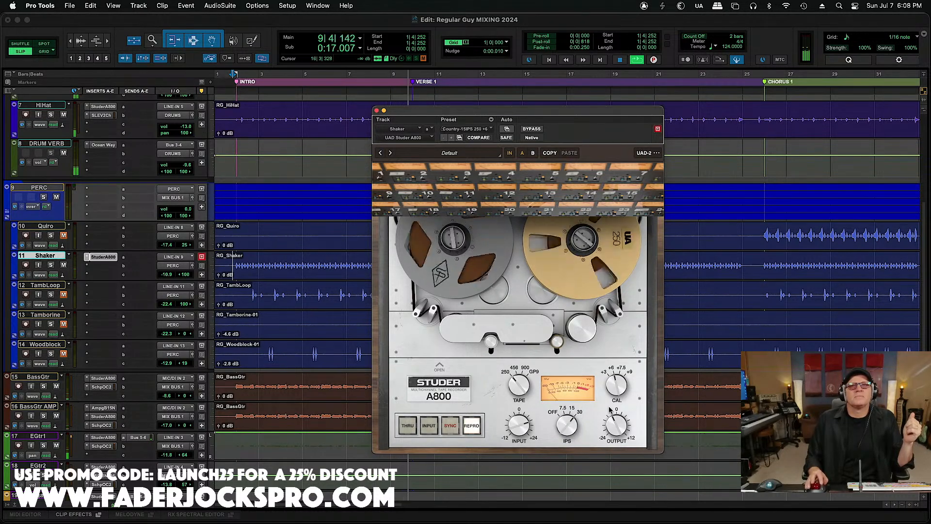
click(376, 111)
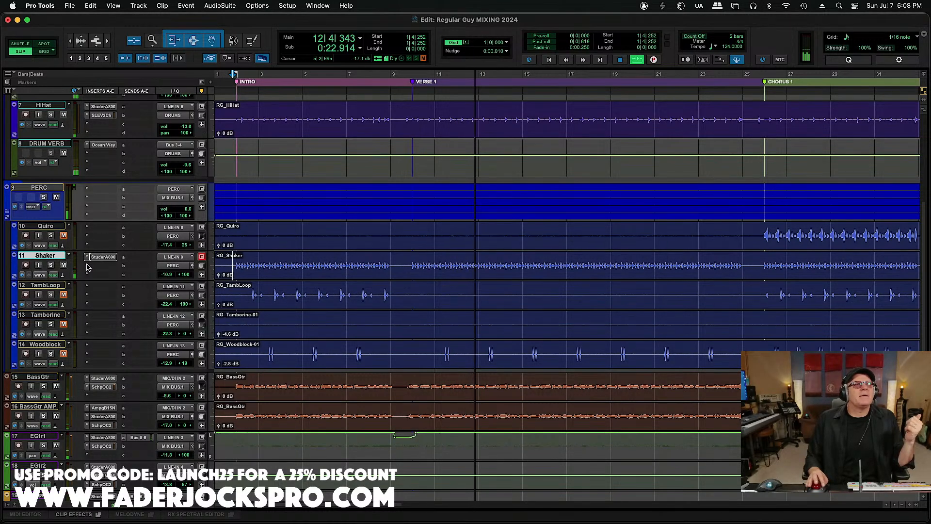
click(121, 265)
mouse_move(137, 267)
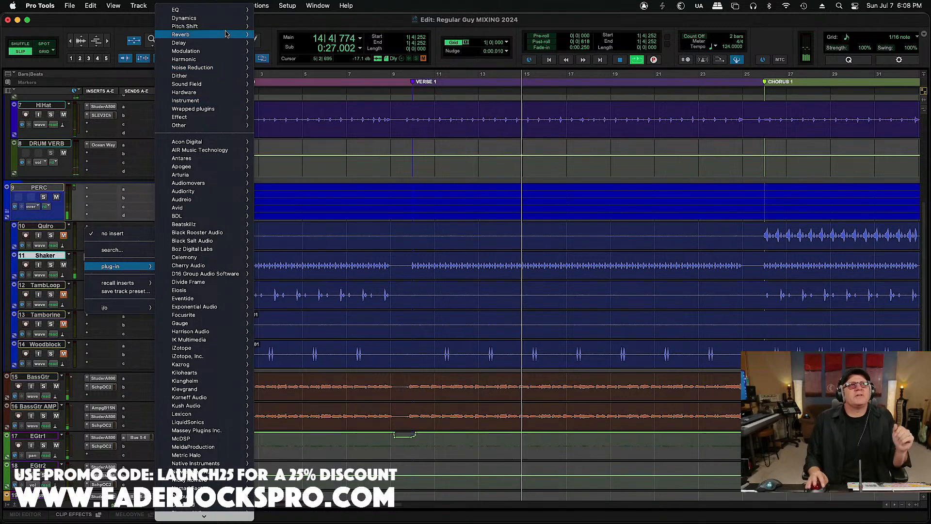
mouse_move(225, 22)
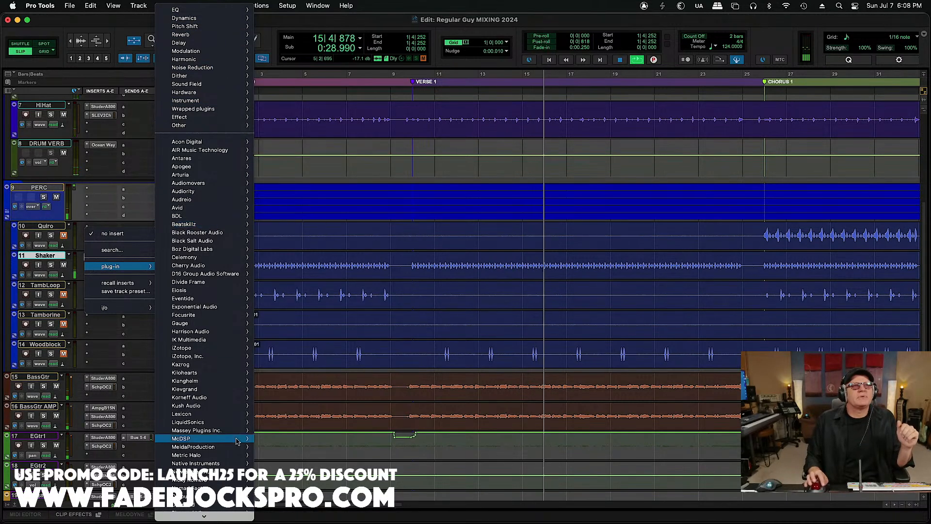
mouse_move(215, 513)
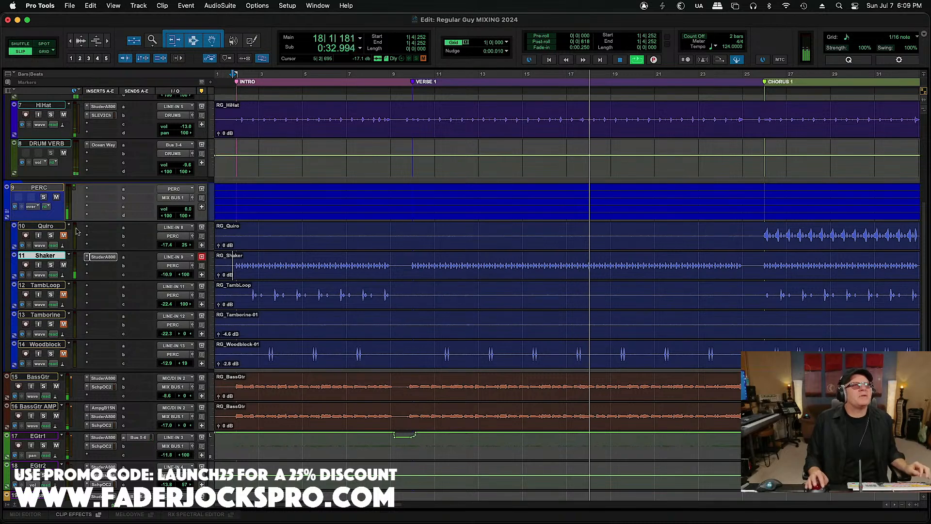
Step: Insert the Waves Scheps Omni Channel 2 (mono) plug-in in the Shaker track's second insert slot
click(111, 267)
mouse_move(111, 266)
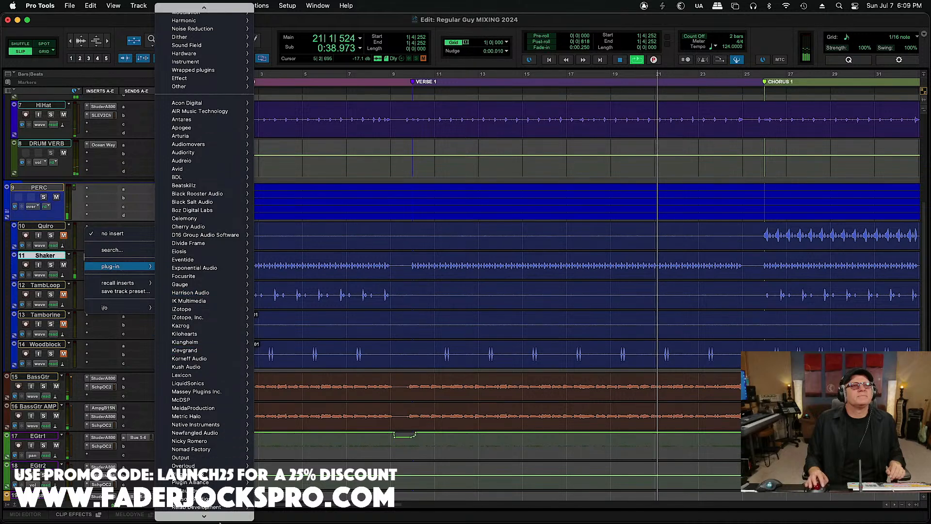
mouse_move(216, 482)
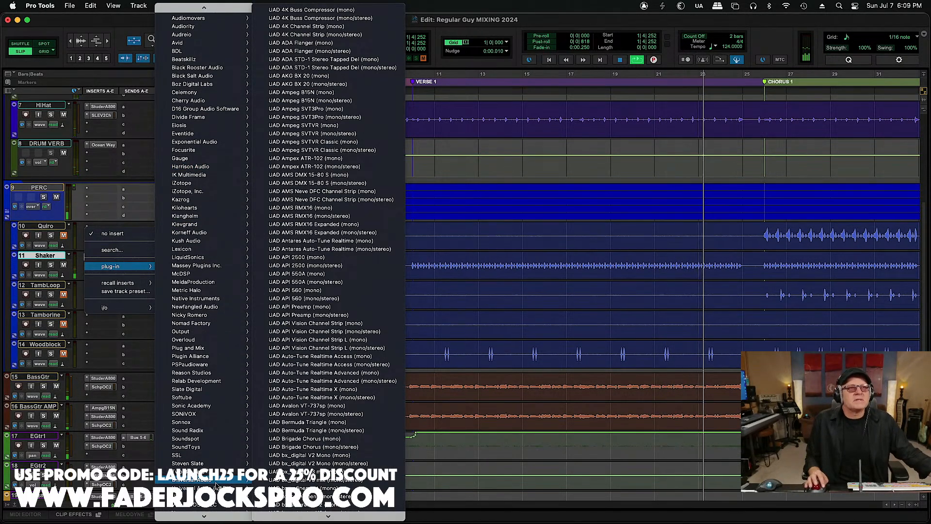
mouse_move(216, 432)
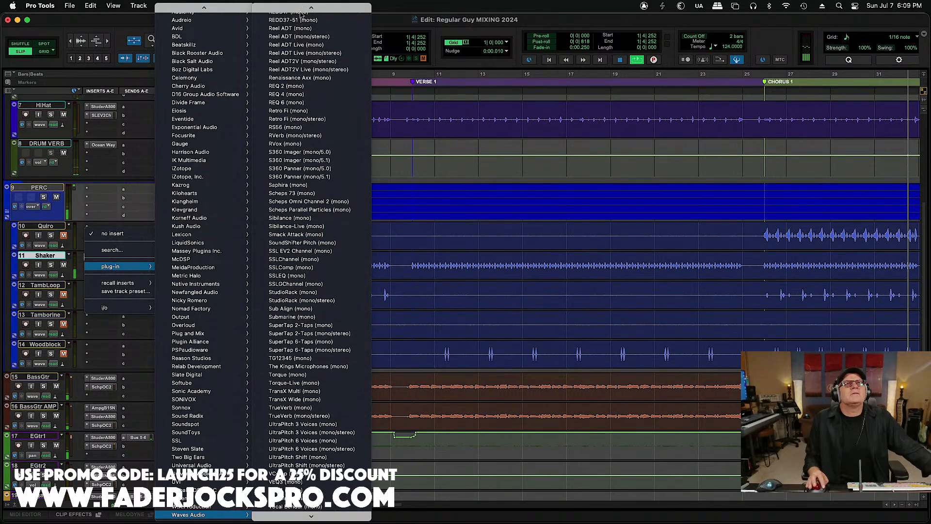
click(319, 211)
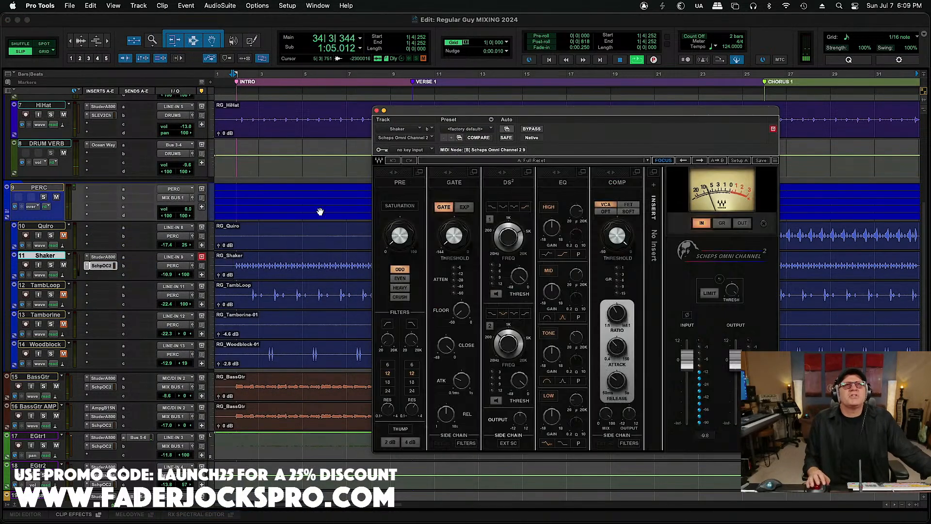
drag(494, 108, 446, 128)
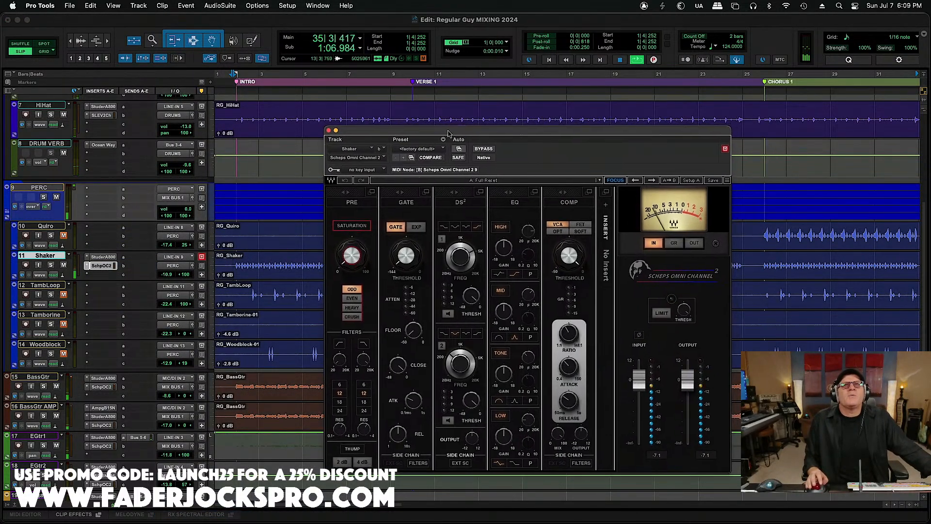
Step: Add some Odd saturation to the Shaker and raise the low-cut filter, restarting playback to hear it
mouse_move(352, 259)
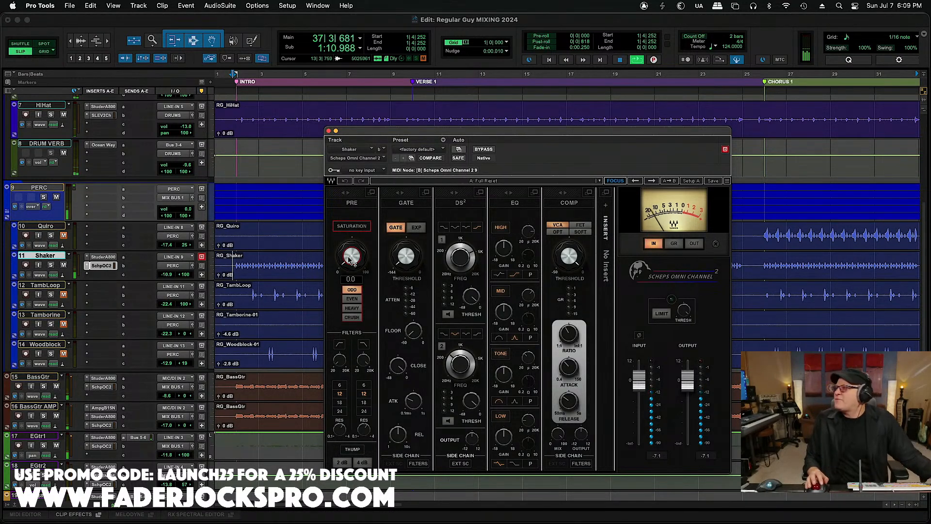
drag(352, 260, 352, 240)
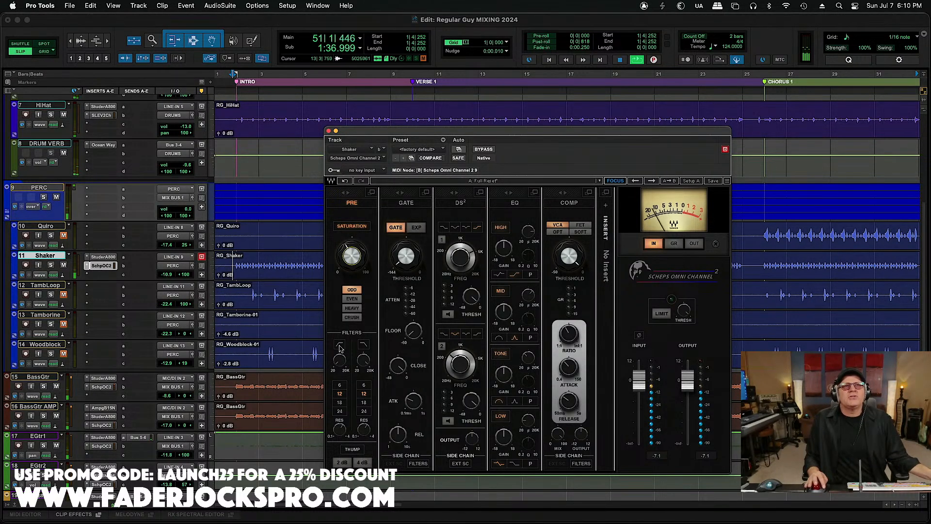
drag(342, 363, 342, 357)
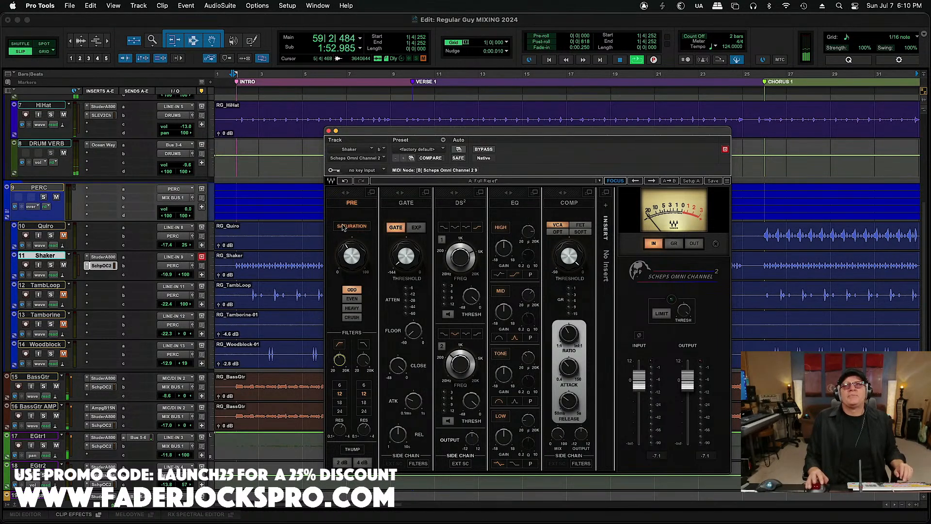
key(space)
key(space)
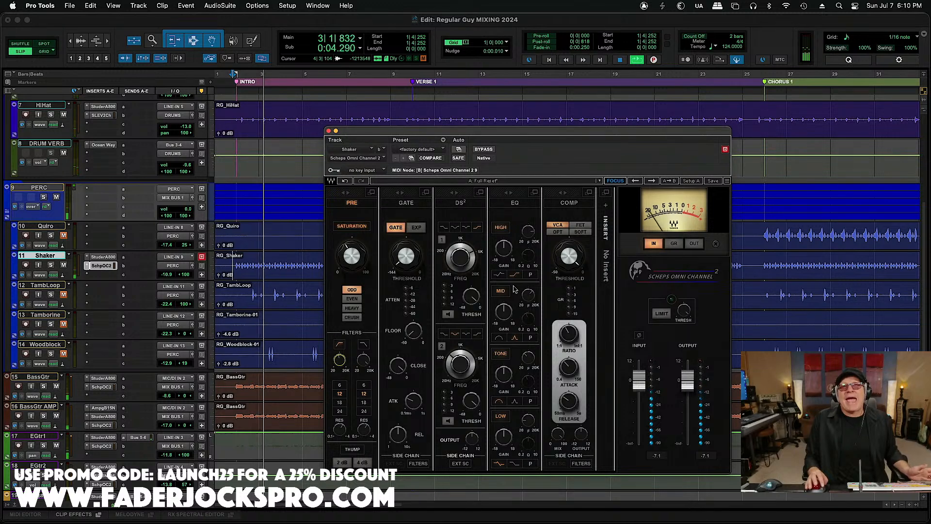
Step: Tune the Shaker's EQ mid band to 3330 Hz, adjust its Q, and set its gain to -4.0 dB
drag(530, 296, 529, 292)
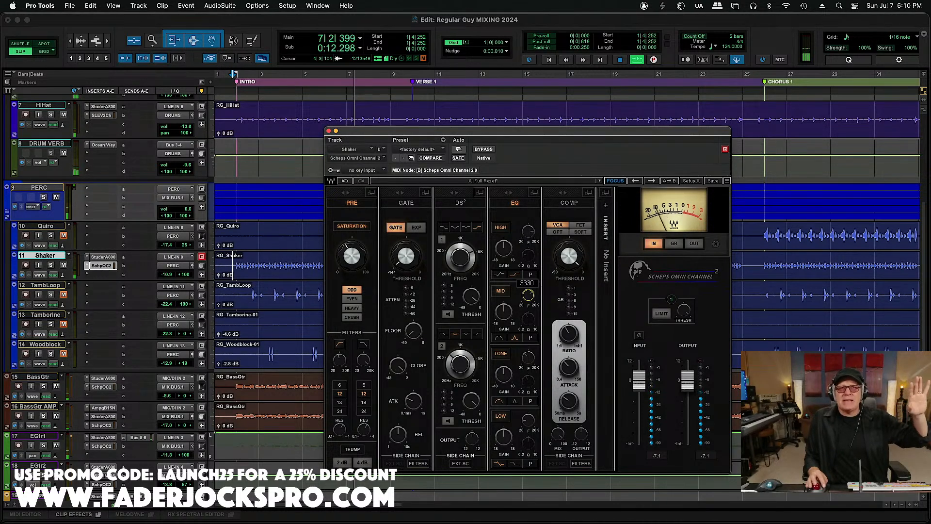
drag(530, 320, 530, 318)
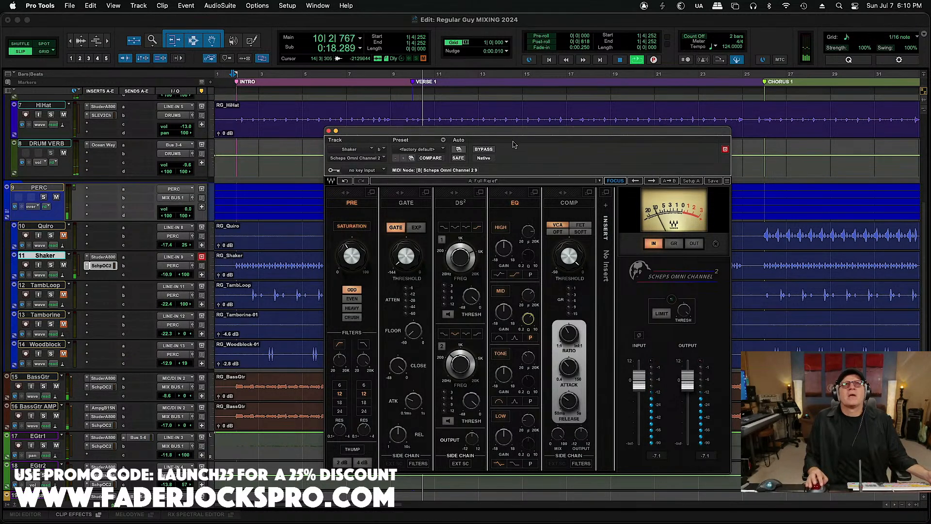
drag(451, 132, 430, 81)
click(482, 262)
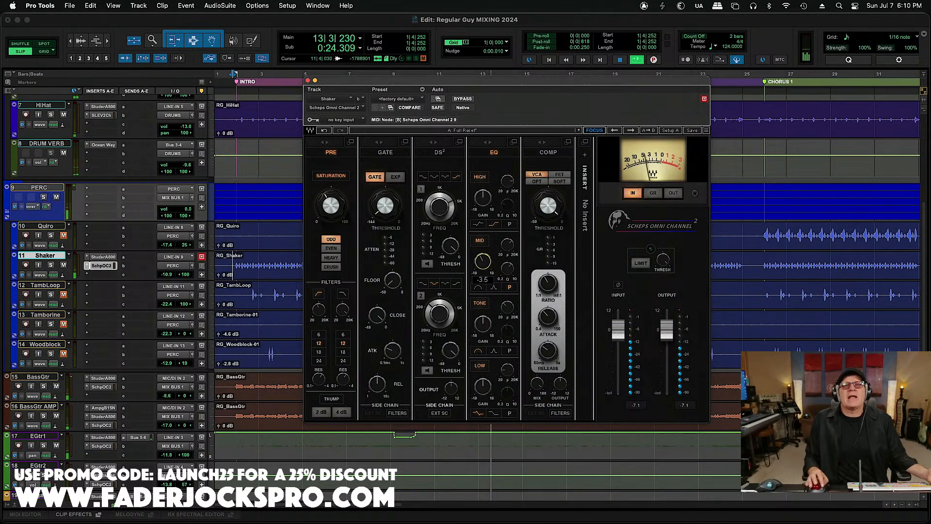
drag(482, 262, 482, 263)
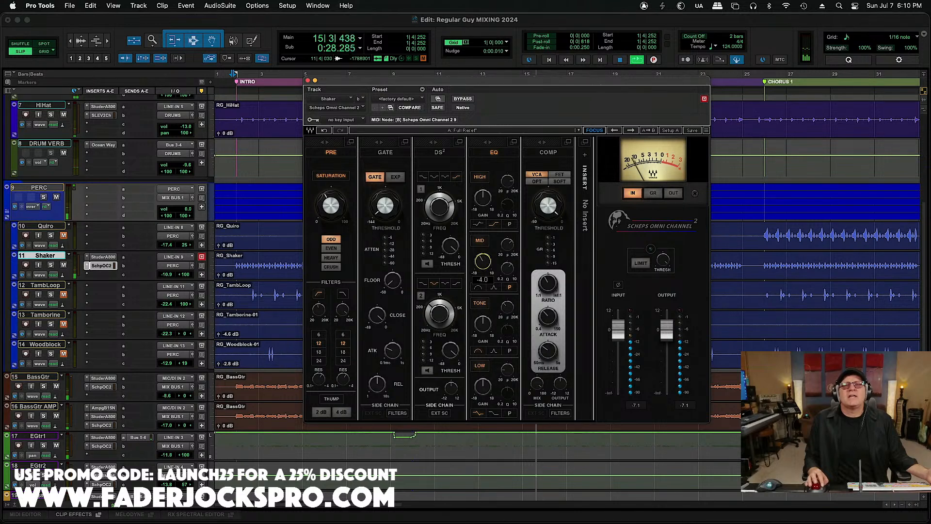
mouse_move(483, 267)
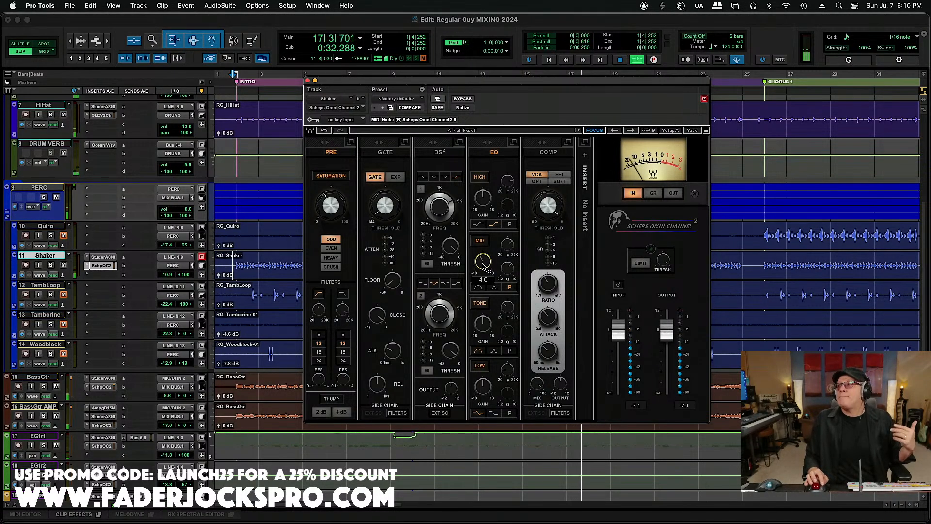
Step: Readjust the EQ mid band's frequency and ease its gain to about -2.6 dB, and bring in VCA compression with the threshold
drag(483, 266, 508, 240)
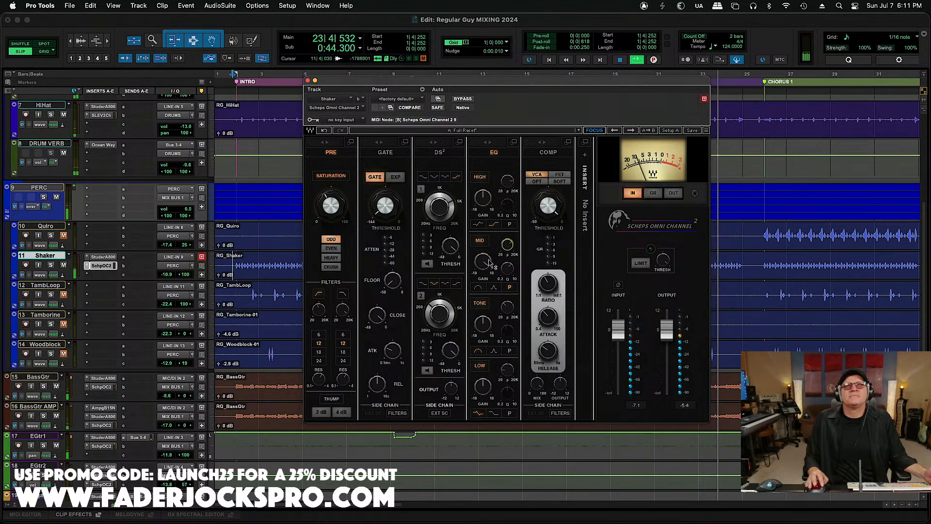
drag(491, 263, 484, 263)
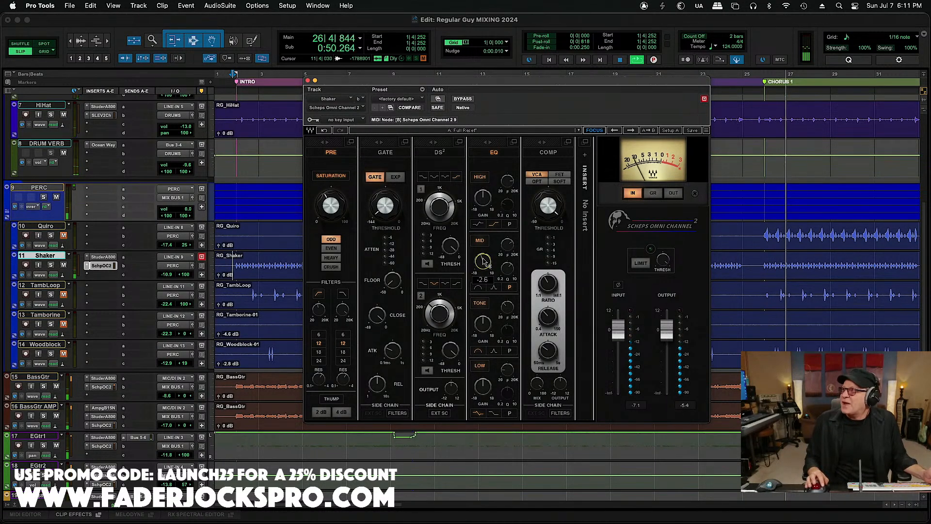
drag(484, 262, 484, 264)
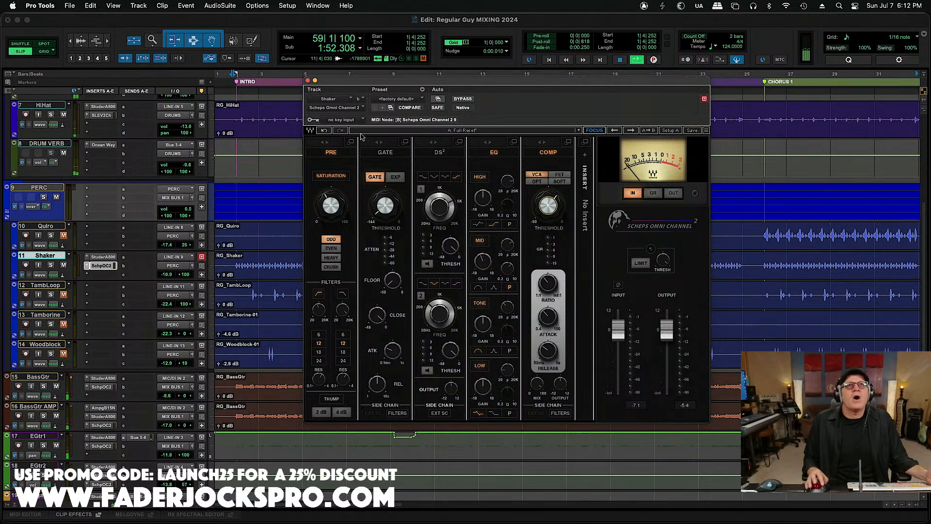
Step: Close the Scheps Omni Channel window and restart playback, lowering the Shaker track's volume to -17.3 dB
key(space)
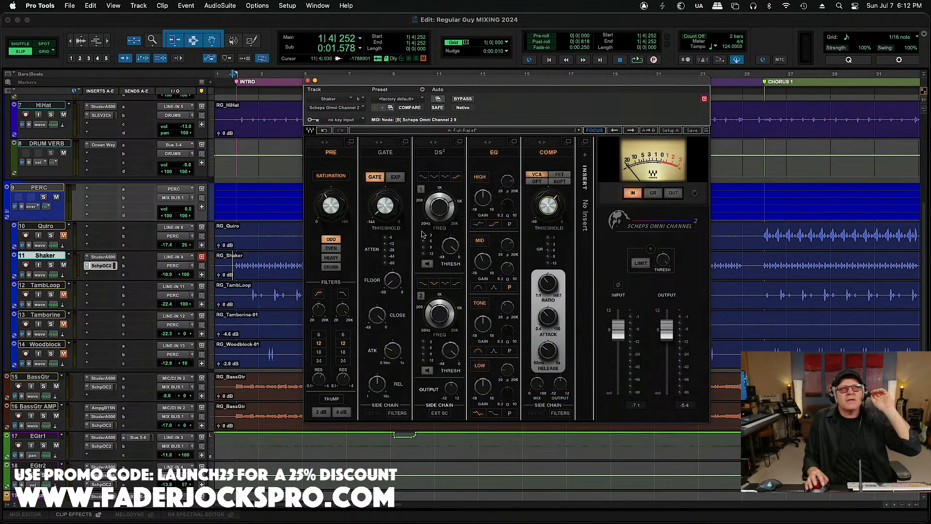
click(308, 81)
key(space)
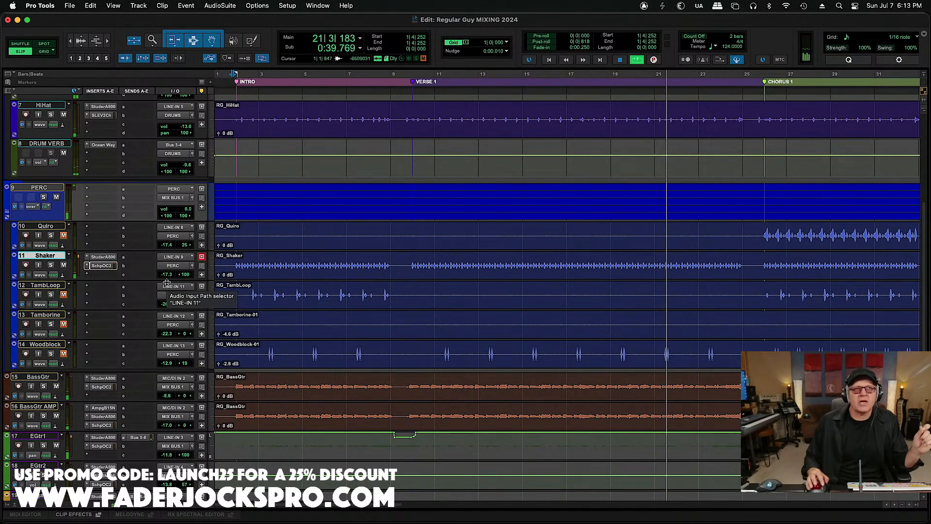
Step: Insert the mono Maag EQ2 equalizer in the Shaker track's third insert slot
click(96, 275)
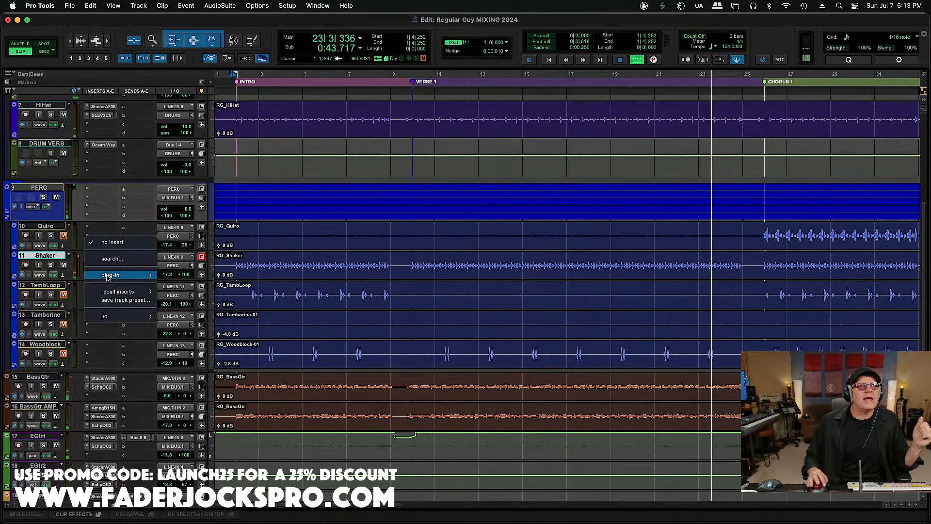
mouse_move(116, 275)
mouse_move(188, 274)
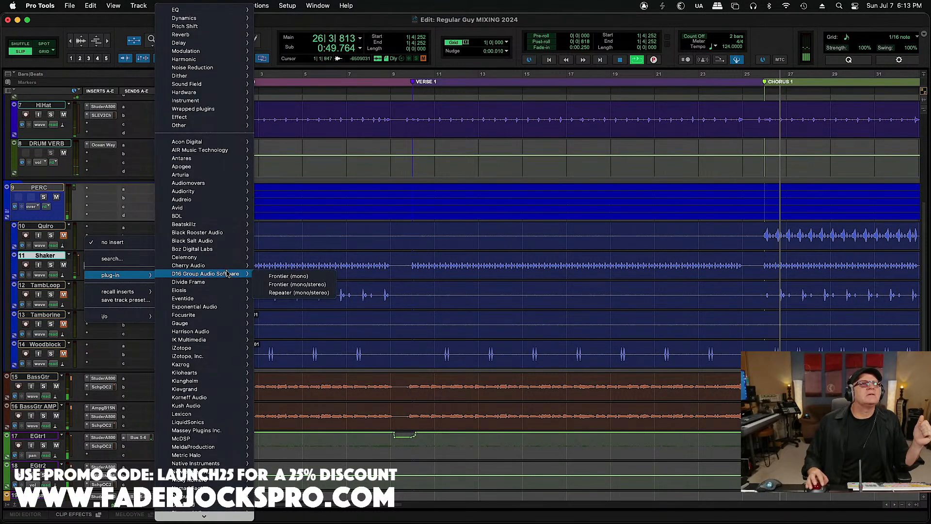
mouse_move(240, 12)
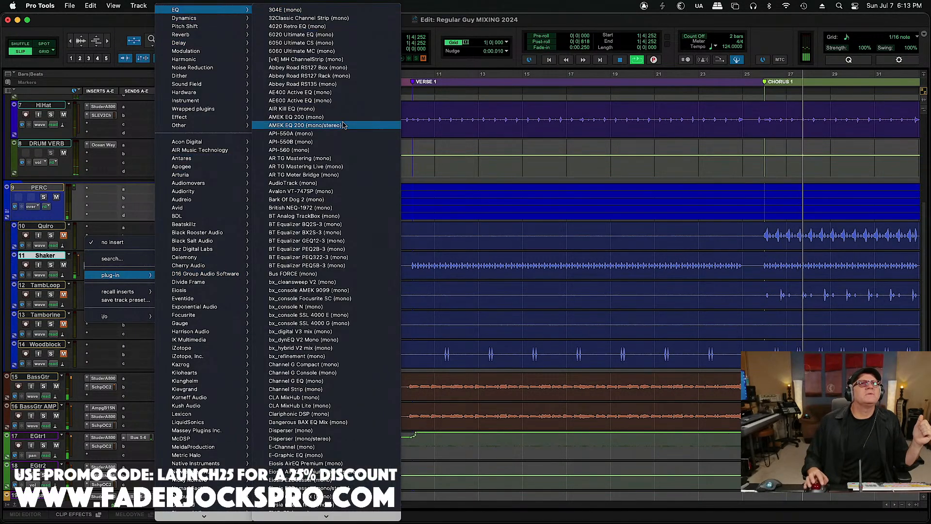
mouse_move(346, 523)
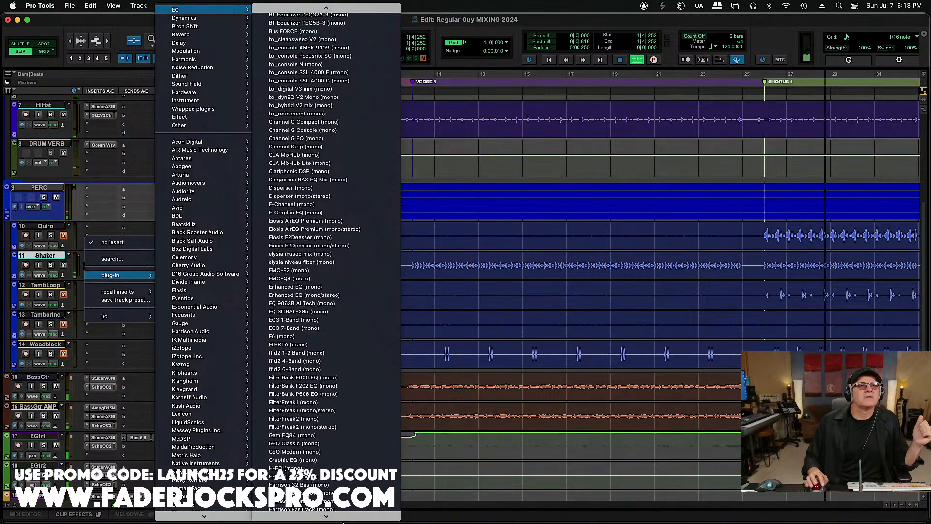
scroll(326, 427, down, 7)
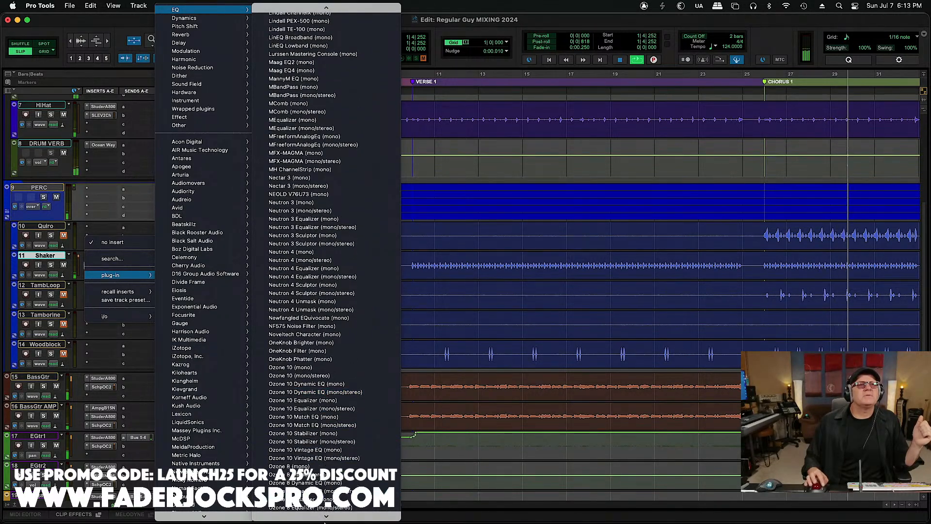
scroll(325, 426, down, 15)
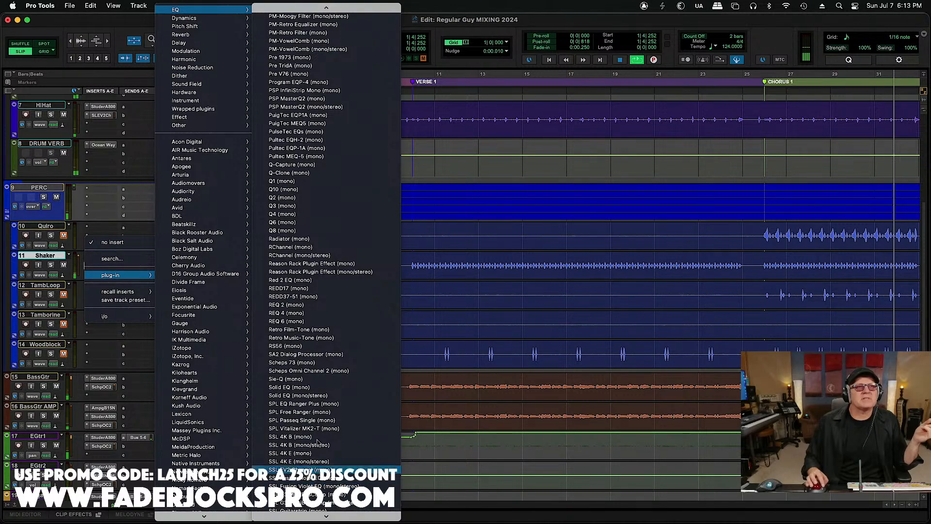
mouse_move(287, 4)
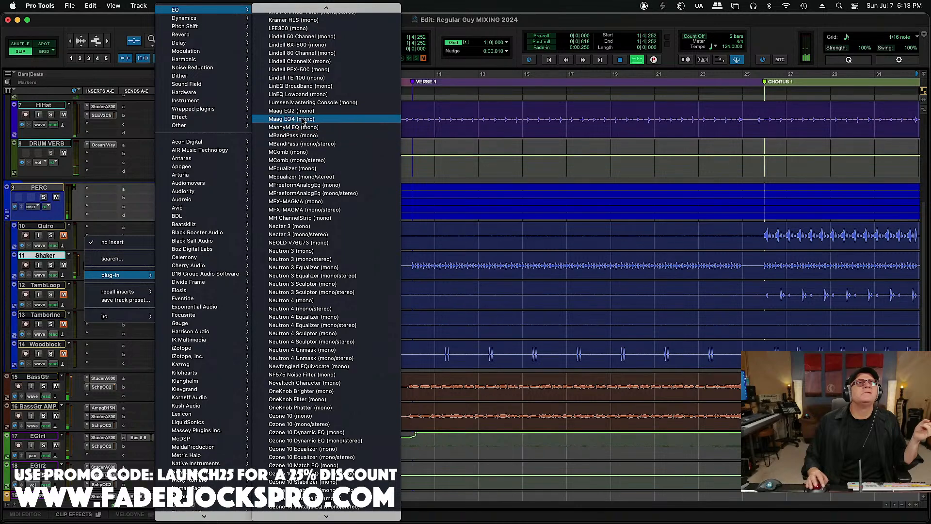
key(Escape)
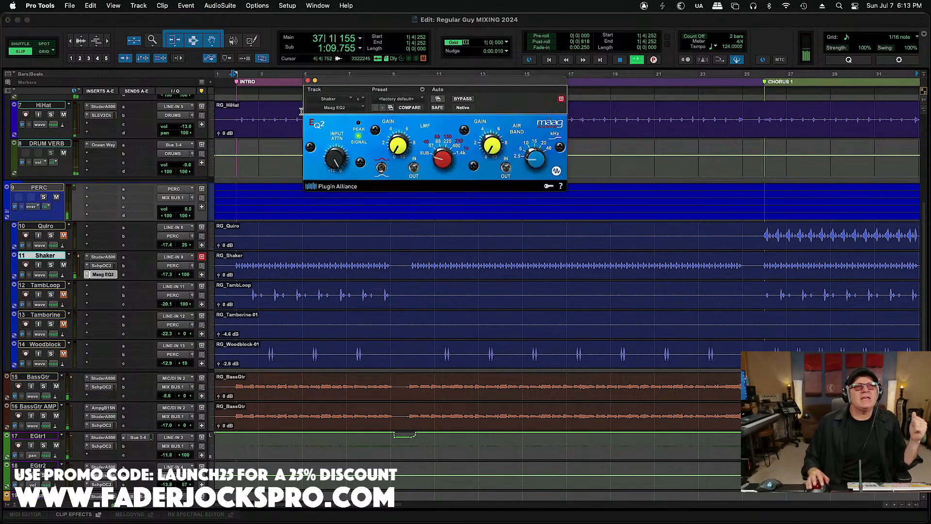
Step: Boost the air band on the Shaker's Maag EQ2, trim the track volume to -17.6 dB, and close the EQ with playback stopped
drag(444, 80, 428, 269)
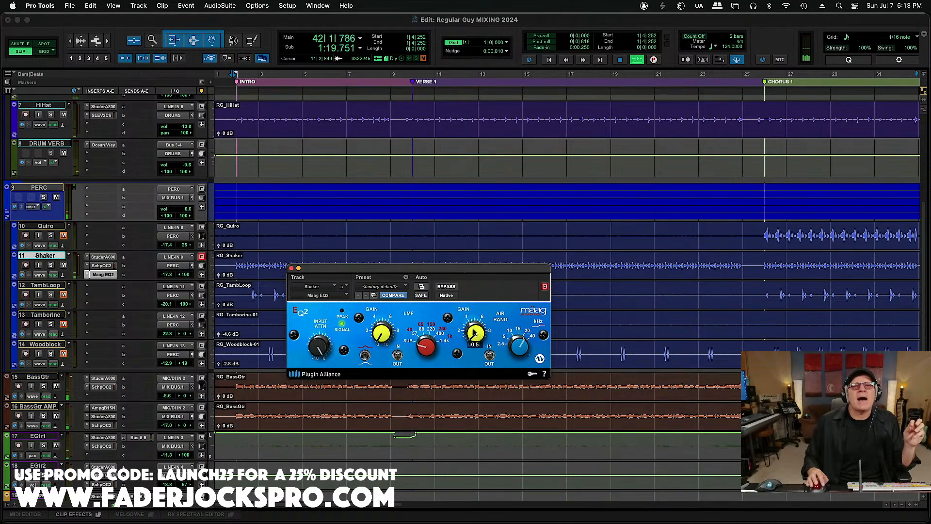
drag(469, 287, 469, 285)
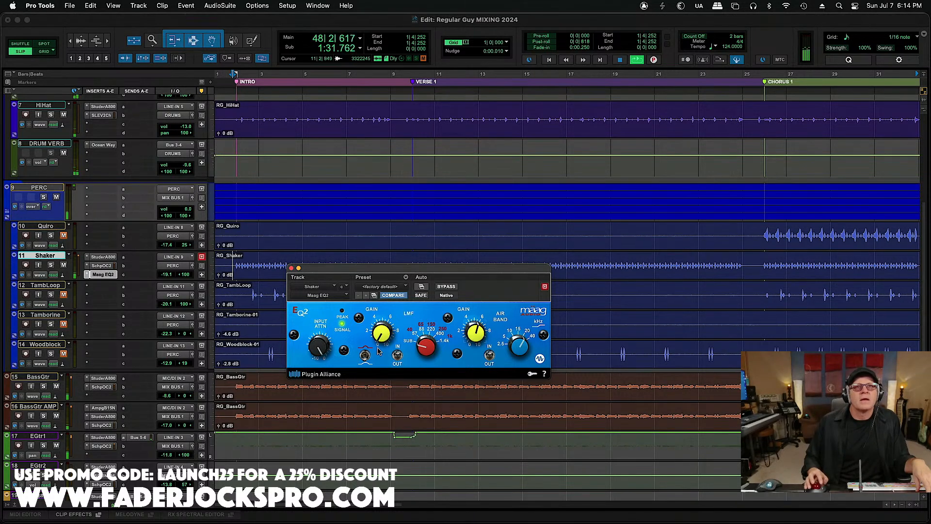
drag(517, 346, 517, 341)
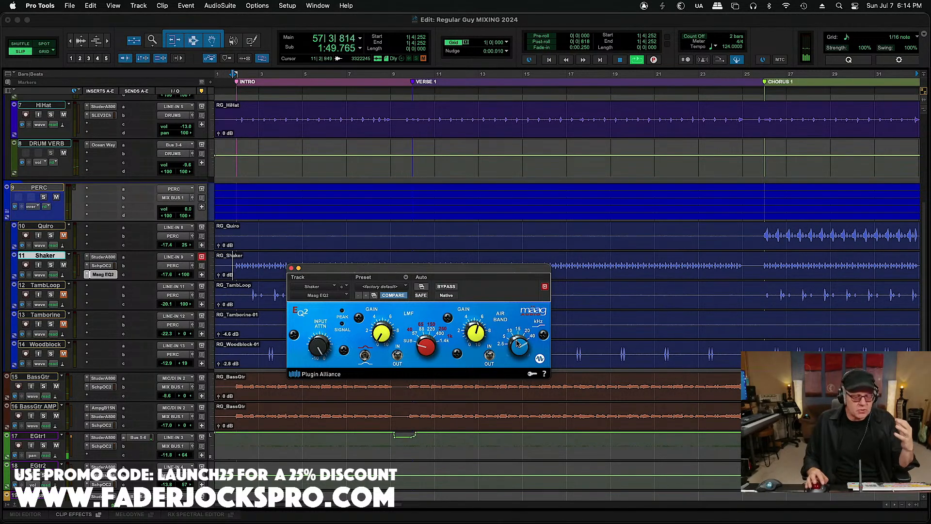
key(space)
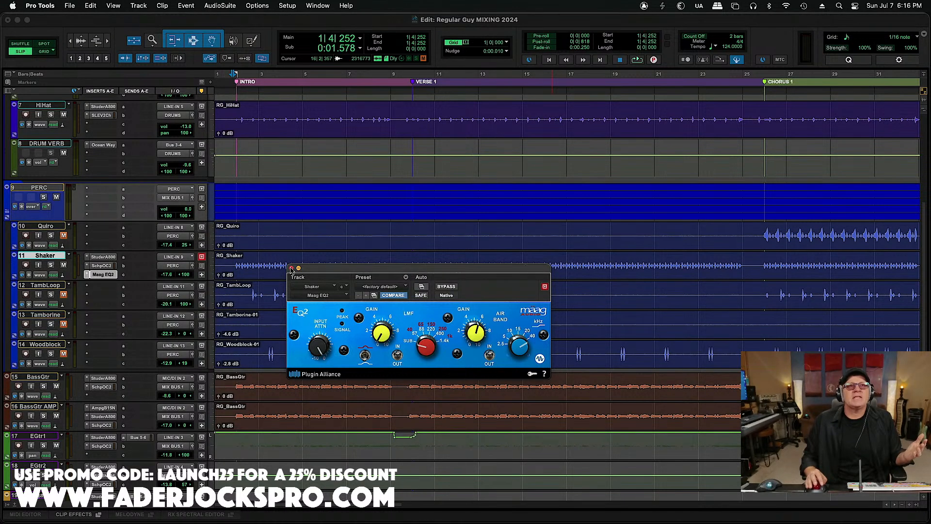
click(292, 268)
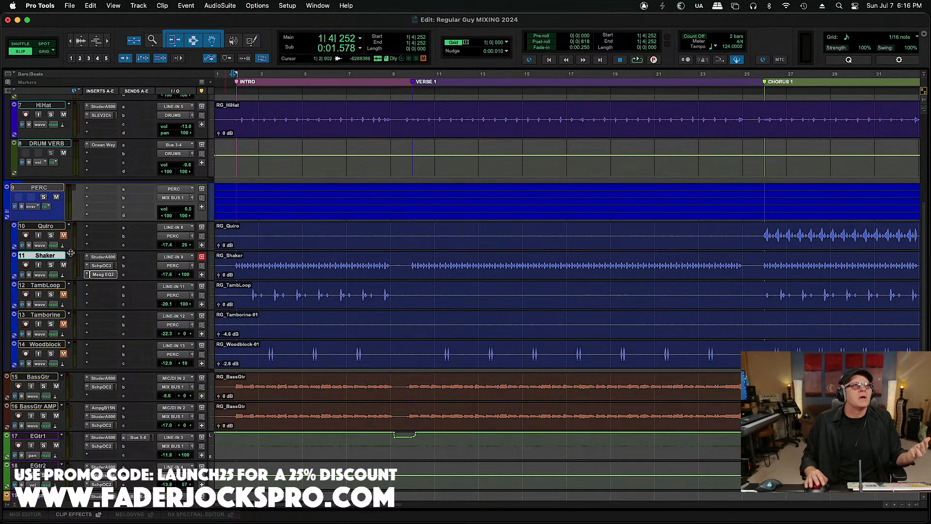
Step: Create one new stereo Aux Input track named PLATE VERB below the Woodblock track
click(44, 188)
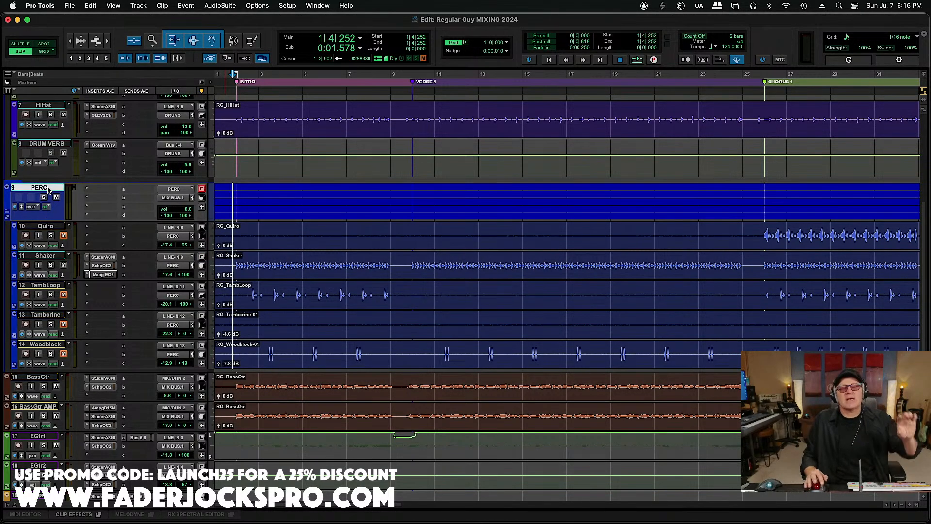
click(43, 346)
key(super+shift+n)
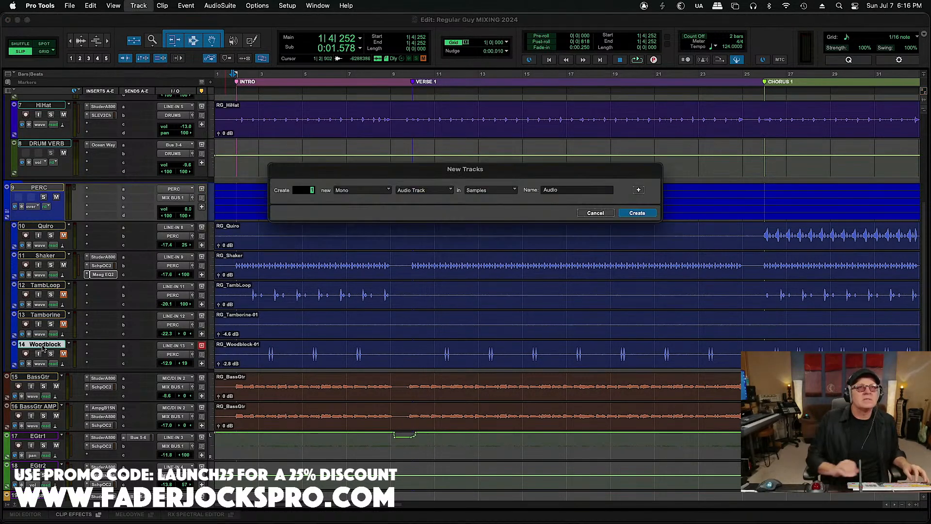
click(367, 191)
click(367, 201)
click(414, 195)
click(418, 198)
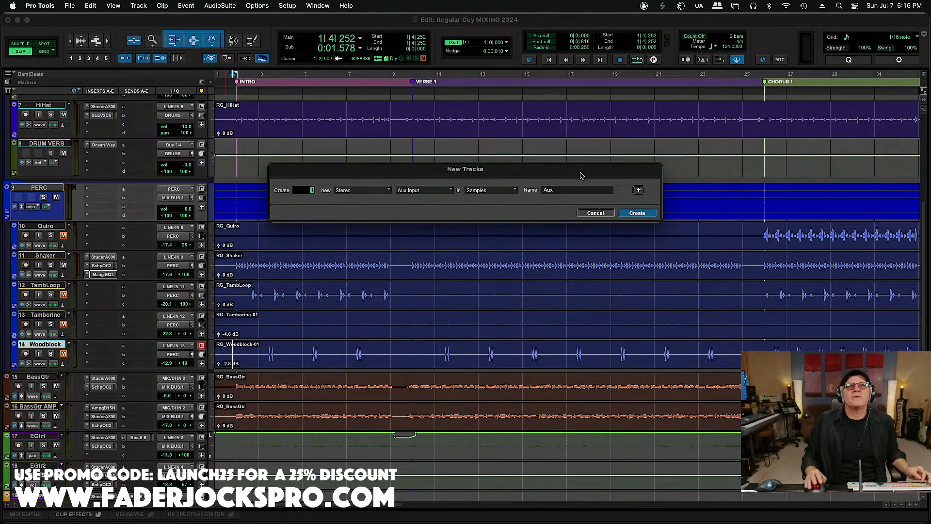
click(561, 189)
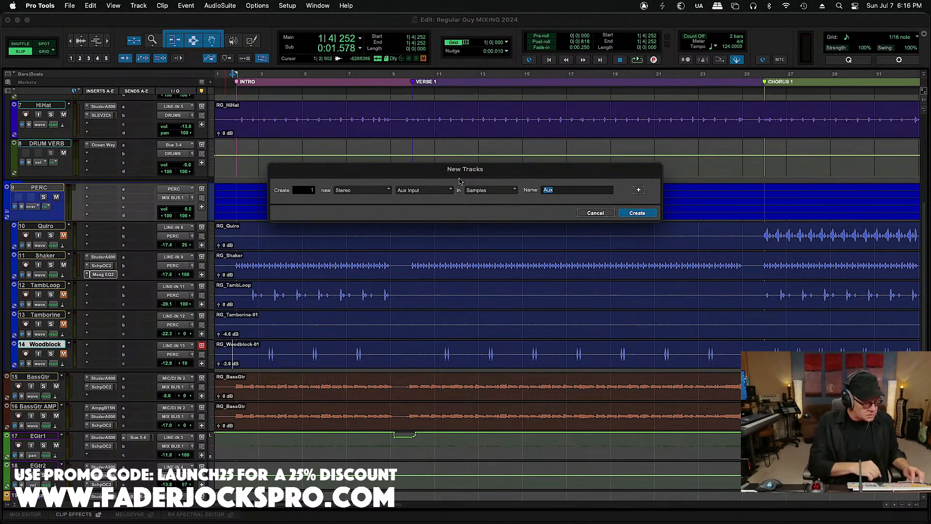
text(PLA)
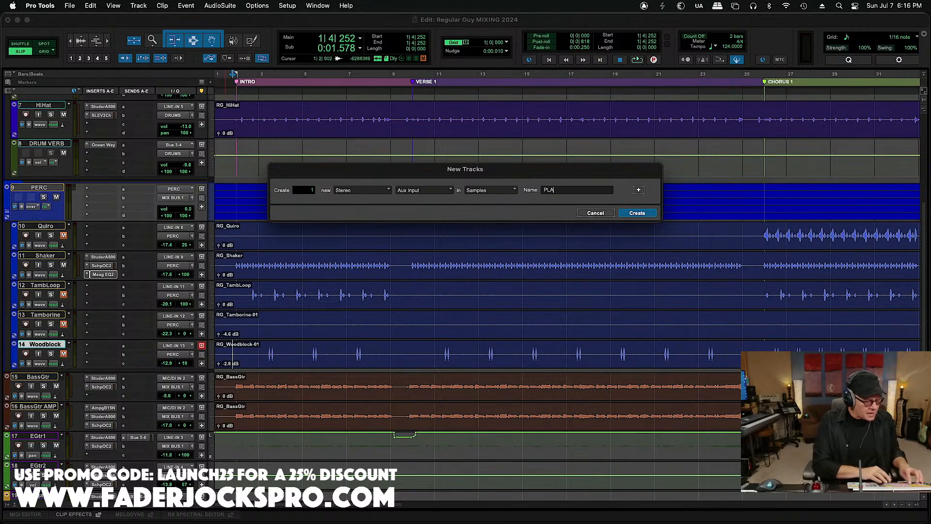
text(TE VERB)
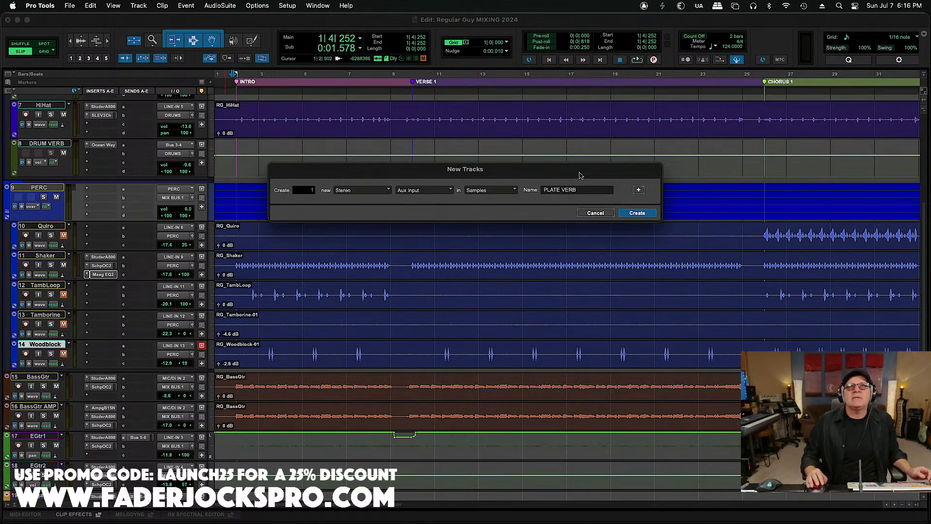
click(642, 216)
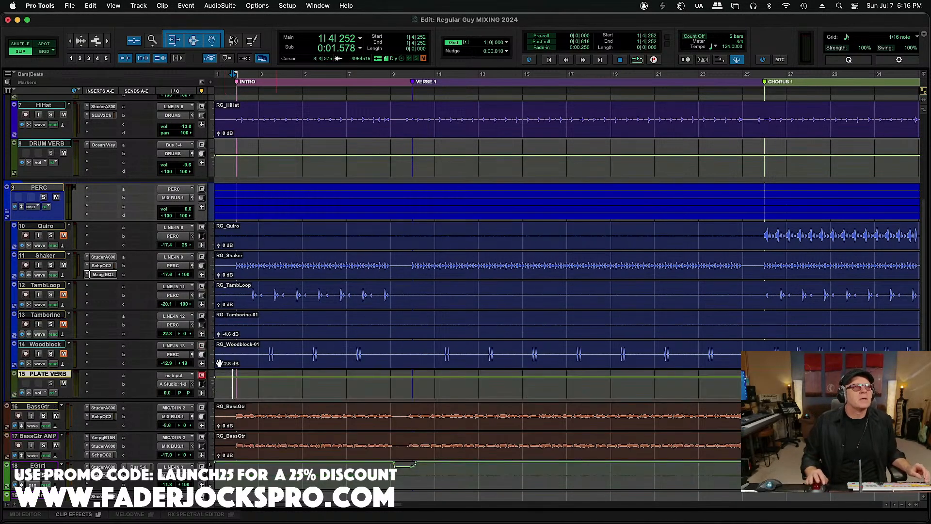
Step: Route the PLATE VERB track's output to the MIX BUS track and its input to Bus 7-8 (Stereo)
click(176, 383)
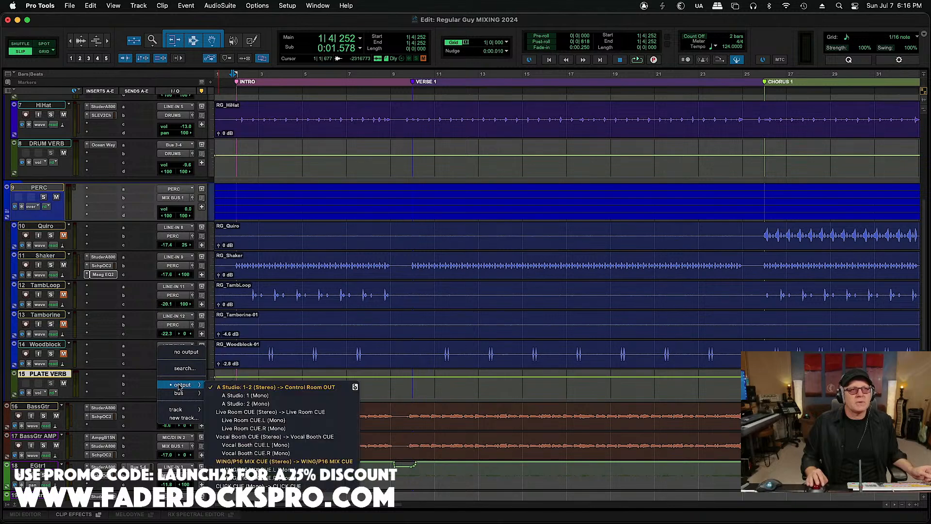
mouse_move(180, 408)
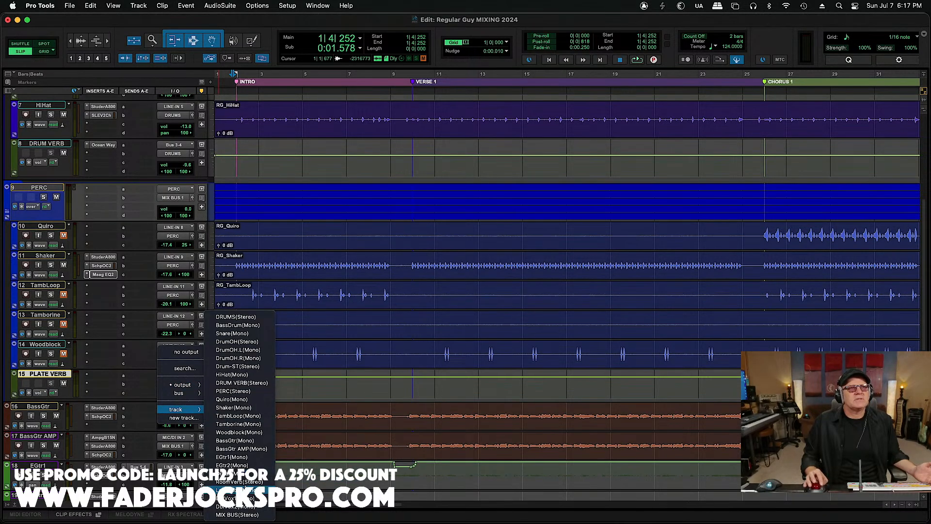
click(240, 517)
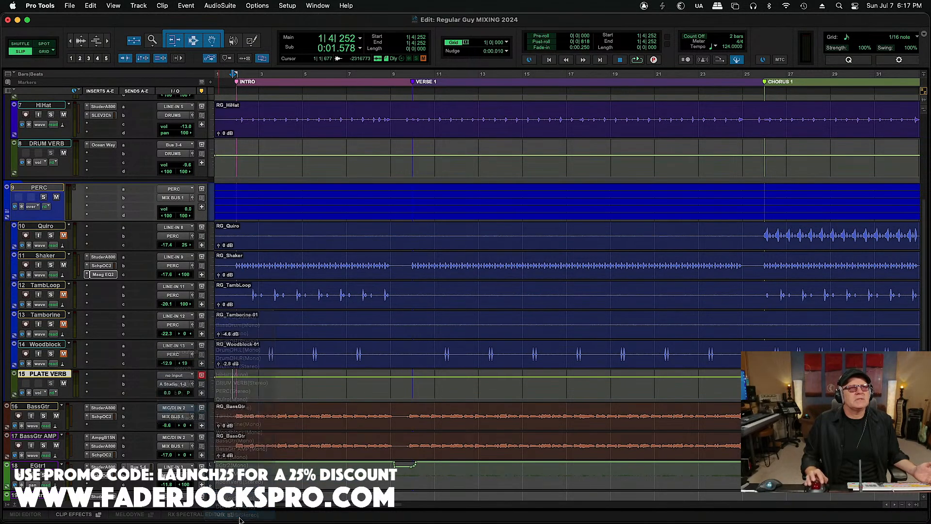
click(185, 376)
mouse_move(185, 378)
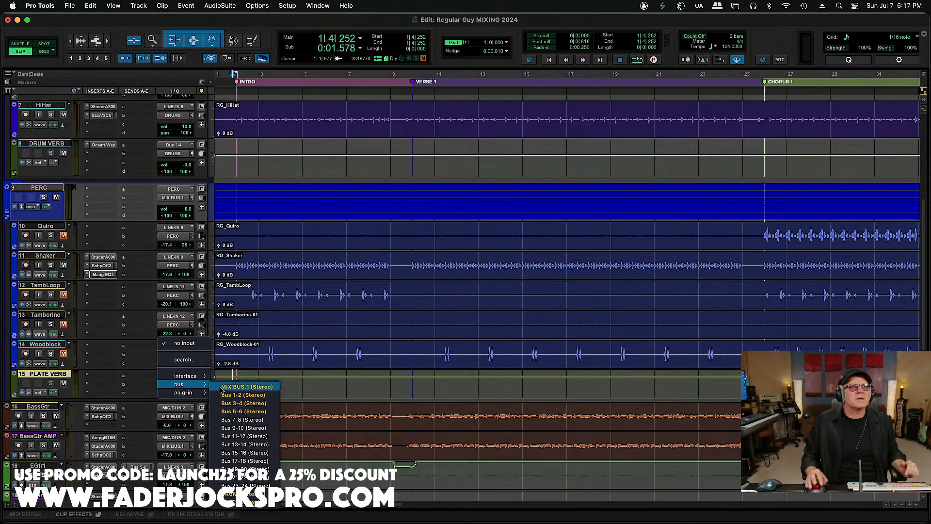
click(224, 420)
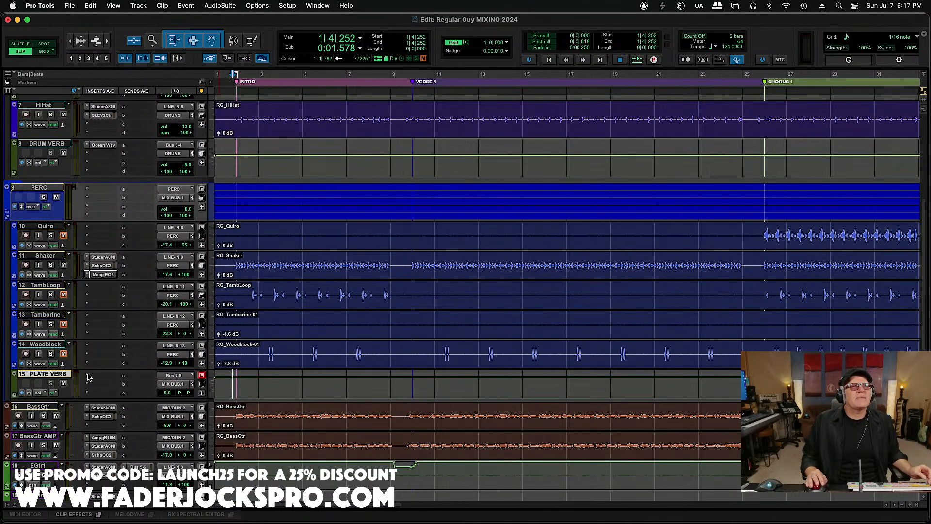
Step: Insert the multichannel Abbey Road Plates (stereo) reverb in the PLATE VERB track's first insert slot
click(114, 376)
mouse_move(126, 376)
mouse_move(214, 390)
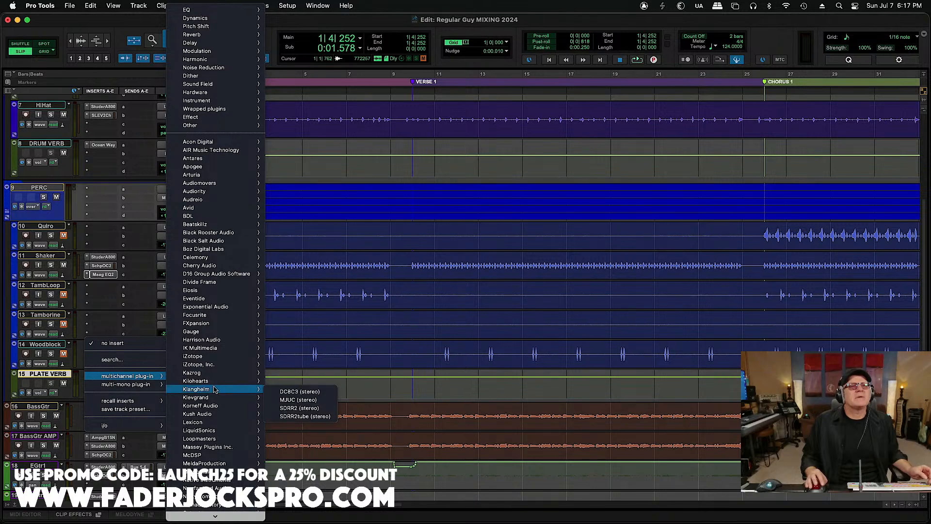
mouse_move(230, 26)
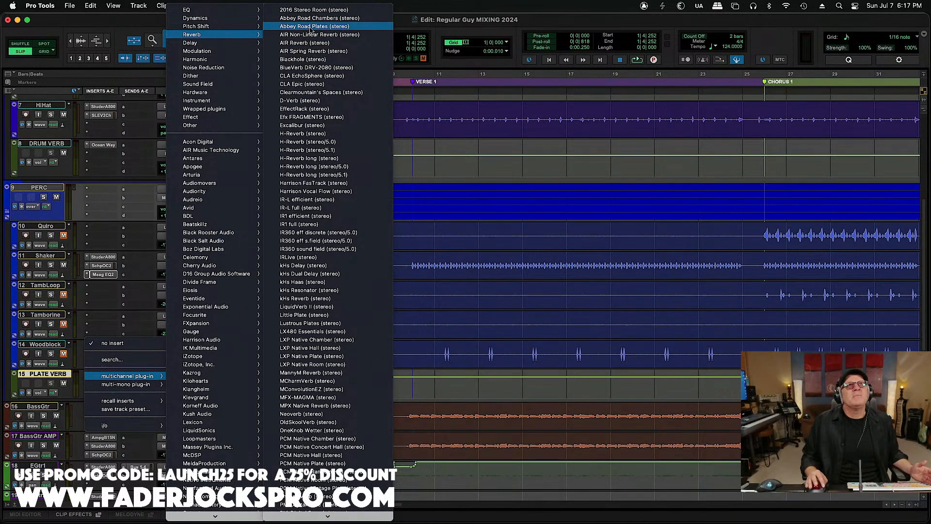
click(310, 28)
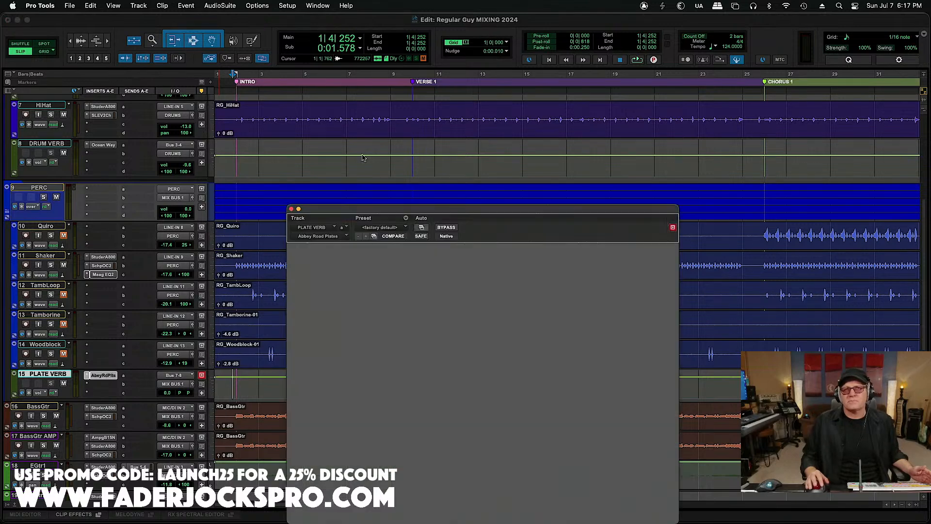
Step: Load the Percussion 1 factory preset in Abbey Road Plates and move its window clear of the track controls
drag(491, 216, 482, 127)
click(451, 159)
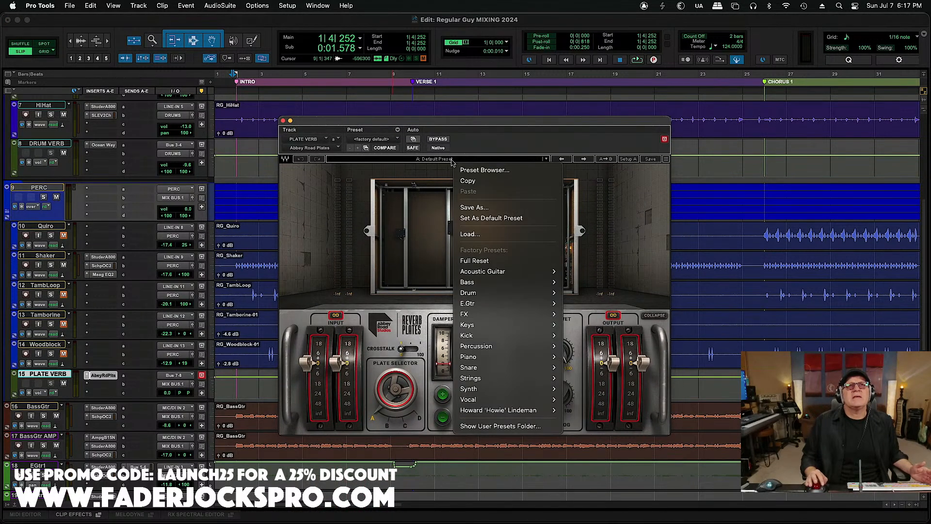
mouse_move(528, 294)
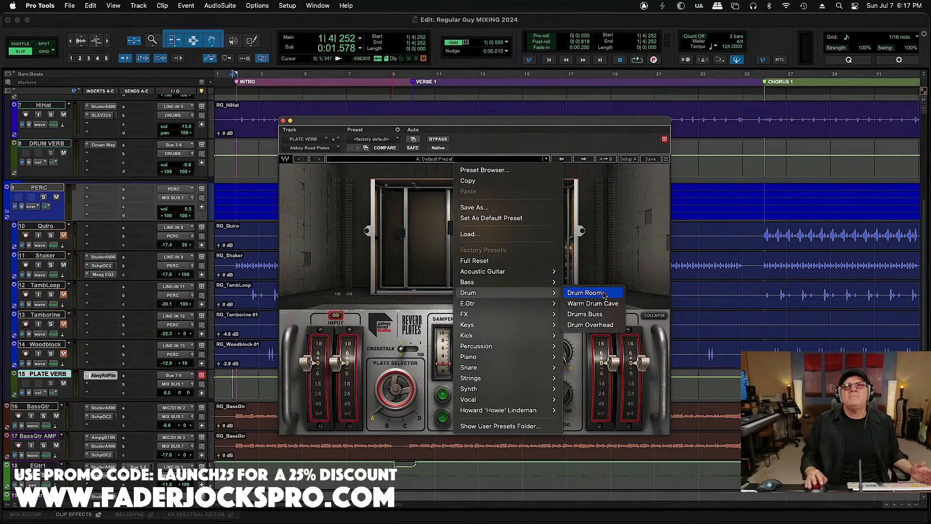
mouse_move(538, 347)
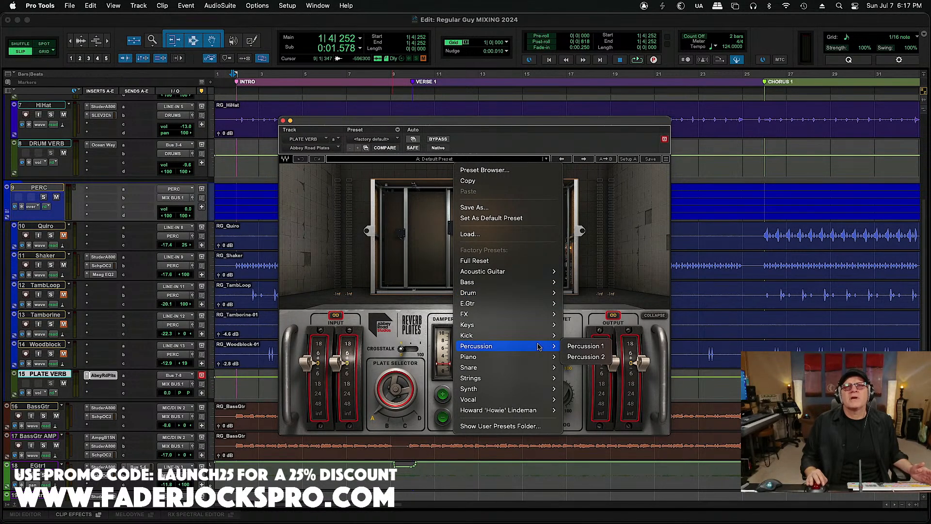
click(571, 346)
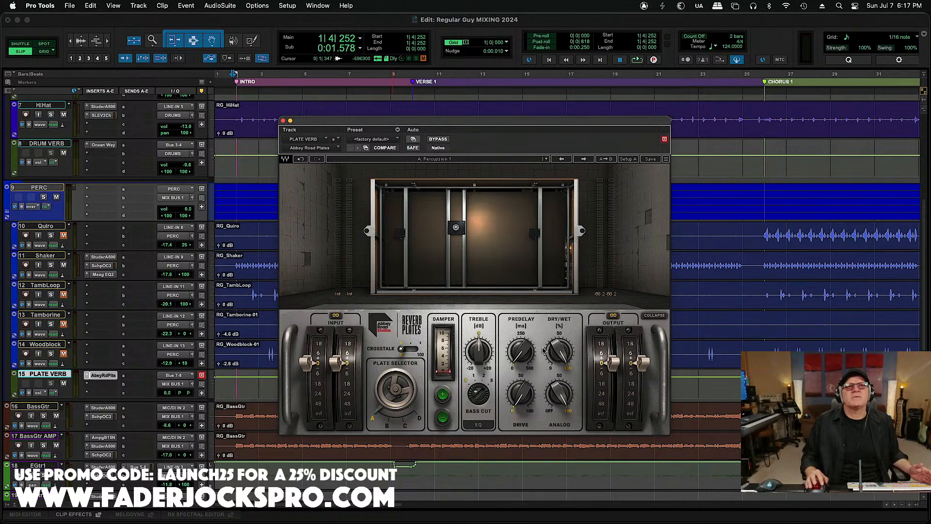
drag(464, 127, 432, 111)
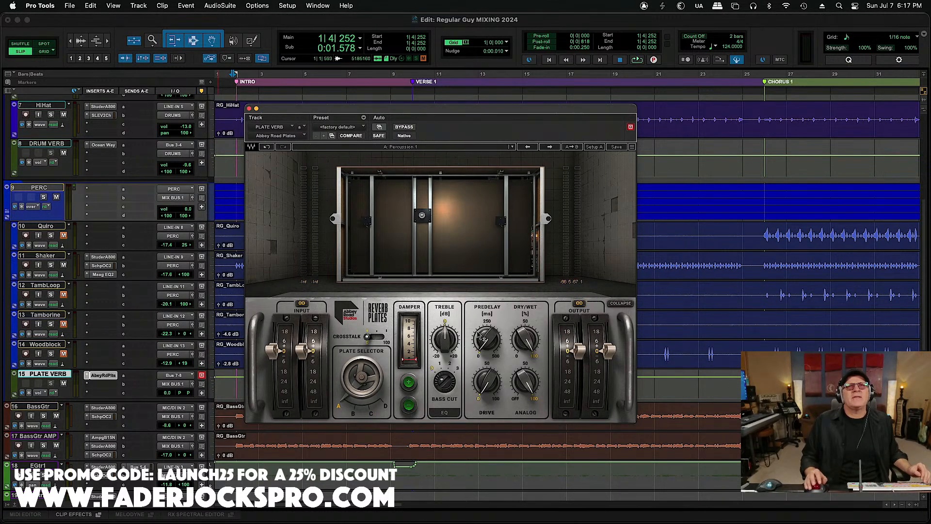
Step: Add a send from the Shaker track to the PLATE VERB track and set its level to -0.1 dB
click(132, 258)
mouse_move(139, 258)
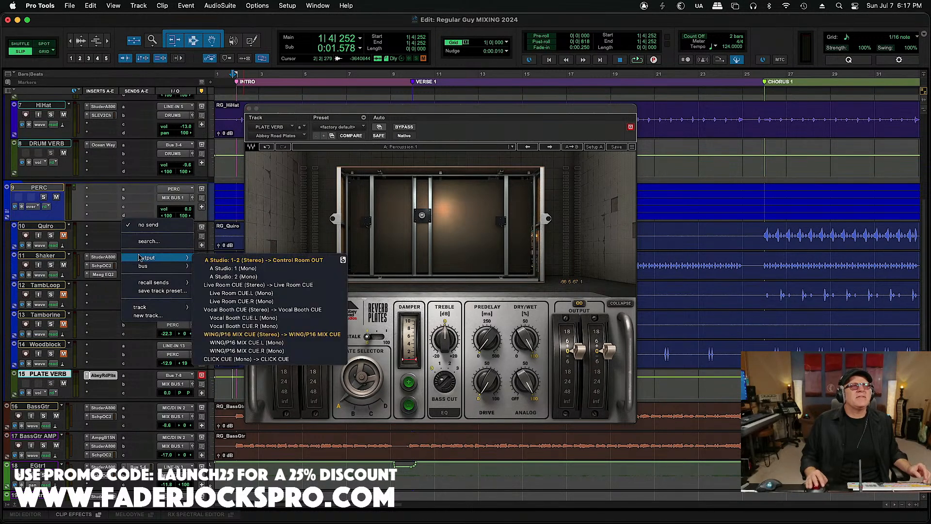
mouse_move(169, 308)
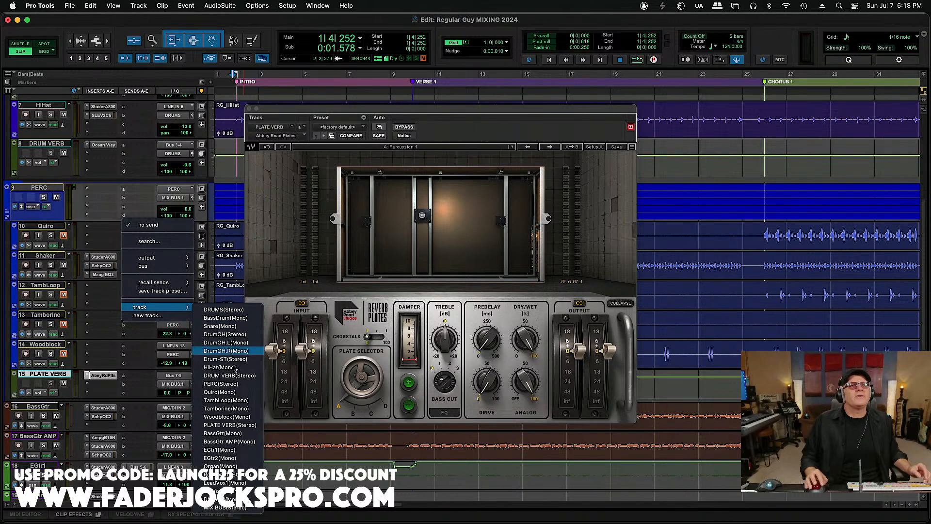
click(234, 425)
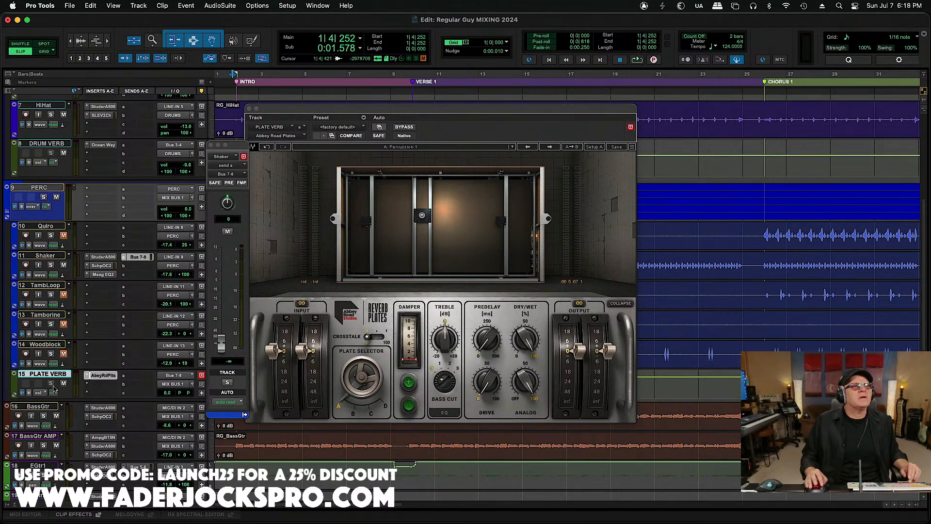
click(145, 258)
click(144, 258)
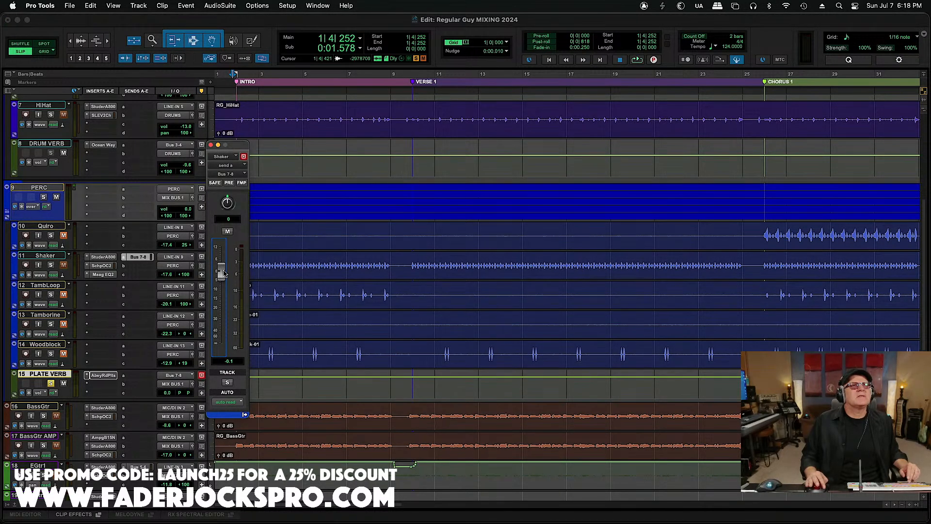
Step: Play the Shaker's Verse 1 passage with the PERC track soloed and open PLATE VERB's Abbey Road Plates reverb
drag(407, 266, 742, 264)
key(space)
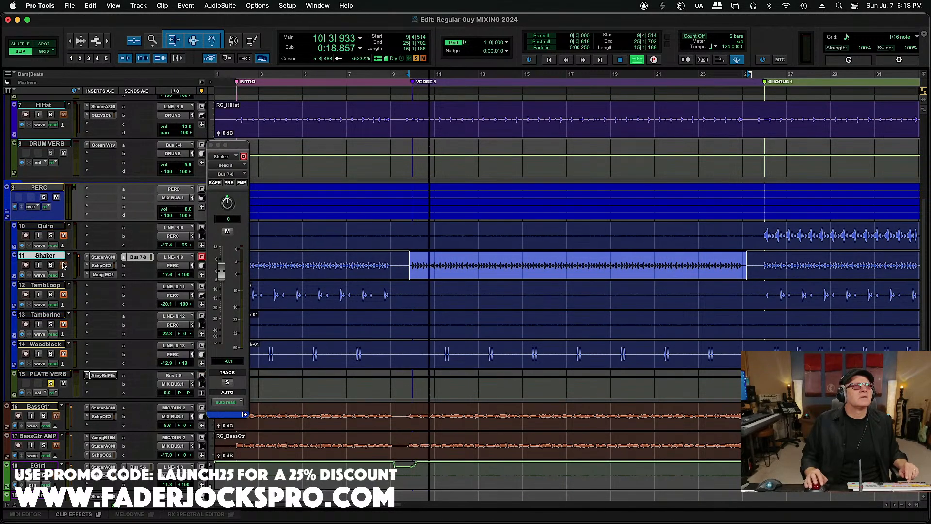
click(43, 197)
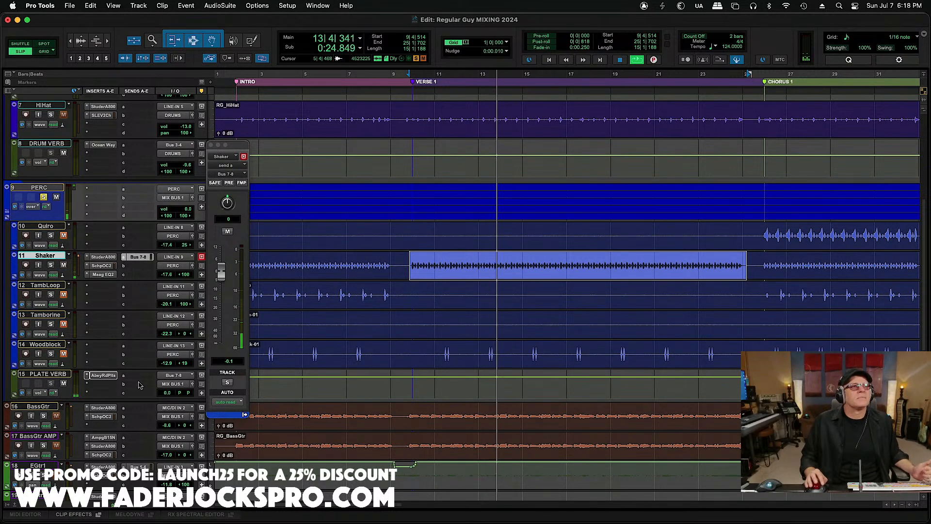
click(104, 376)
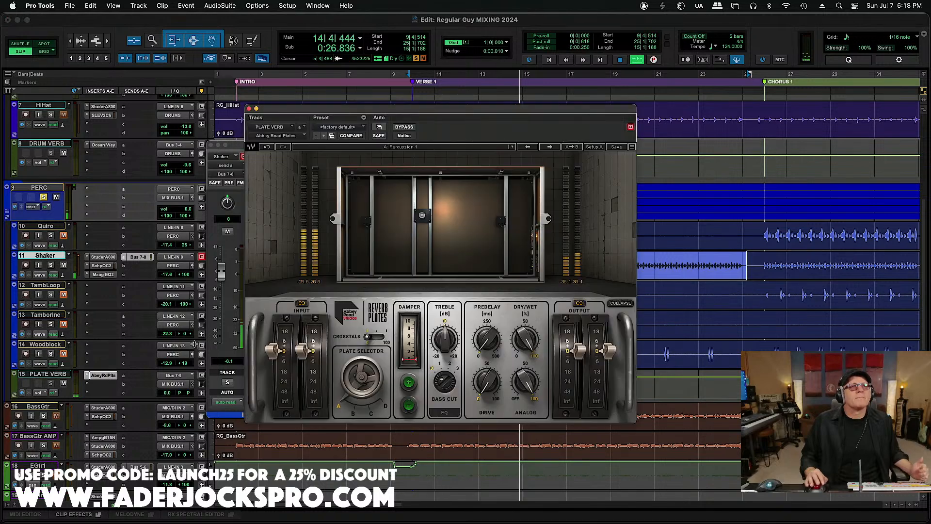
Step: Audition the Percussion 2 and Drum Room factory presets in Abbey Road Plates during playback
click(391, 147)
mouse_move(490, 334)
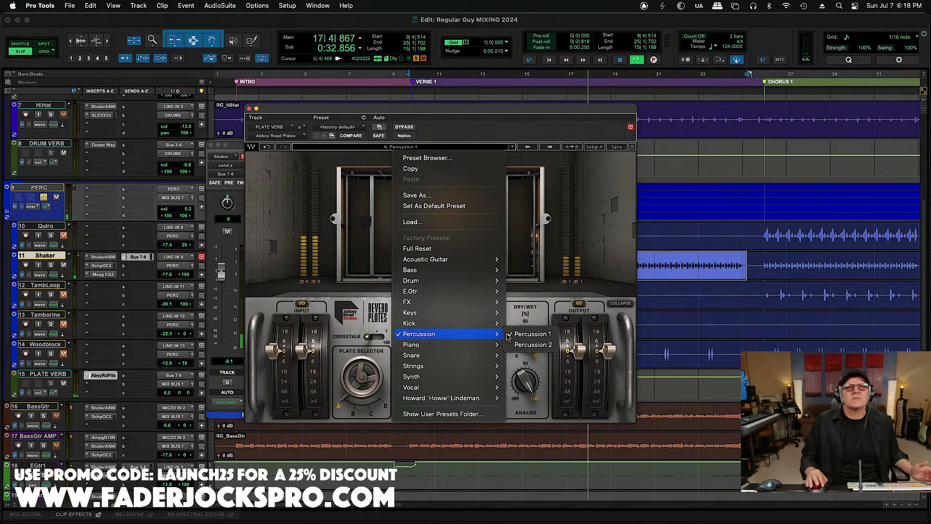
click(532, 344)
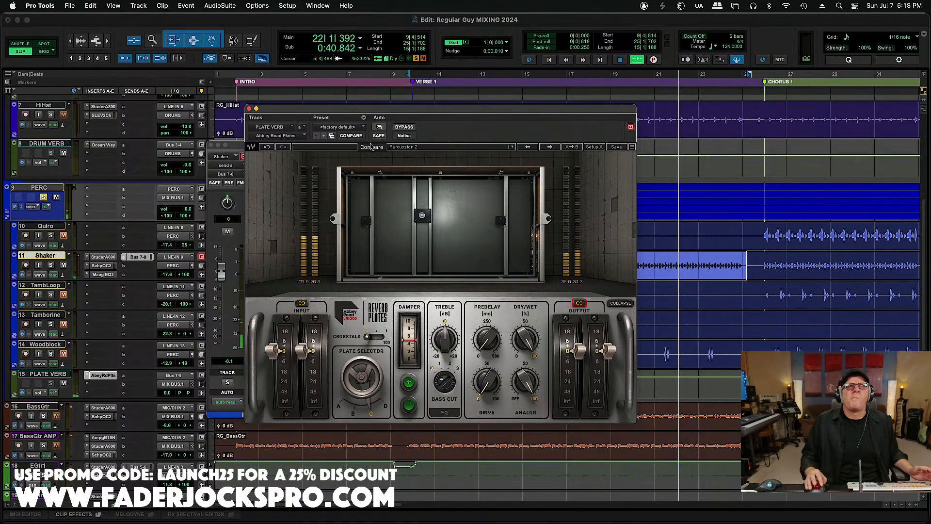
click(393, 148)
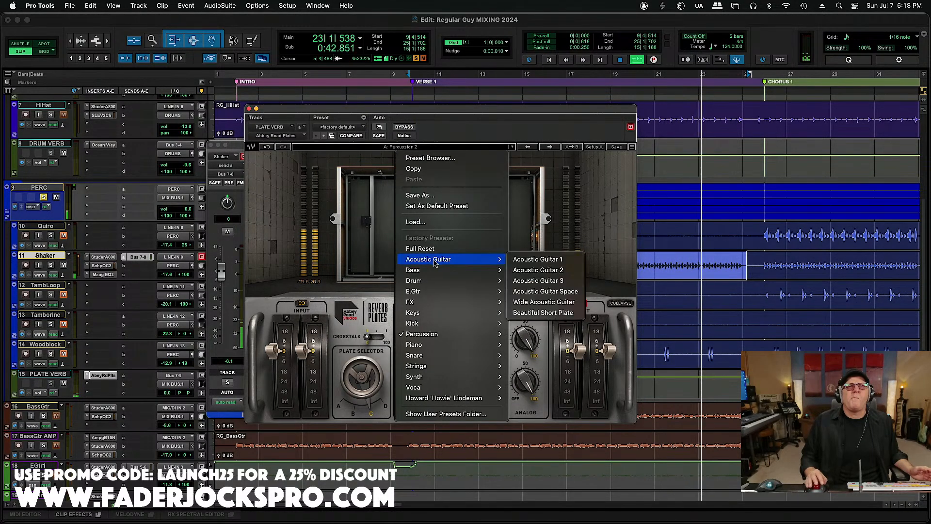
mouse_move(438, 283)
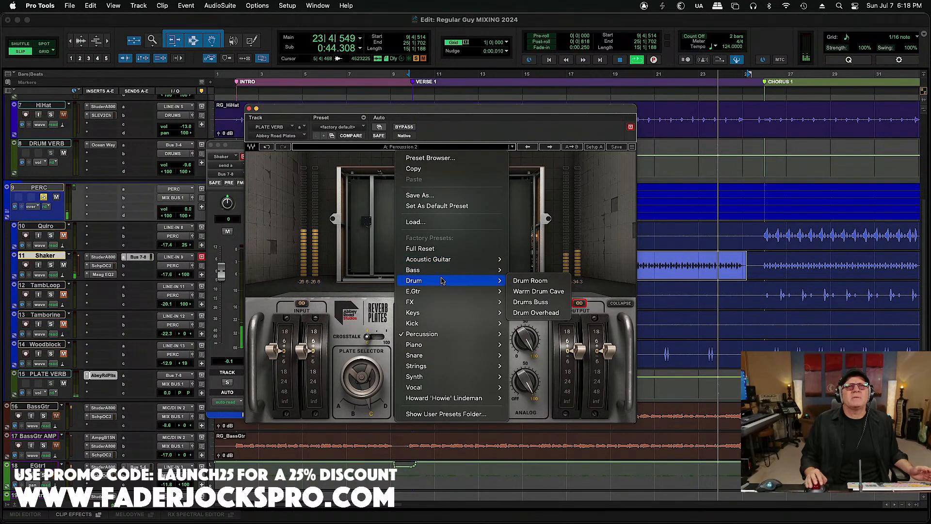
click(526, 282)
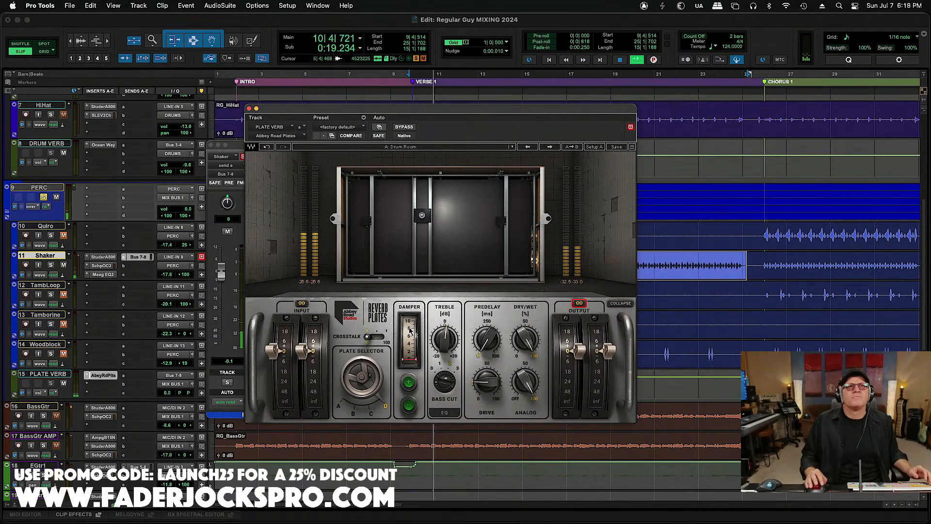
Step: Audition the Short Snare 1 and Short Snare 2 factory presets on the plate reverb
click(415, 146)
mouse_move(459, 347)
mouse_move(514, 355)
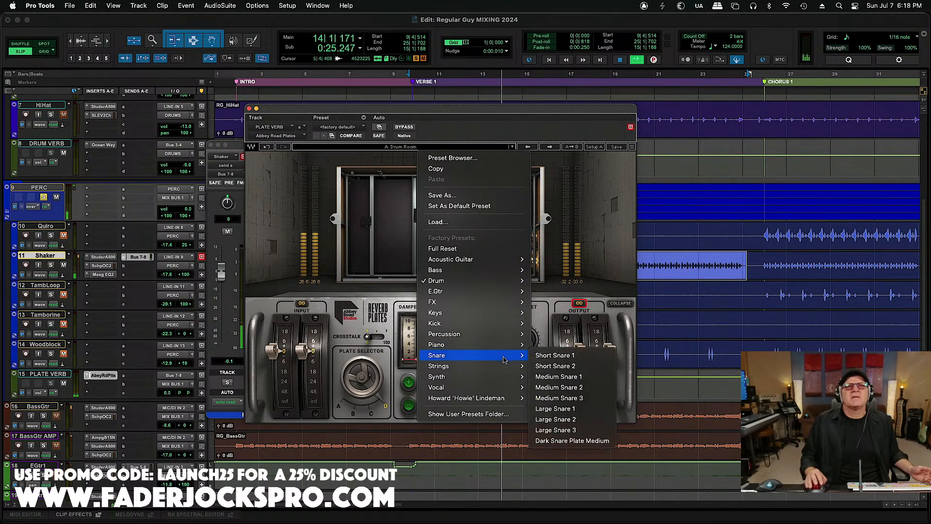
click(554, 356)
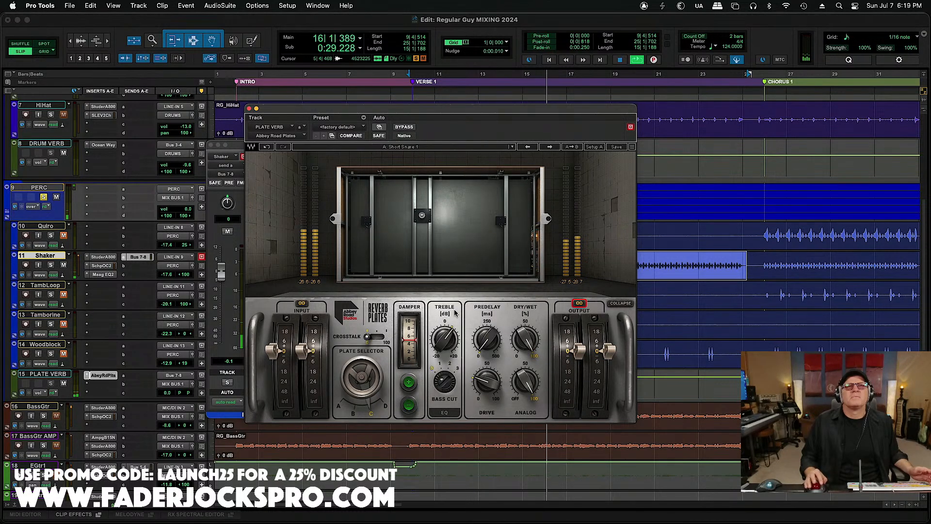
click(435, 148)
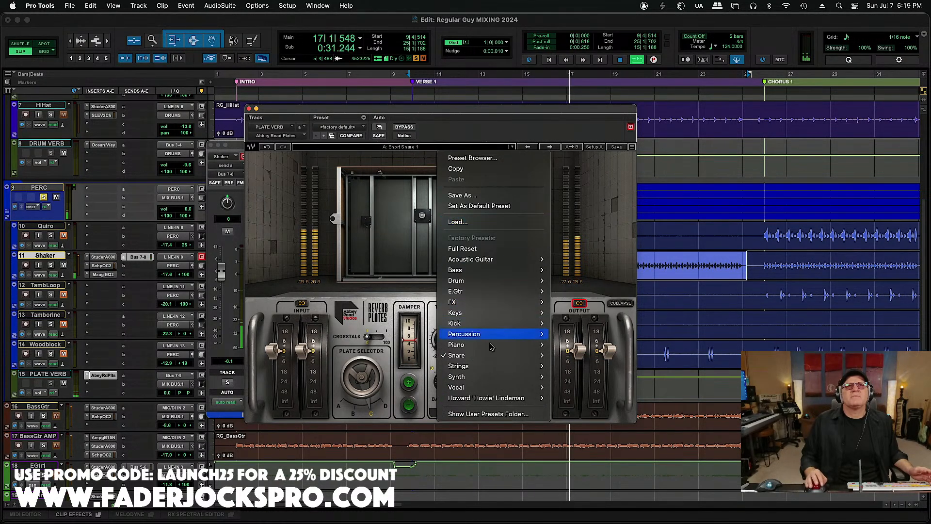
mouse_move(509, 355)
click(564, 364)
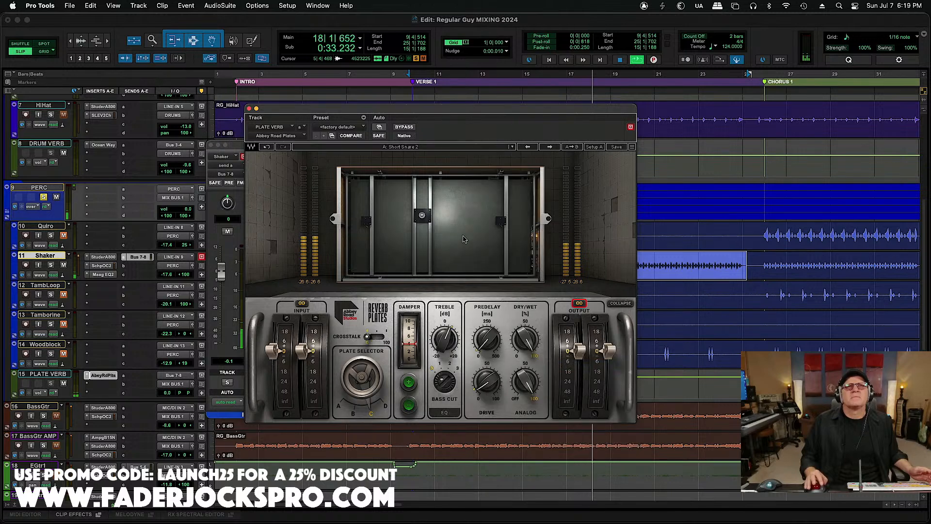
Step: Audition the Medium Snare 1 and Large Snare 1 factory presets on the plate reverb
click(445, 147)
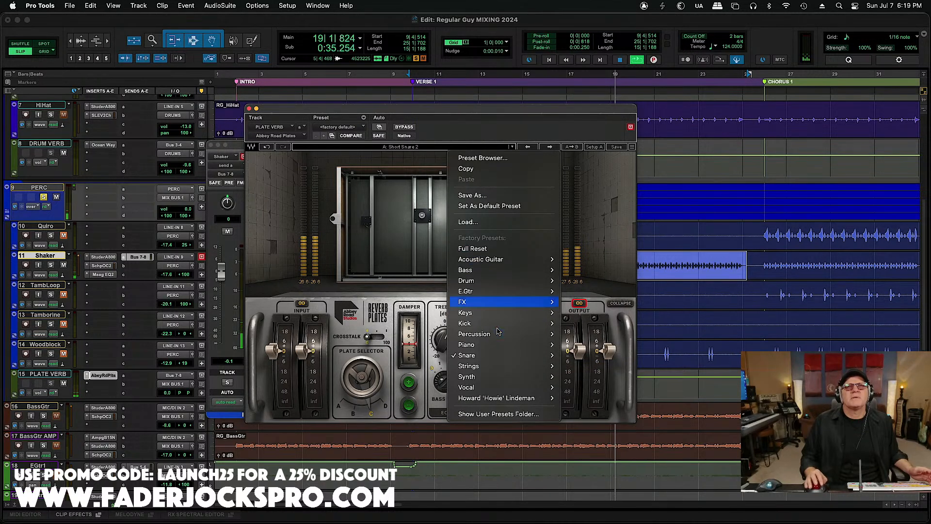
mouse_move(533, 355)
click(590, 377)
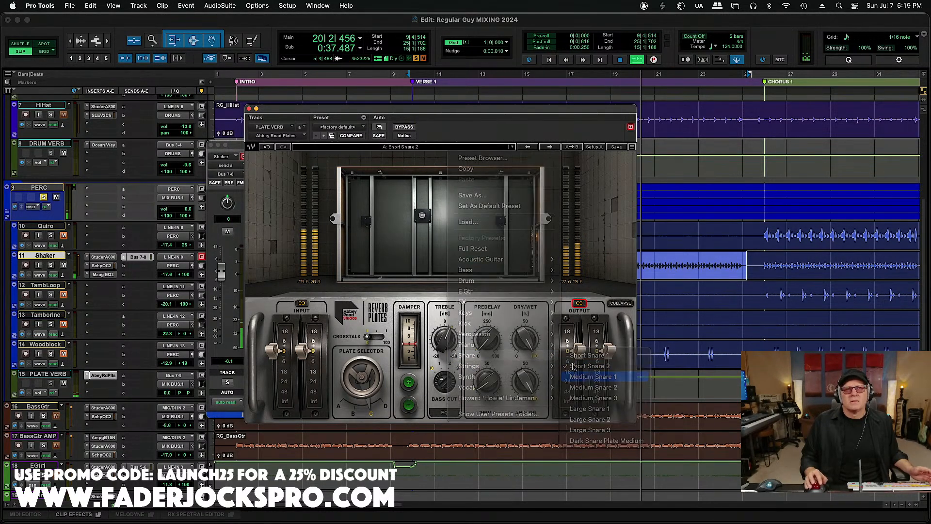
click(422, 147)
mouse_move(475, 356)
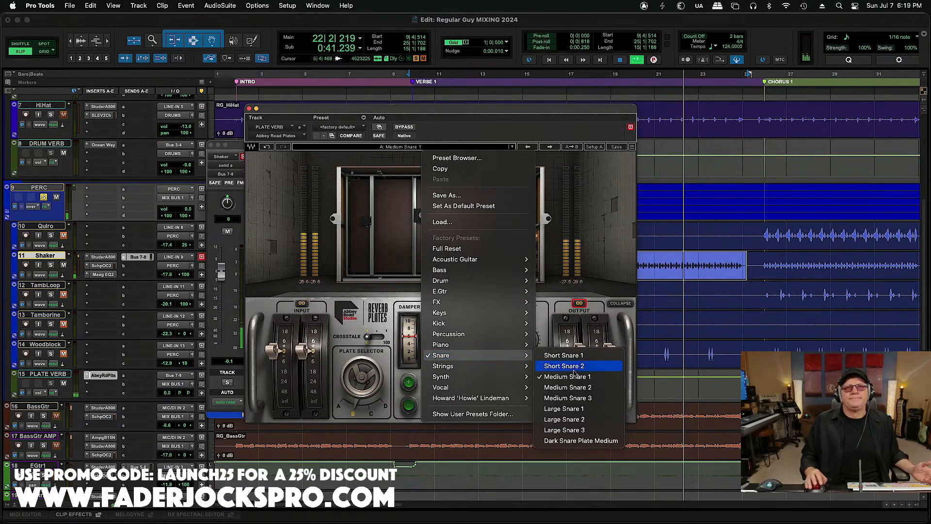
click(567, 408)
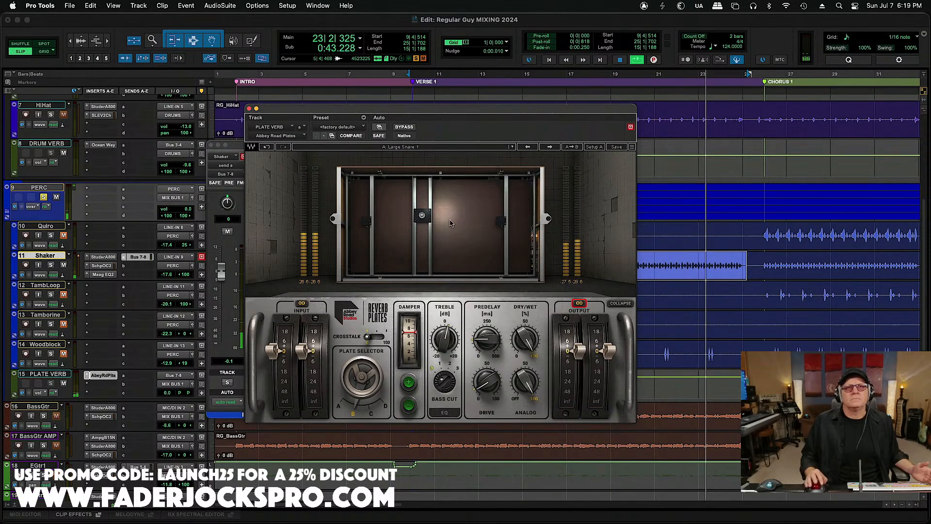
click(440, 147)
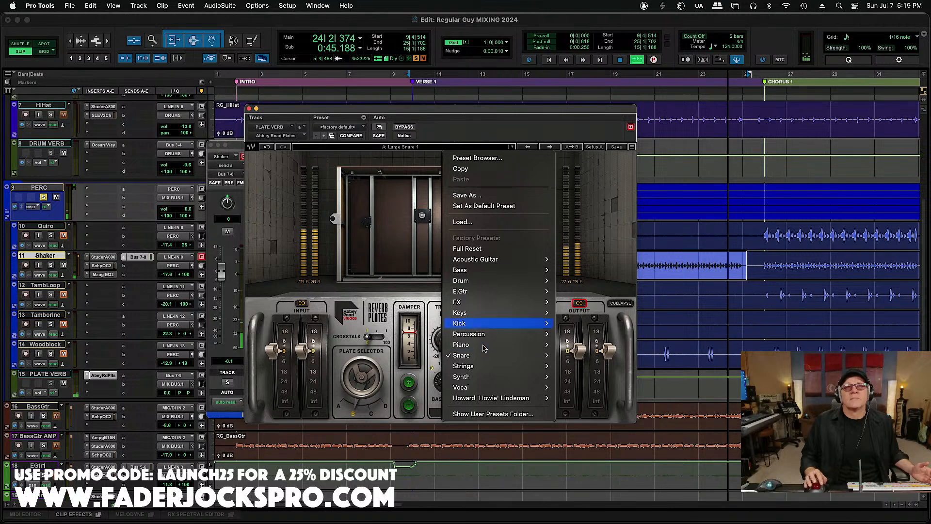
click(511, 118)
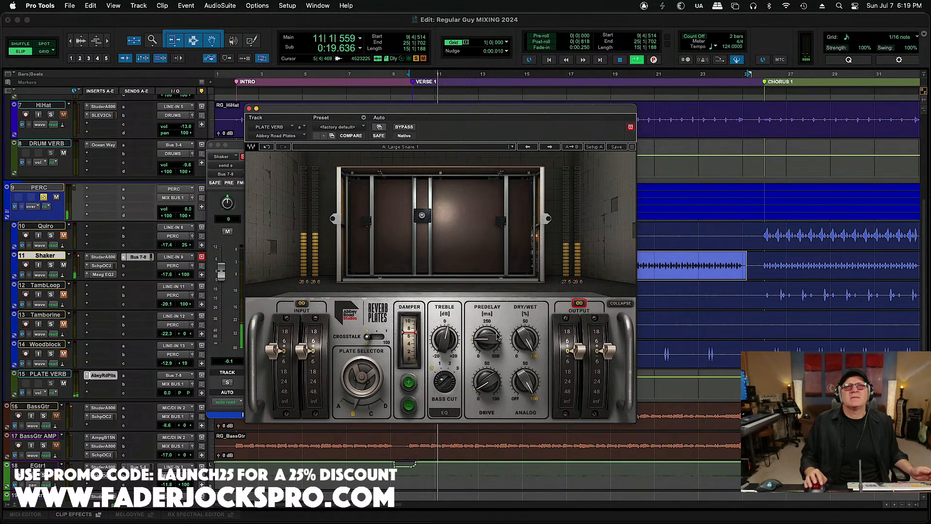
Step: Audition the Jazz Rev Plates and Acoustic Guitar 1 factory presets on the plate reverb
click(445, 146)
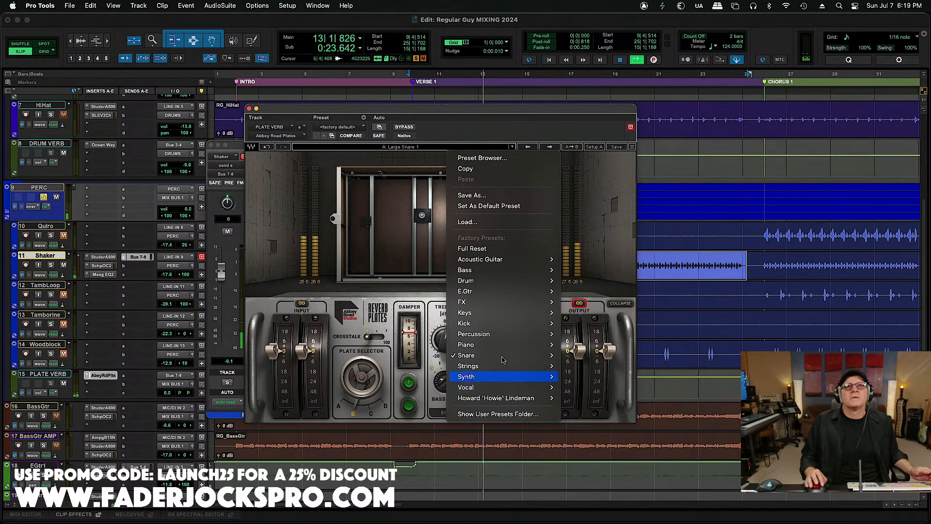
mouse_move(509, 400)
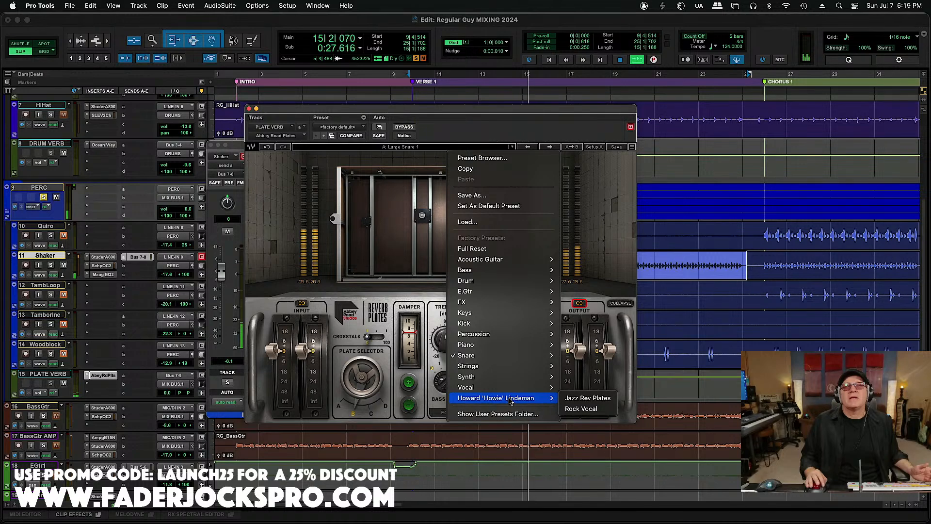
click(567, 398)
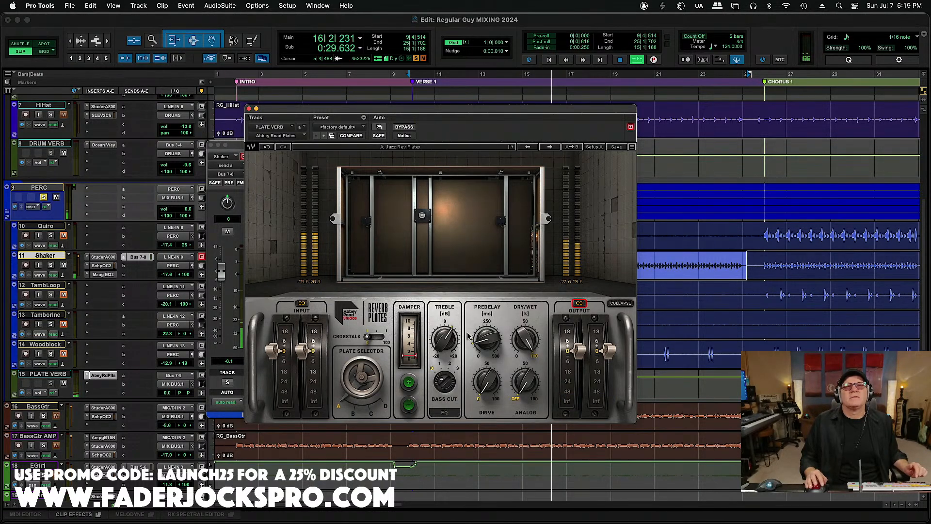
click(429, 147)
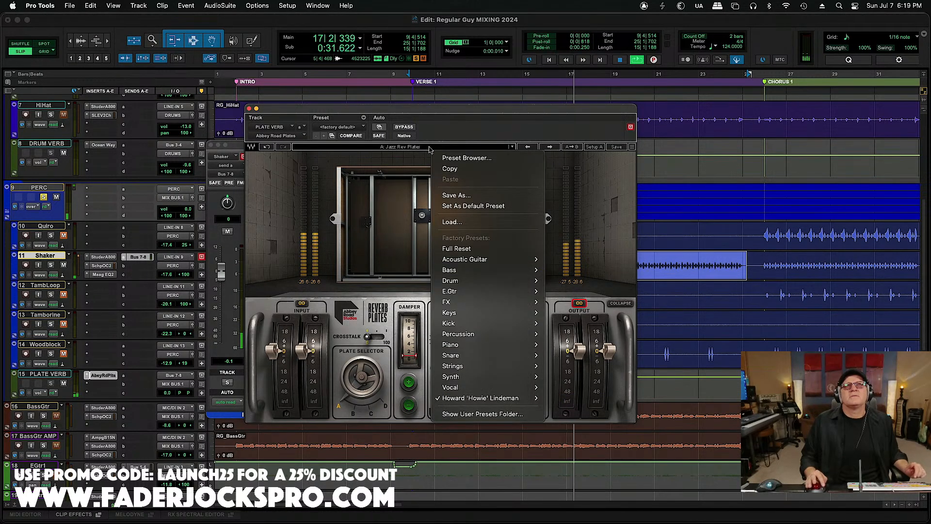
mouse_move(524, 259)
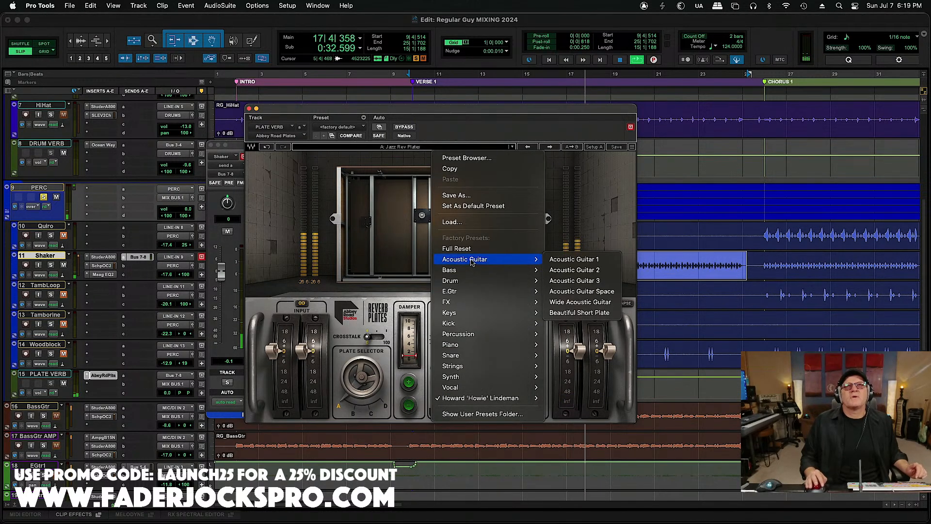
click(560, 258)
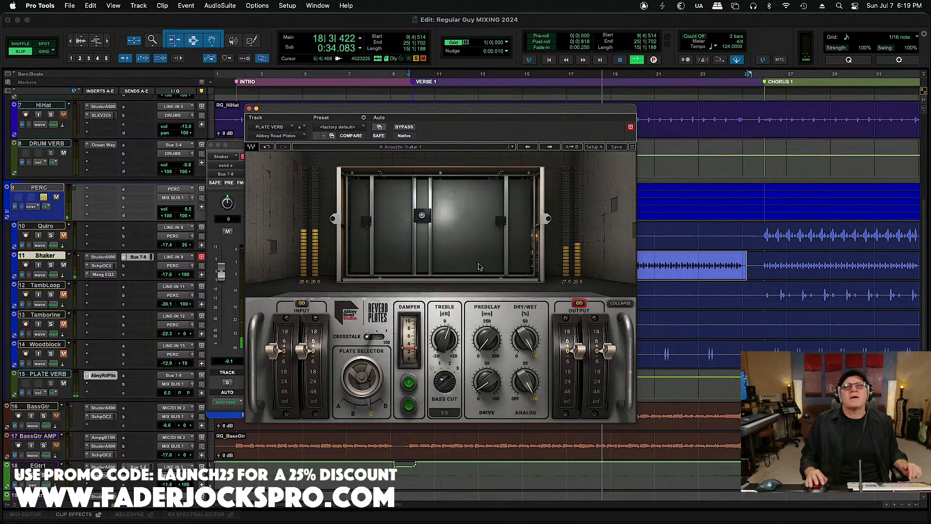
Step: Try the Wide Acoustic Guitar factory preset on the plate reverb with its treble raised slightly
click(444, 148)
mouse_move(514, 258)
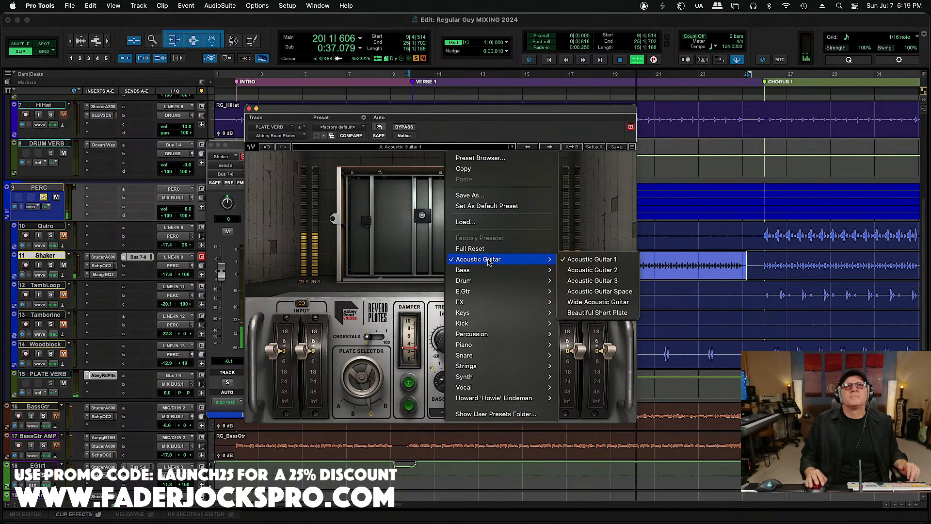
click(589, 302)
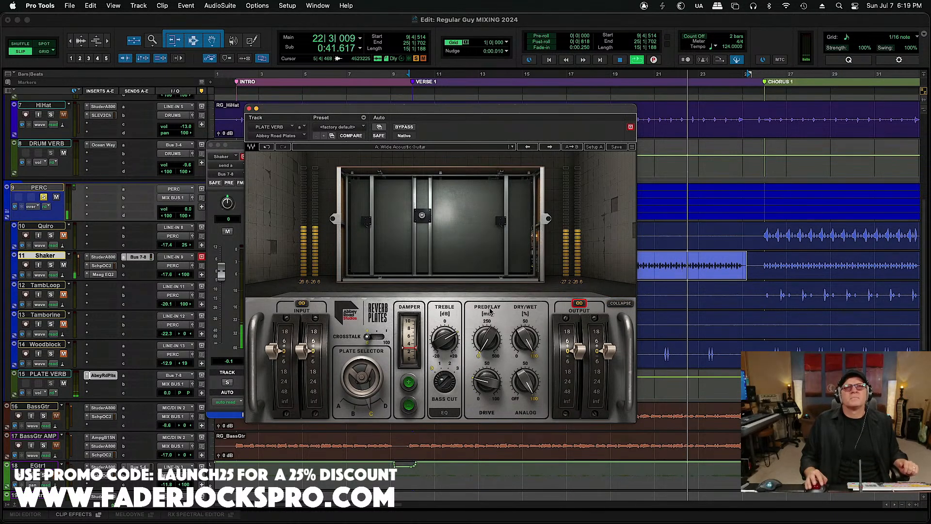
drag(452, 340, 453, 330)
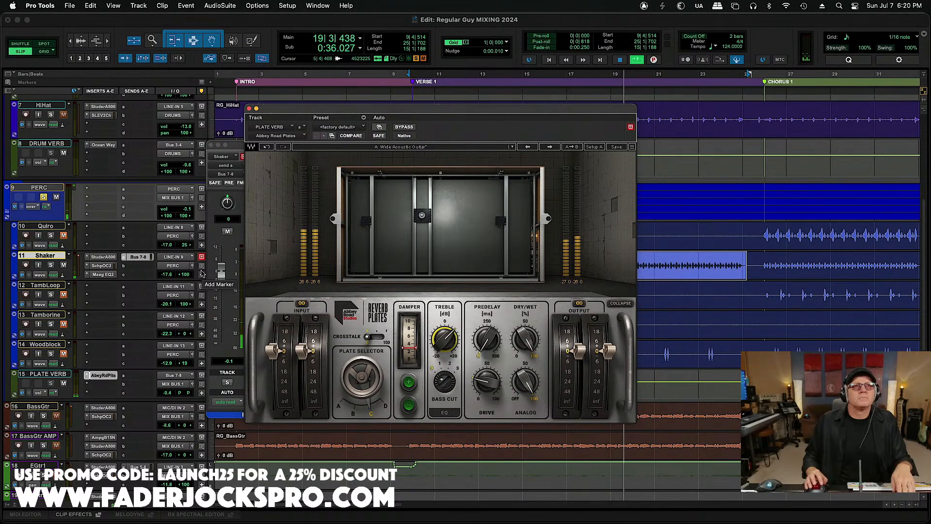
Step: Load the Piano 1 factory preset in Abbey Road Plates, close its window and unsolo the PERC track
click(432, 148)
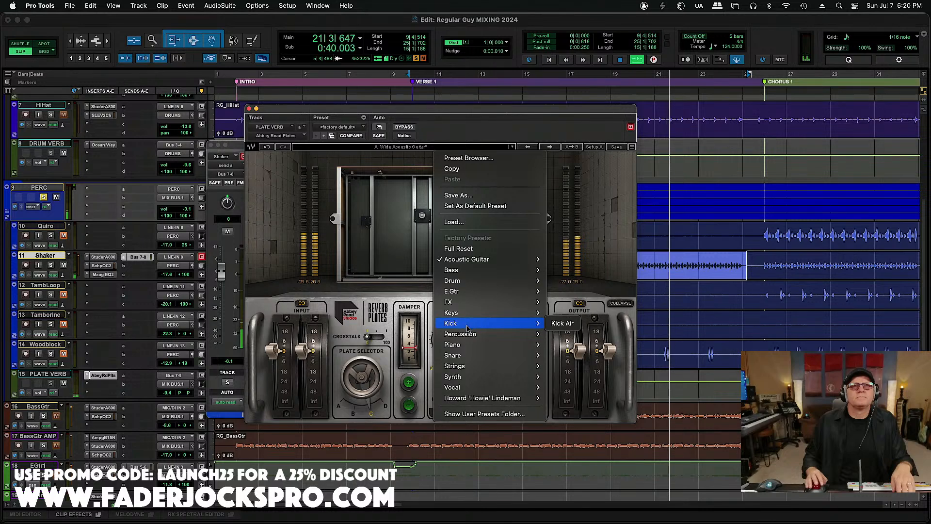
mouse_move(509, 344)
click(561, 344)
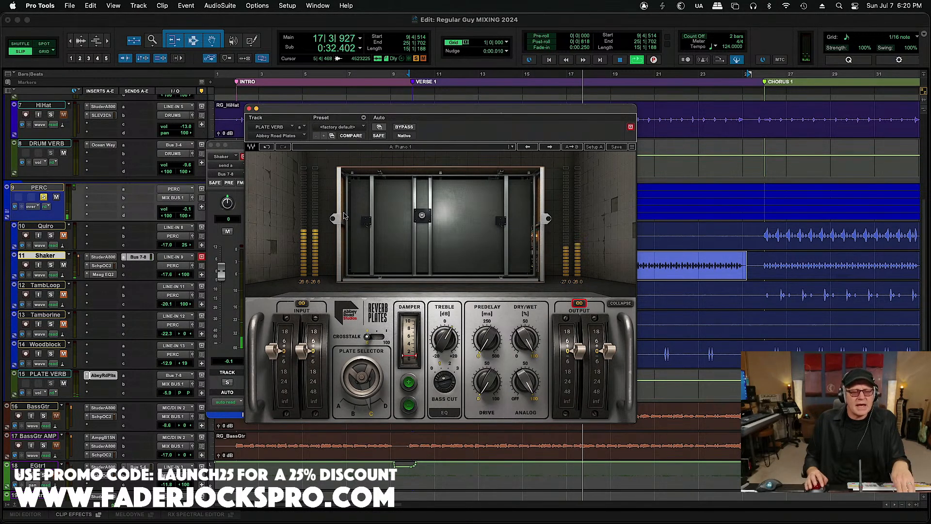
click(249, 108)
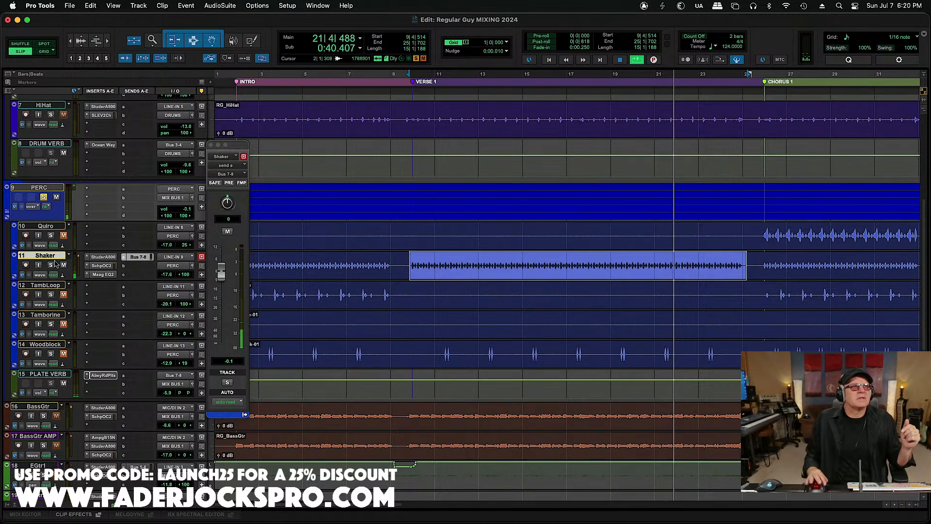
click(43, 198)
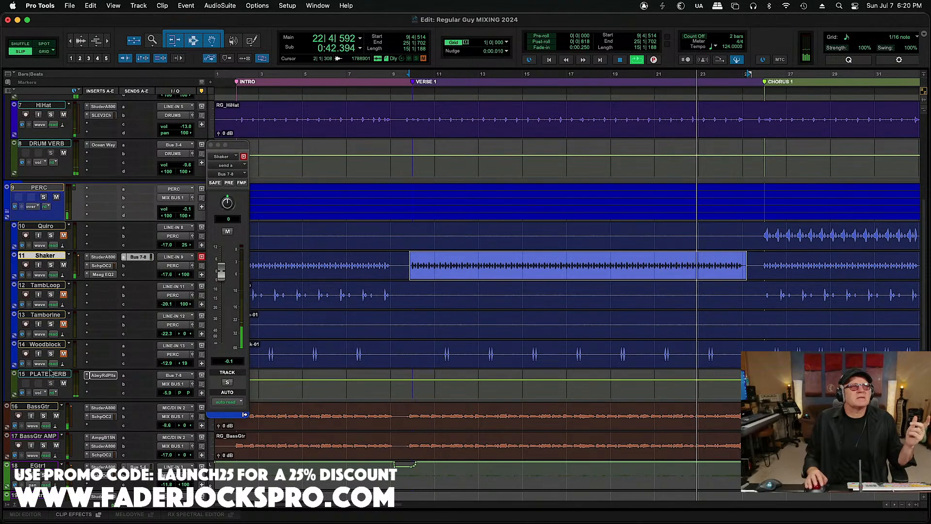
Step: Set the PLATE VERB aux volume to -7.2 dB, muting and unmuting it to compare the mix with and without reverb
click(170, 393)
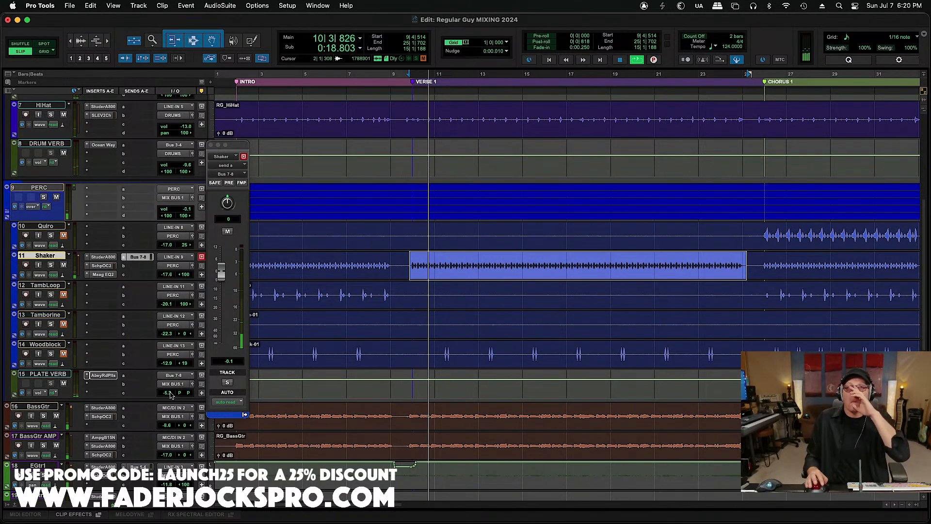
click(63, 384)
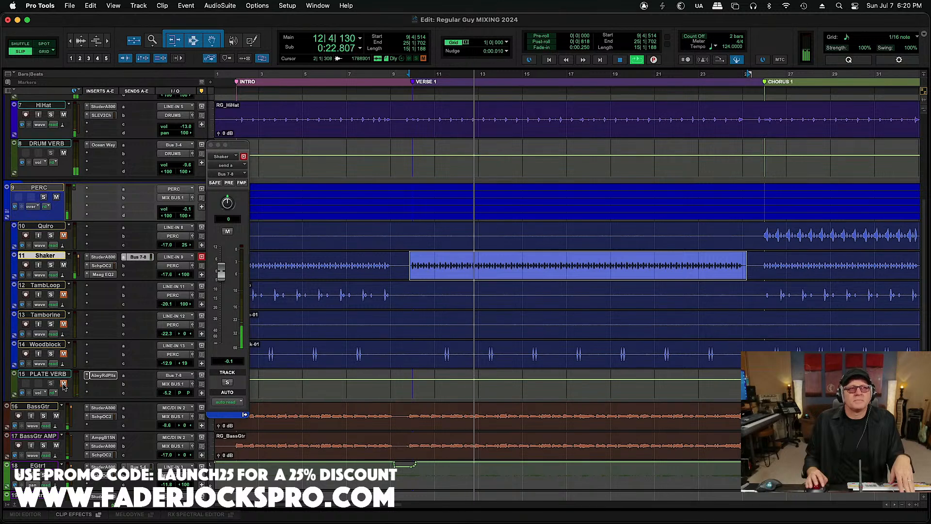
click(63, 384)
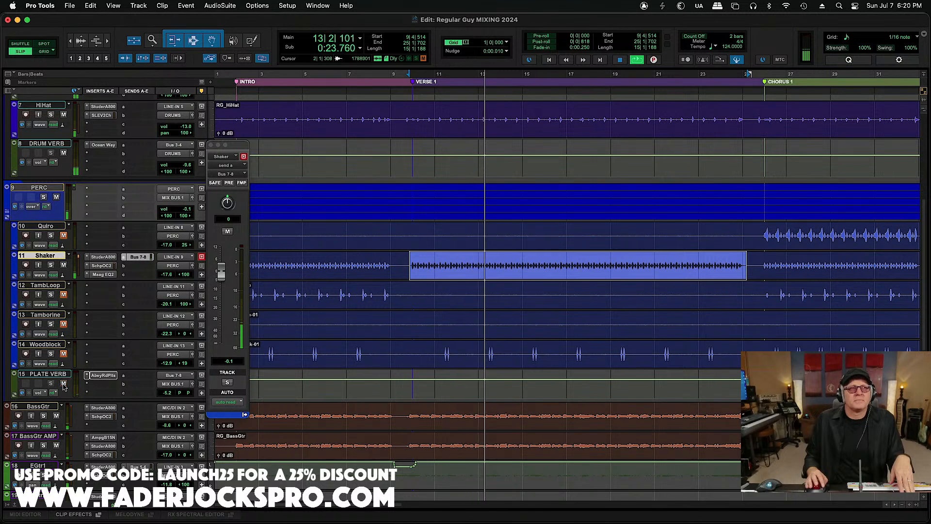
click(169, 394)
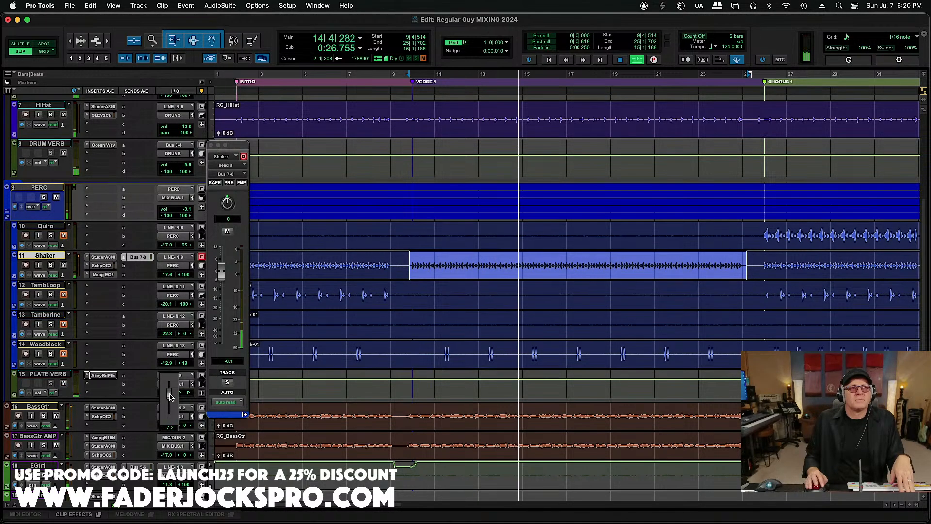
drag(169, 396, 170, 396)
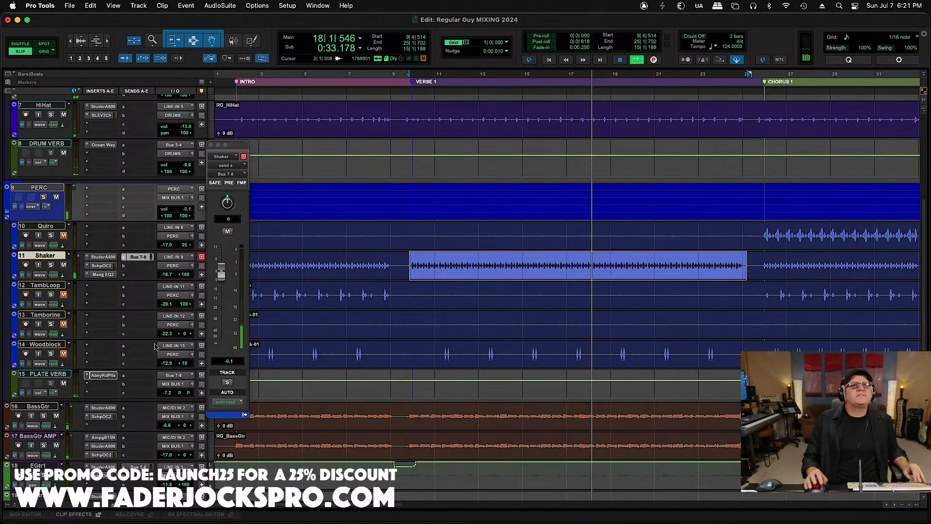
Step: Copy the Studer A800 and Scheps Omni Channel 2 inserts from Shaker to Woodblock and unmute Woodblock
drag(103, 257, 103, 345)
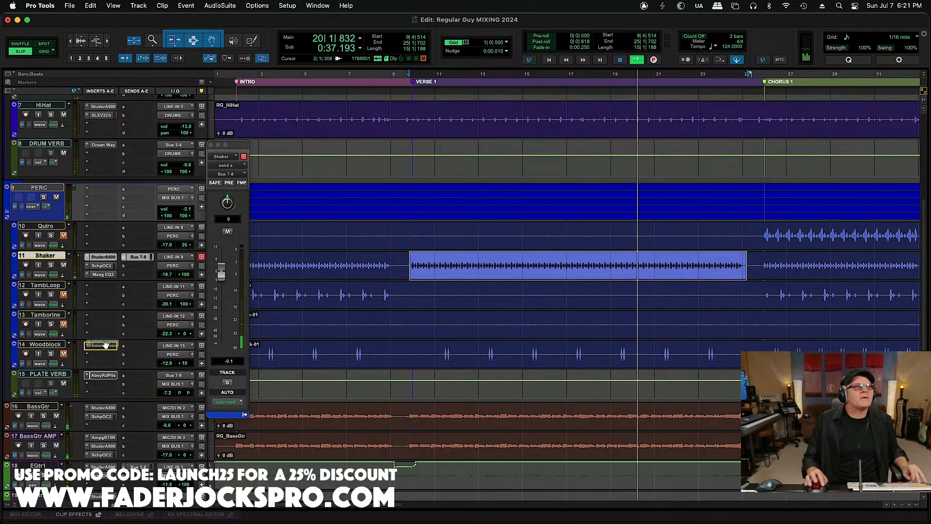
drag(102, 266, 111, 356)
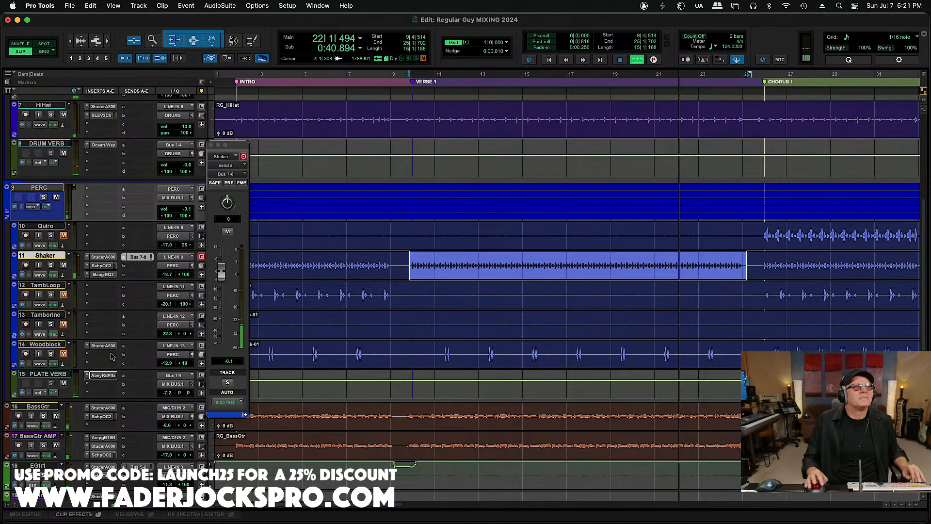
click(64, 354)
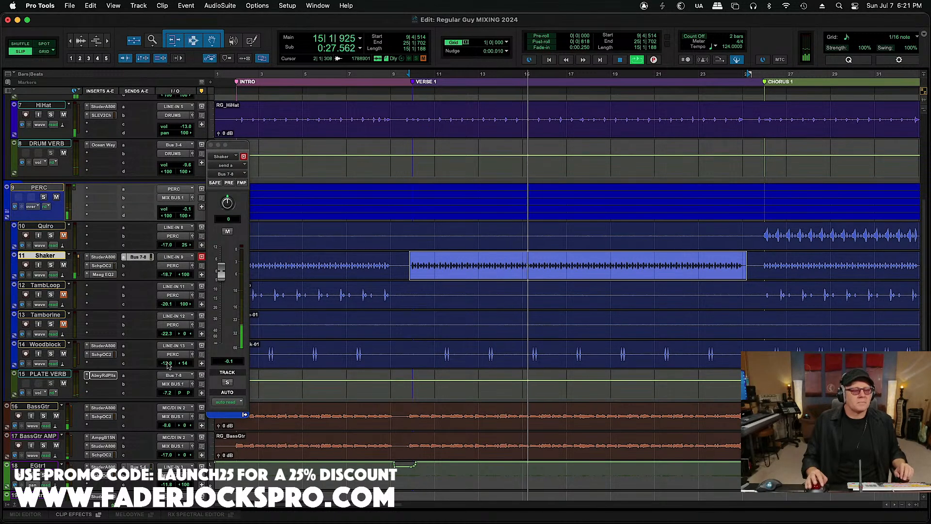
Step: Adjust the compressor attack in Woodblock's Scheps Omni Channel 2
click(102, 354)
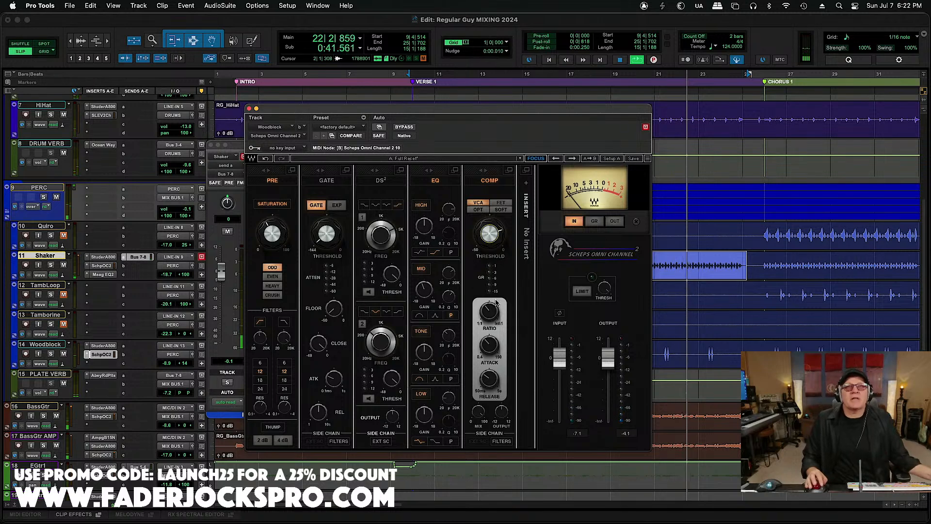
click(489, 345)
drag(489, 345, 489, 347)
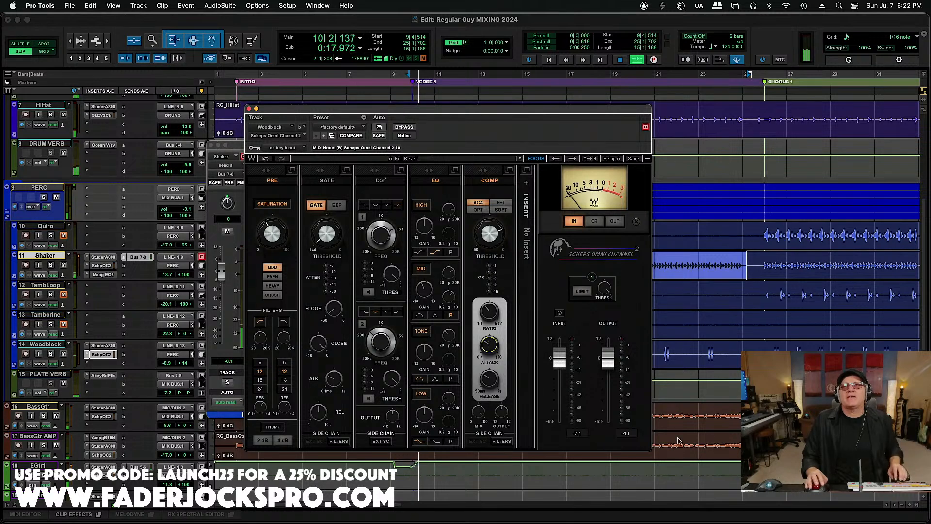
Step: Select the CHORUS 1 passage on the Woodblock track and play it
scroll(673, 437, right, 5)
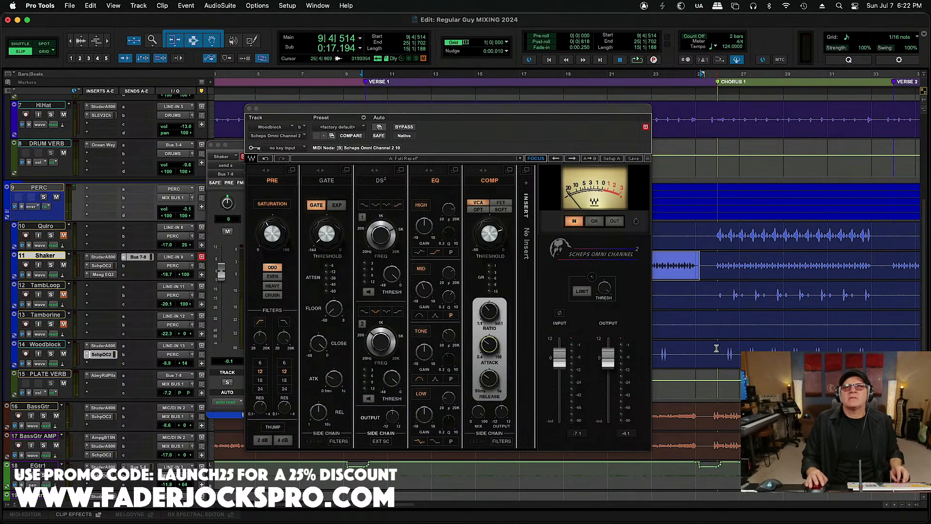
drag(718, 347, 793, 347)
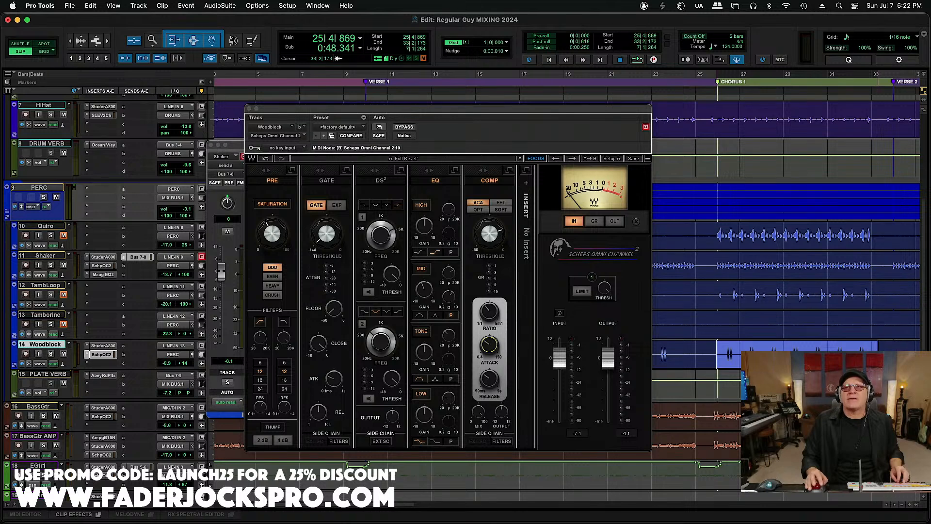
key(space)
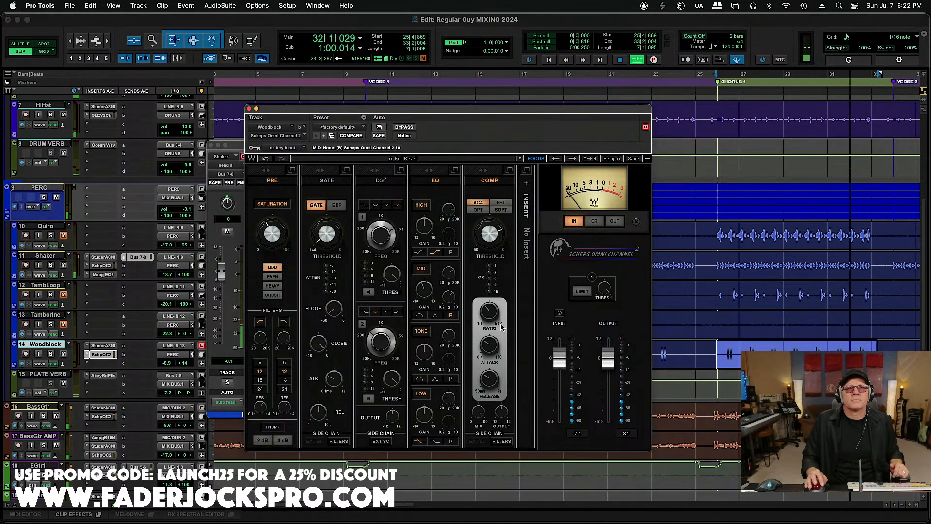
Step: Fine-tune Woodblock's compressor attack, set its mid EQ gain to -2.4 and close the Scheps Omni Channel 2
drag(489, 346, 489, 341)
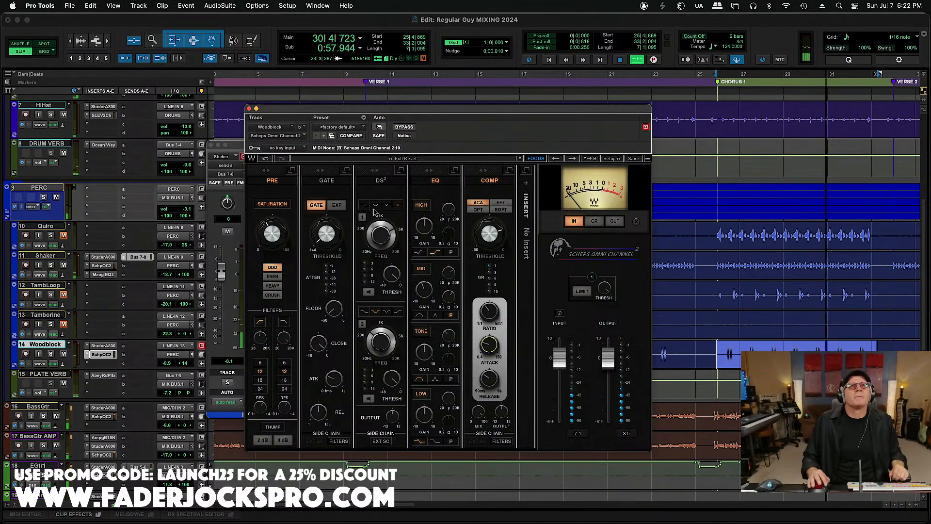
click(426, 292)
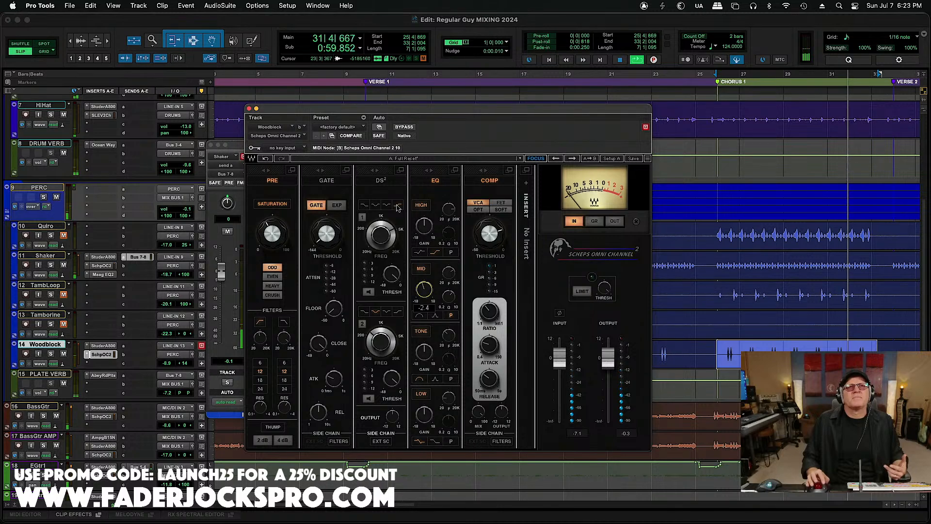
click(250, 109)
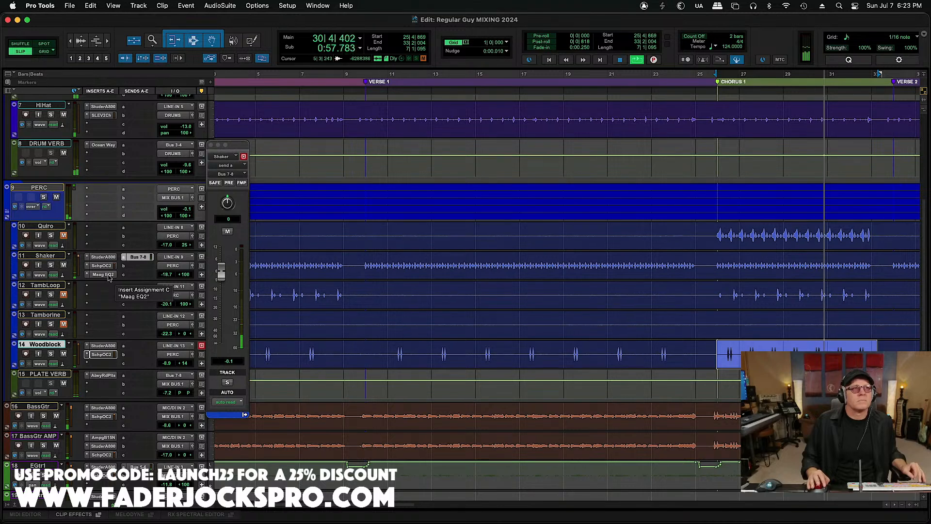
Step: Try a copy of Shaker's Maag EQ2 on Woodblock and remove that insert again
drag(108, 277, 109, 367)
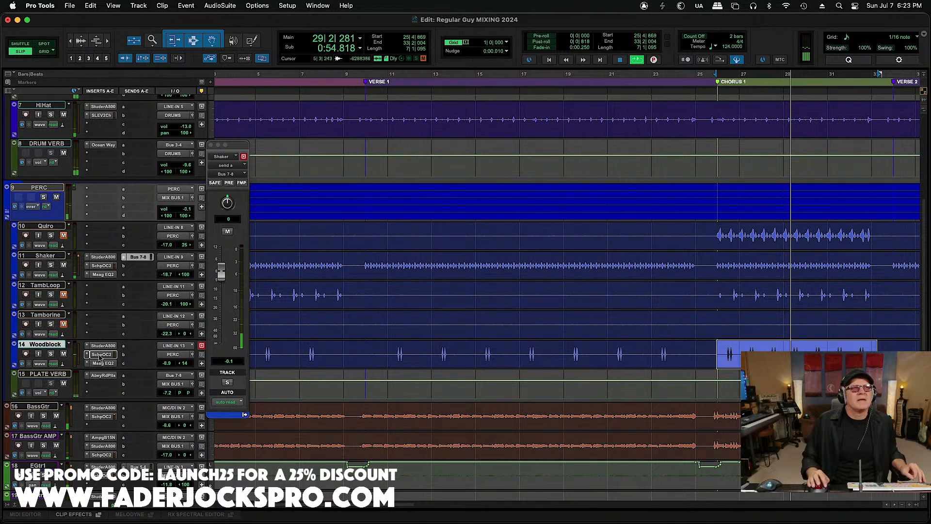
click(99, 358)
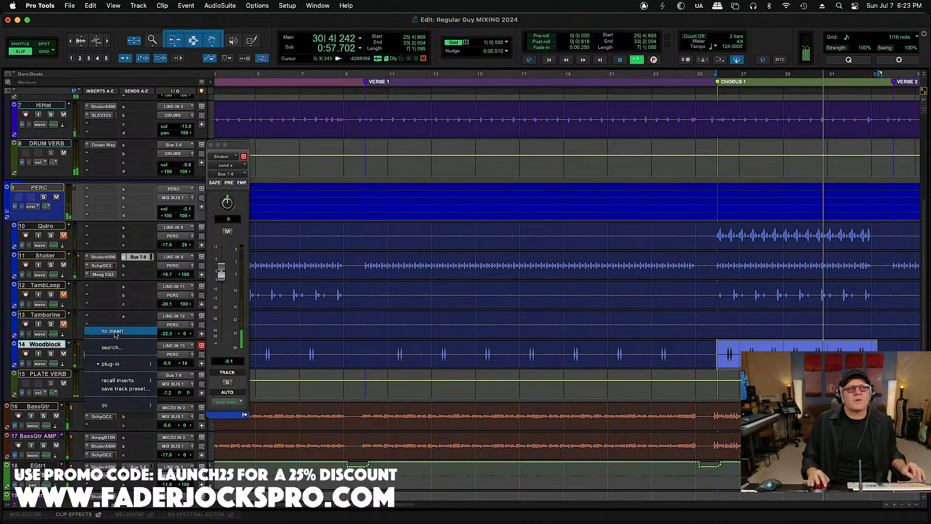
click(115, 334)
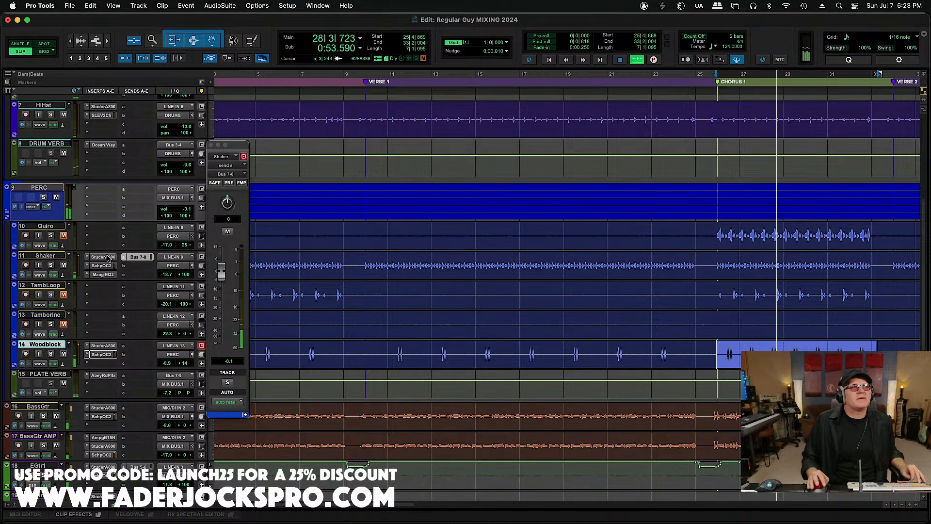
Step: Copy Shaker's Studer A800 and Scheps Omni Channel 2 inserts to TambLoop, and its Bus 7-8 send to Woodblock
drag(107, 282, 104, 297)
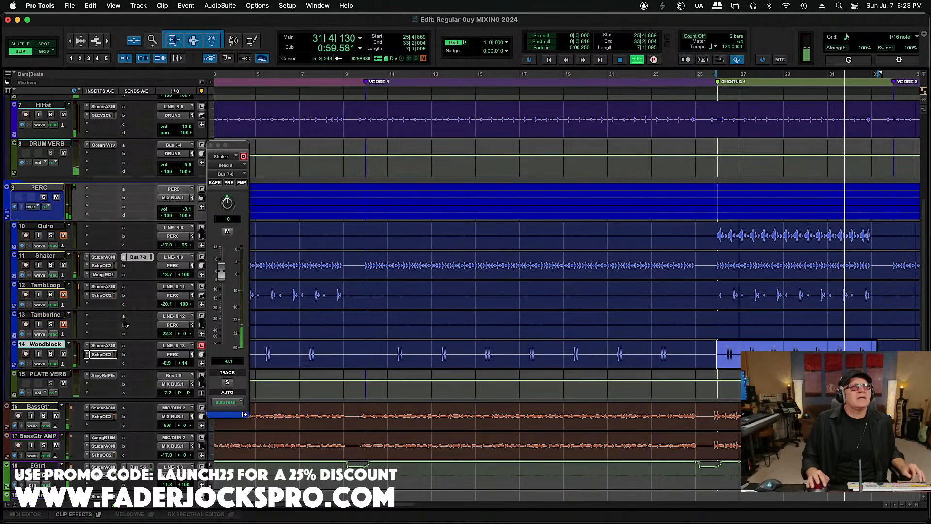
drag(144, 257, 145, 289)
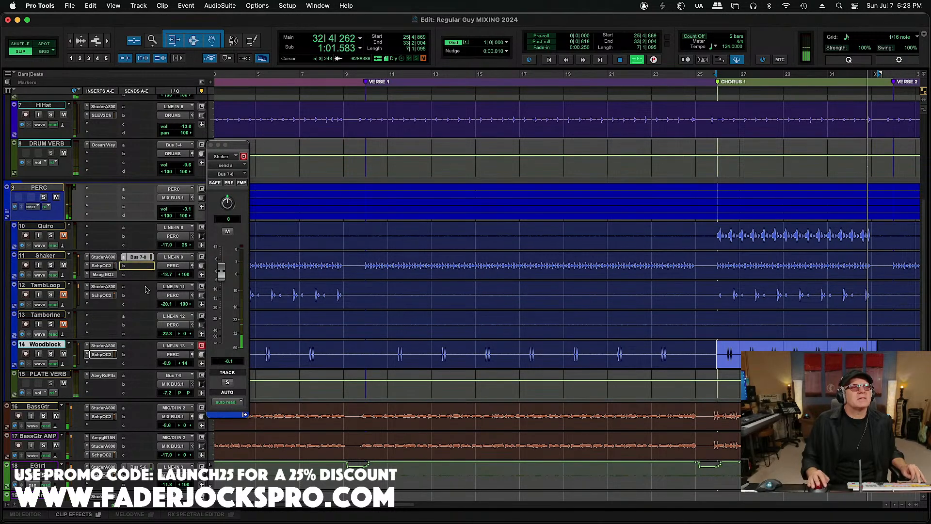
drag(150, 344, 151, 348)
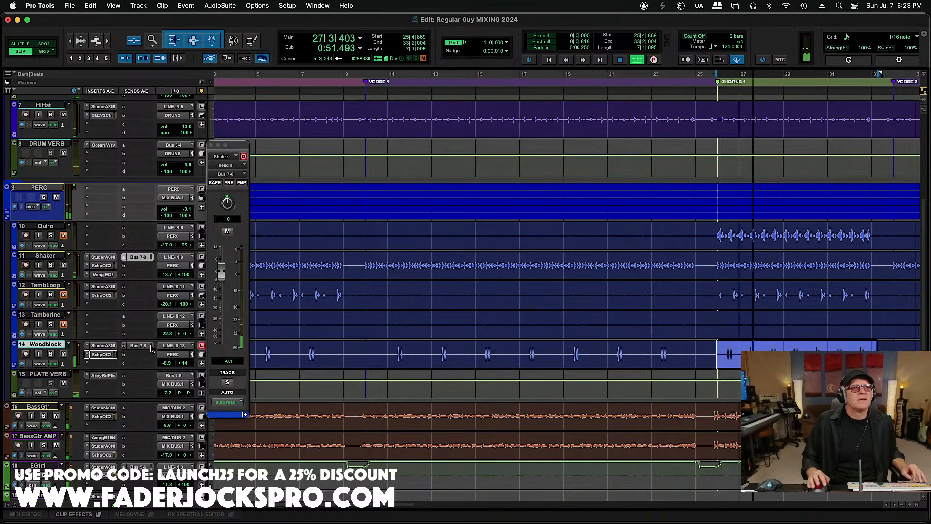
Step: Lower Woodblock's Bus 7-8 send level to -8.9 dB, close the send window and stop playback
click(138, 346)
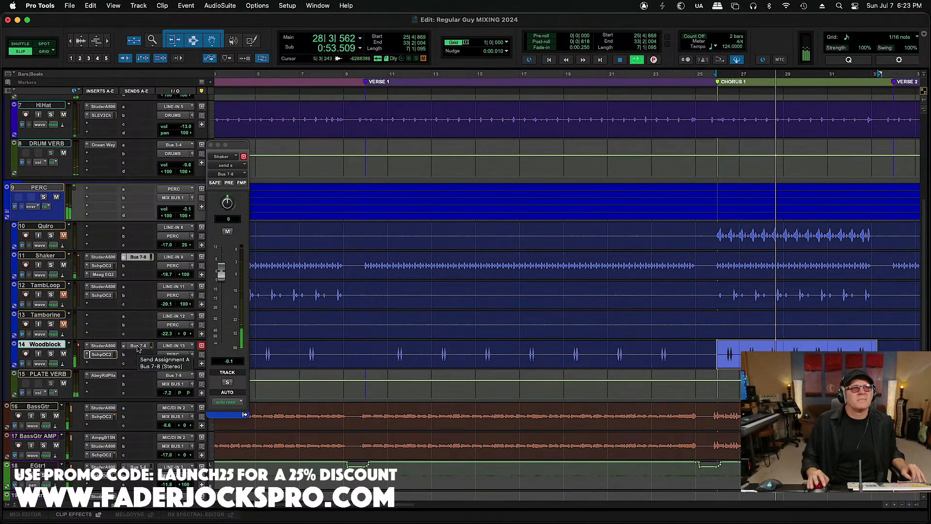
click(140, 347)
click(141, 347)
drag(219, 274, 221, 289)
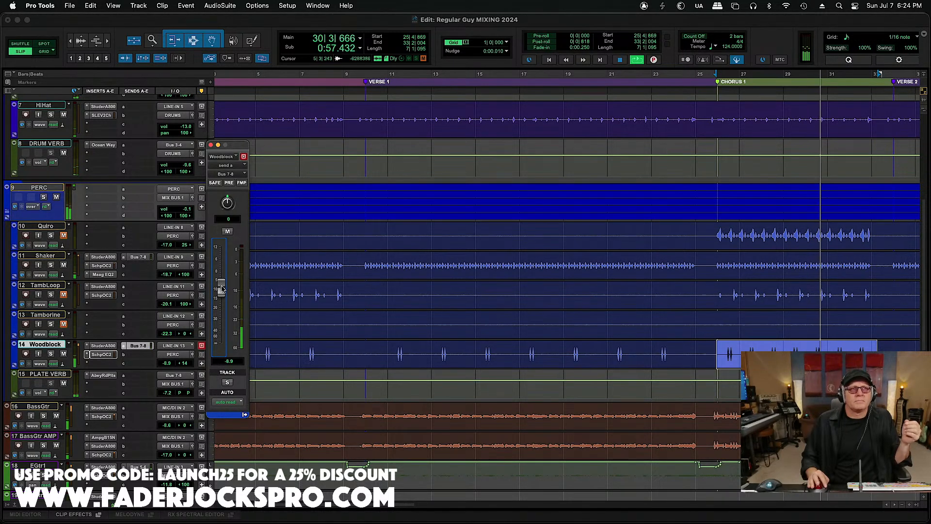
click(211, 145)
key(space)
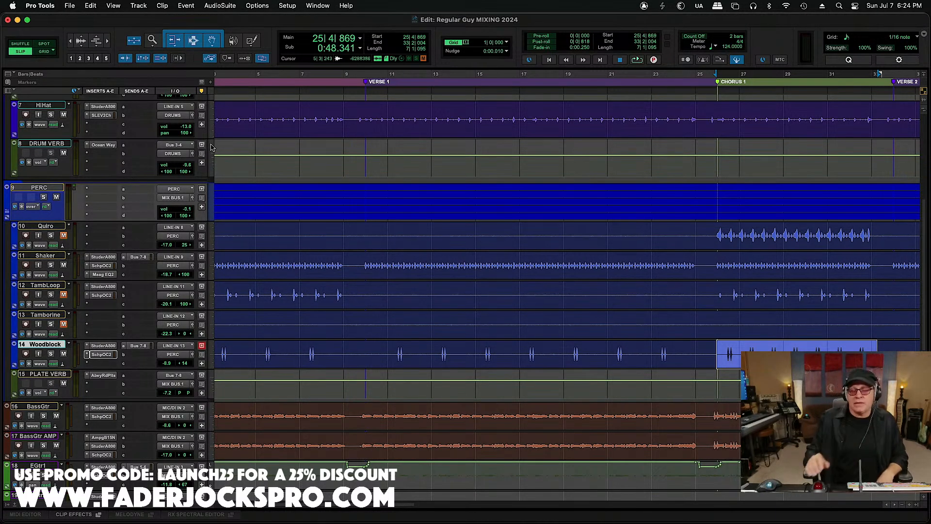
Step: Compare the Bus 7-8 send levels of the Shaker and Woodblock tracks
click(146, 256)
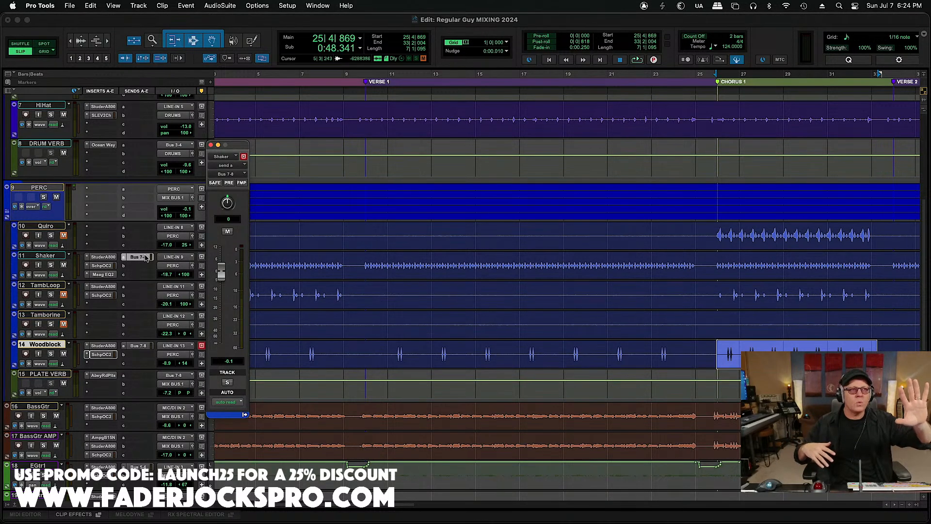
click(140, 345)
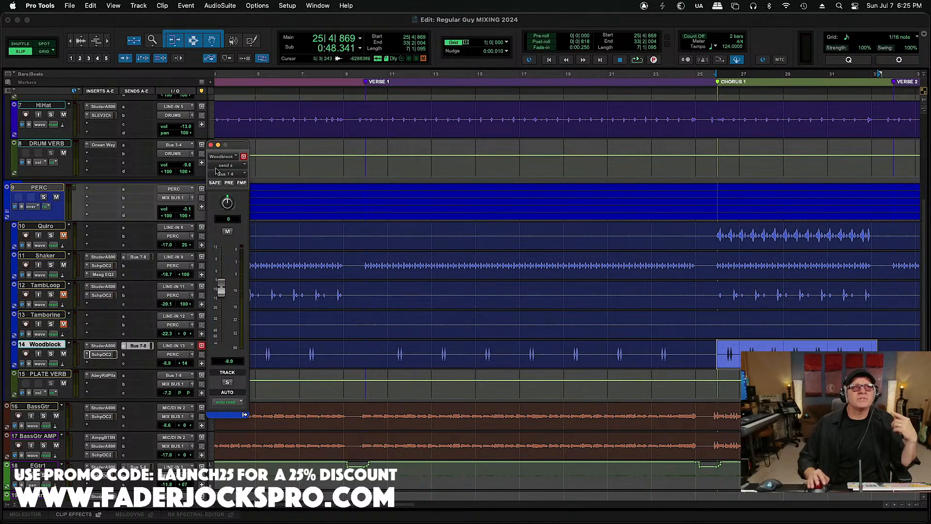
click(211, 145)
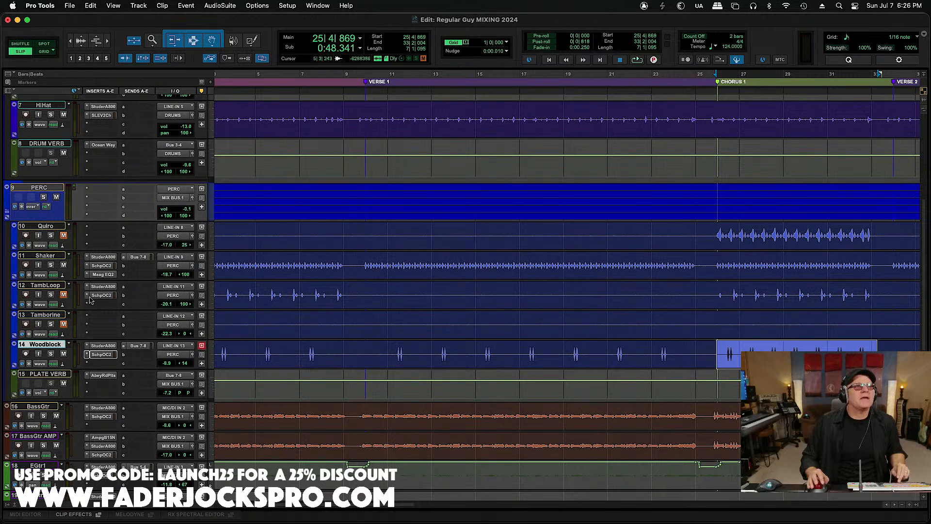
Step: Unmute TambLoop and set its volume to -22.1 dB while the chorus plays
click(63, 294)
key(space)
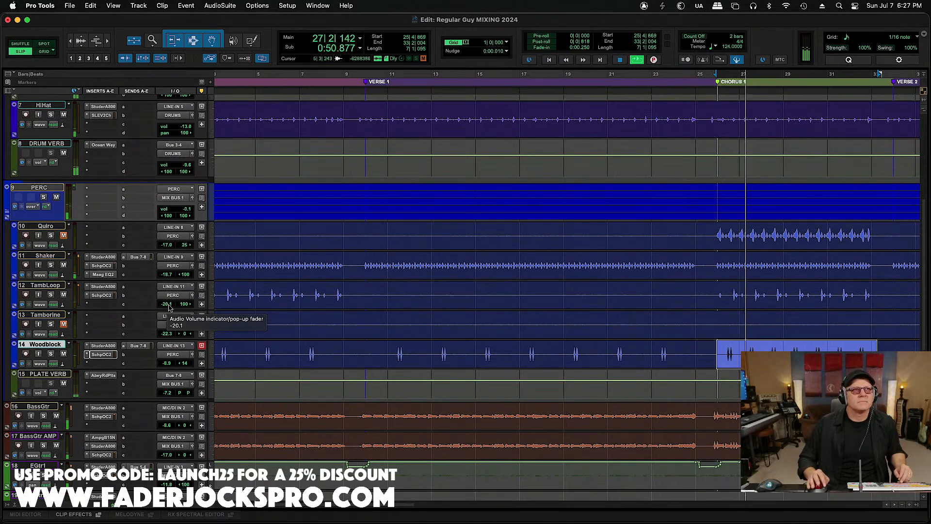
drag(169, 308, 170, 309)
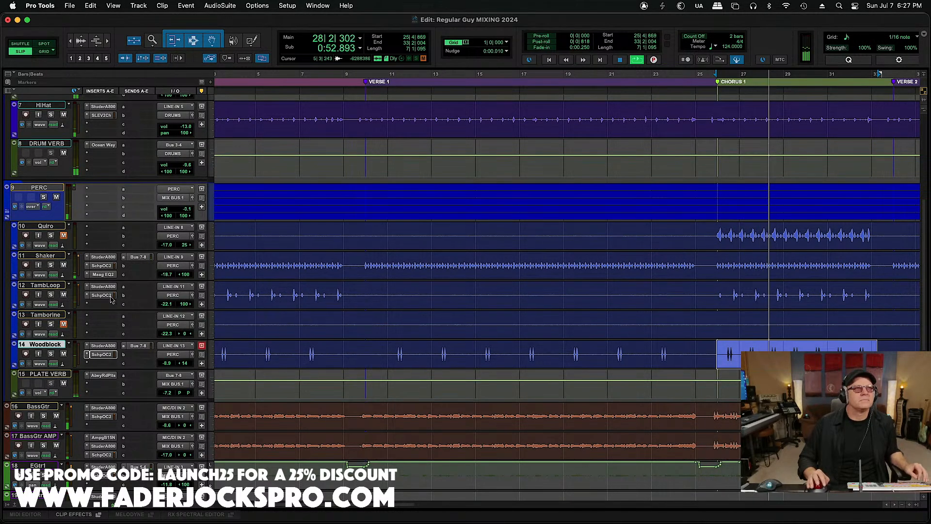
Step: Copy Shaker's Maag EQ2 insert to TambLoop and check its settings
drag(104, 285, 107, 304)
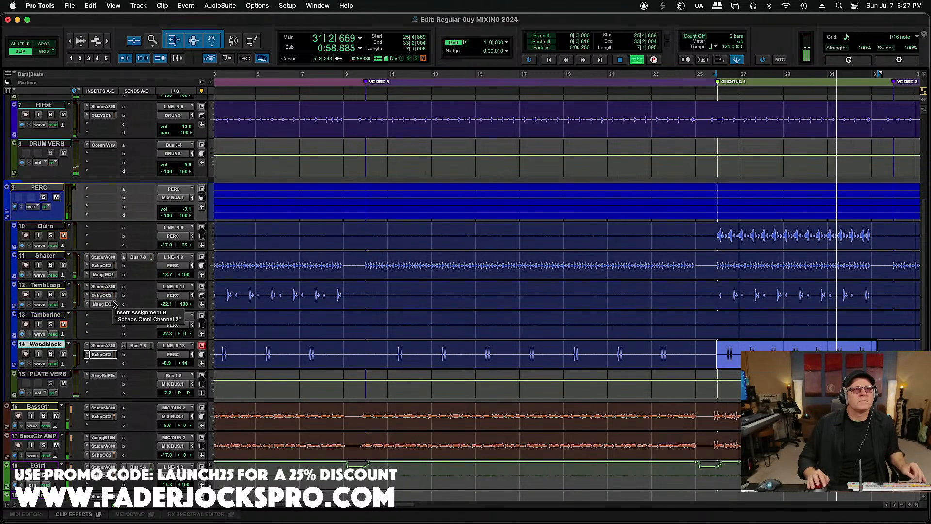
click(111, 304)
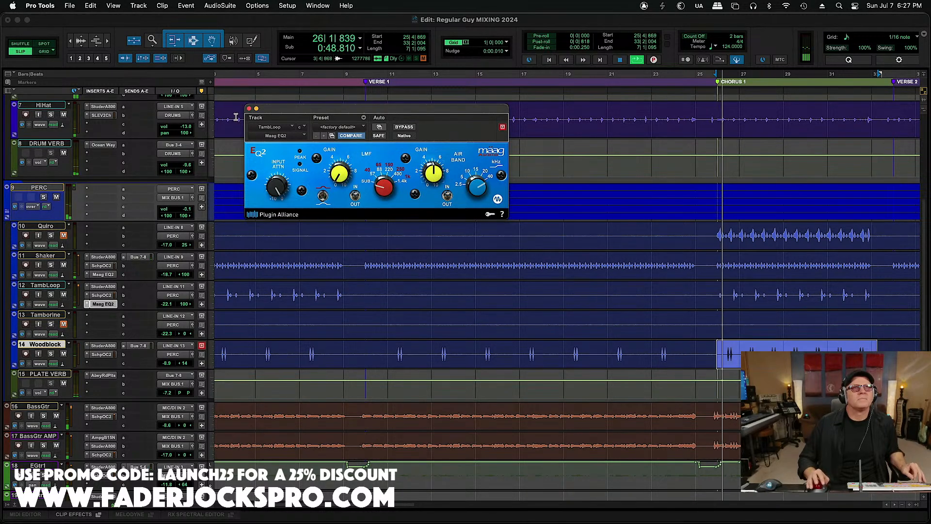
click(249, 108)
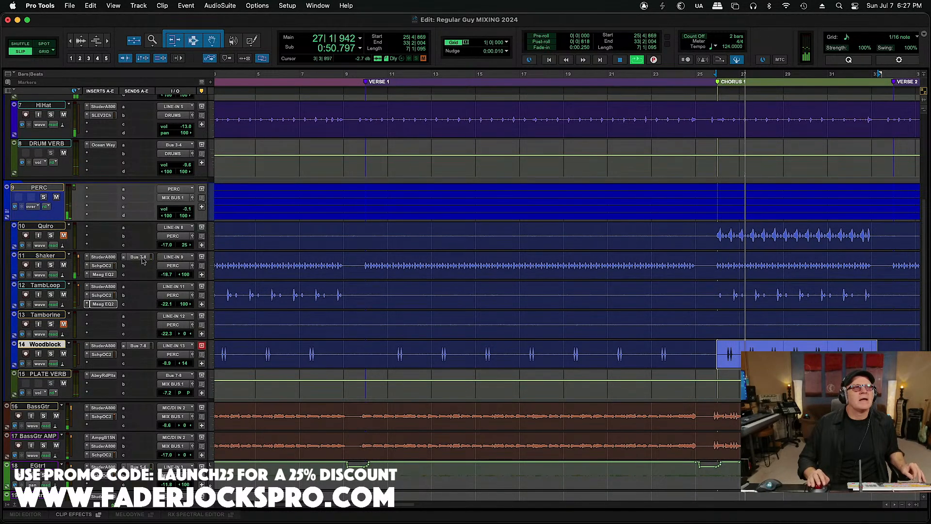
Step: Copy the Bus 7-8 reverb send to TambLoop and set its send level to -5.4 dB
click(138, 287)
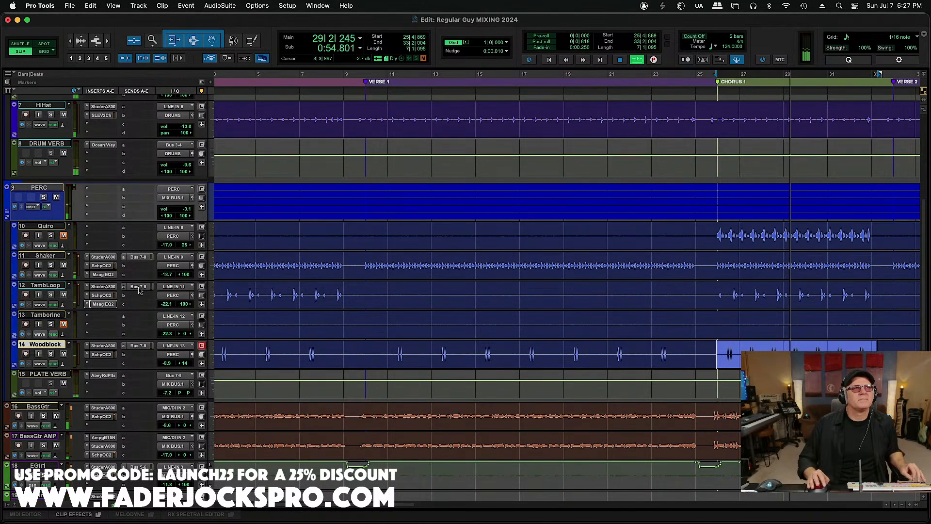
click(139, 288)
drag(221, 272, 222, 282)
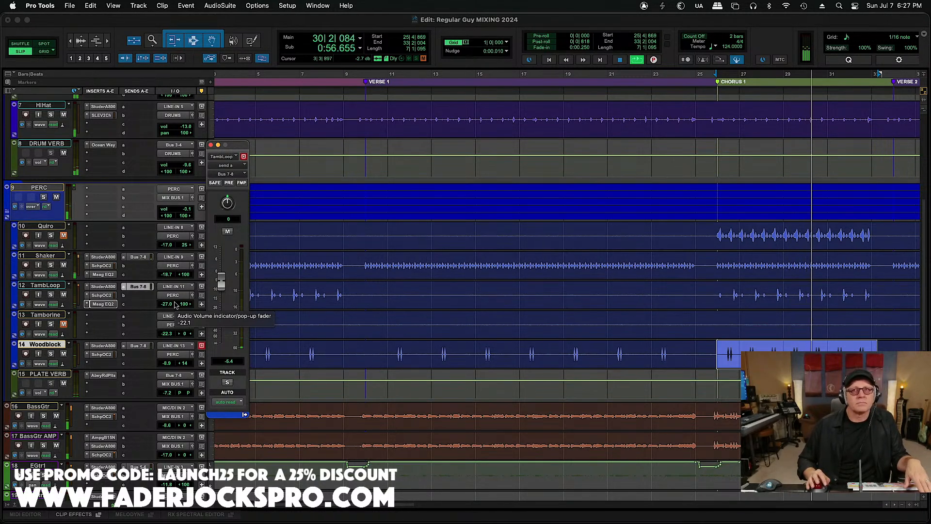
Step: Adjust the mid EQ band's gain in Woodblock's Scheps Omni Channel while the chorus plays
click(101, 354)
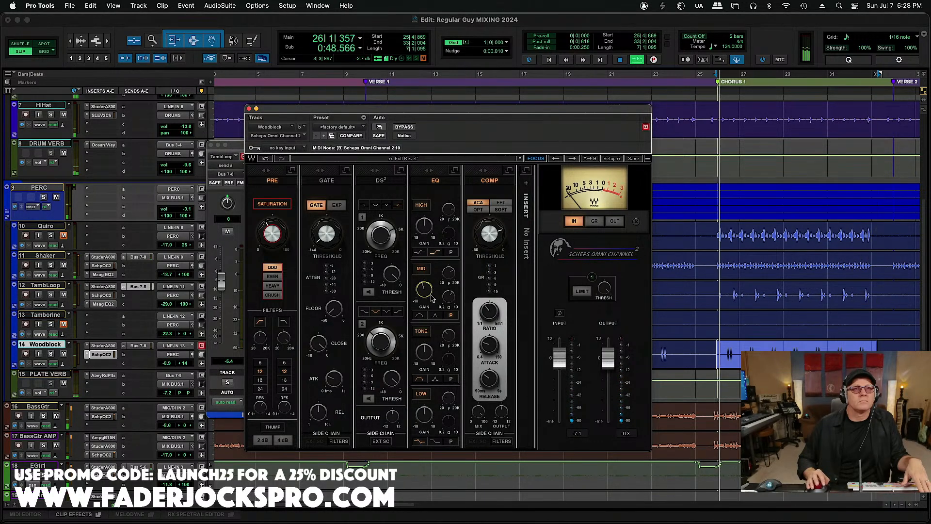
drag(432, 298, 432, 305)
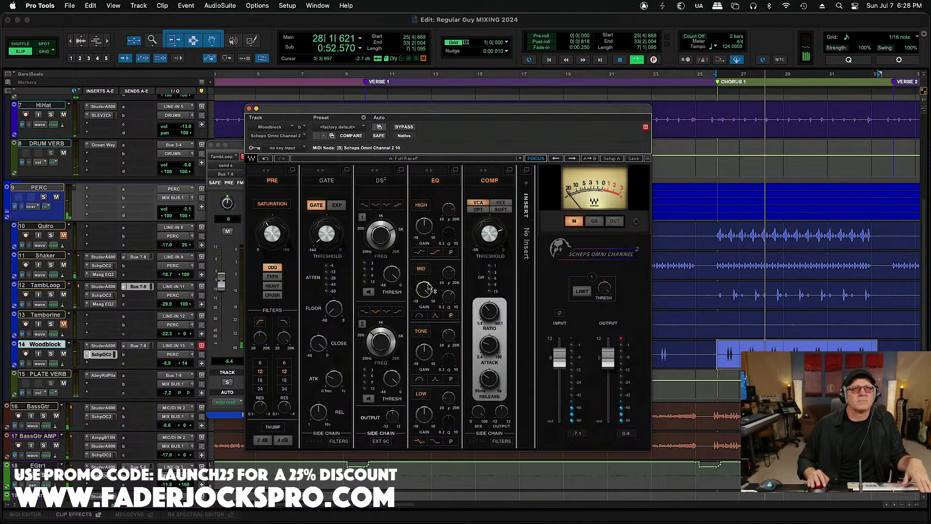
drag(424, 290, 424, 290)
Step: Adjust the compressor threshold and attack in TambLoop's Scheps Omni Channel and set its ratio to 4.5:1
click(110, 299)
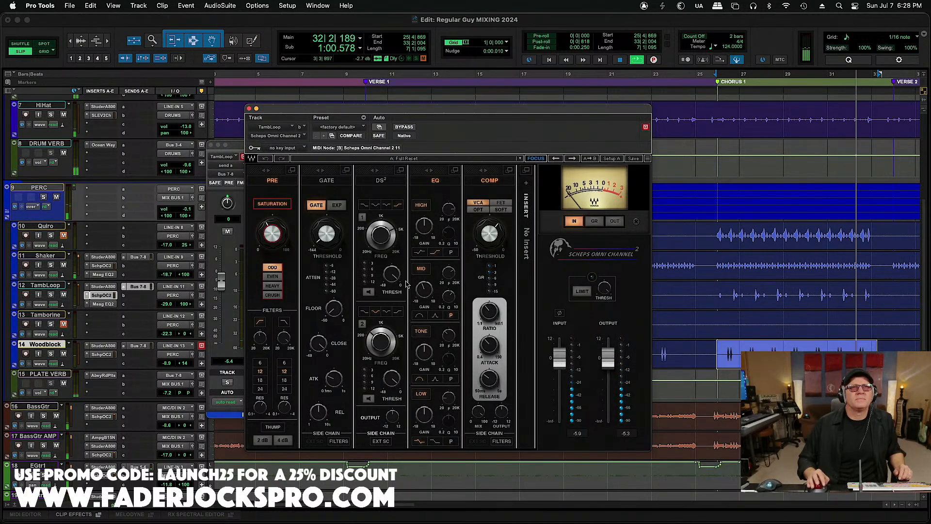
drag(502, 242, 502, 248)
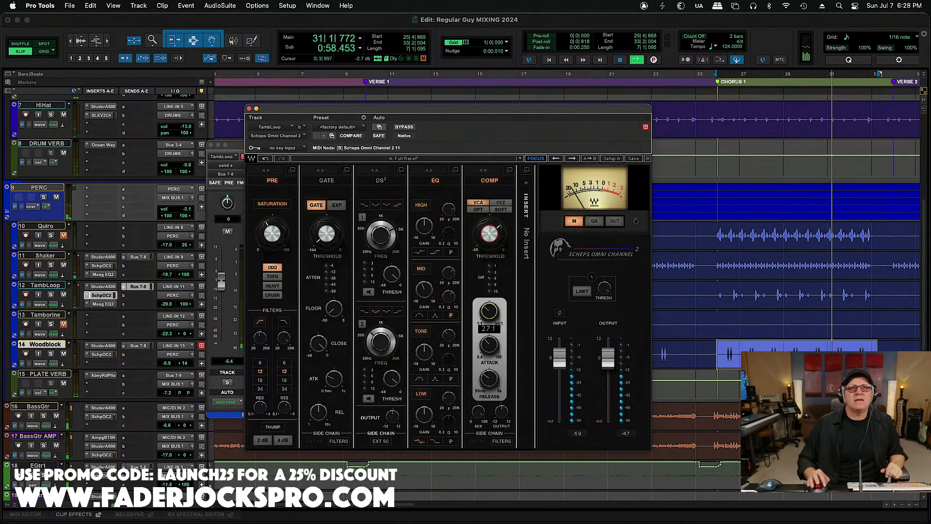
drag(490, 311, 489, 302)
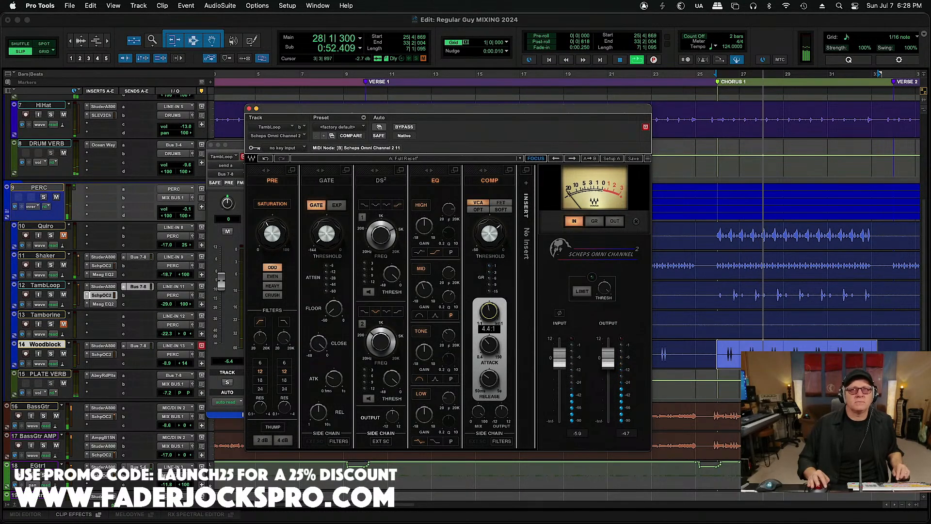
drag(488, 328, 489, 349)
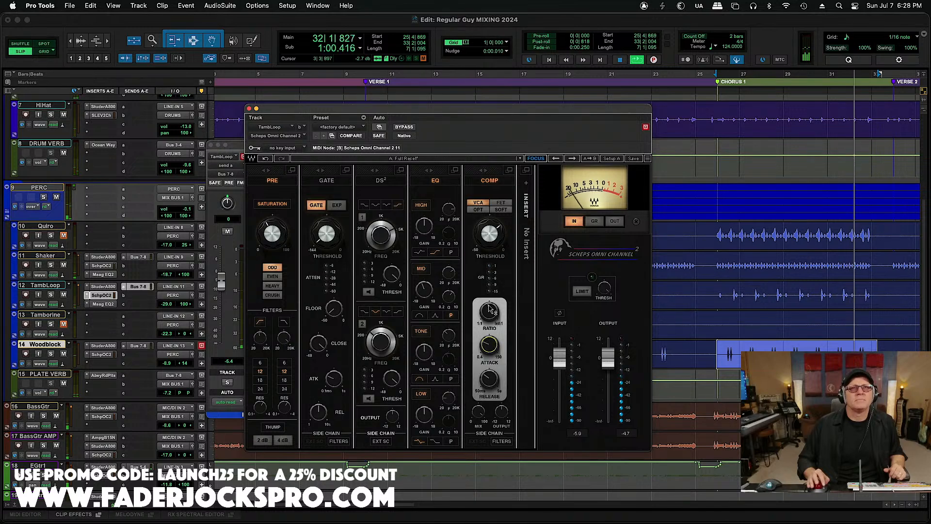
drag(489, 308, 489, 306)
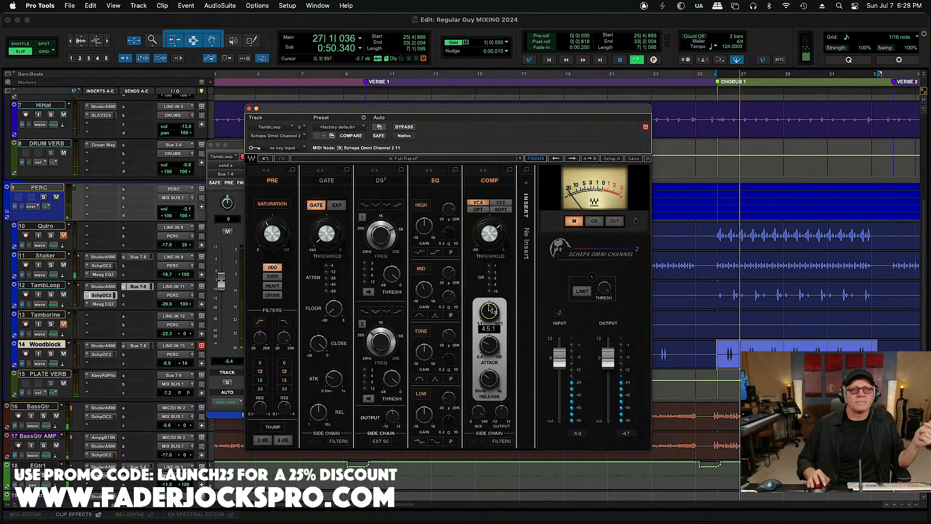
Step: Sweep the mid EQ frequency and adjust its gain in TambLoop's Scheps Omni Channel, and close the plug-in and send windows
drag(425, 291, 424, 289)
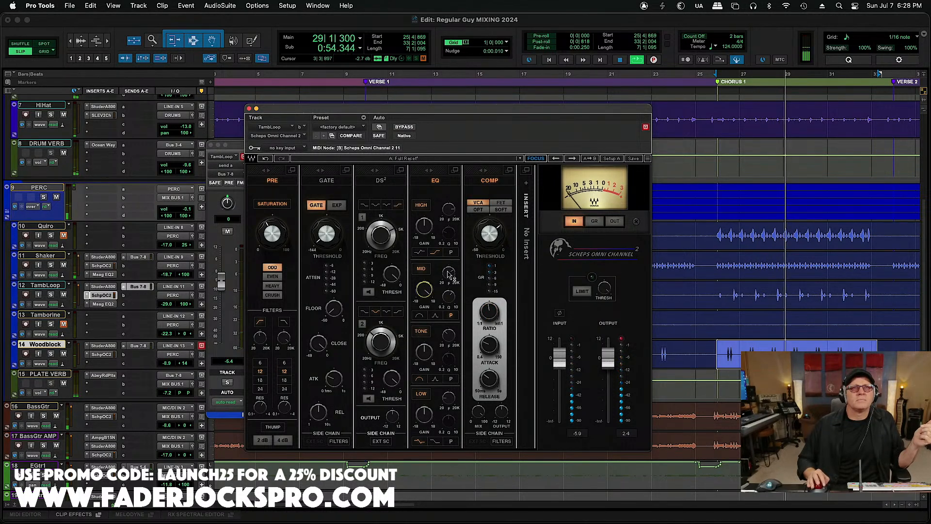
mouse_move(448, 272)
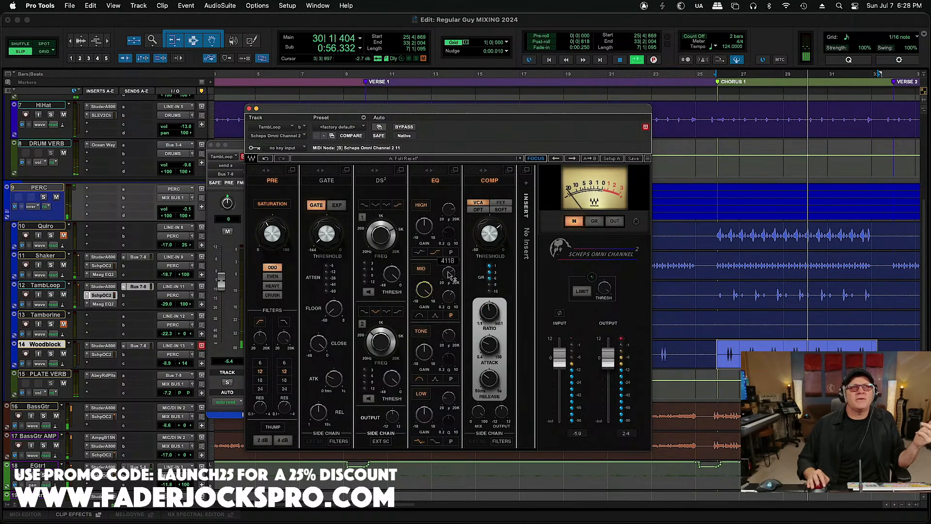
drag(448, 272, 448, 272)
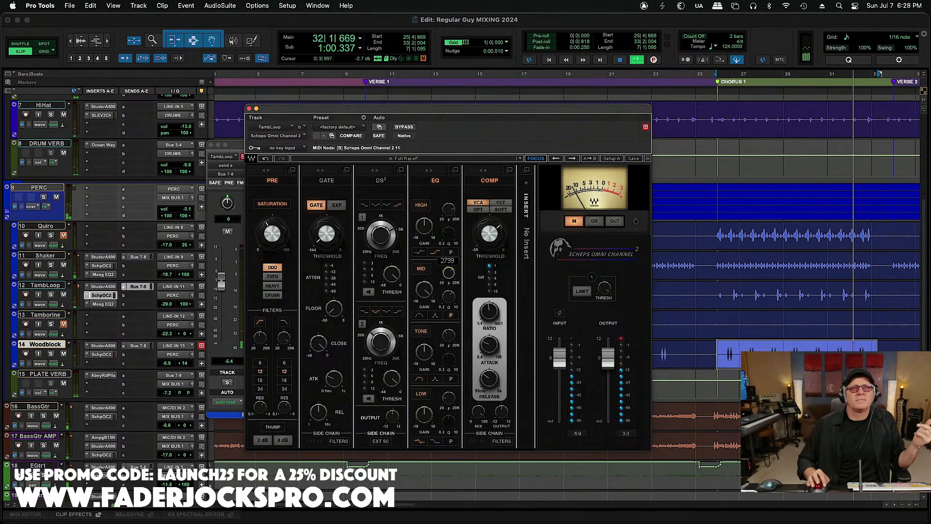
drag(448, 271, 448, 272)
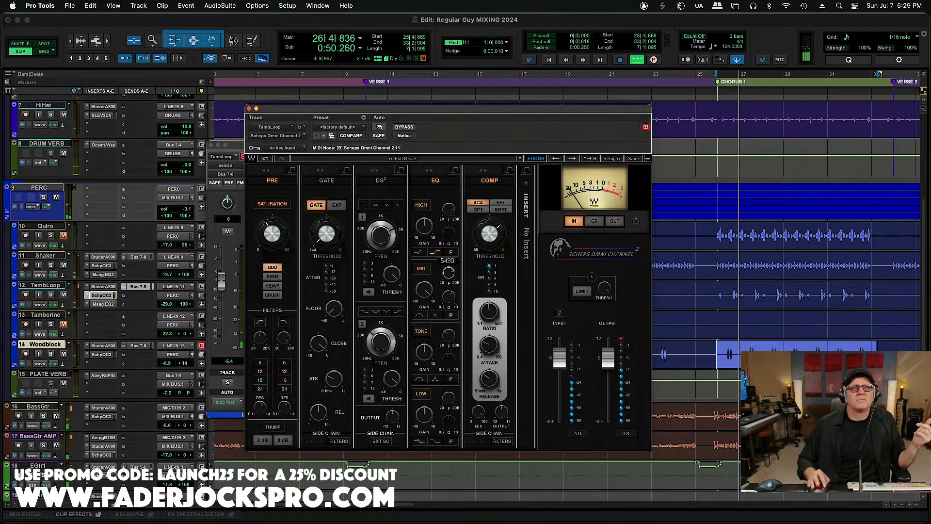
drag(448, 272, 429, 290)
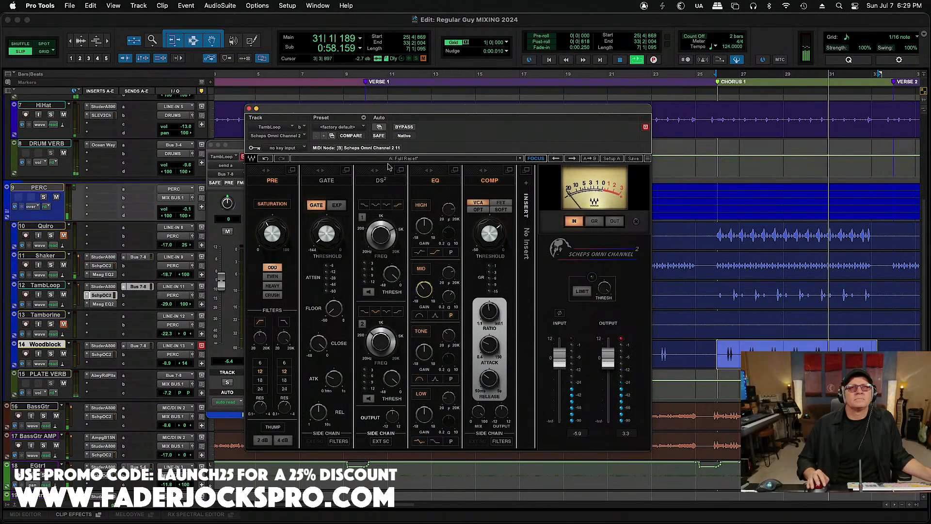
click(249, 109)
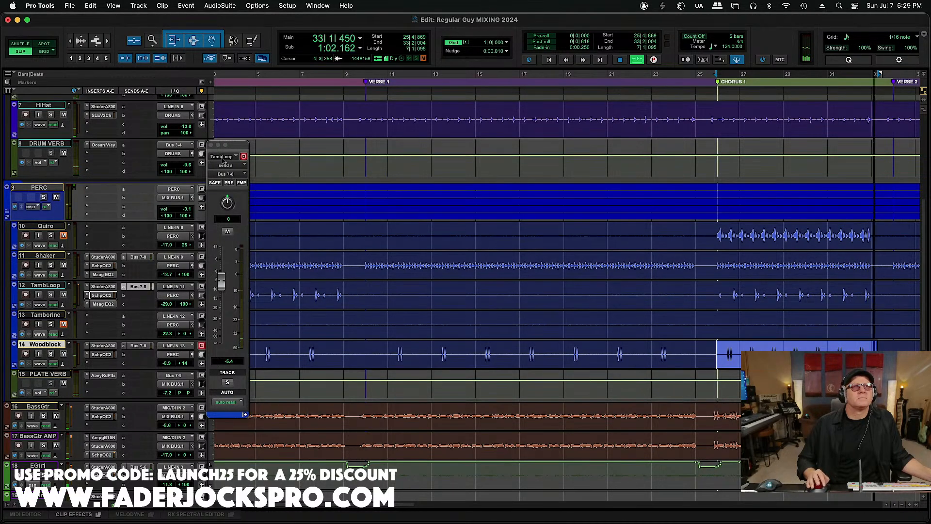
click(211, 144)
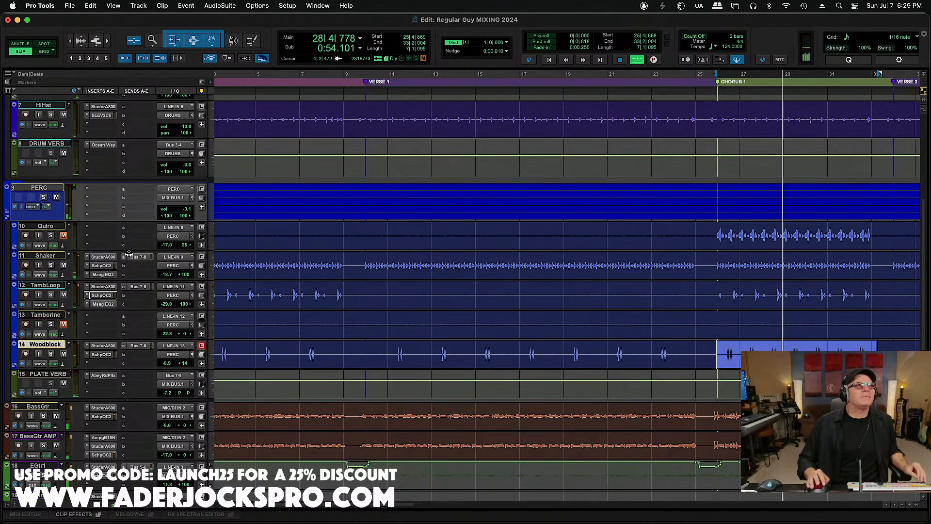
Step: Unmute Quiro with Shaker's Studer A800 insert copied onto it, and pan TambLoop to 43 right
drag(104, 258, 107, 235)
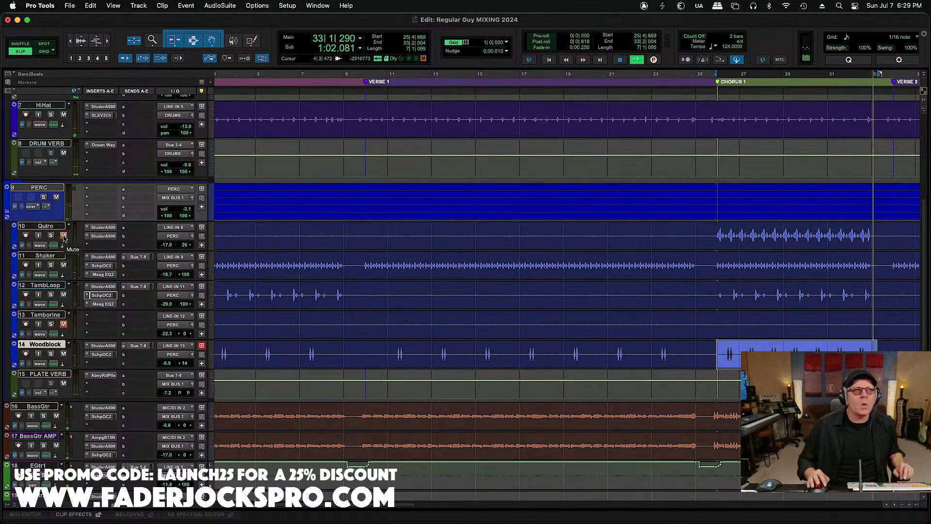
click(64, 236)
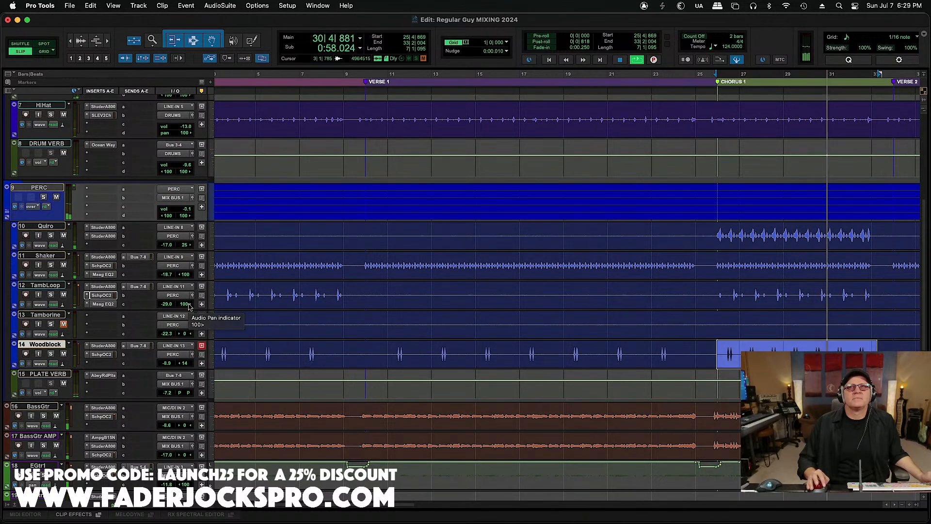
drag(190, 307, 180, 307)
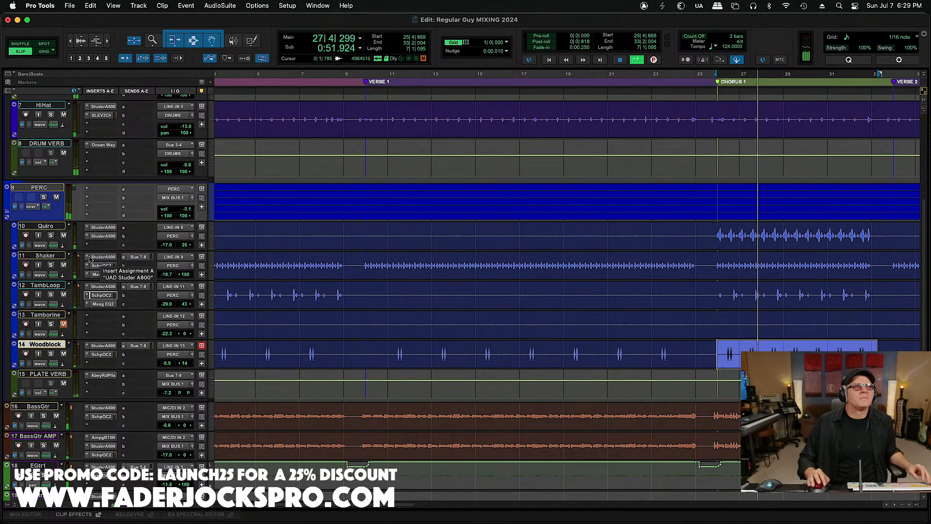
Step: Replace Quiro's duplicate Studer A800 insert with a copy of Shaker's Scheps Omni Channel and check both inserts' settings
click(103, 235)
click(123, 208)
drag(109, 268, 107, 238)
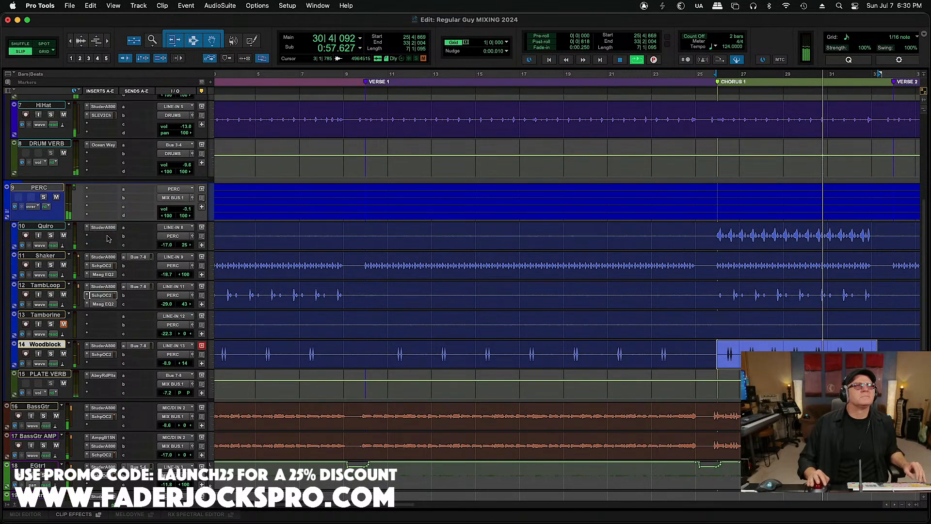
click(102, 236)
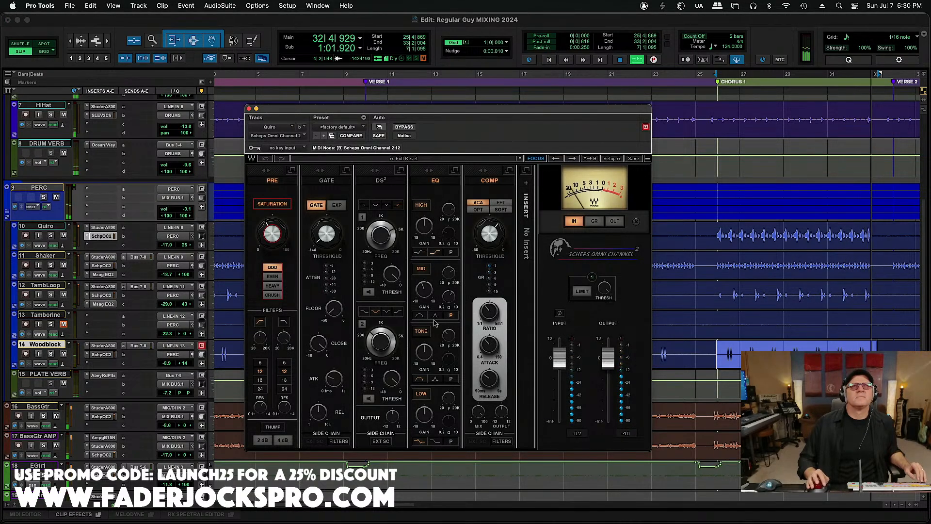
click(113, 228)
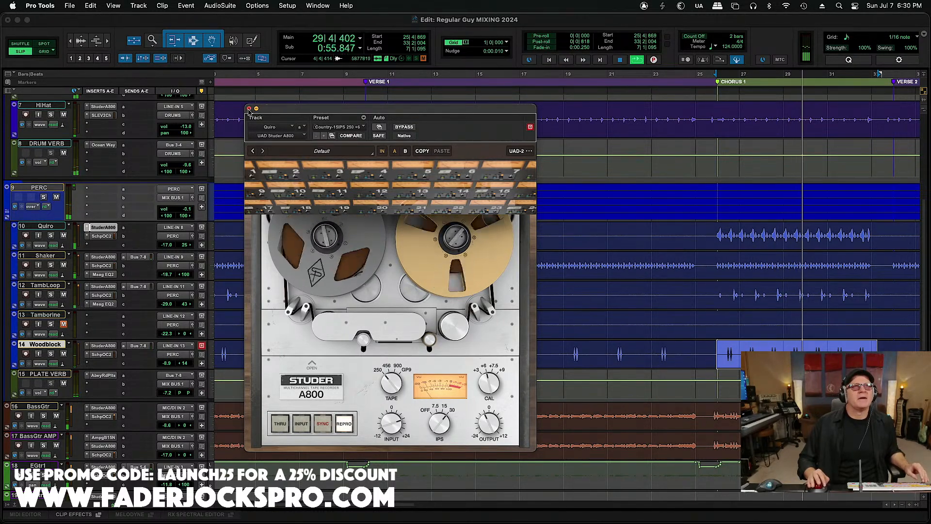
click(250, 107)
Step: Set the compressor ratio to 3.1:1 and adjust the threshold in Quiro's Scheps Omni Channel
click(102, 236)
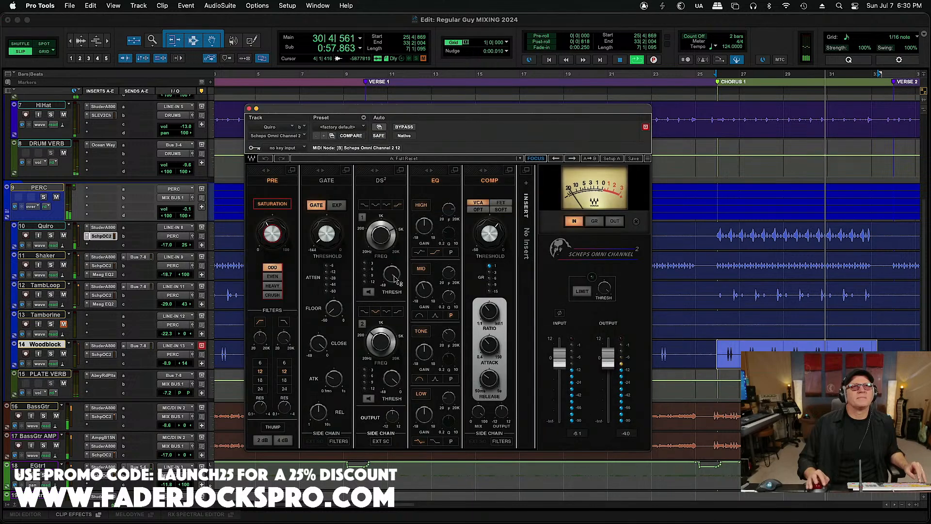
drag(490, 311, 490, 310)
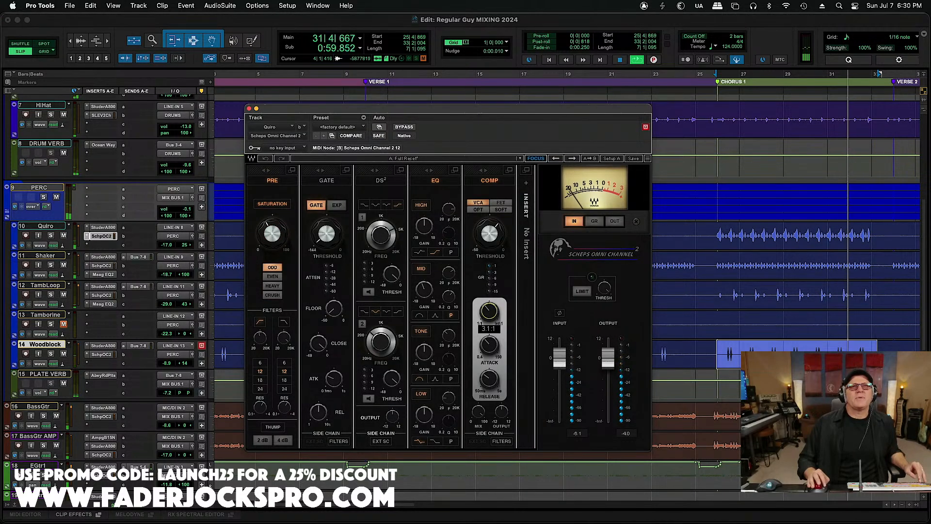
drag(489, 233, 490, 231)
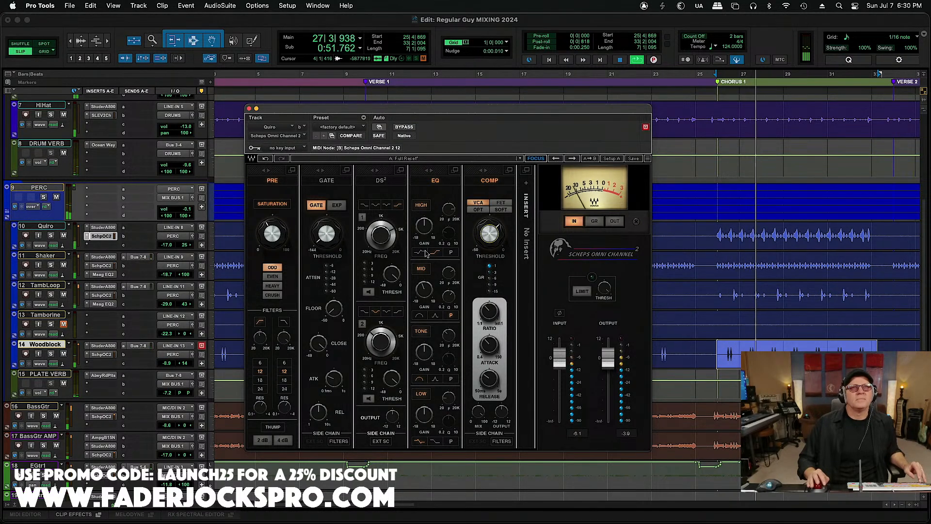
Step: Set the mid EQ band in Quiro's Scheps Omni Channel to 3122 Hz with a gain of 3.6 dB, and close the plug-in
drag(424, 290, 448, 269)
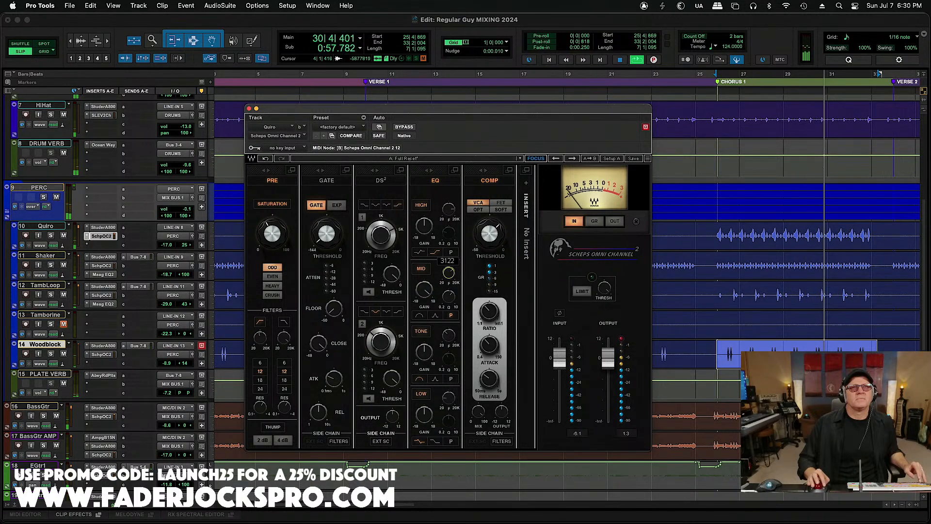
drag(424, 290, 424, 304)
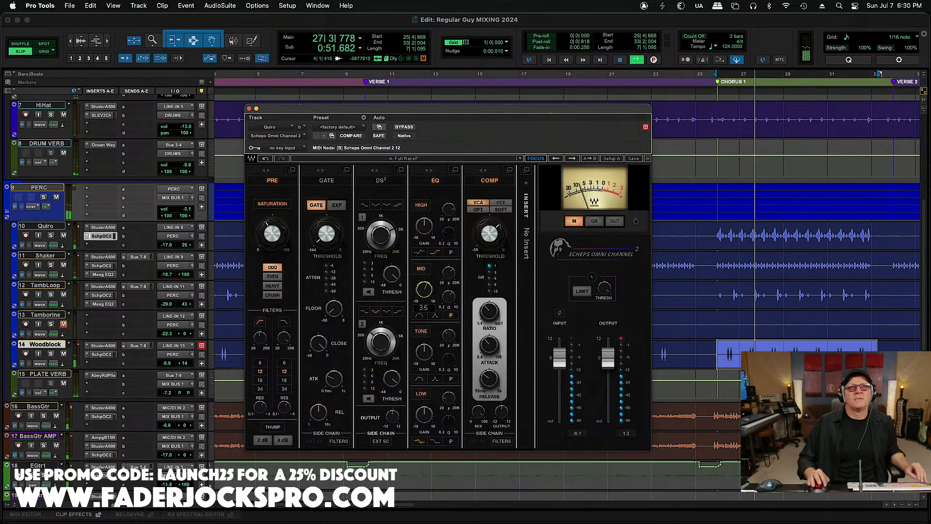
mouse_move(426, 292)
mouse_down()
mouse_move(425, 252)
mouse_move(426, 292)
mouse_up()
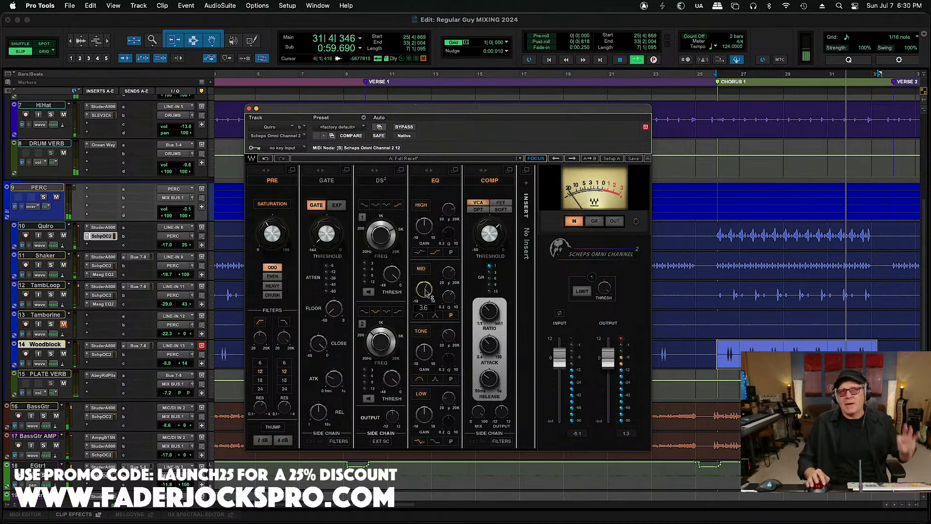
click(249, 109)
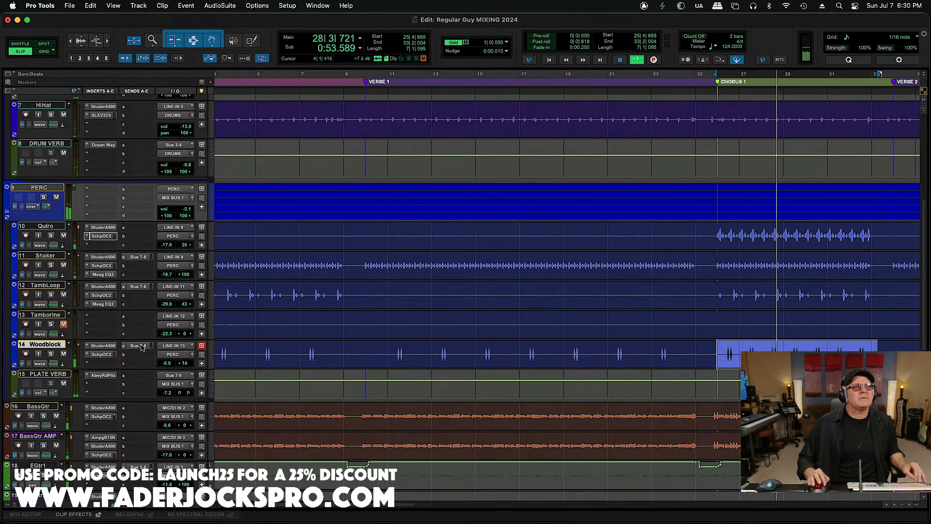
Step: Copy the Bus 7-8 reverb send to Quiro and set its send level to -10.2 dB
drag(144, 229, 144, 229)
click(141, 227)
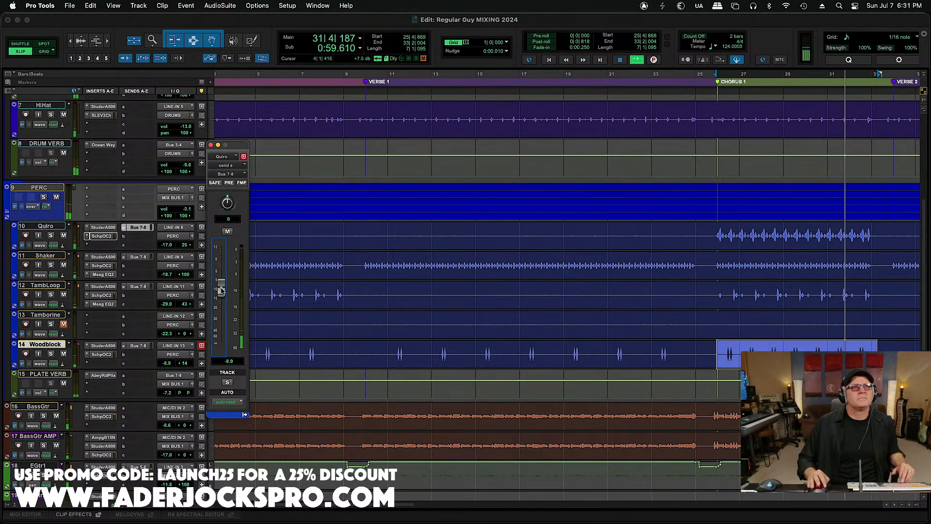
mouse_move(221, 290)
mouse_down()
mouse_move(220, 272)
mouse_move(223, 294)
mouse_up()
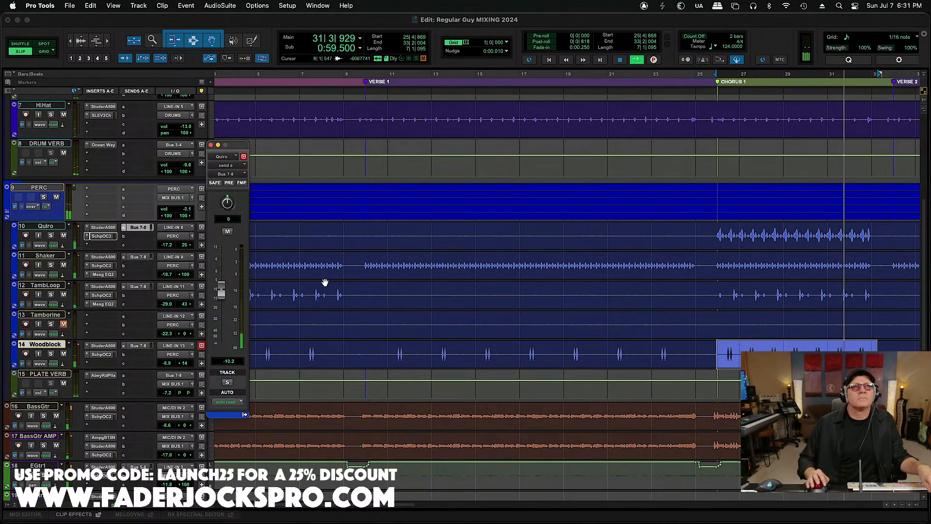
Step: Pan TambLoop to 30 right and save the session
click(189, 304)
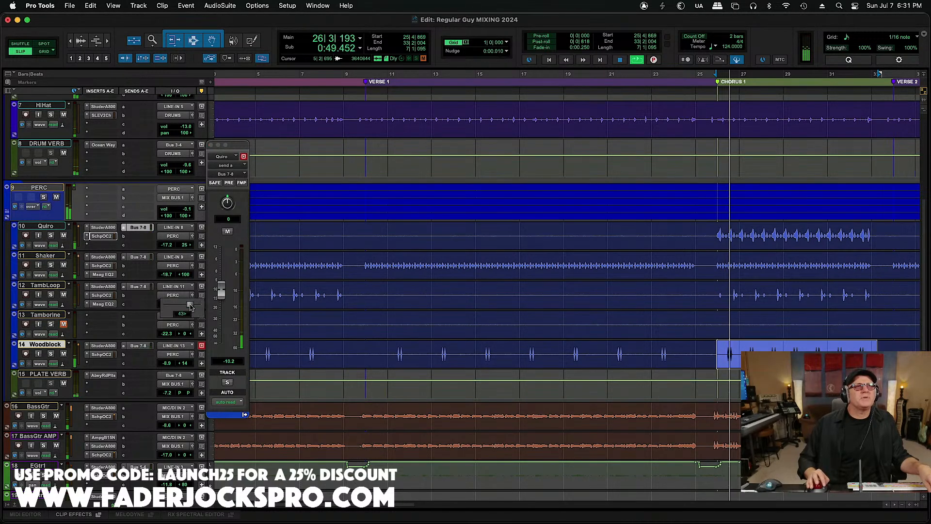
drag(189, 304, 180, 308)
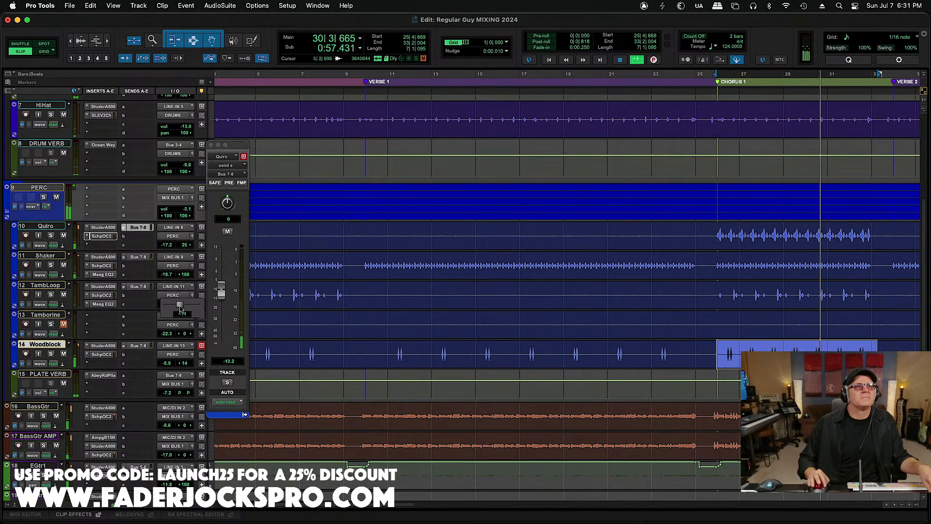
drag(180, 308, 186, 309)
key(super+s)
Step: Enlarge the PERC folder track's height and switch to the Mix window with Quiro's send window closed
key(r)
key(r)
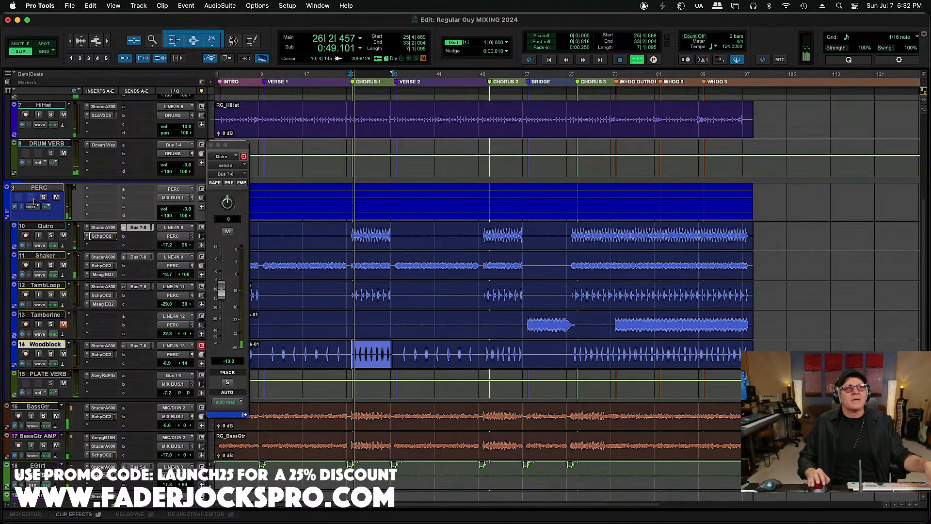
drag(56, 221, 57, 248)
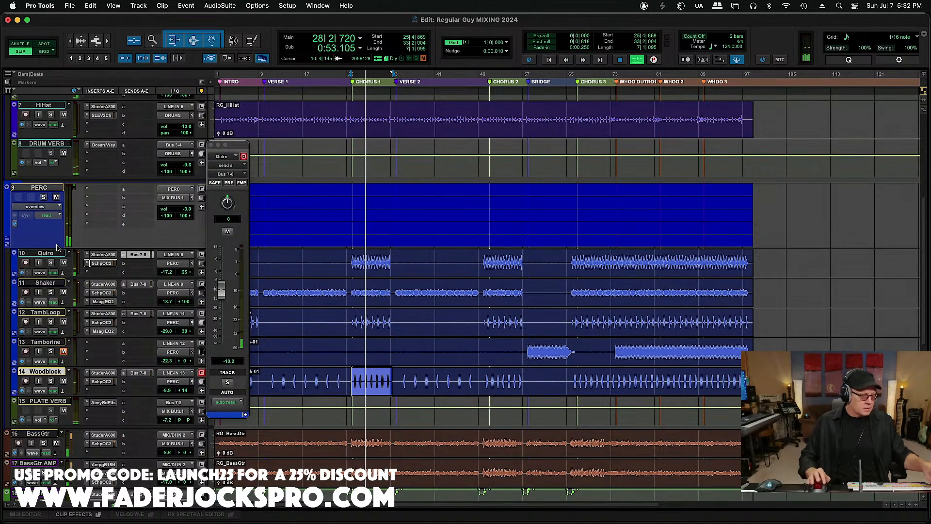
key(super+equal)
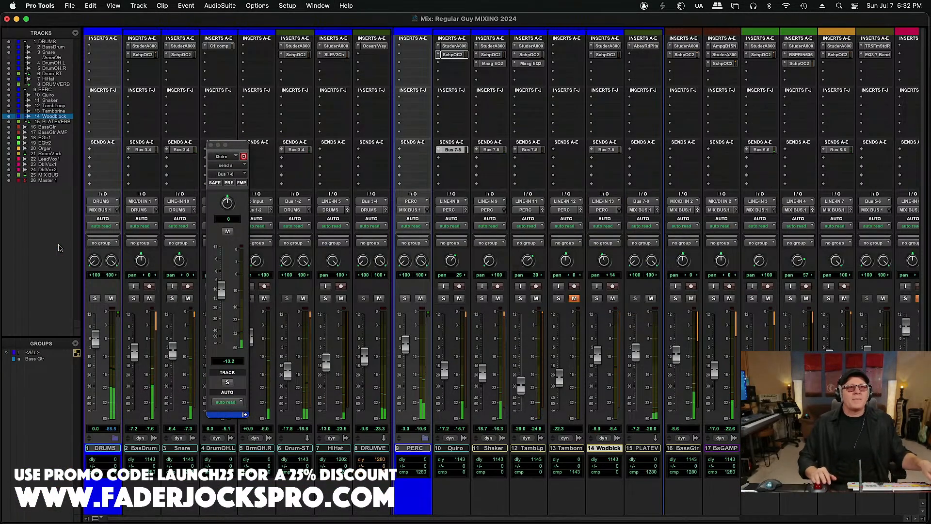
click(211, 145)
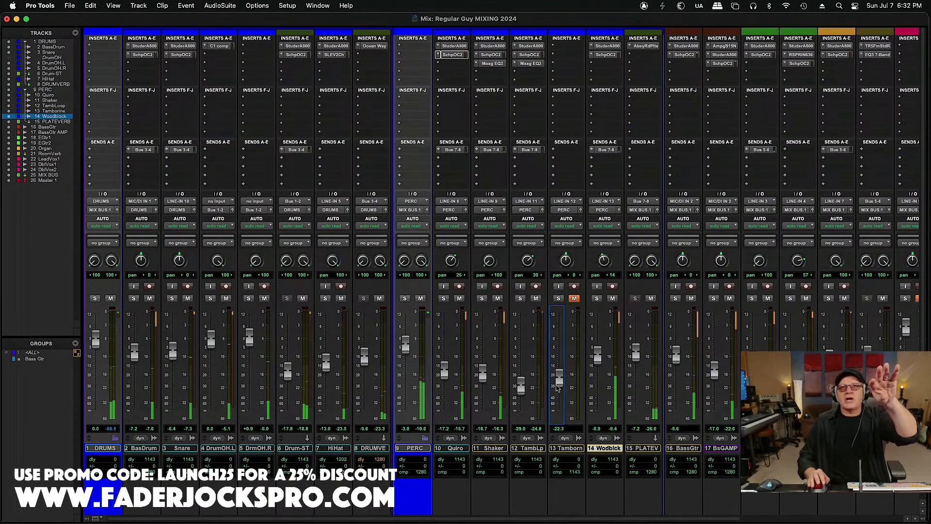
Step: Route the PLATE VERB track's output to the PERC folder track
click(641, 210)
mouse_move(673, 237)
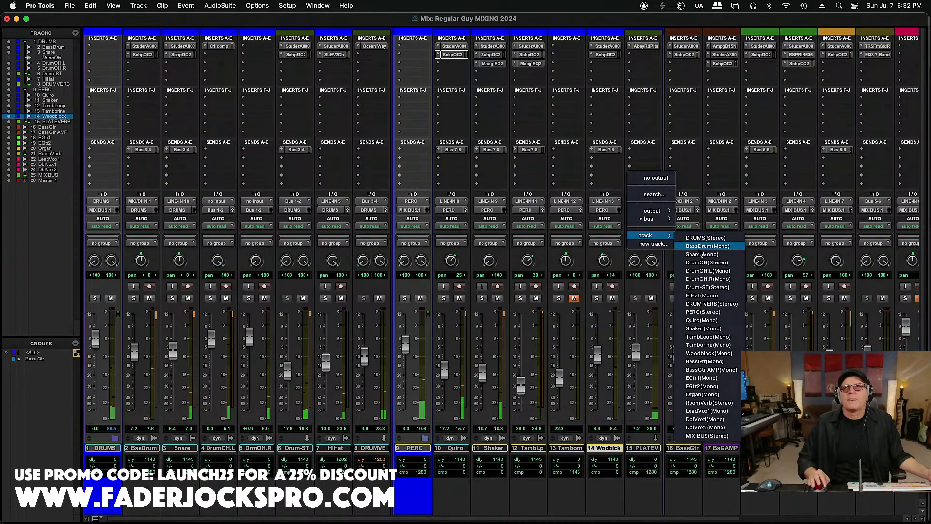
click(700, 312)
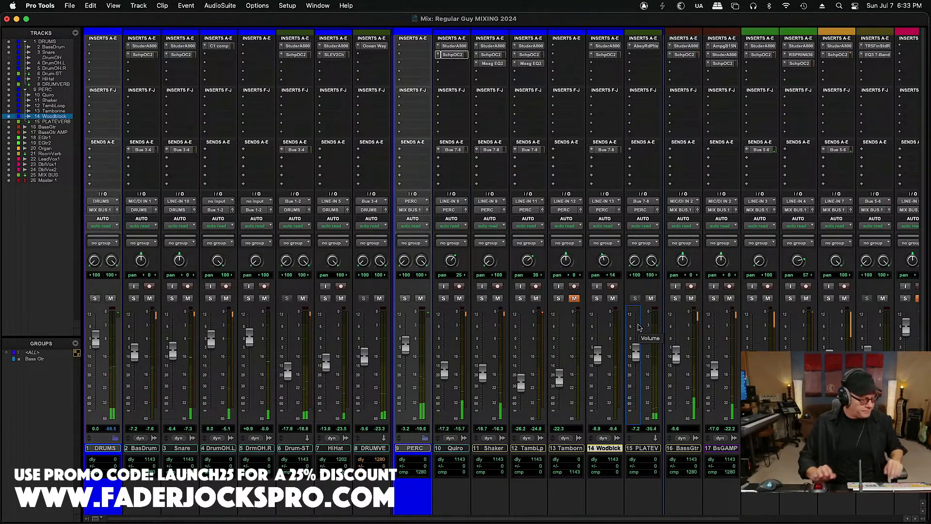
Step: Select Tamborine's section from WHOO OUTRO 1 to the end, unmute the track and copy TambLoop's StuderA800 and SchpOC2 inserts to it
key(super+equal)
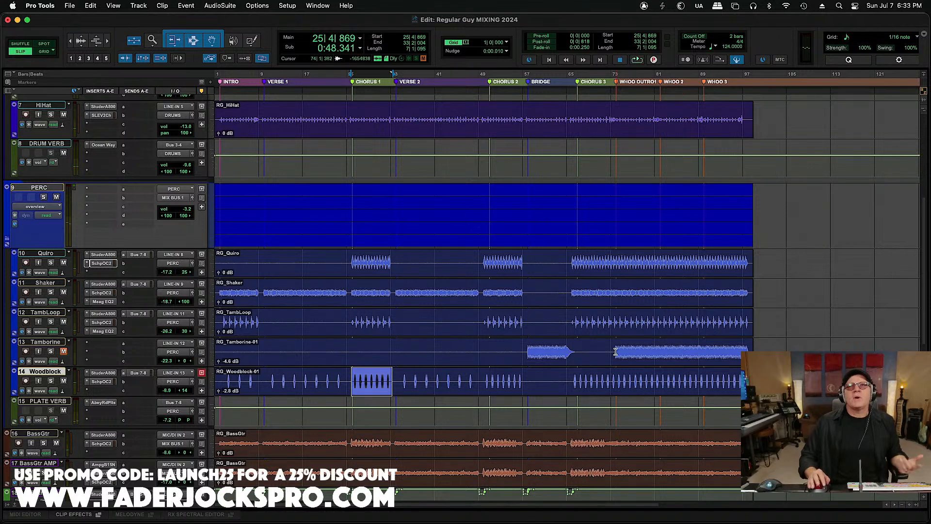
click(612, 350)
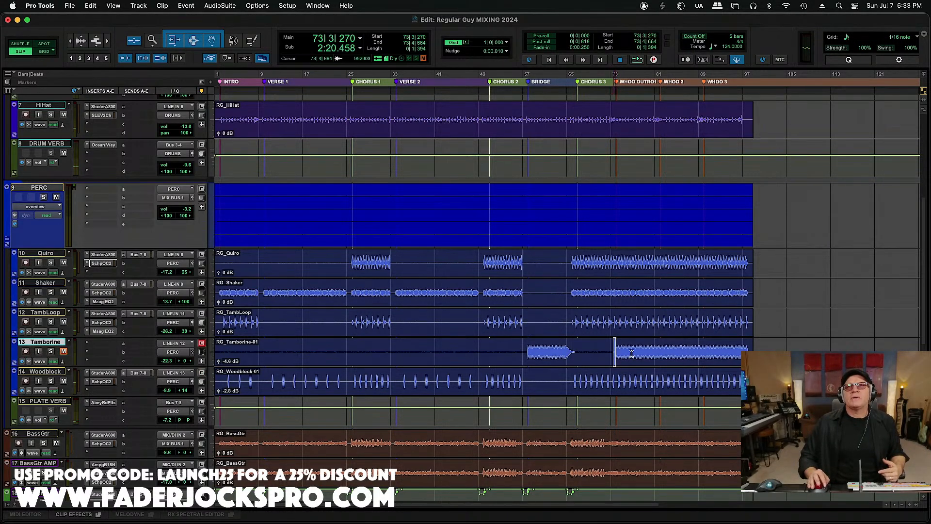
drag(615, 351, 731, 359)
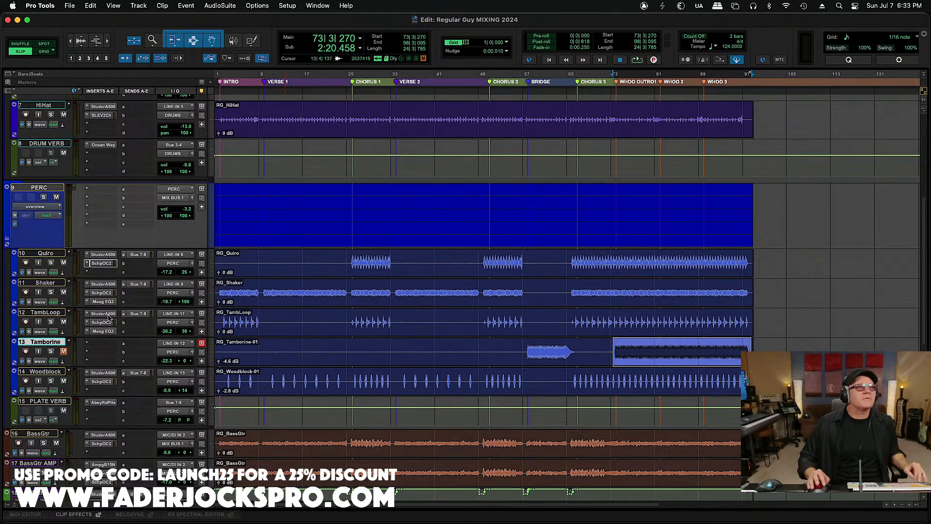
drag(106, 314, 106, 344)
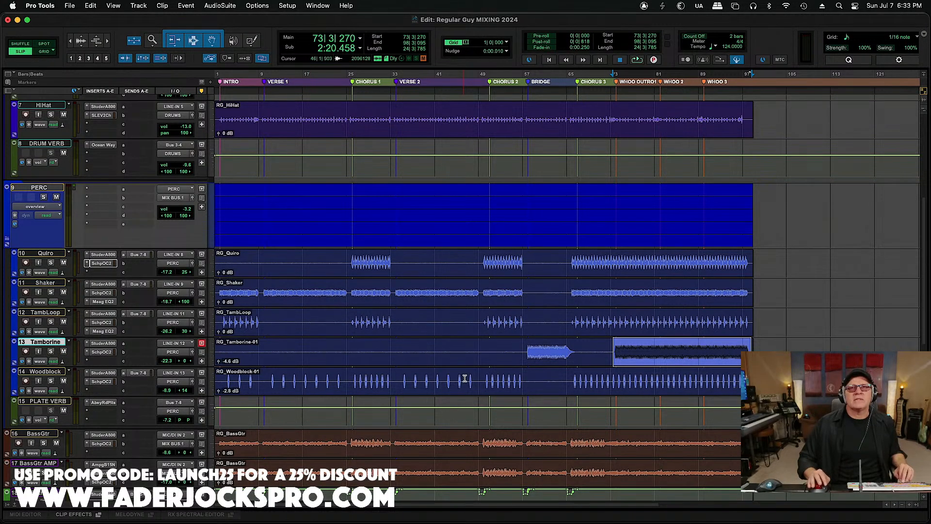
Step: Pan Tamborine slightly to the right during outro playback and copy TambLoop's Maag EQ2 insert and Bus 7-8 send to it
key(space)
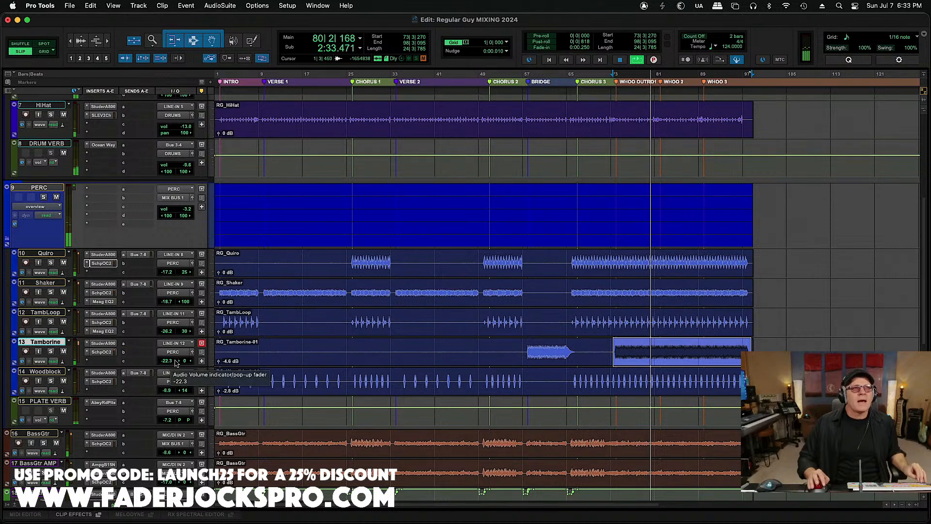
click(186, 362)
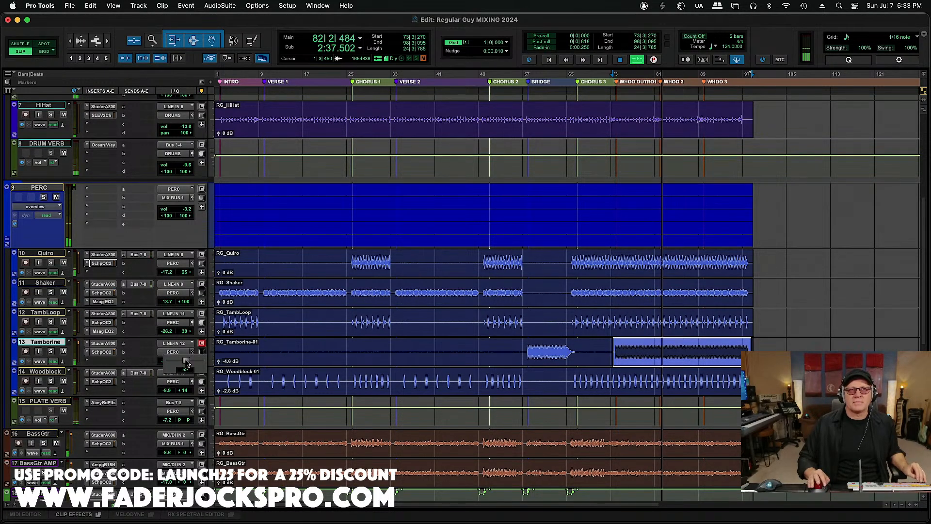
drag(187, 363, 187, 363)
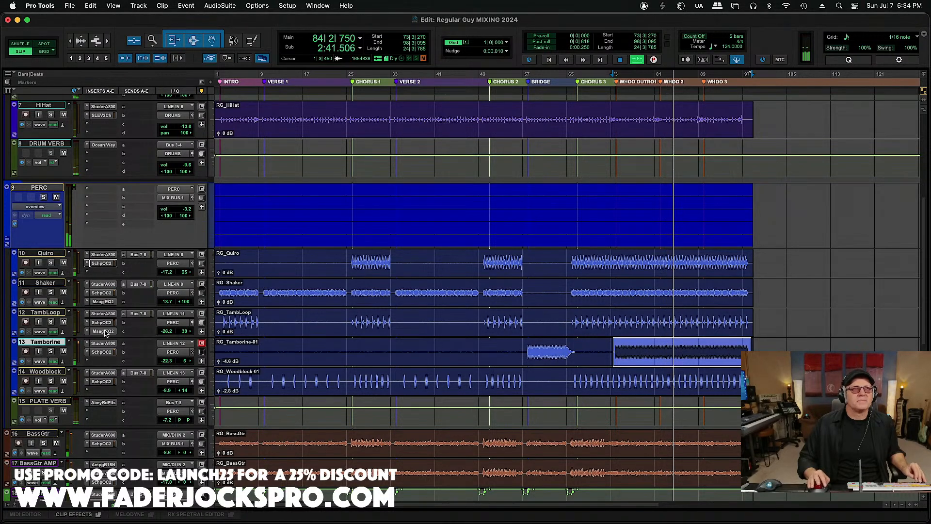
drag(104, 332, 105, 364)
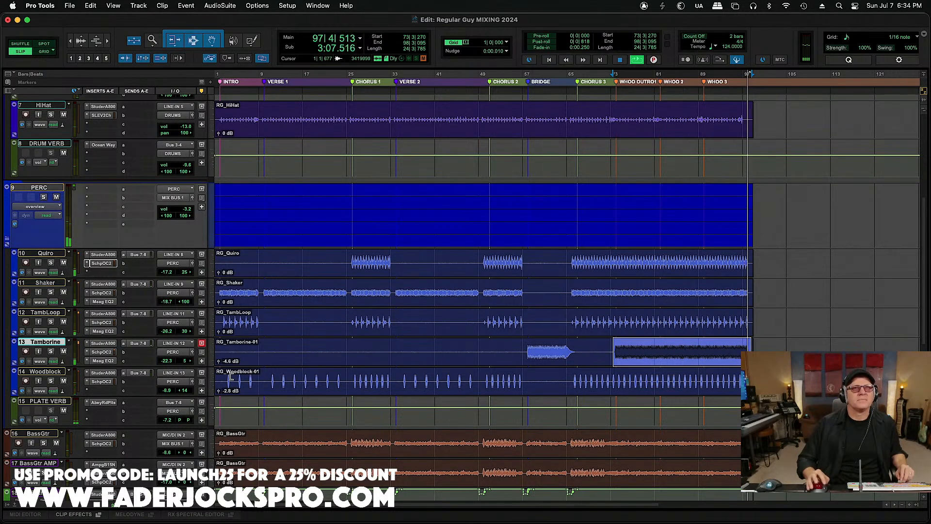
key(space)
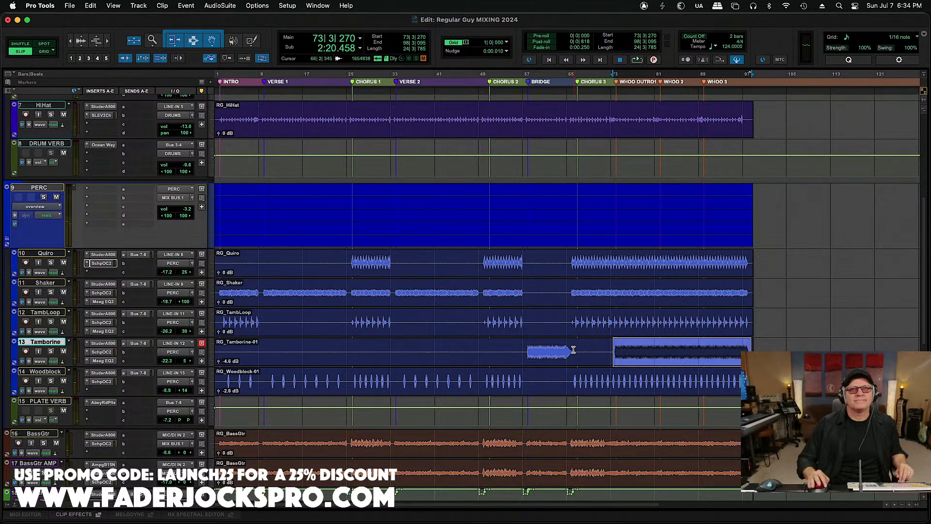
Step: Play from the end of the bridge tambourine and lower the Tamborine track's volume to -27.7 dB
click(572, 349)
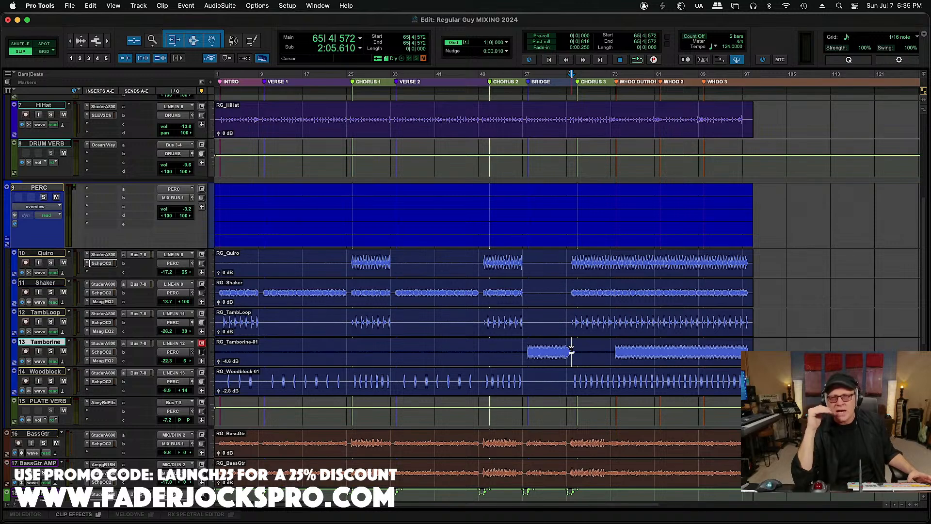
key(space)
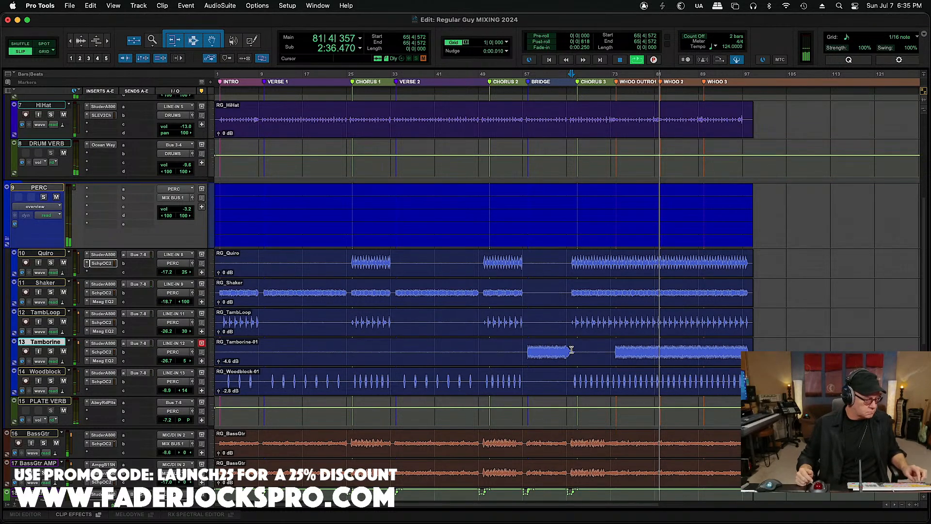
key(space)
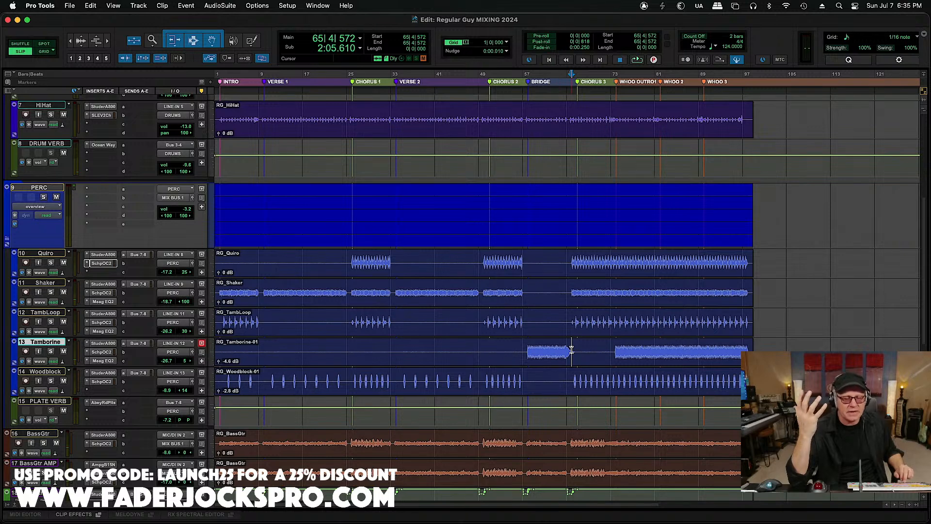
key(space)
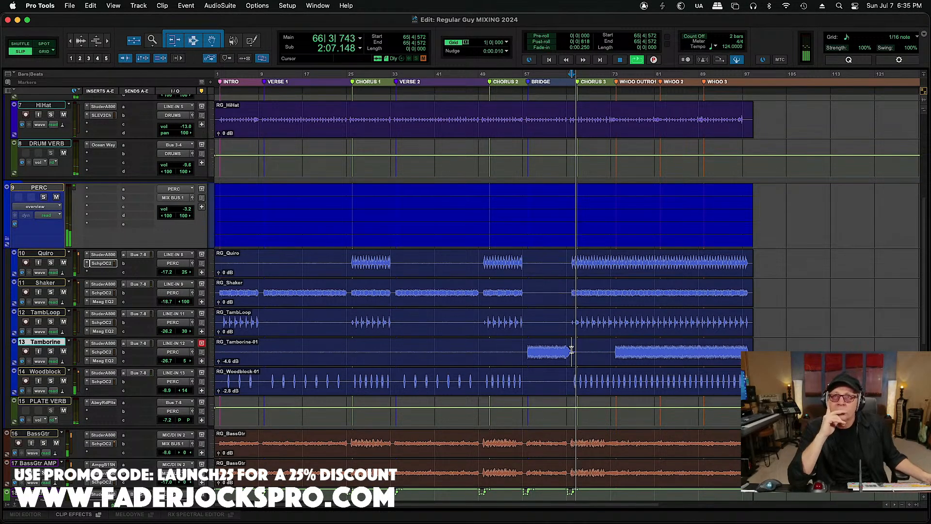
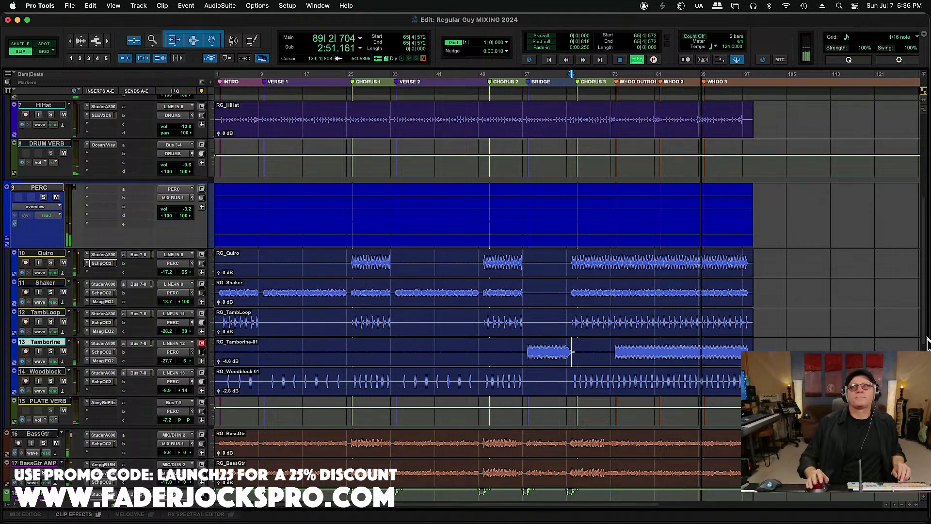
Step: In Drum-ST's Scheps Omni Channel, adjust the mid EQ band, set saturation to 31.5 in Even mode, and close the plug-in
drag(926, 330, 926, 190)
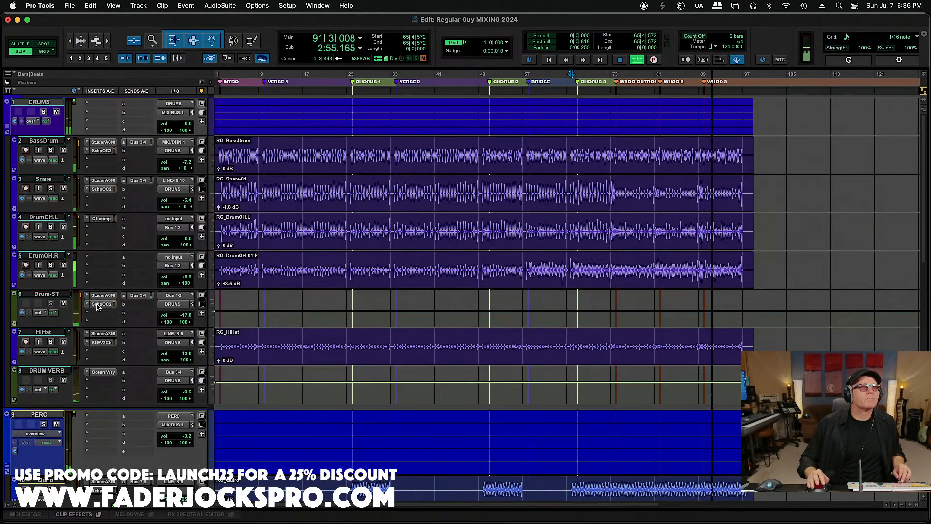
click(100, 304)
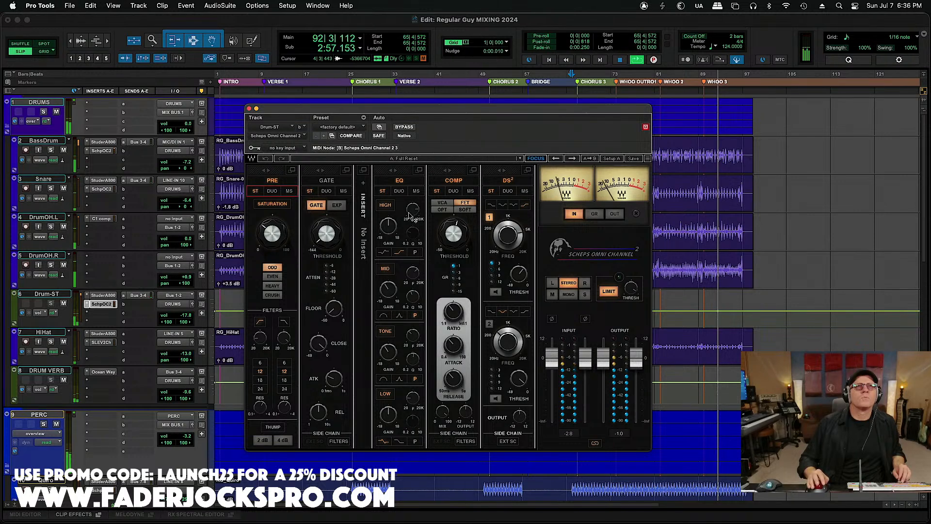
drag(414, 276, 386, 292)
mouse_move(388, 289)
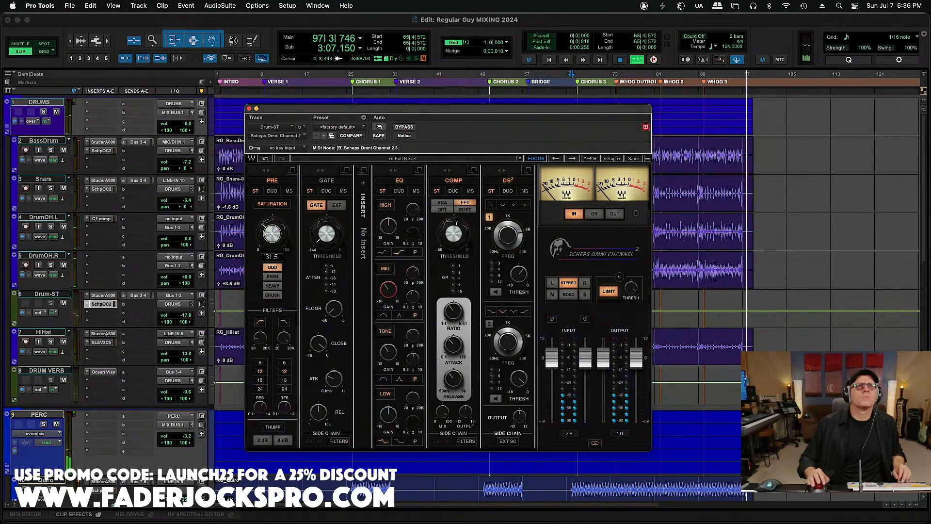
click(272, 277)
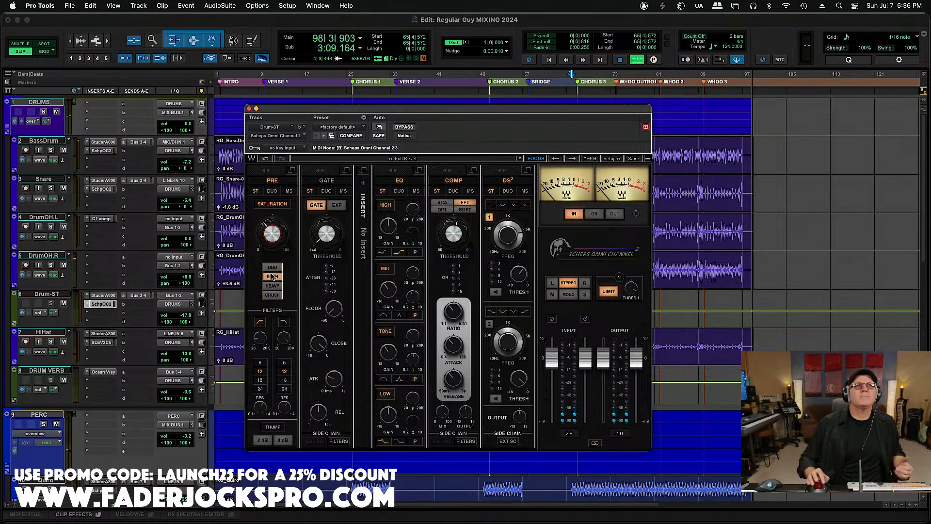
click(249, 109)
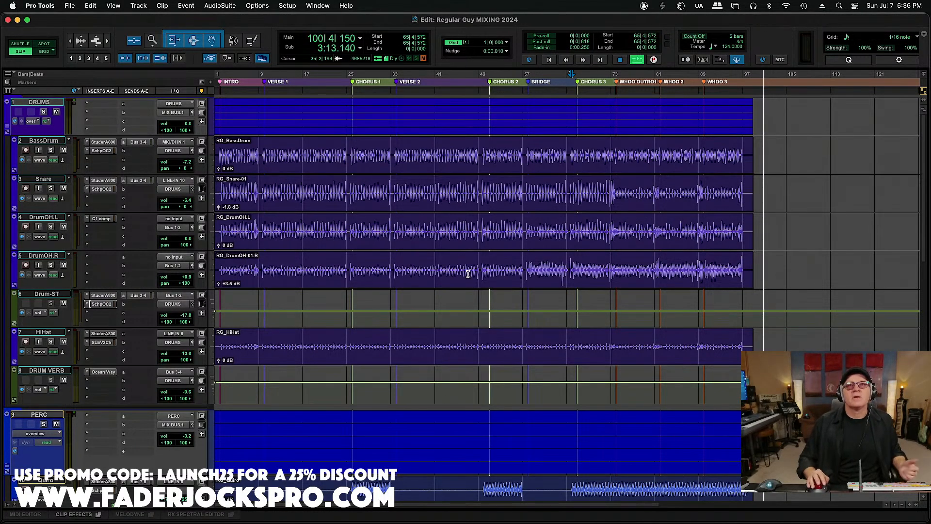
Step: Save the session and enlarge the Shaker track's height in the Edit window
key(super+equal)
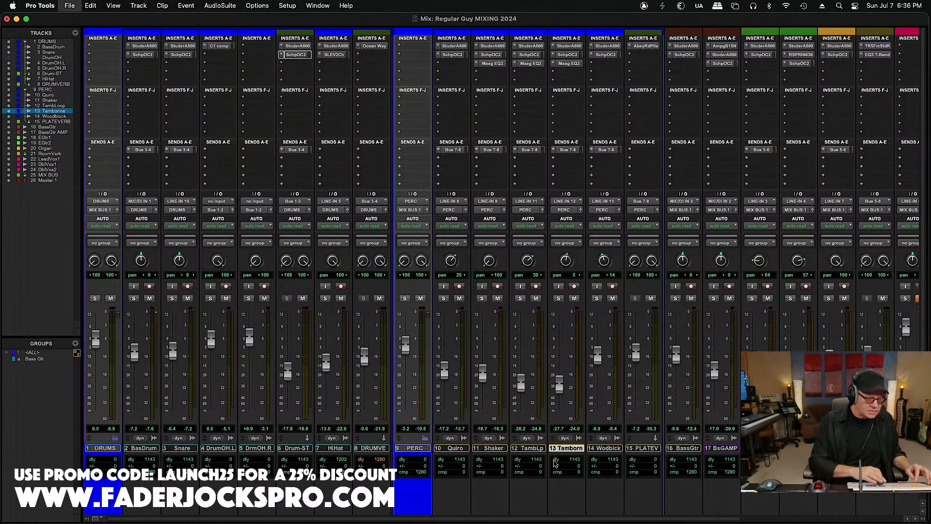
key(super+equal)
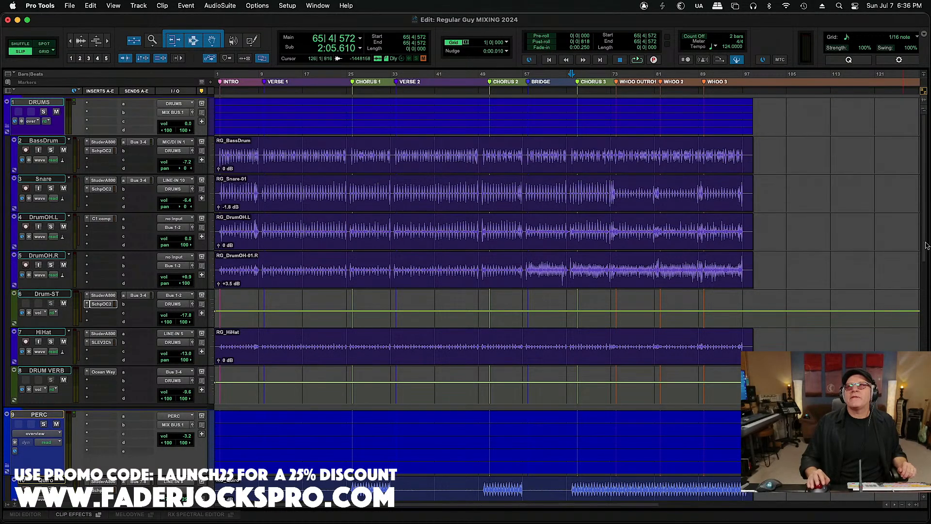
drag(925, 242, 927, 348)
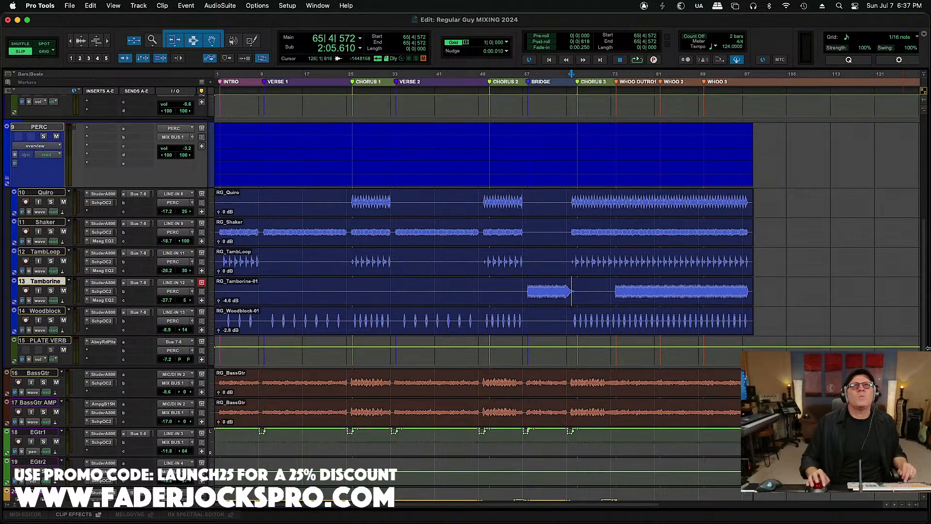
drag(58, 244, 58, 297)
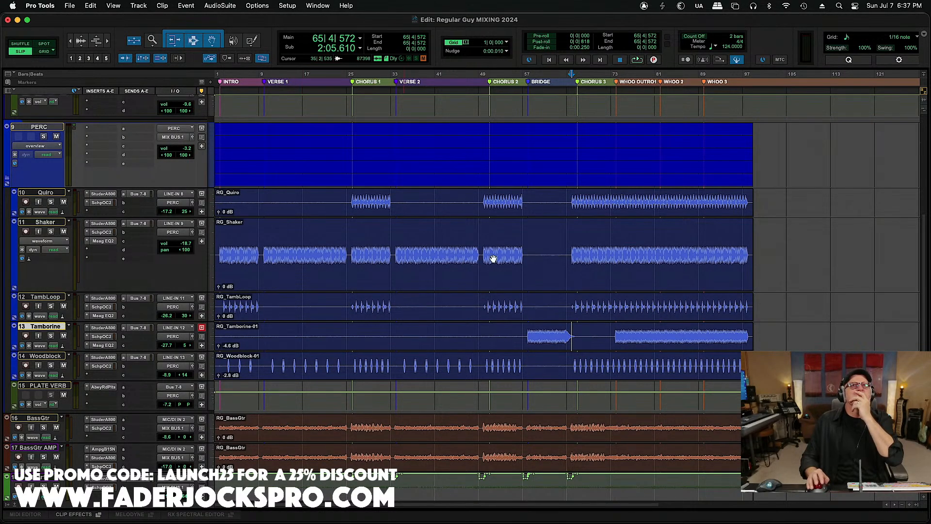
Step: Zoom in on Shaker at the start of WHOO OUTRO 1, show its volume automation and make the track taller
click(617, 249)
key(t)
key(t)
key(t)
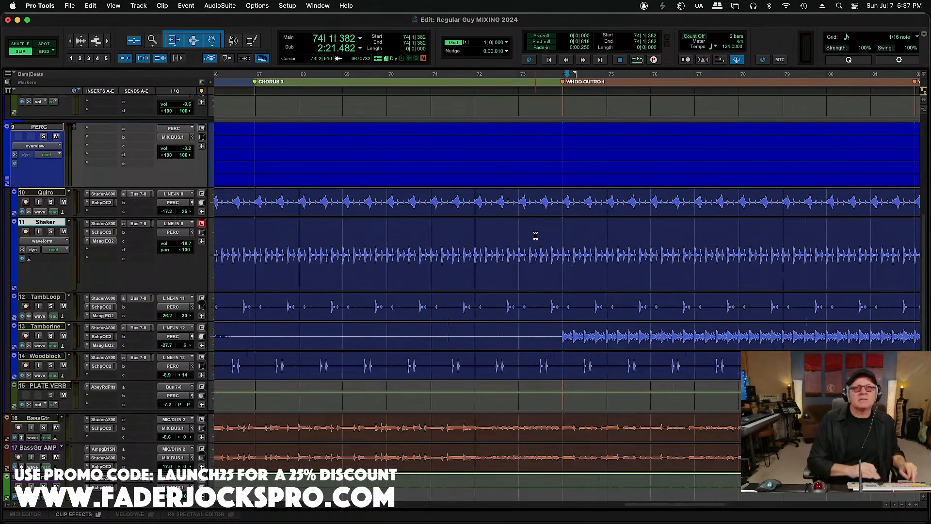
click(64, 242)
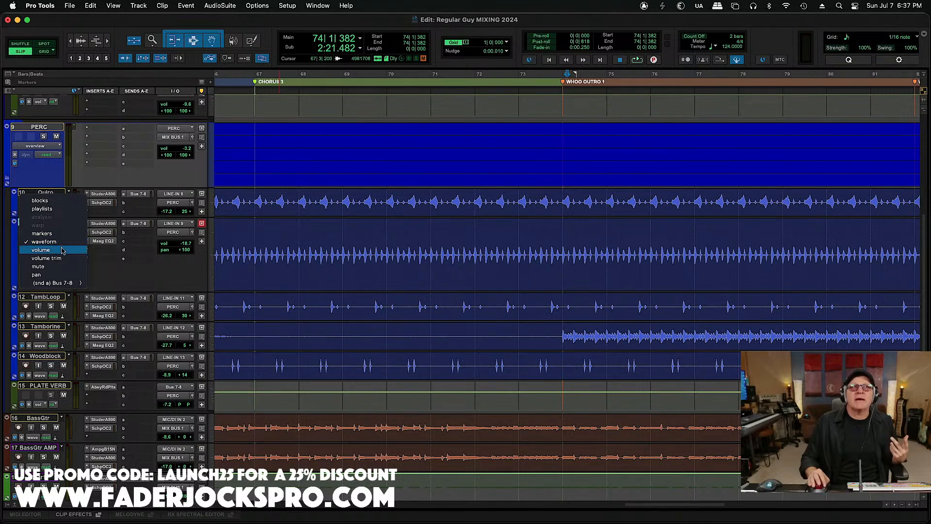
click(62, 249)
drag(66, 292, 66, 363)
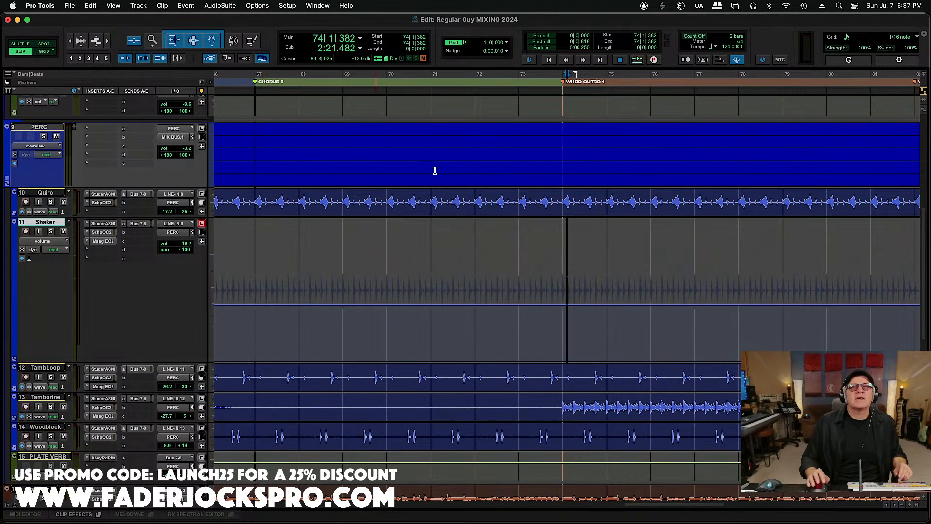
Step: Add breakpoints to Shaker's volume automation at WHOO OUTRO 1 and lower the level from there to -21.1 dB
click(212, 41)
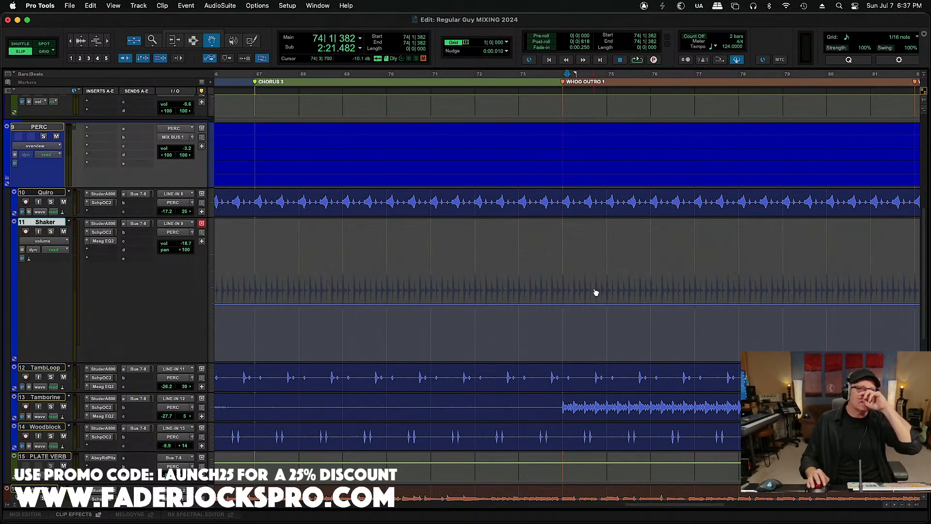
click(561, 305)
drag(562, 304, 565, 314)
Step: Play from just before CHORUS 3 through WHOO OUTRO 1 to audition Shaker's volume change
key(alt+a)
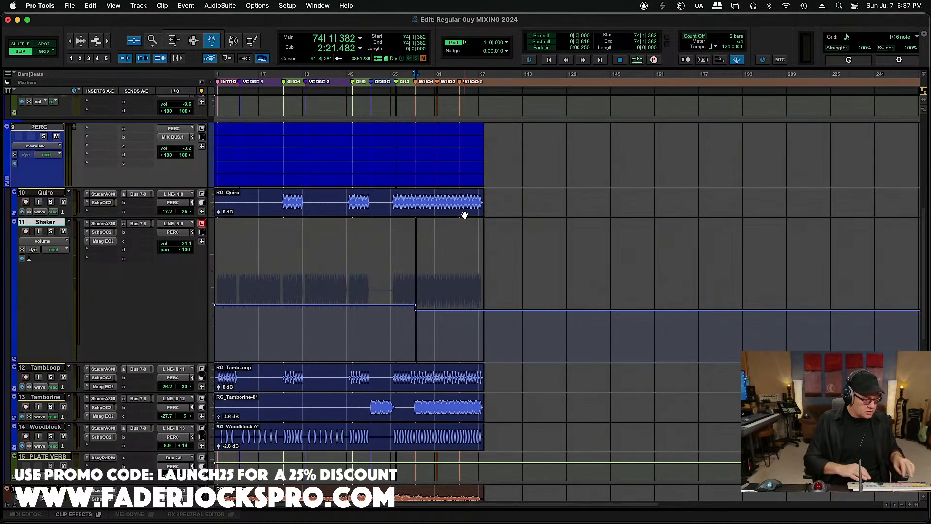
key(t)
key(t)
key(t)
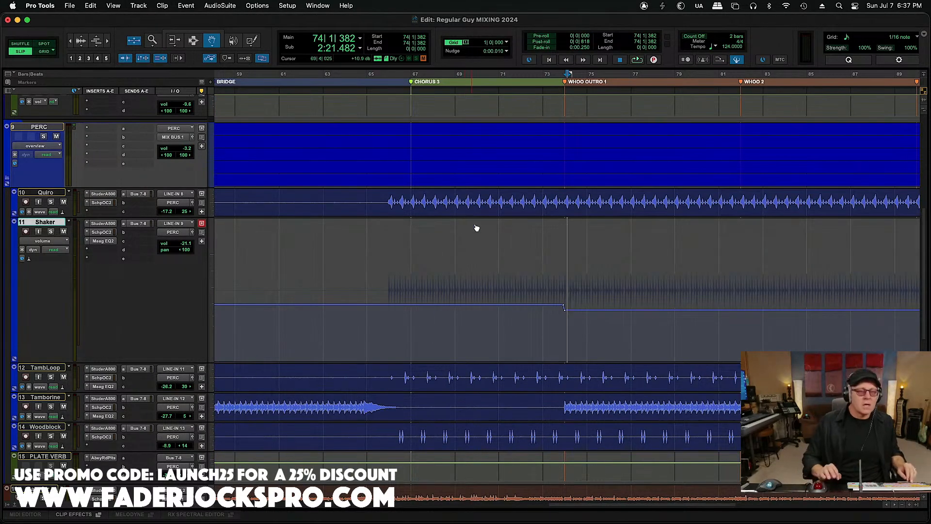
click(395, 76)
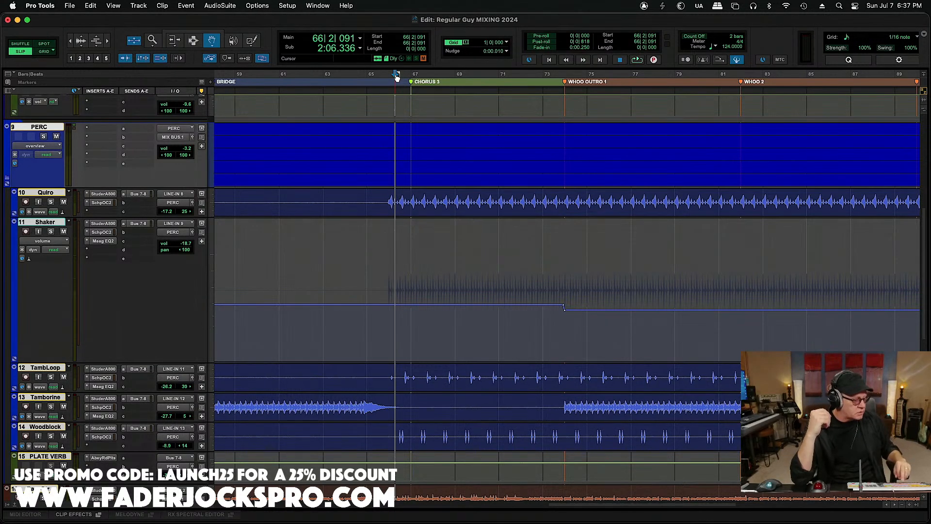
key(space)
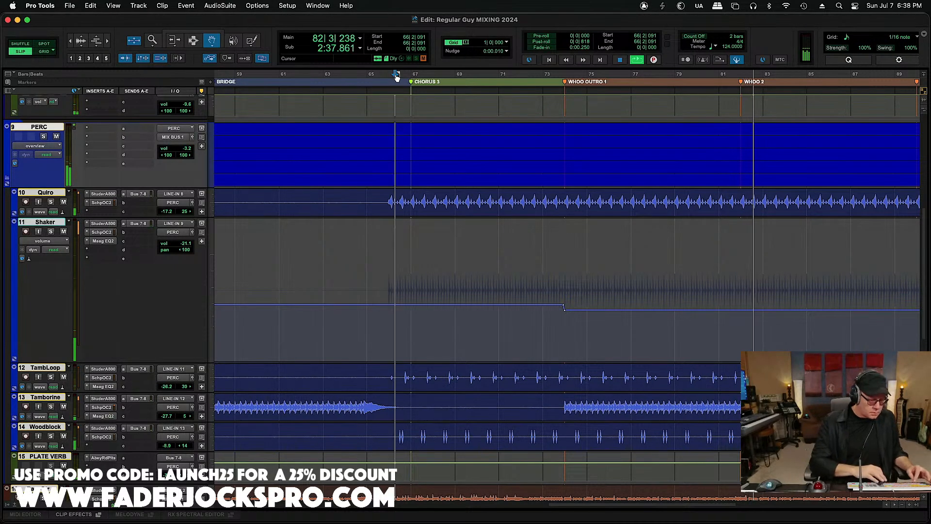
key(r)
key(r)
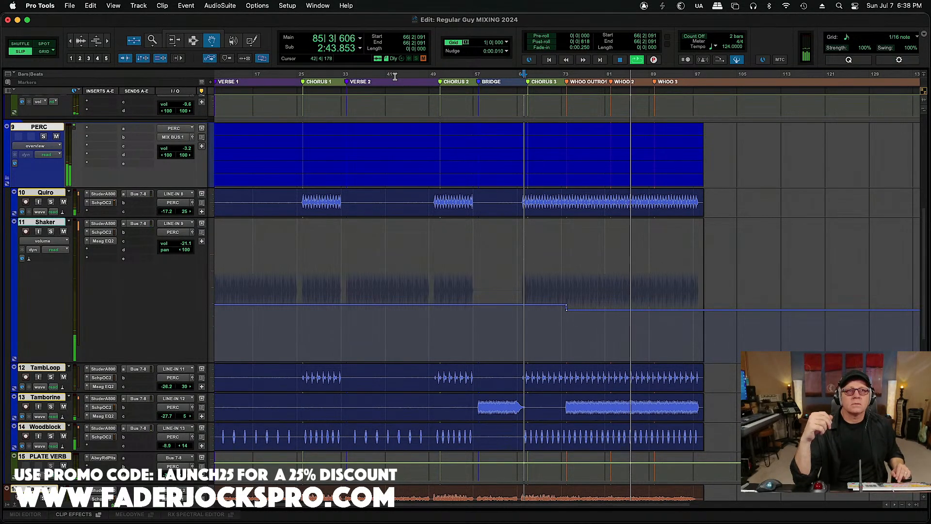
key(space)
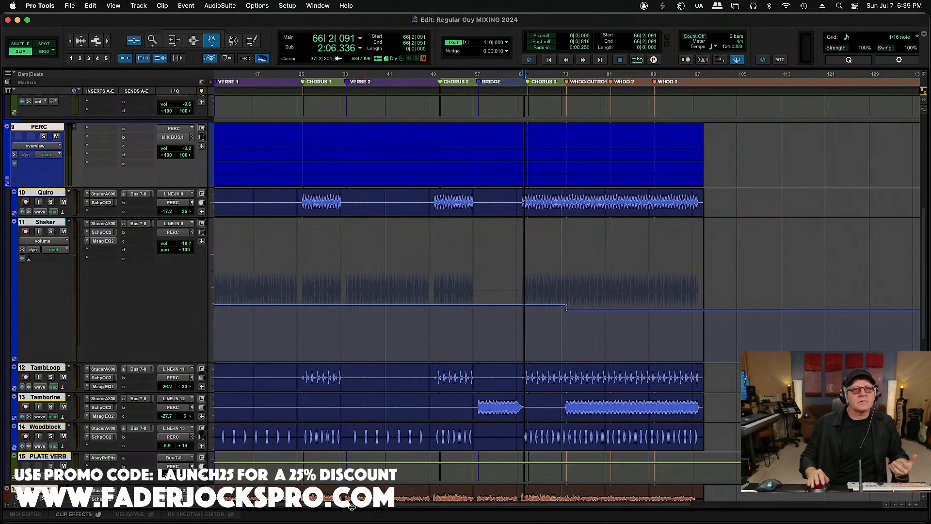
Step: Reduce the Shaker track's height in the Edit window back to a compact size
scroll(355, 505, left, 3)
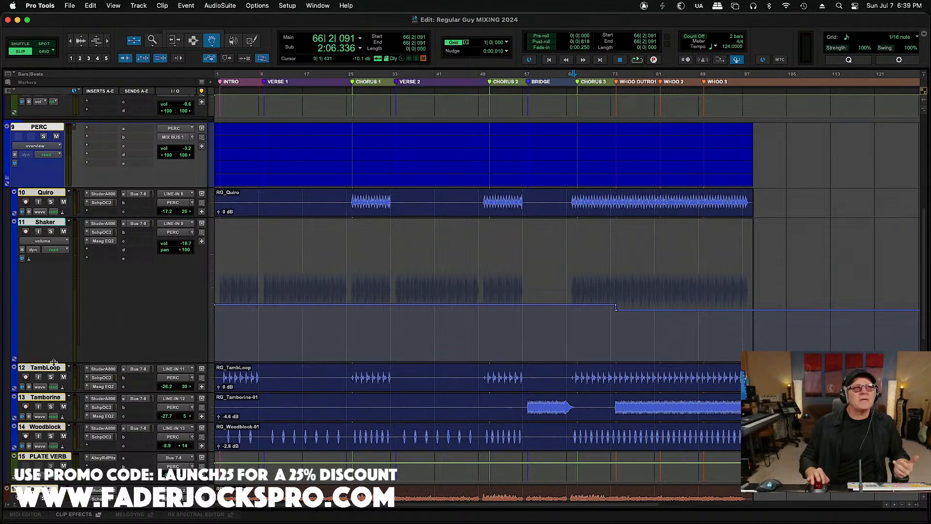
drag(58, 361, 57, 351)
drag(69, 250, 70, 248)
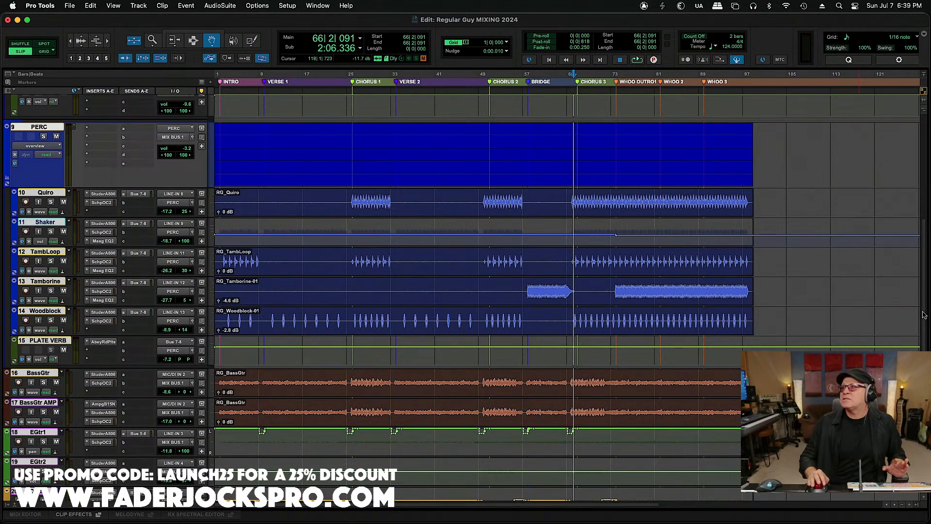
Step: Open the Abbey Road Studio 3 insert on MIX BUS in the Mix window and review its available Headphone EQ models
scroll(653, 349, down, 2)
scroll(466, 271, down, 9)
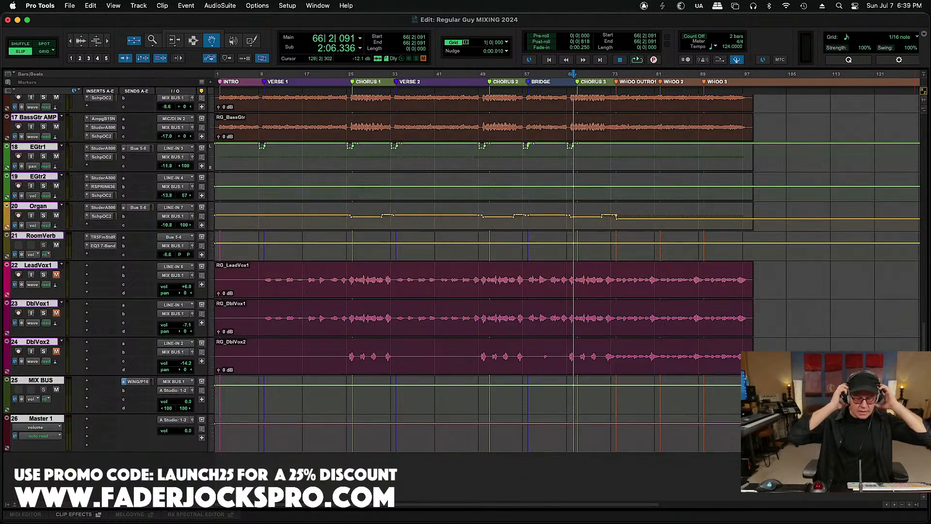
key(super+equal)
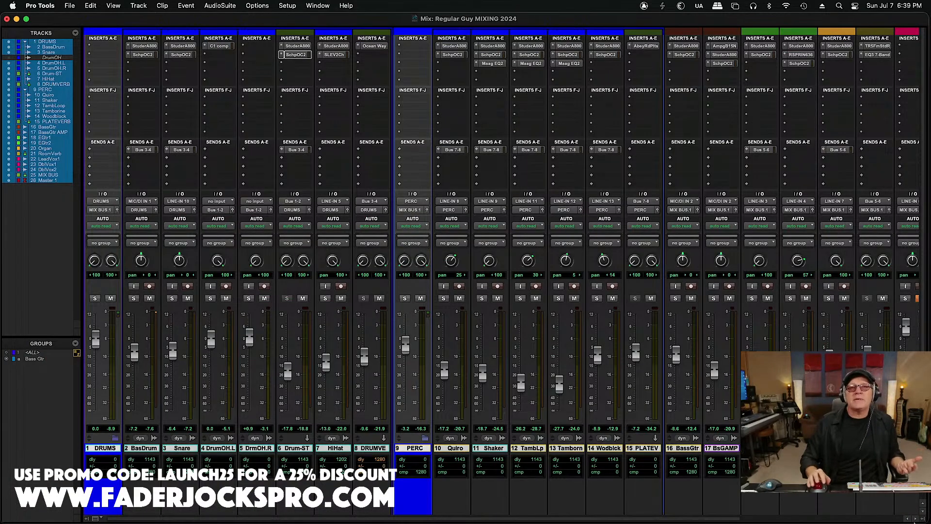
drag(712, 518, 930, 518)
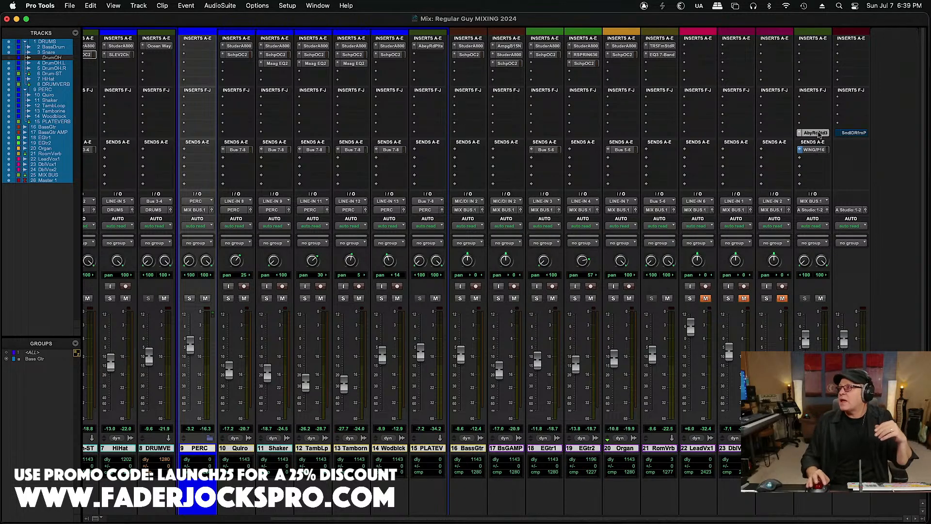
click(818, 134)
drag(485, 109, 311, 77)
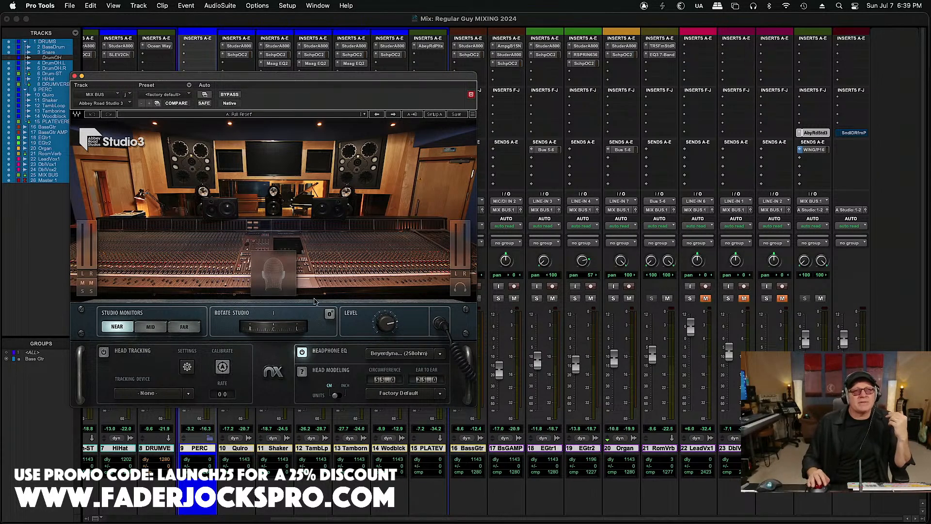
click(410, 357)
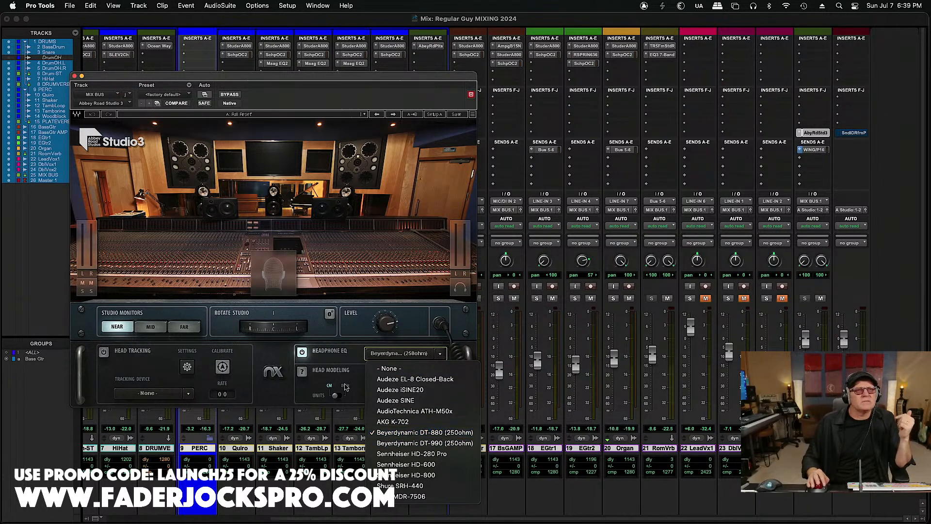
click(345, 334)
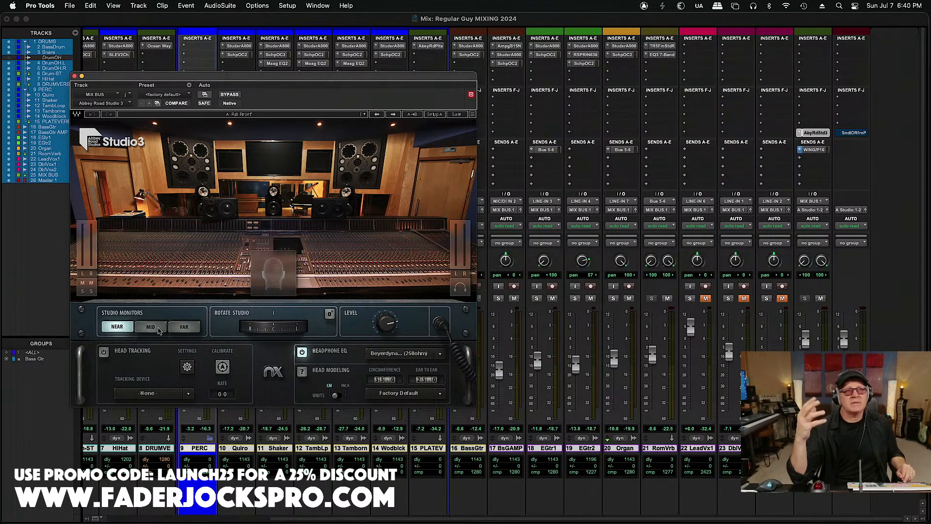
Step: Play the mix and audition it through Abbey Road Studio 3's MID and FAR monitors, and close the plug-in
key(space)
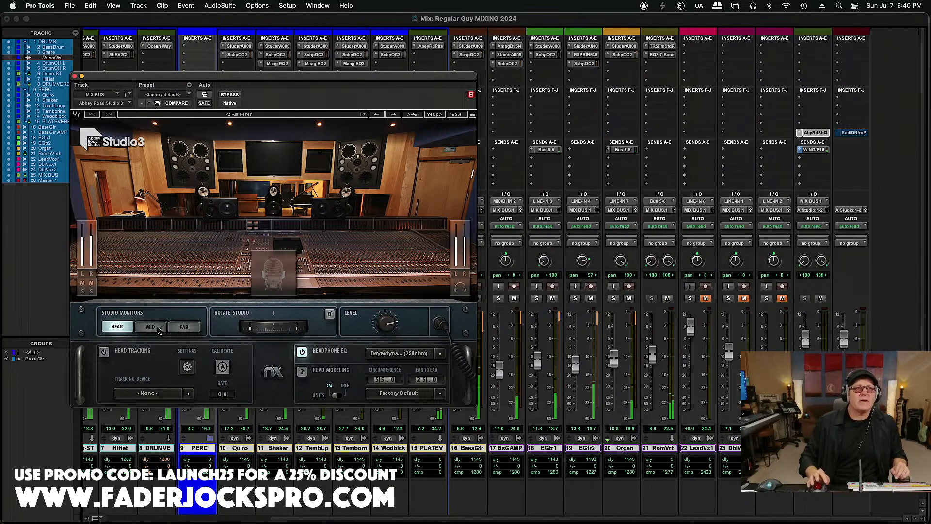
click(151, 327)
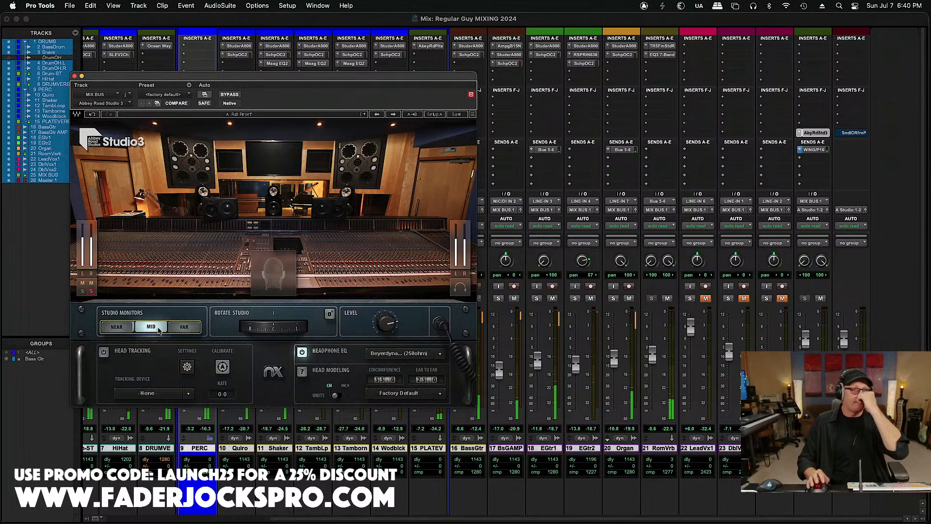
click(185, 328)
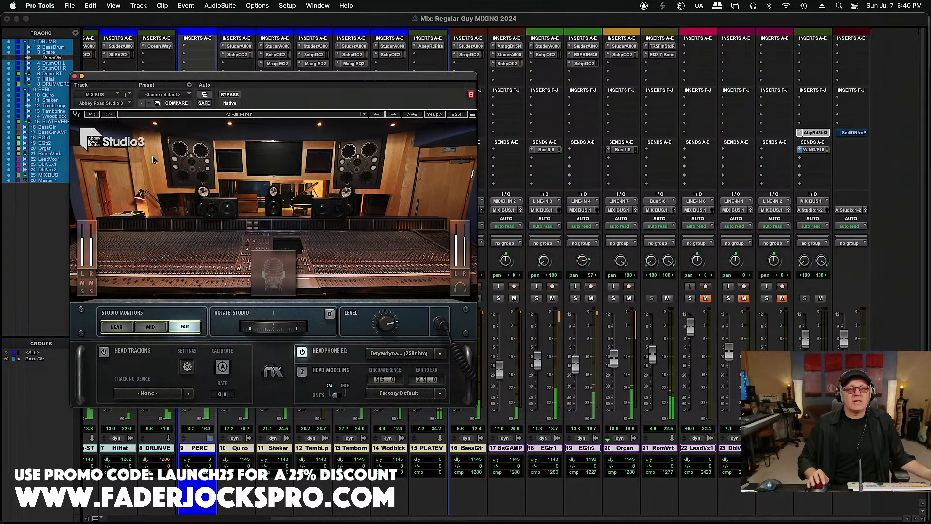
click(76, 77)
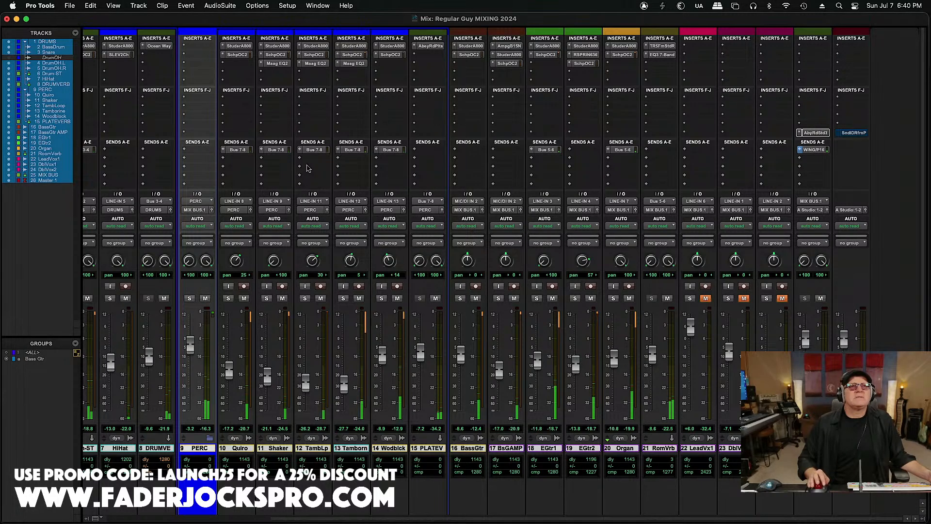
Step: Check Tamborine's Maag EQ2, and adjust the mid EQ band in its Scheps Omni Channel 2 during playback
click(353, 63)
mouse_move(261, 149)
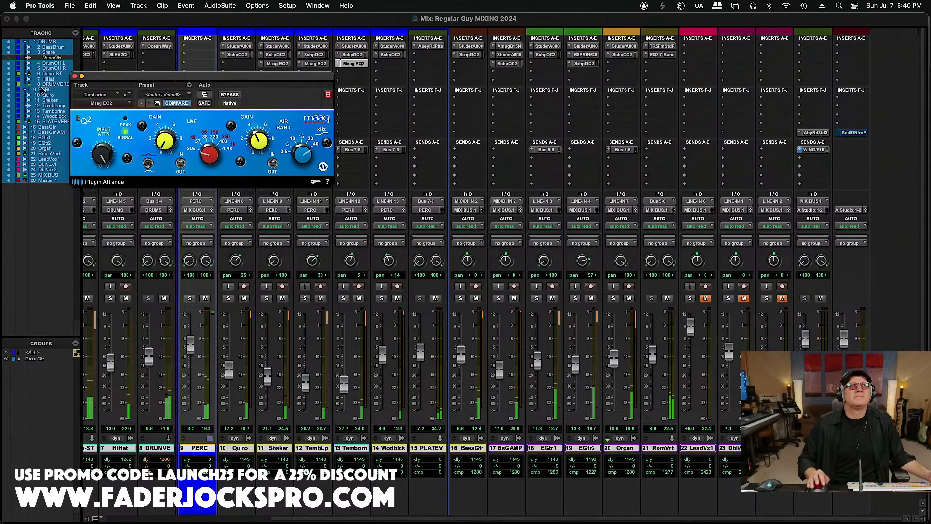
click(75, 76)
click(352, 54)
click(250, 258)
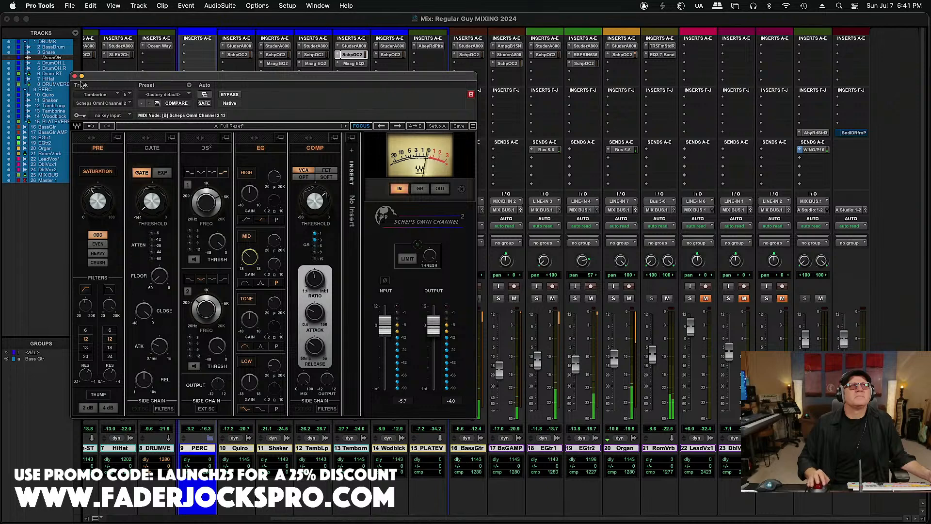
click(75, 76)
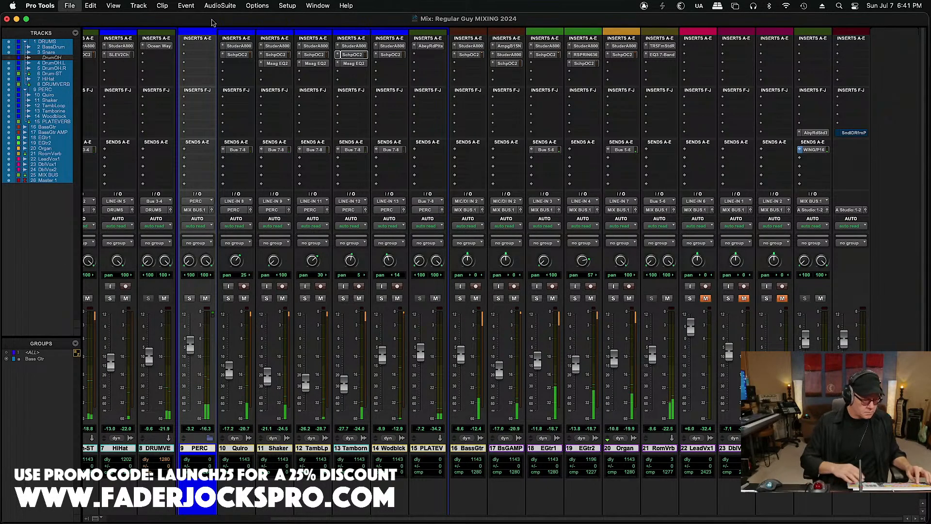
Step: Set Abbey Road Studio 3's studio monitors on MIX BUS to NEAR and close the plug-in
key(super+equal)
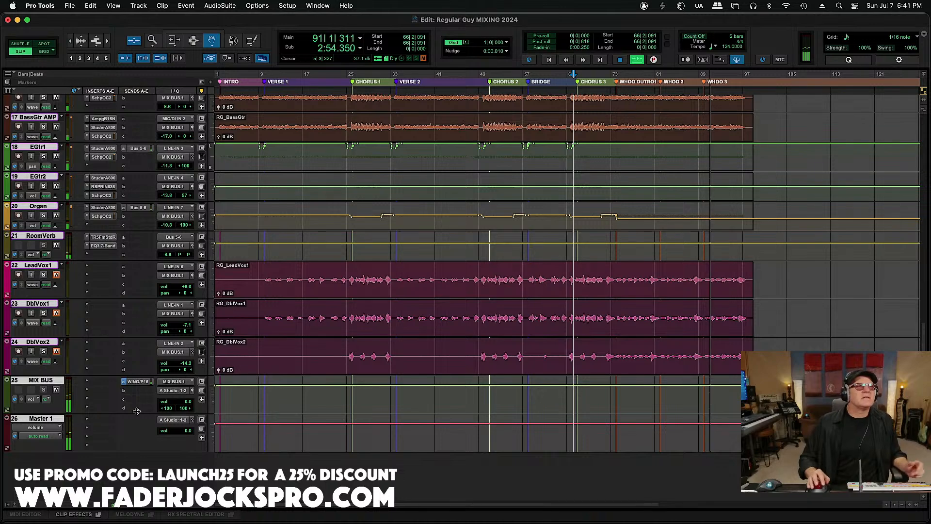
key(super+equal)
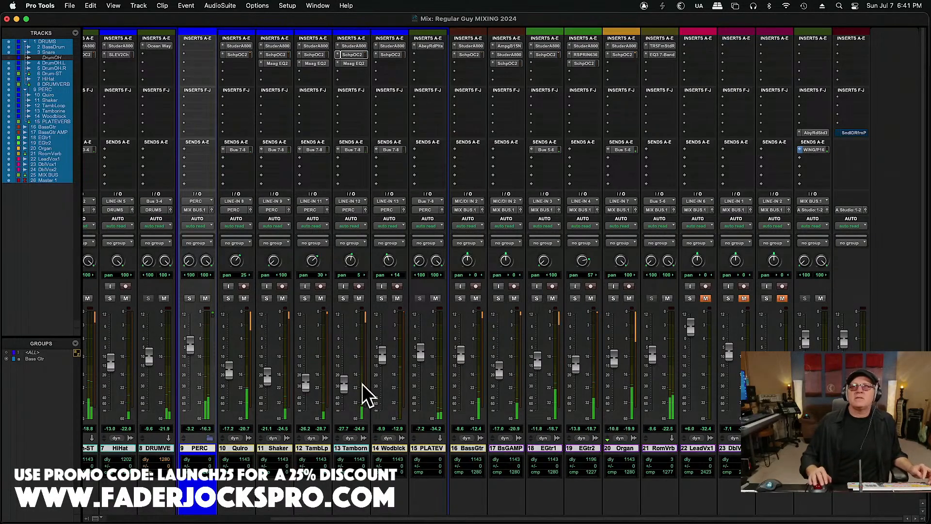
click(821, 133)
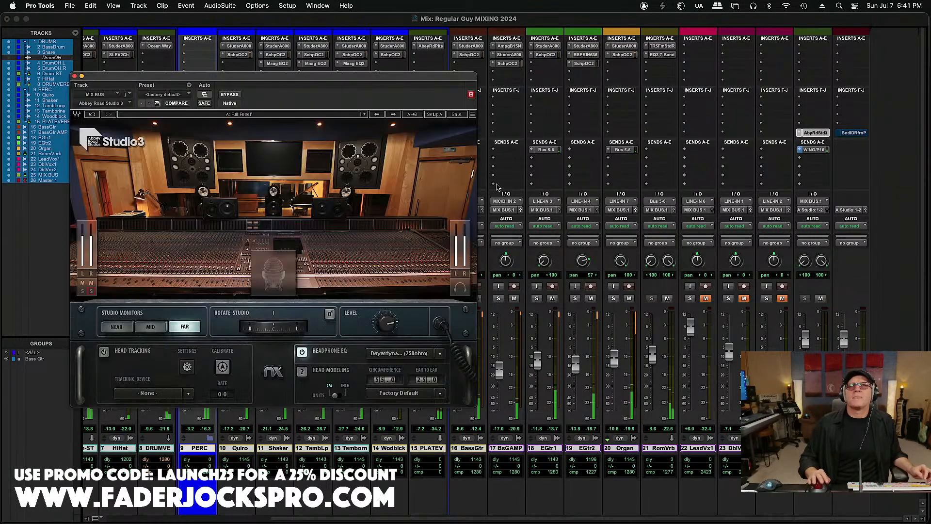
click(118, 327)
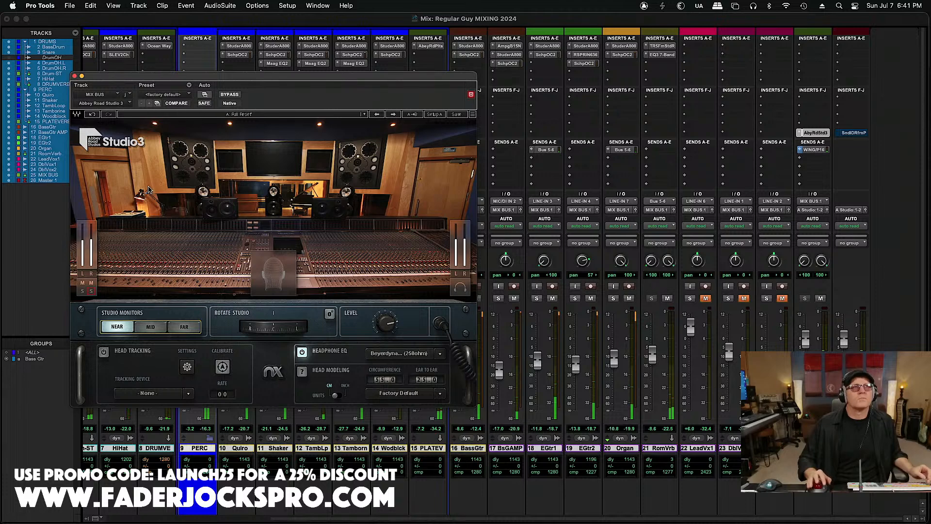
click(74, 77)
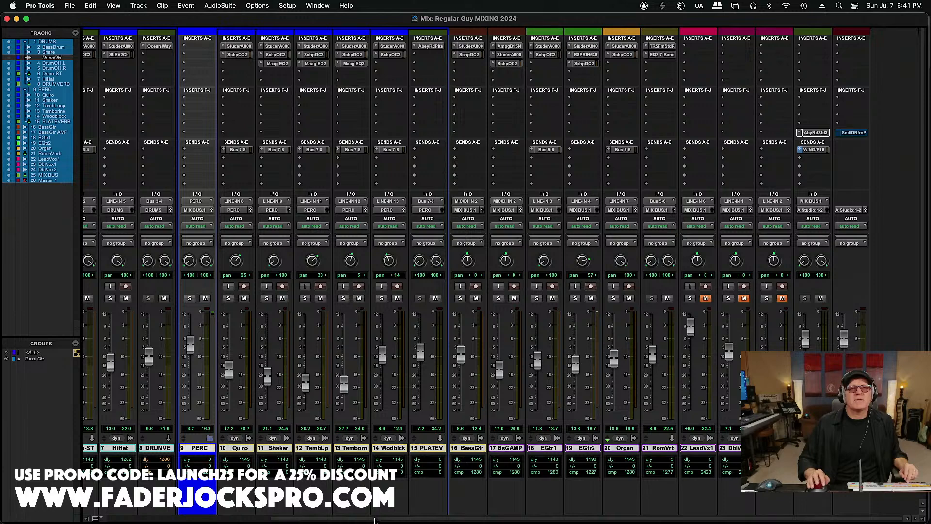
Step: Stop playback and place the edit cursor just before VERSE 1 in the Edit window
drag(375, 520, 442, 522)
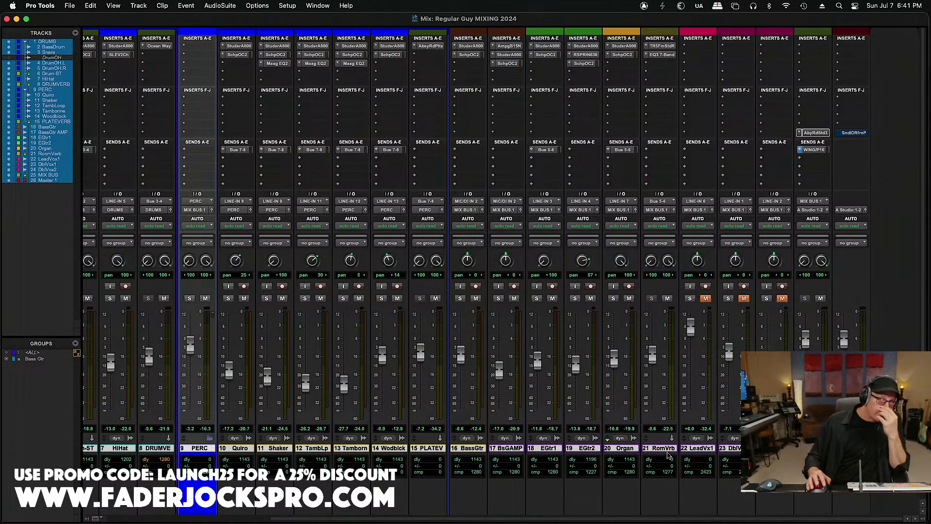
key(super+equal)
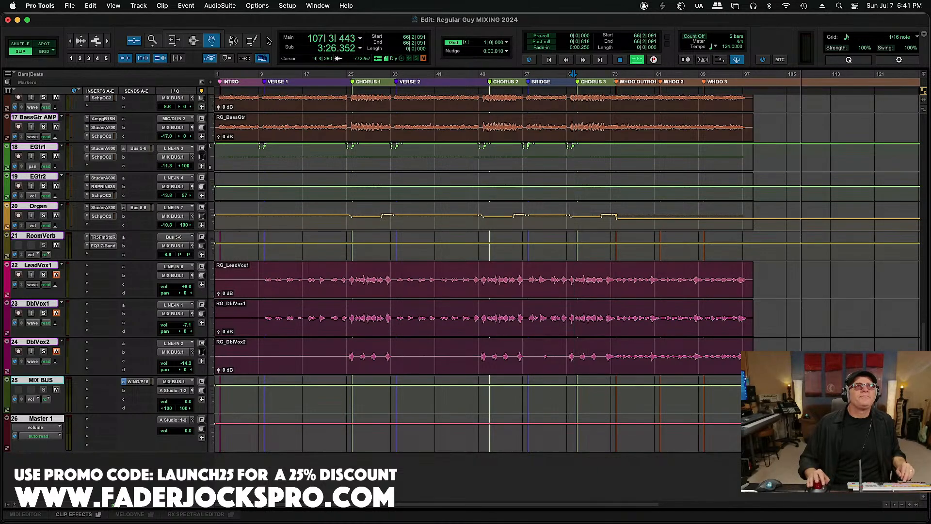
key(space)
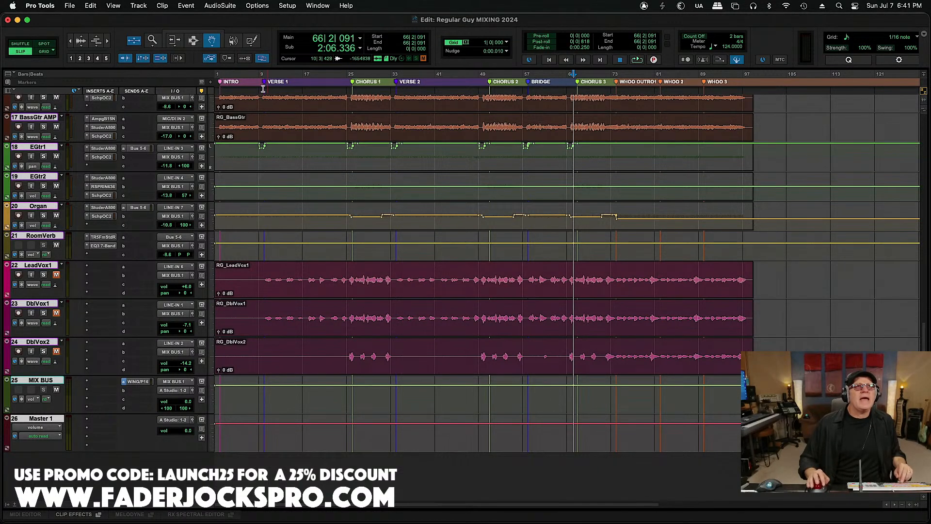
click(260, 76)
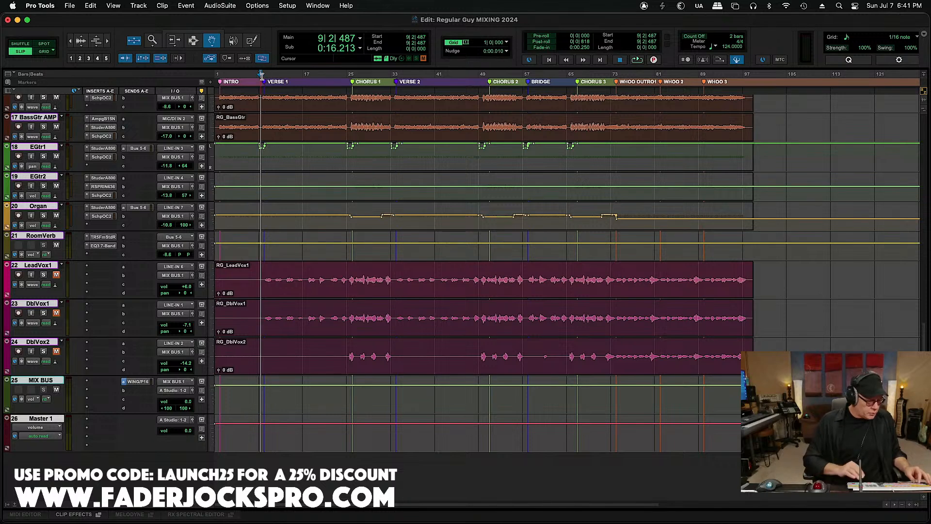
Step: Examine the lead and double vocal tracks up close from VERSE 1 through CHORUS 1
key(t)
key(t)
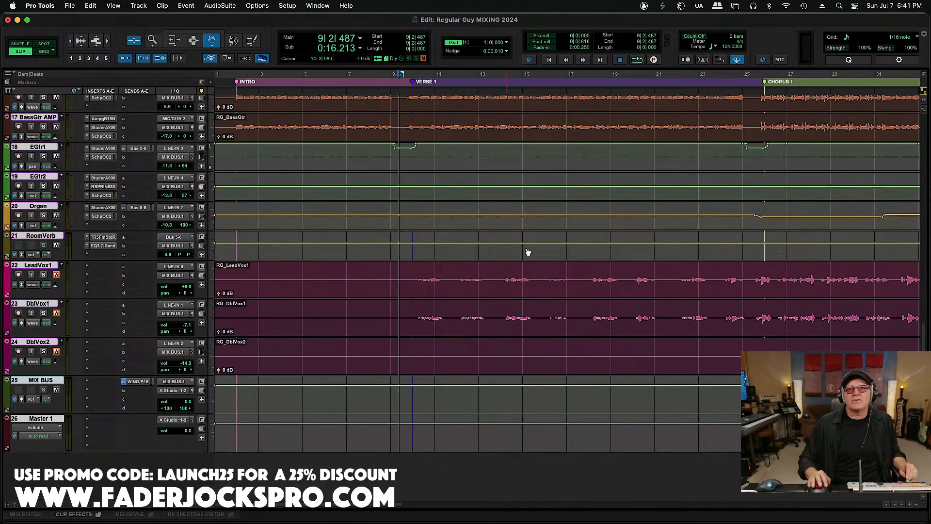
click(895, 505)
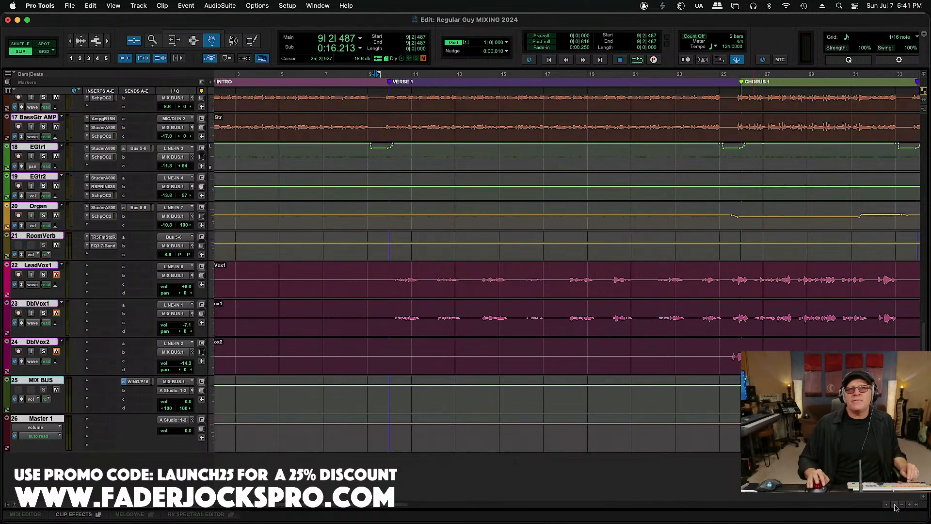
click(894, 504)
click(894, 505)
click(895, 505)
click(895, 505)
click(895, 504)
click(894, 505)
click(894, 504)
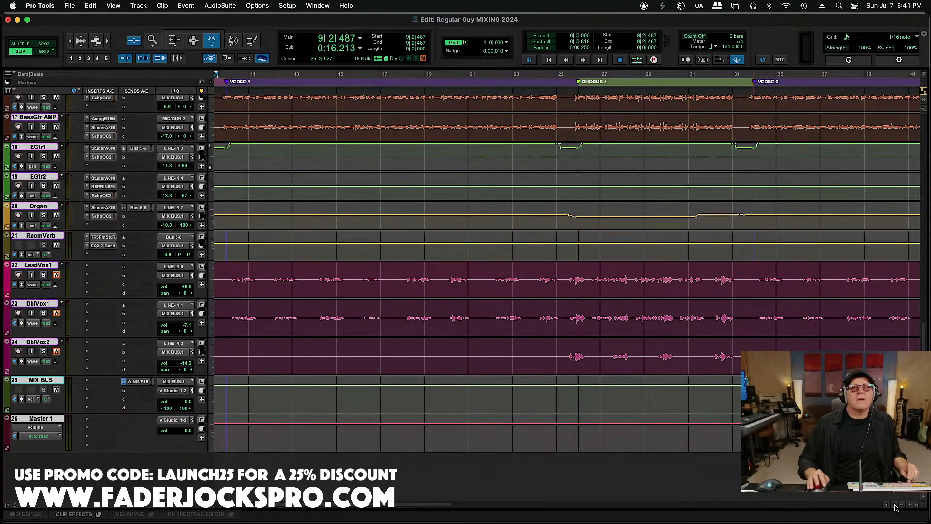
click(894, 505)
click(895, 505)
click(895, 504)
click(895, 504)
click(895, 504)
click(894, 505)
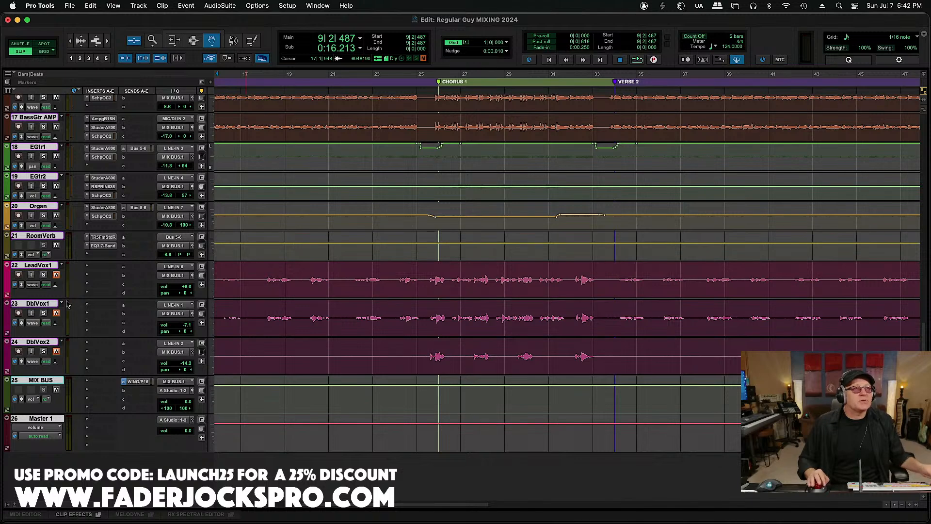
Step: Clear the selection of all tracks, select only DblVox1 and save the session
alt+click(45, 303)
alt+click(45, 303)
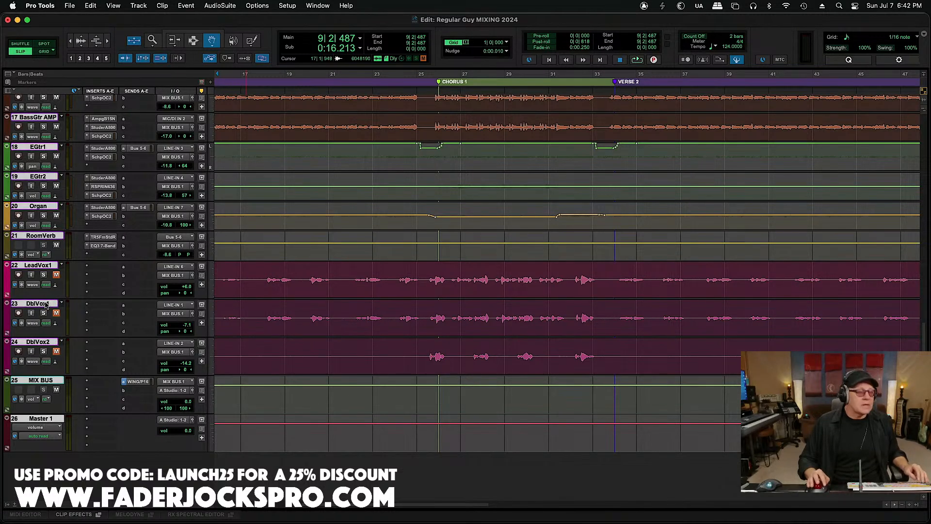
click(46, 303)
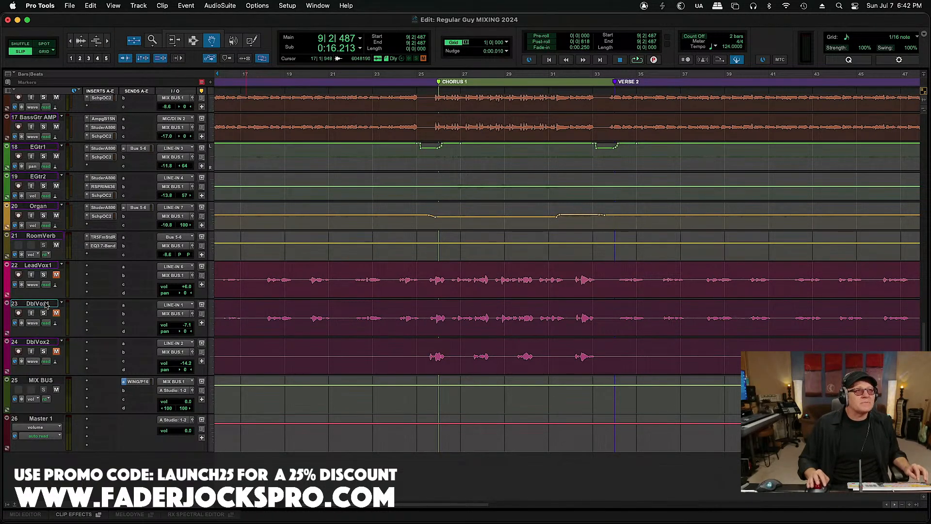
key(super+s)
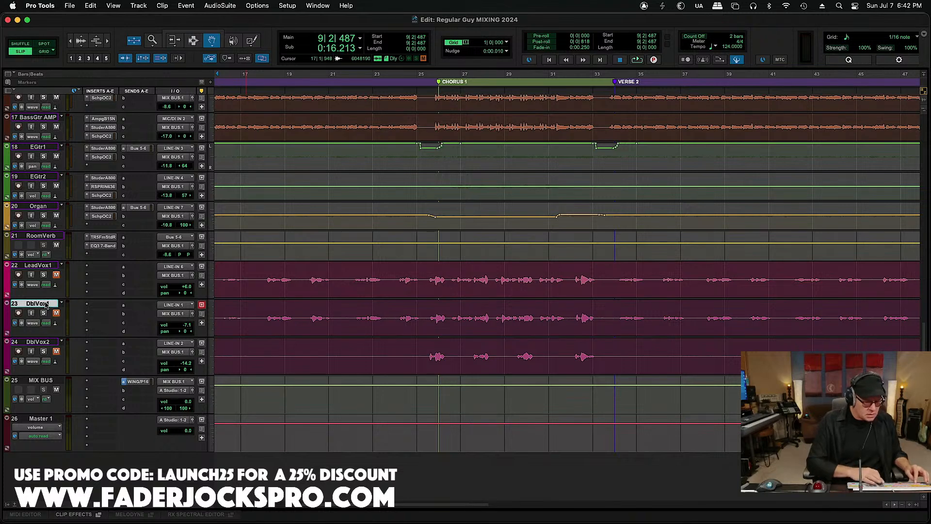
Step: Zoom in around CHORUS 1 and create one new mono audio track named BGV 1 below DblVox1
key(t)
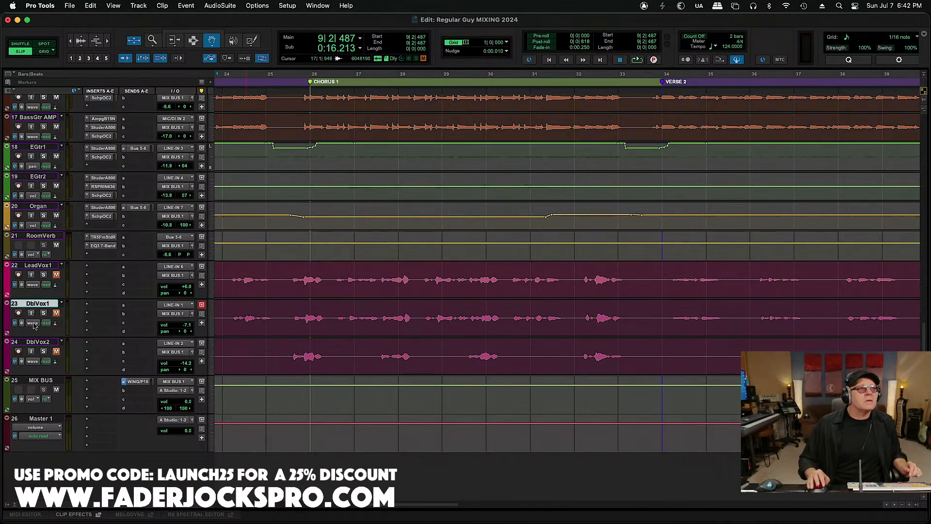
key(super+shift+n)
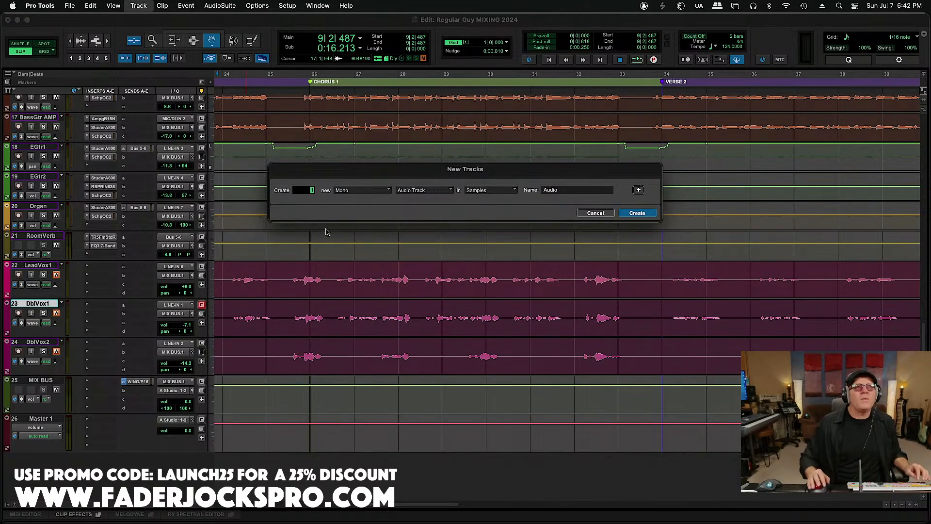
key(Tab)
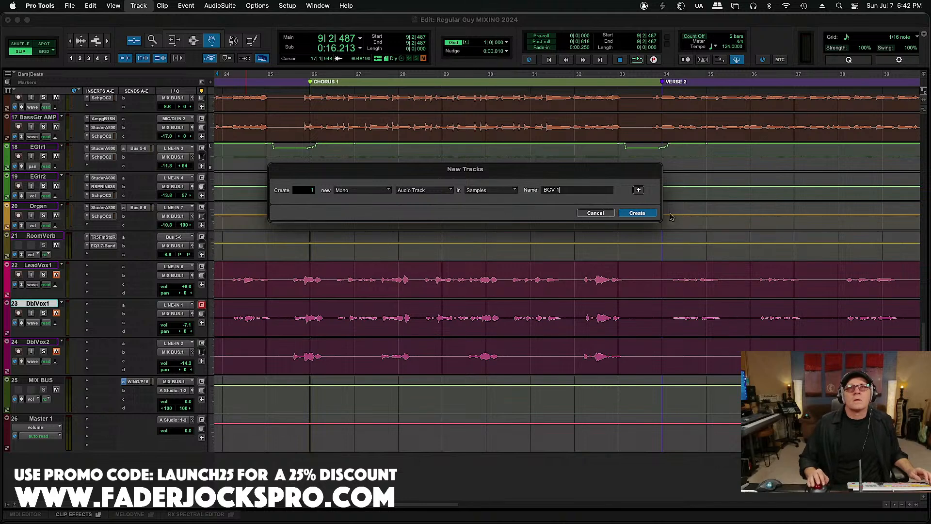
click(637, 213)
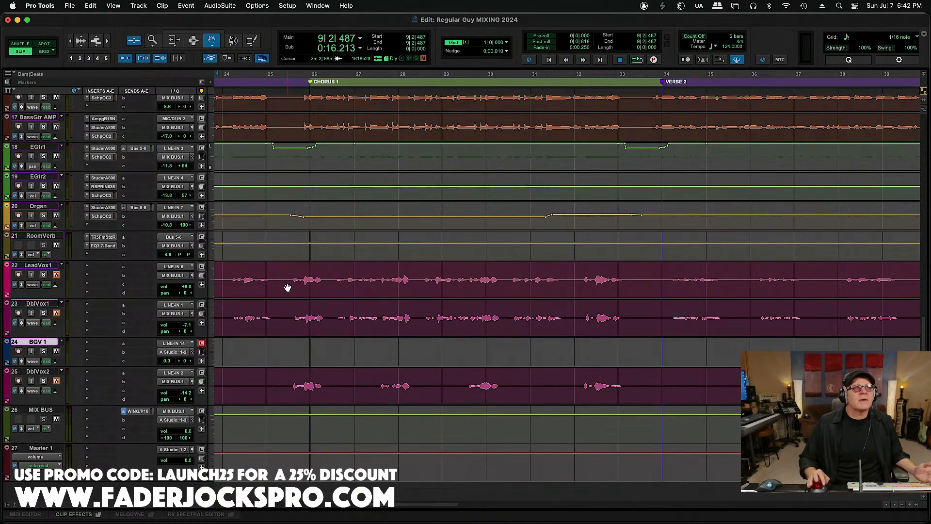
Step: With the Smart Tool, separate the DblVox1 phrase leading into CHORUS 1 and move it straight down onto BGV 1
click(212, 34)
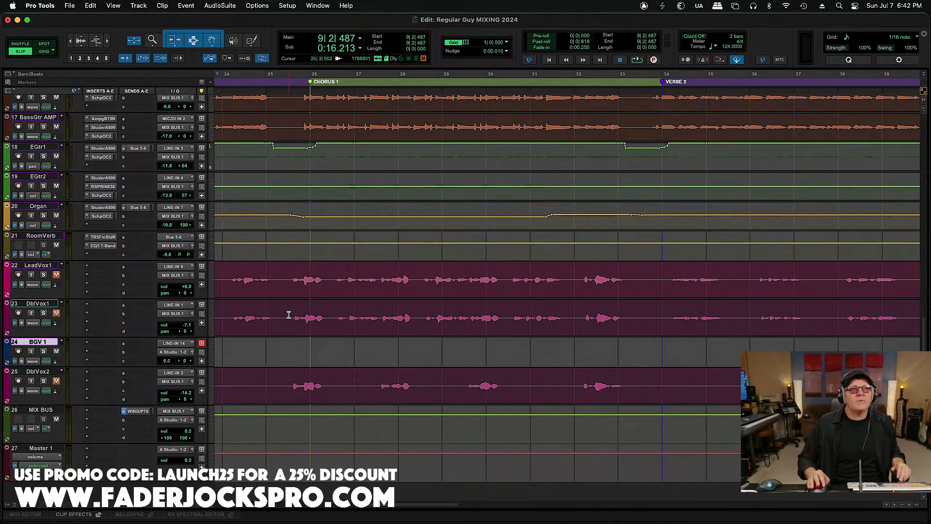
drag(289, 317, 328, 325)
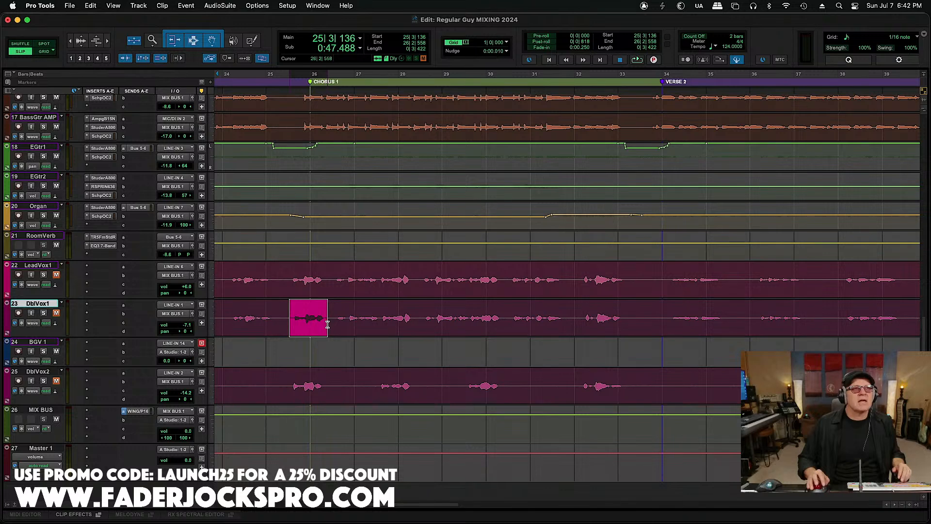
key(super+e)
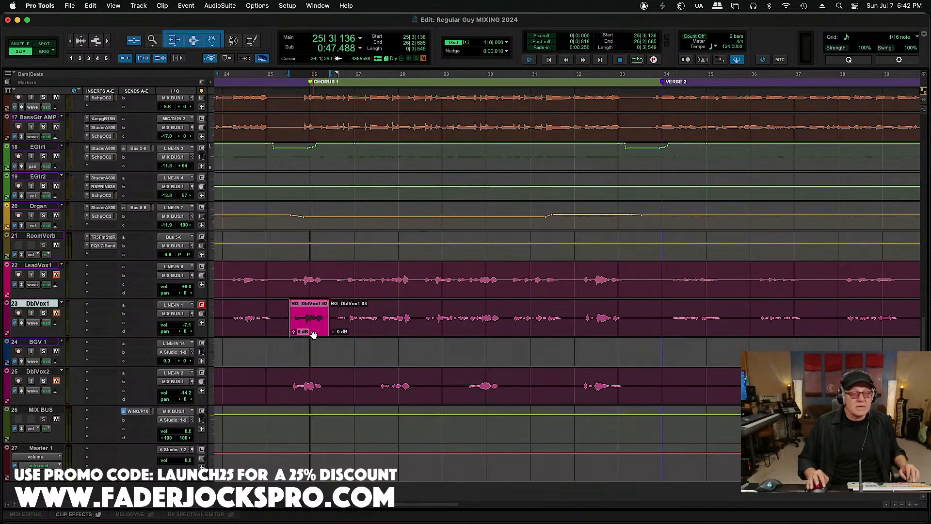
drag(314, 336, 313, 349)
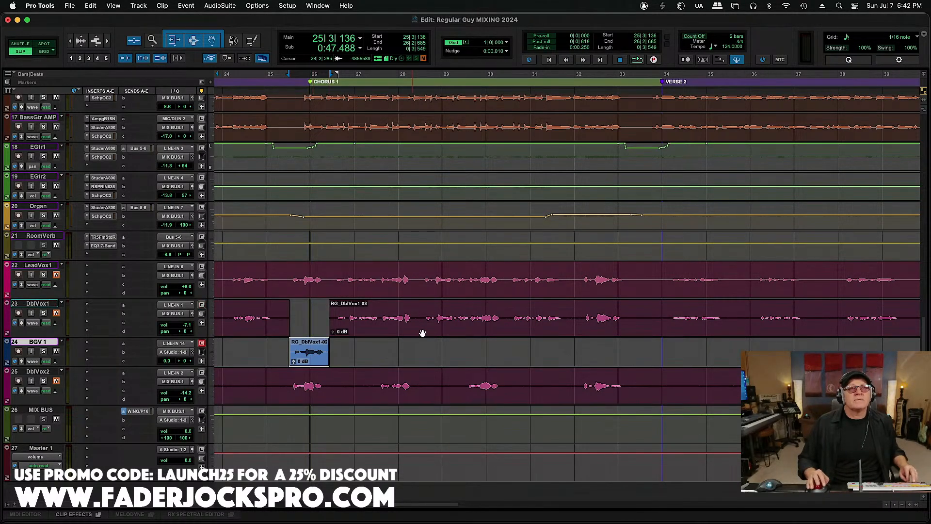
Step: Audition DblVox1 near bar 28, then separate the second background phrase of CHORUS 1 and move it down to BGV 1
click(399, 316)
key(space)
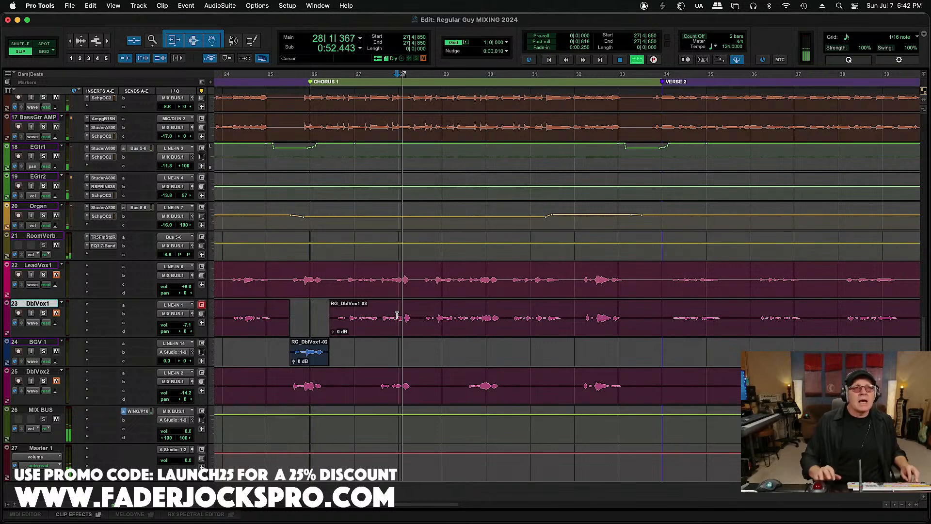
key(space)
drag(380, 318, 401, 351)
key(super+e)
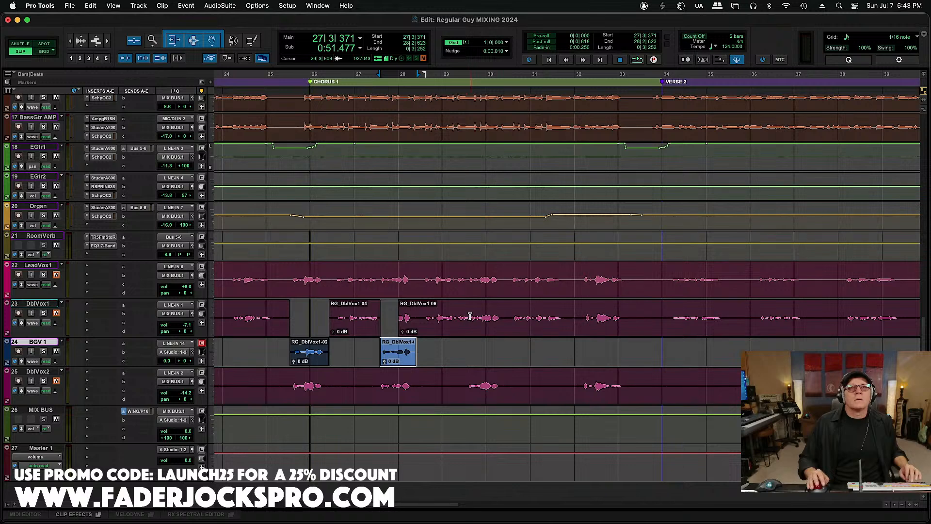
Step: Separate the third background phrase of CHORUS 1 in DblVox1, from about bar 29 beat 3, and move it down to BGV 1
click(470, 316)
key(super+bracketright)
key(super+bracketright)
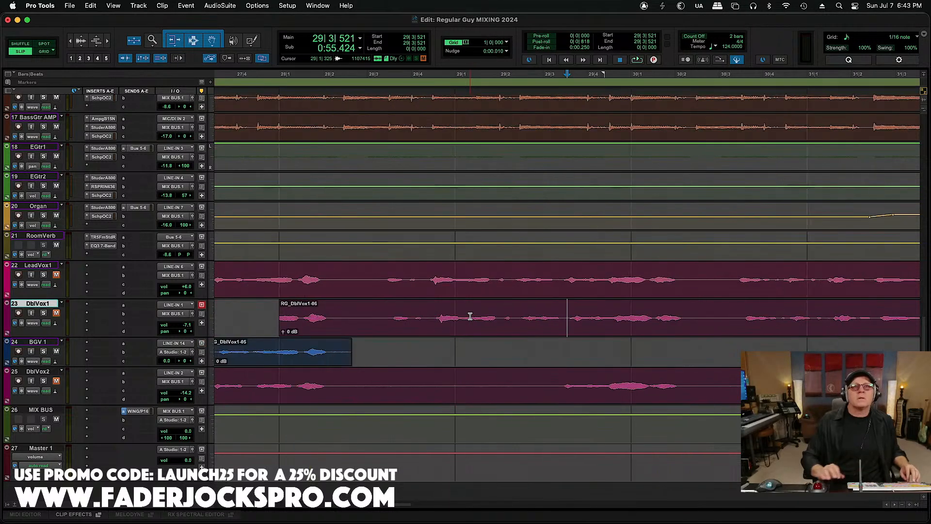
drag(564, 316, 697, 321)
key(b)
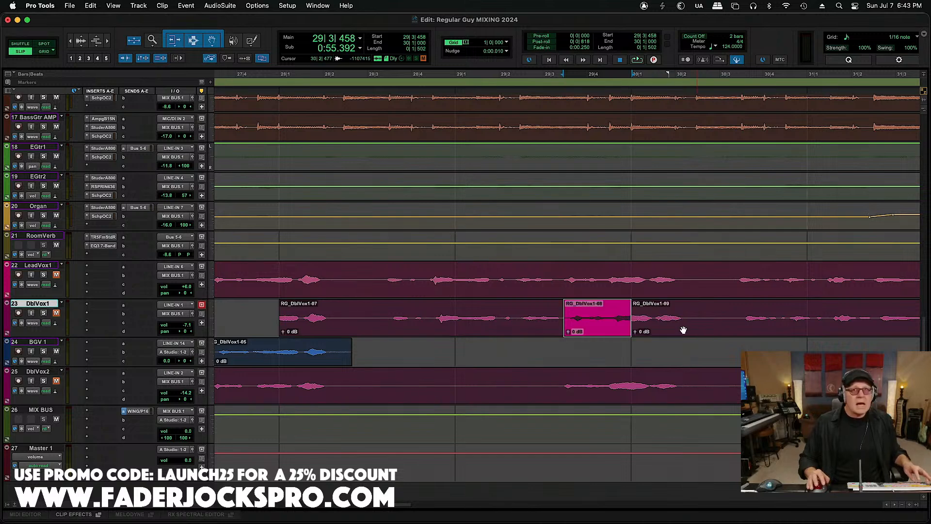
drag(626, 315, 659, 347)
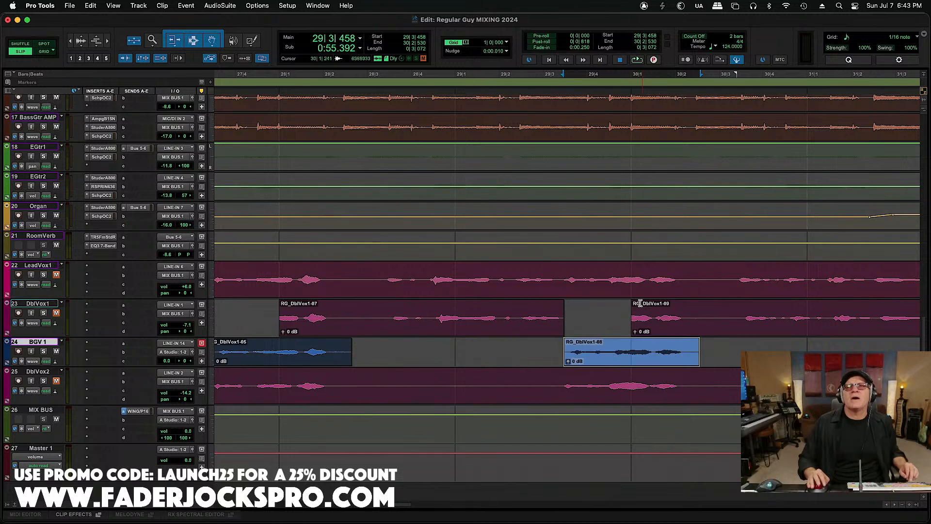
Step: Trim the following DblVox1 clip's start to the moved phrase's end, and move the last CHORUS 1 background phrase down to BGV 1
drag(635, 314, 702, 314)
key(r)
key(r)
key(r)
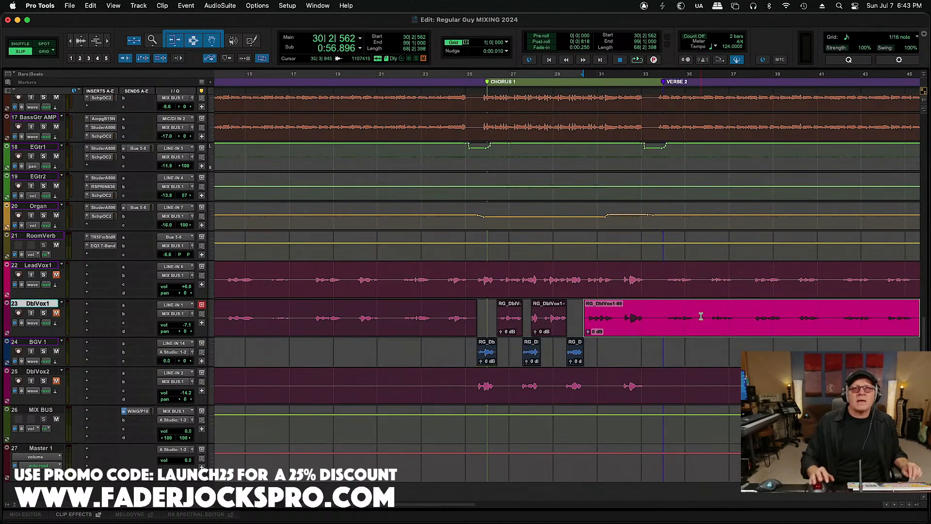
drag(622, 316, 635, 357)
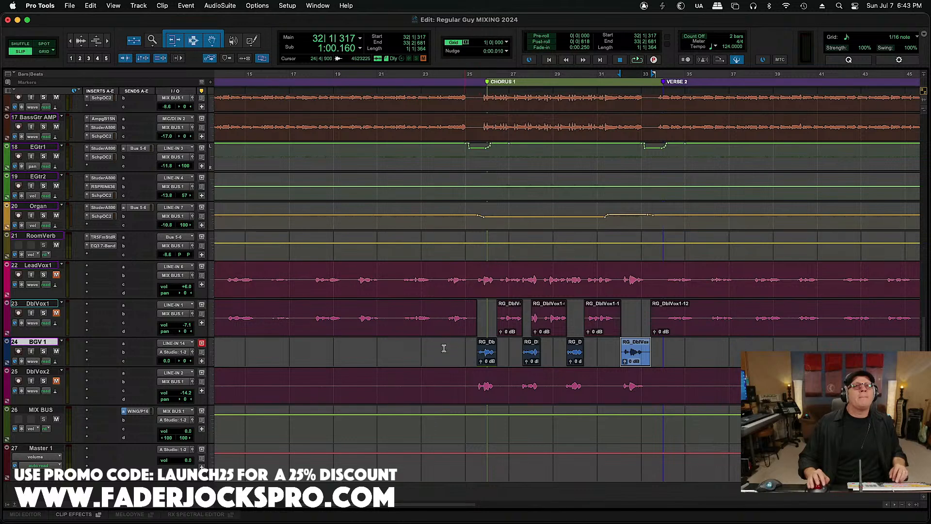
Step: Solo BGV 1 and play it from just before CHORUS 1
click(43, 351)
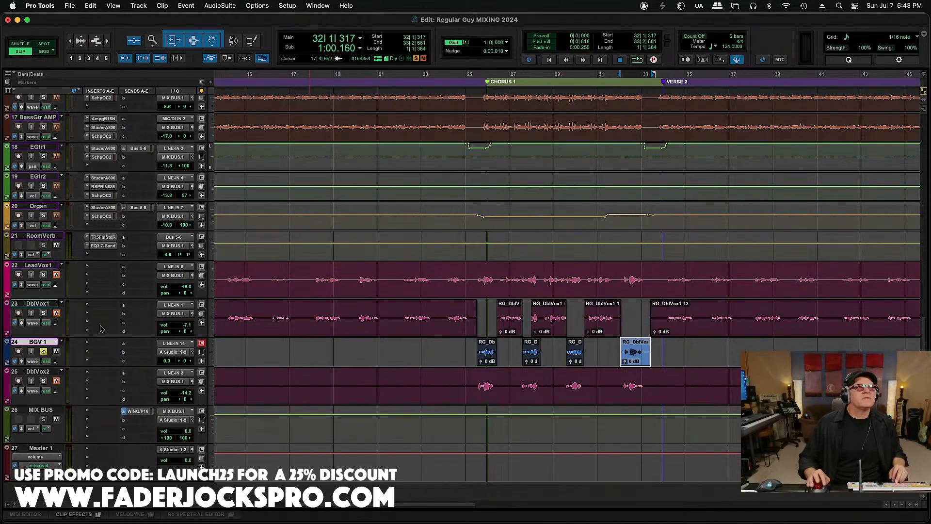
click(474, 345)
key(space)
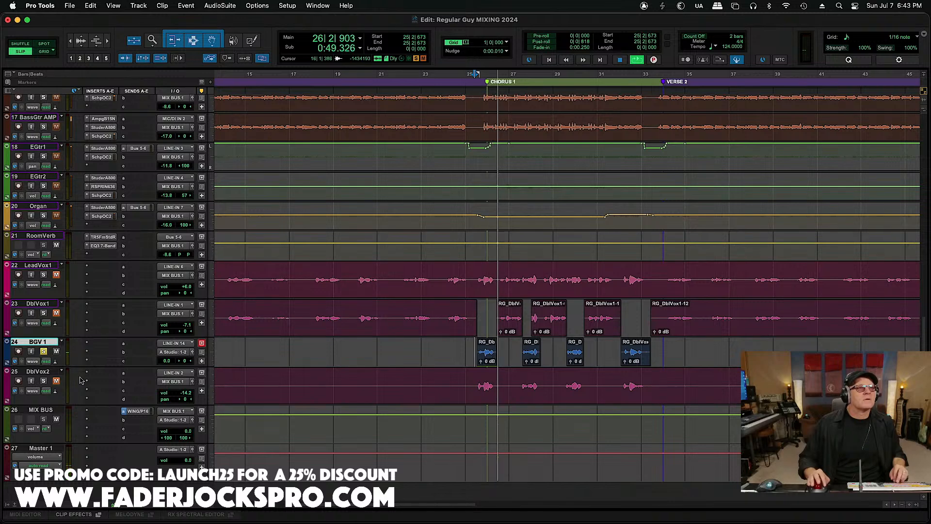
key(space)
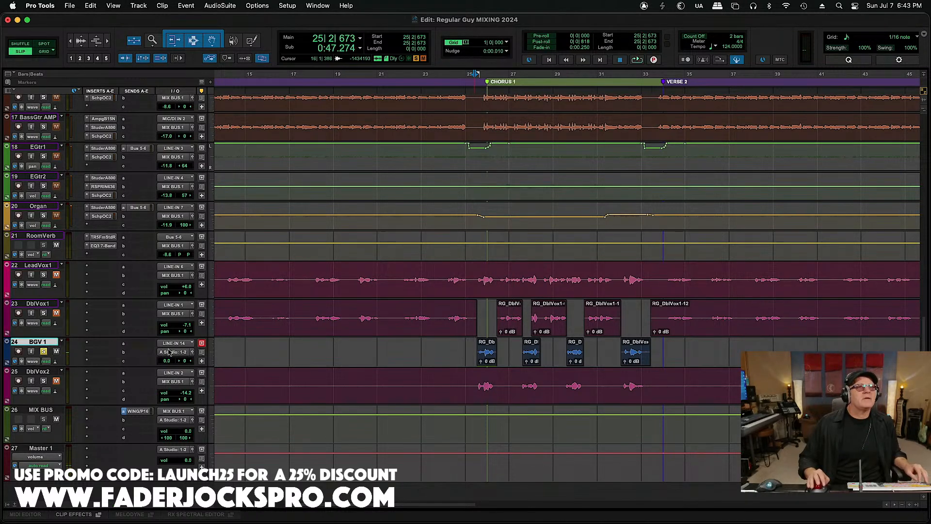
Step: Route the BGV 1 output to the MIX BUS track and audition its phrases through CHORUS 1
click(175, 352)
mouse_move(177, 377)
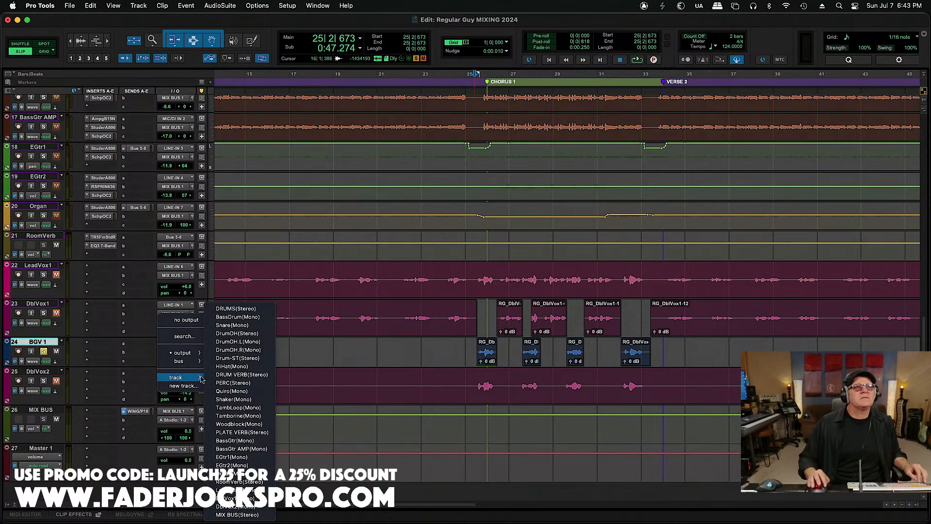
click(242, 514)
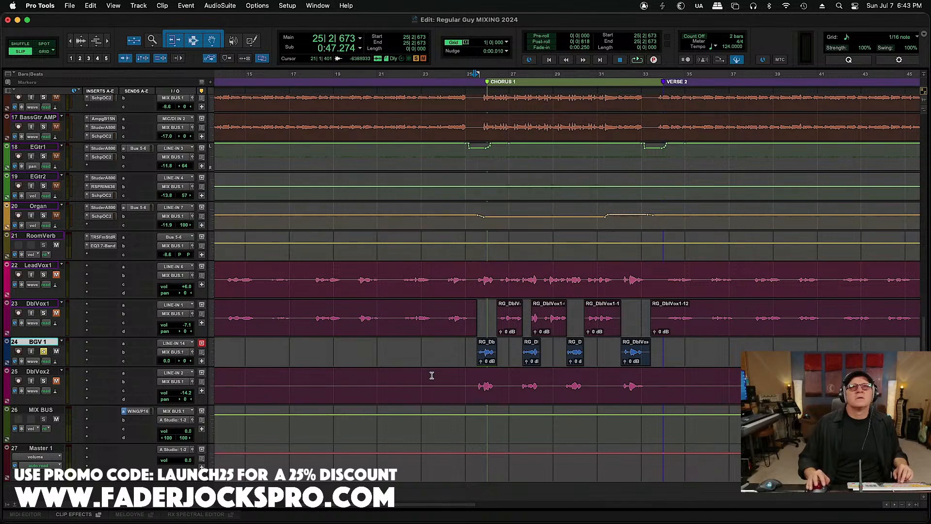
key(space)
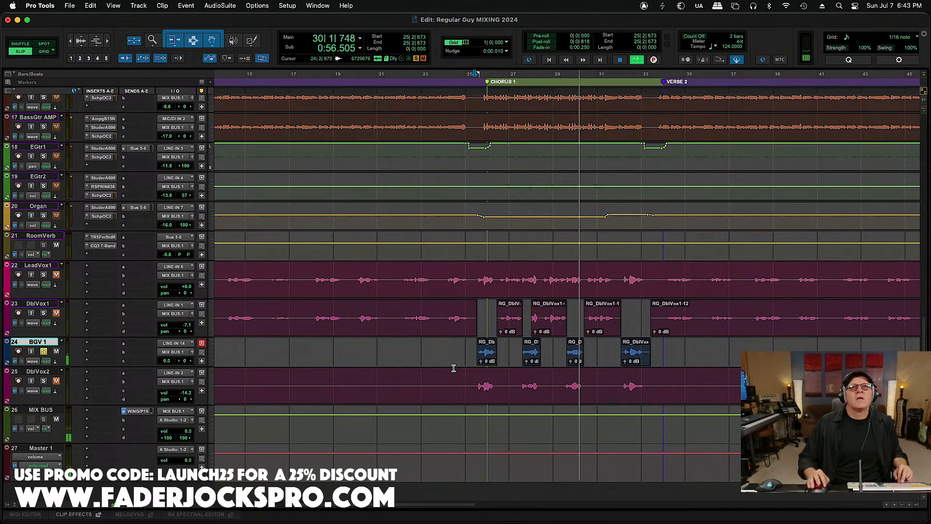
key(space)
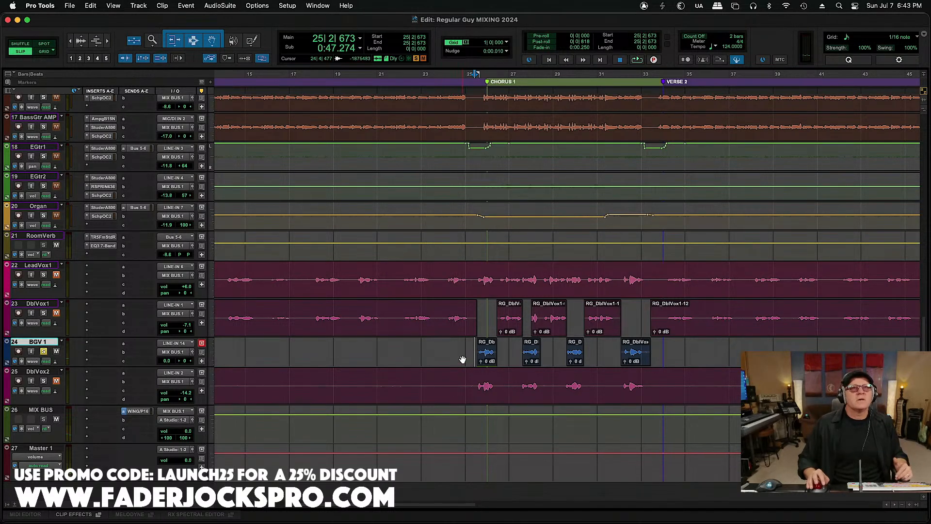
Step: Recolour the BGV 1 track purple-magenta, close to the other vocal tracks
double_click(6, 355)
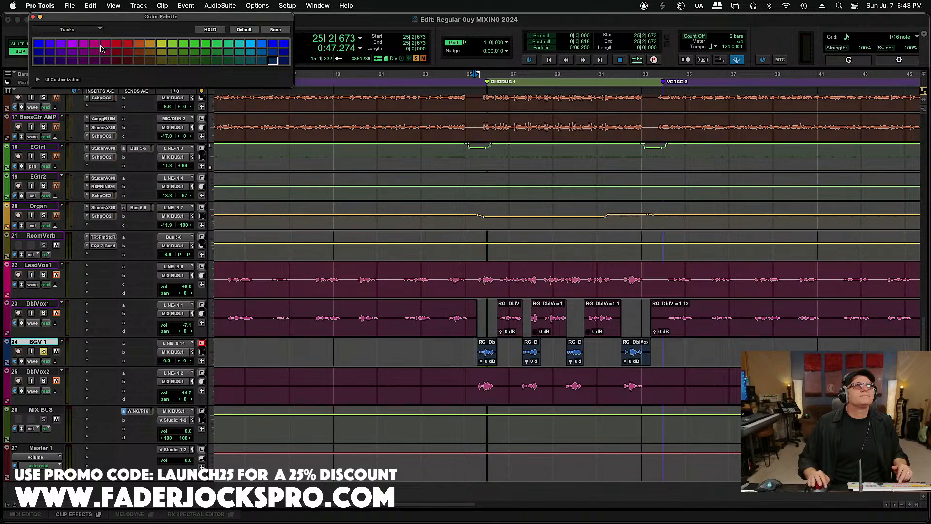
click(94, 44)
click(95, 52)
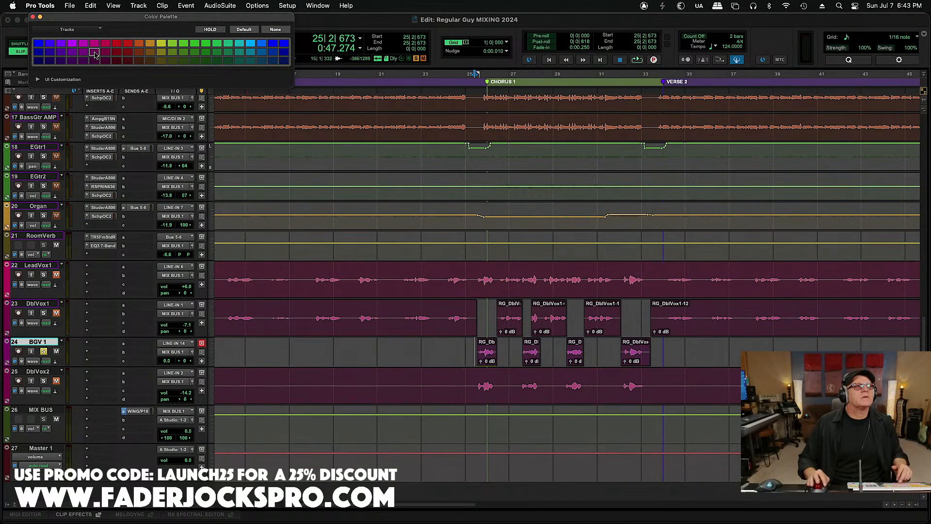
click(33, 17)
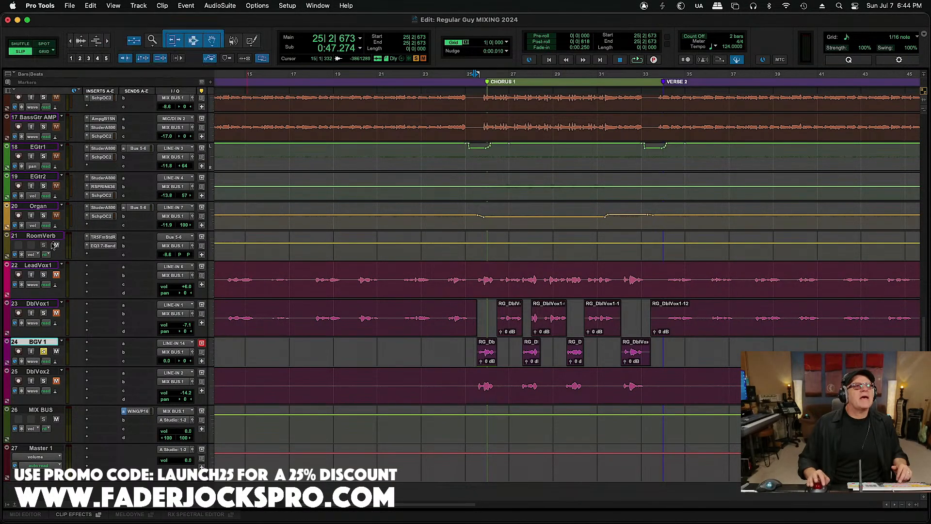
Step: Rename the DblVox2 track as BGV 2
double_click(45, 371)
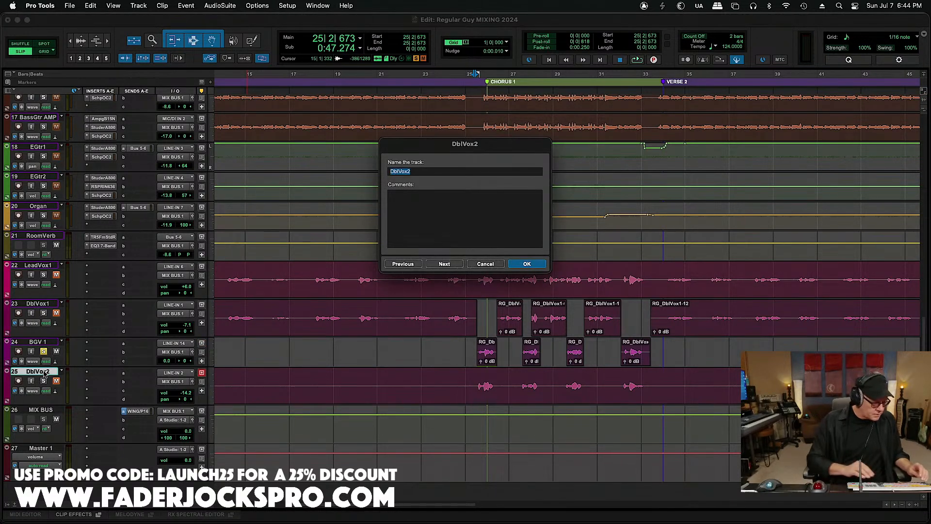
text(BGV 2)
key(Return)
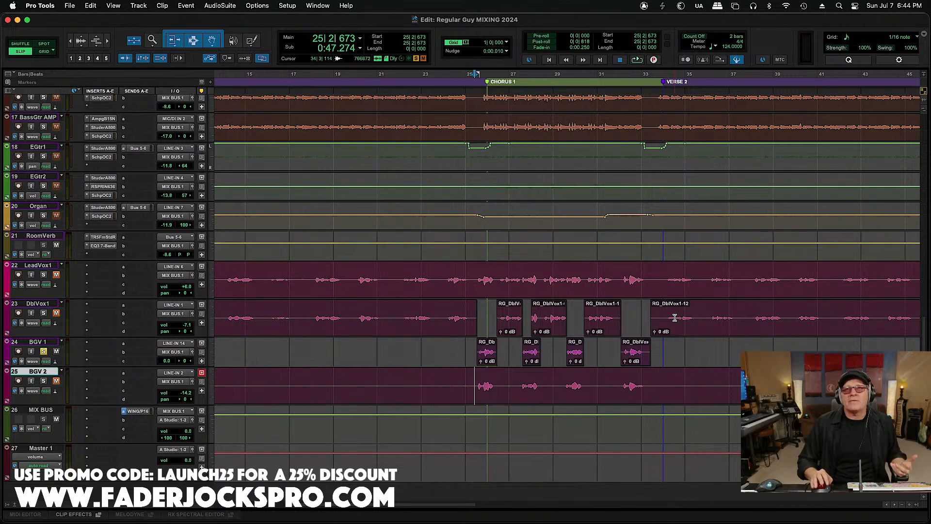
Step: Save the session, then separate the DblVox1 phrase leading into CHORUS 2 and move it down to BGV 1
key(super+bracketleft)
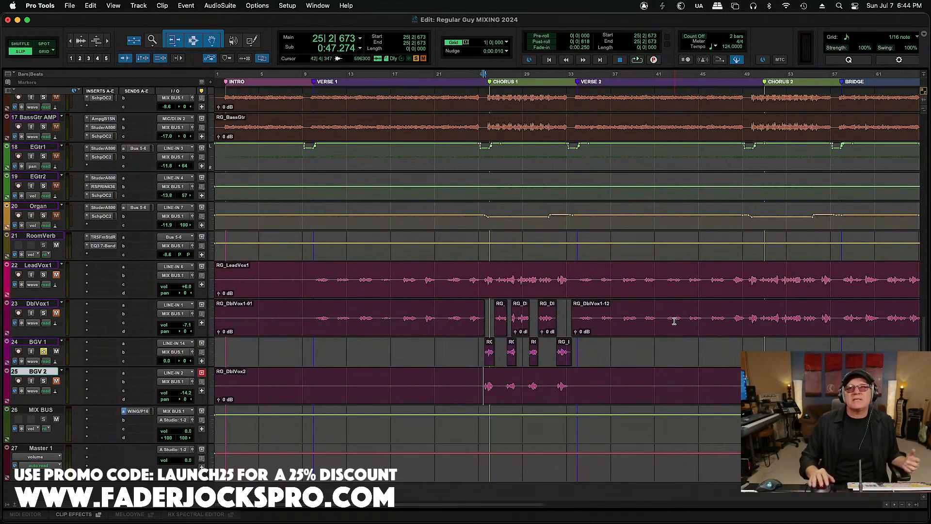
click(774, 311)
key(super+s)
key(super+bracketright)
key(super+bracketright)
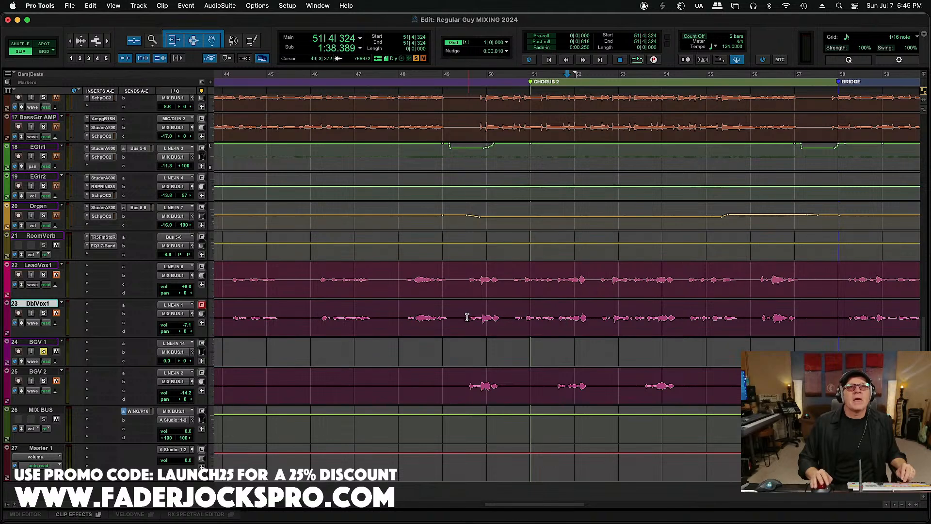
drag(462, 319, 487, 345)
key(super+e)
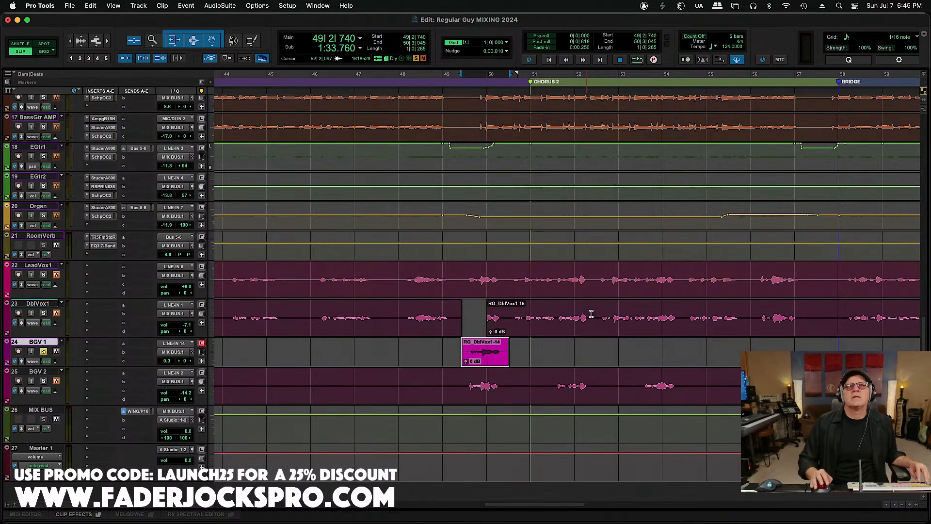
Step: Separate the remaining three background phrases of CHORUS 2 in DblVox1 and move each one down to BGV 1
drag(557, 317, 577, 343)
key(super+e)
drag(646, 317, 669, 344)
key(super+e)
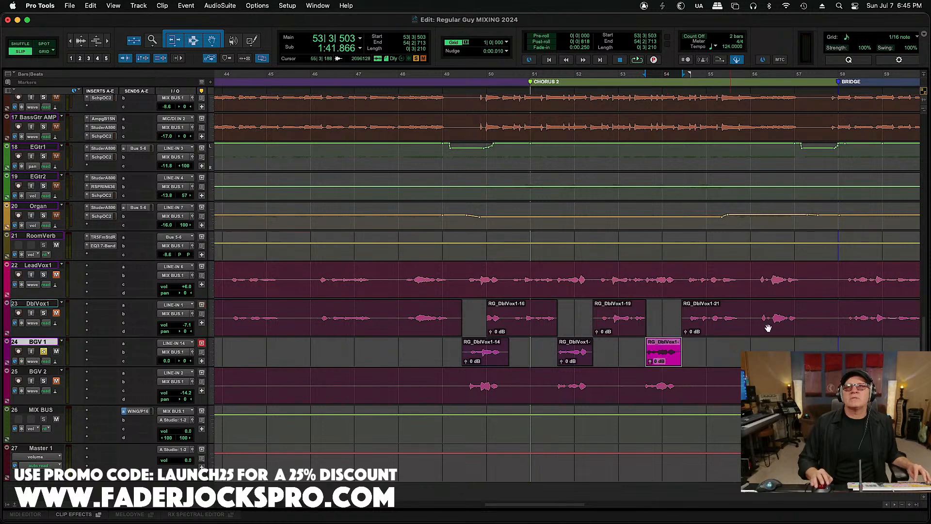
drag(752, 316, 774, 343)
key(super+e)
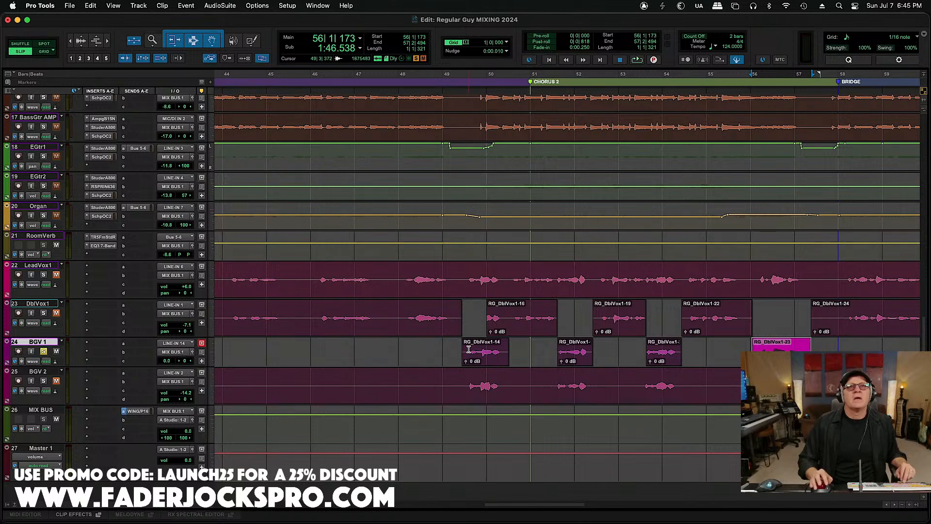
Step: Trim the start of the first CHORUS 2 DblVox1 clip to the moved phrase's end, and audition BGV 1 through CHORUS 2
drag(490, 316, 510, 318)
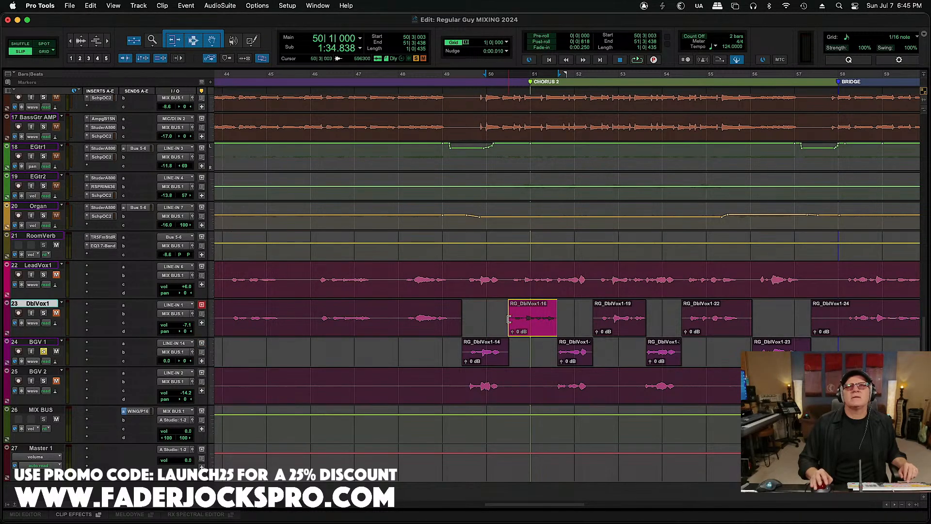
click(455, 348)
key(space)
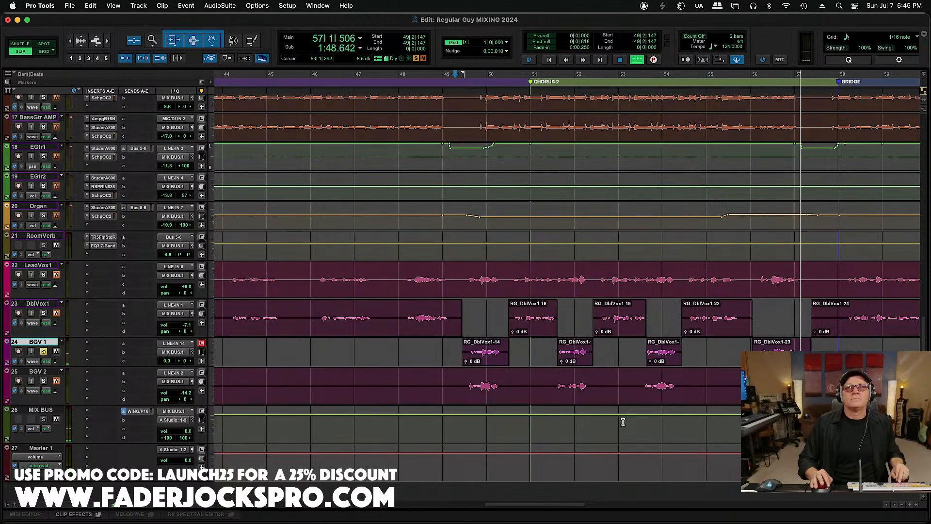
key(space)
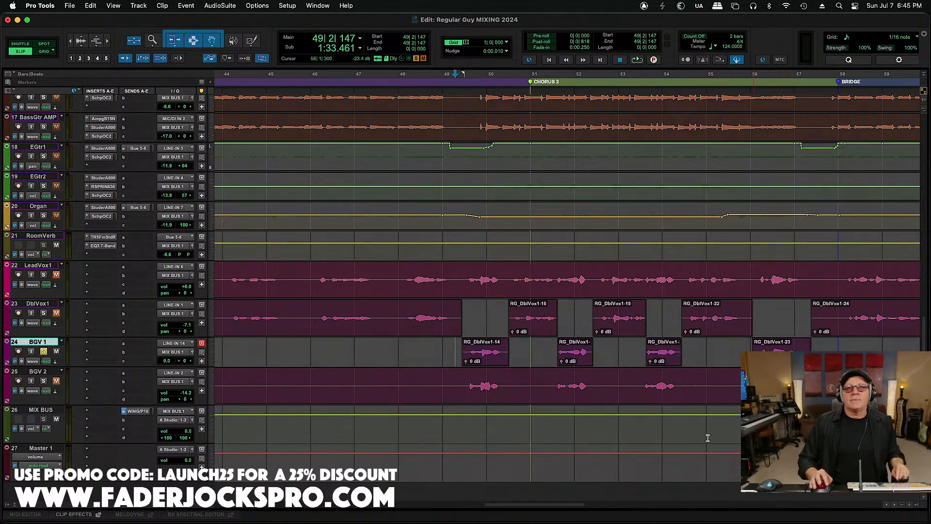
Step: Separate the first three background phrases around CHORUS 3 in DblVox1 and move each one down to BGV 1
drag(549, 505, 654, 503)
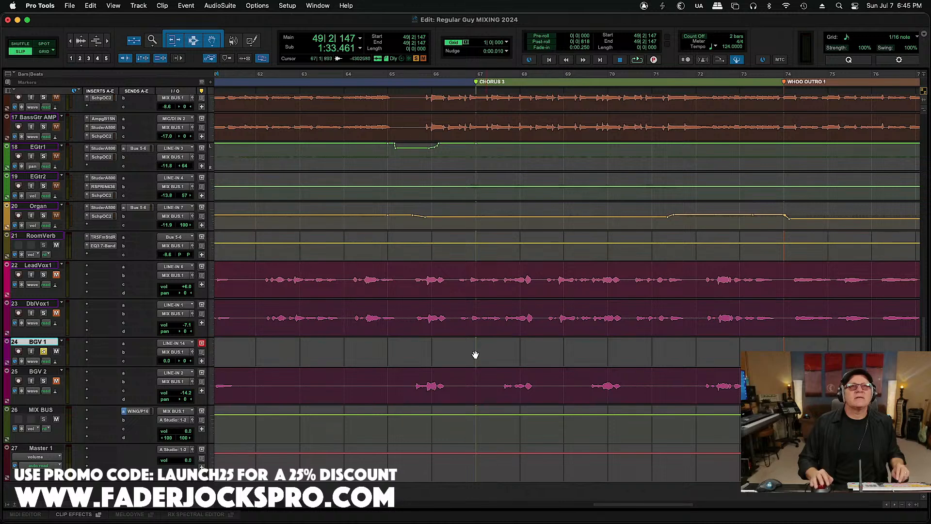
drag(409, 316, 428, 352)
key(b)
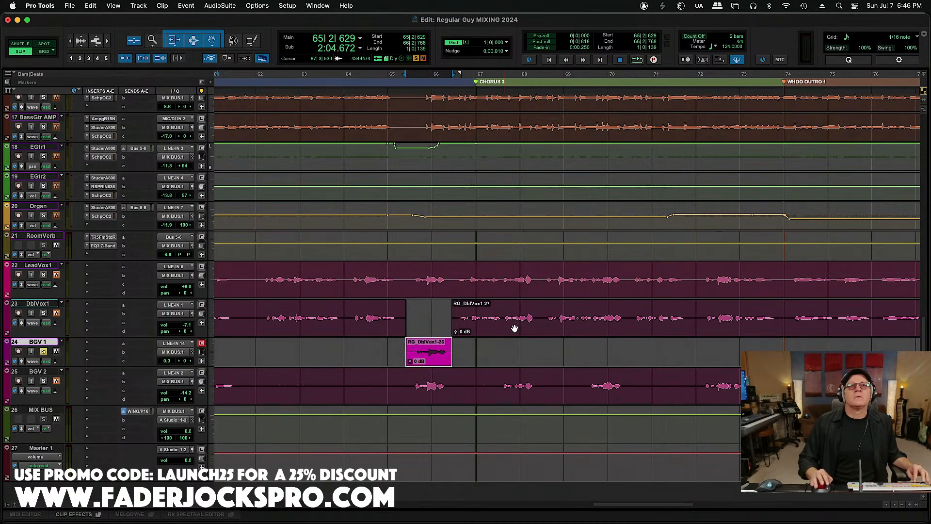
drag(503, 316, 526, 346)
key(b)
drag(591, 317, 612, 346)
key(super+e)
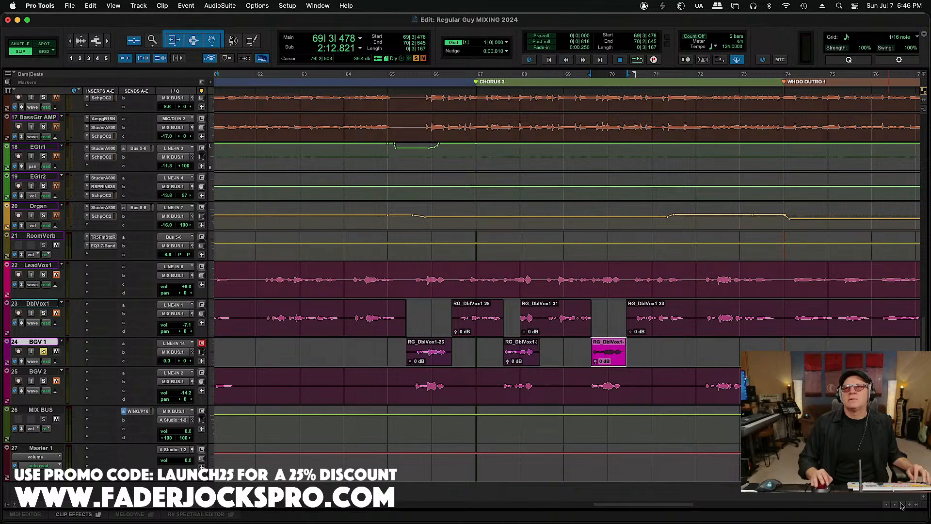
scroll(895, 507, right, 10)
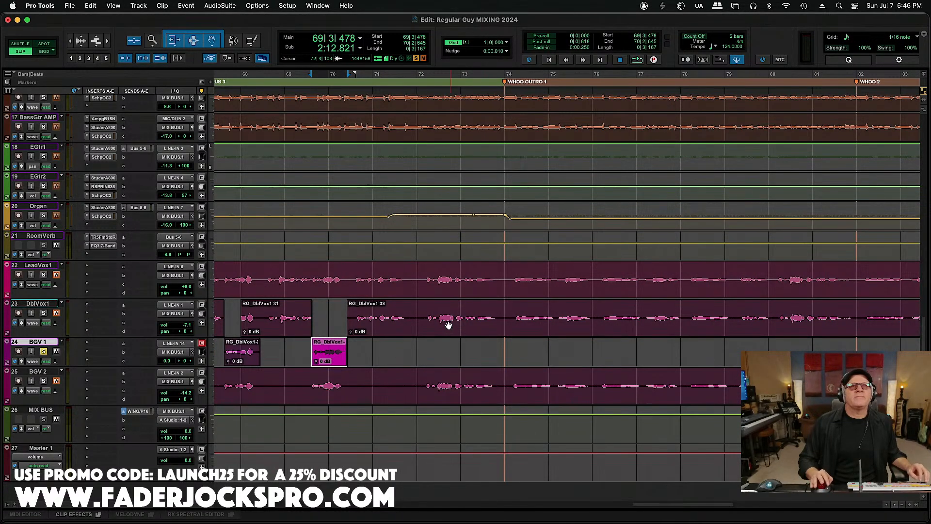
Step: Separate the DblVox1 clip at about bar 72 near the end of CHORUS 3, and audition the following phrase with DblVox1 soloed
click(422, 316)
key(super+e)
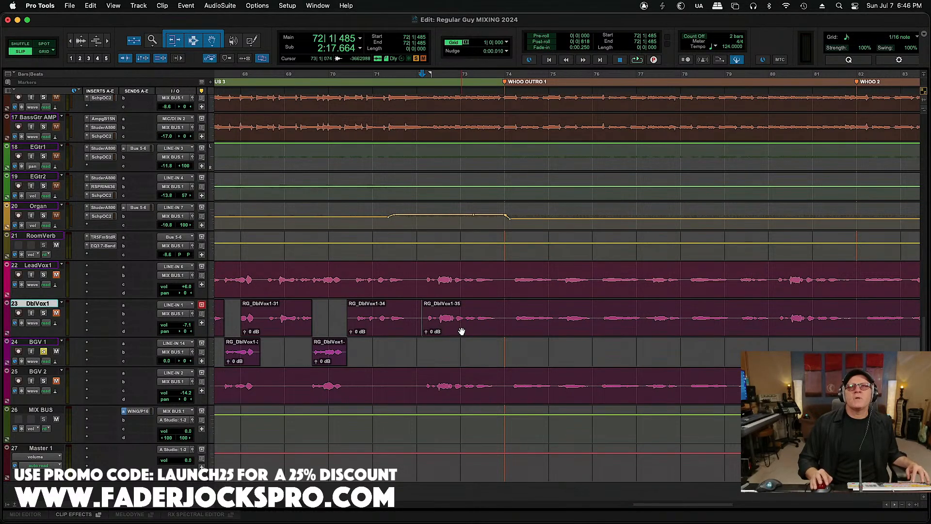
key(space)
key(space)
click(43, 313)
key(space)
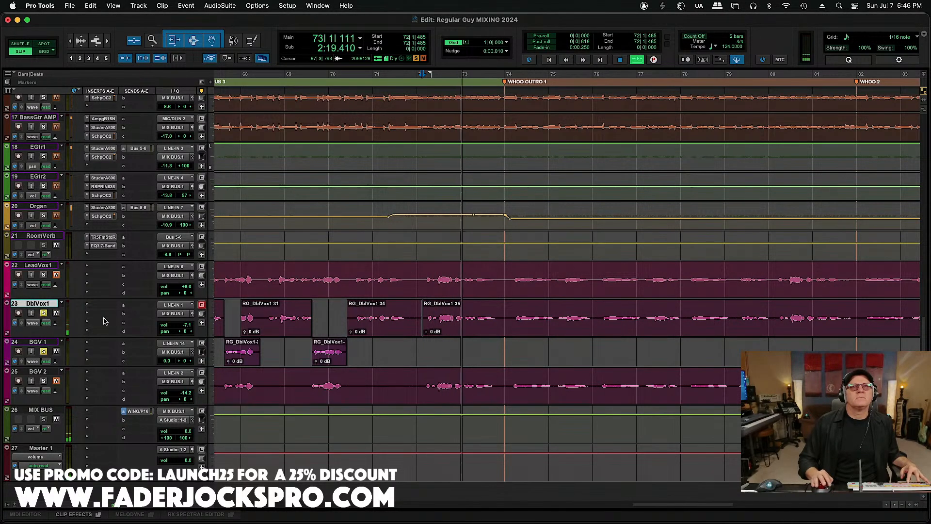
key(space)
Step: Undo the cut at about bar 74 and move the whole DblVox1 clip from bar 72 onward down to BGV 1
key(super+e)
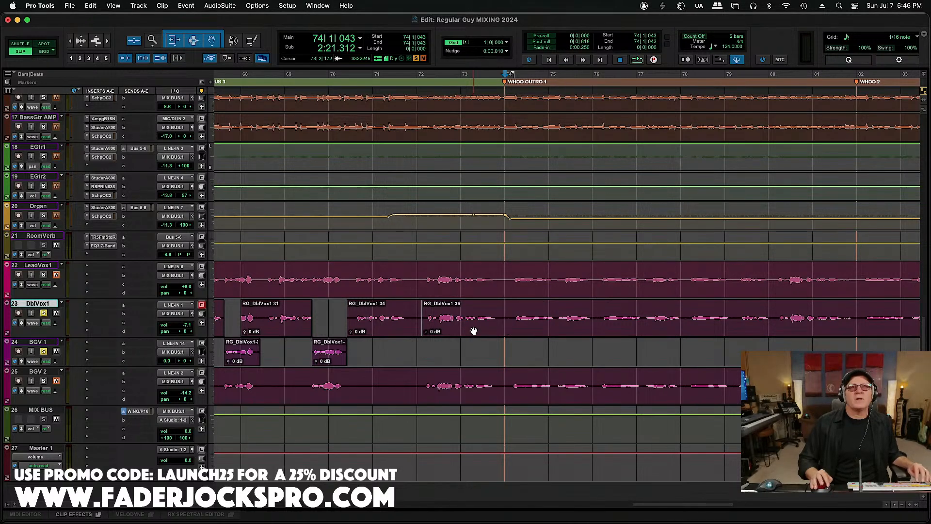
key(super+z)
click(481, 331)
drag(479, 333, 479, 350)
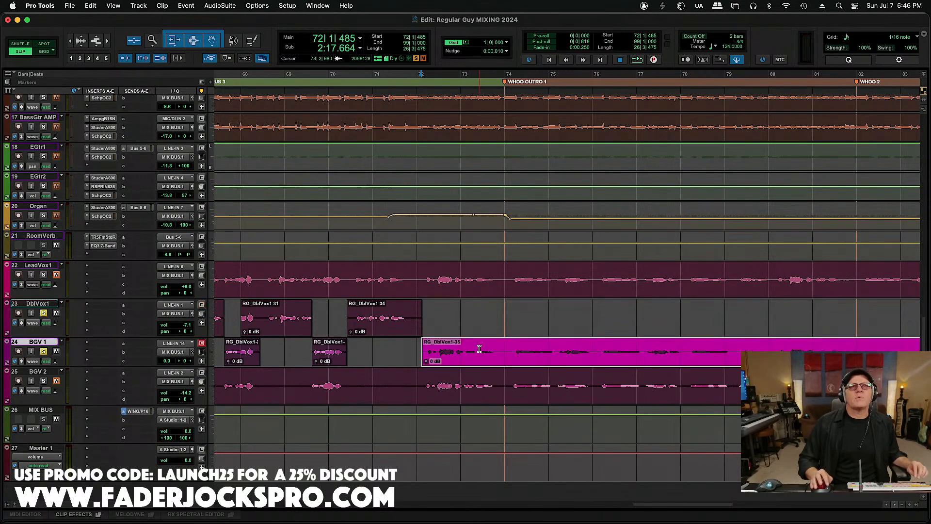
click(417, 348)
Step: Copy the Studer A800 insert from the Organ track to the first insert slot of LeadVox1
key(super+bracketleft)
key(super+bracketleft)
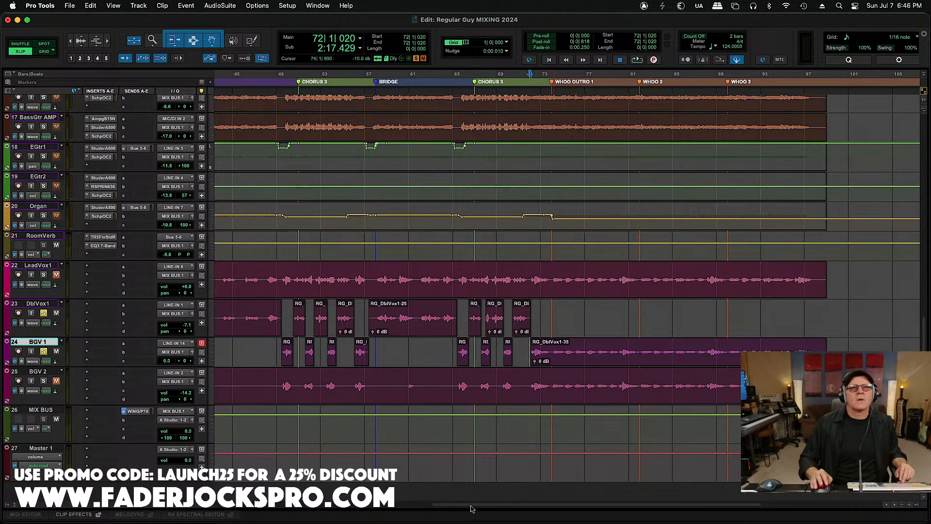
drag(469, 506, 220, 513)
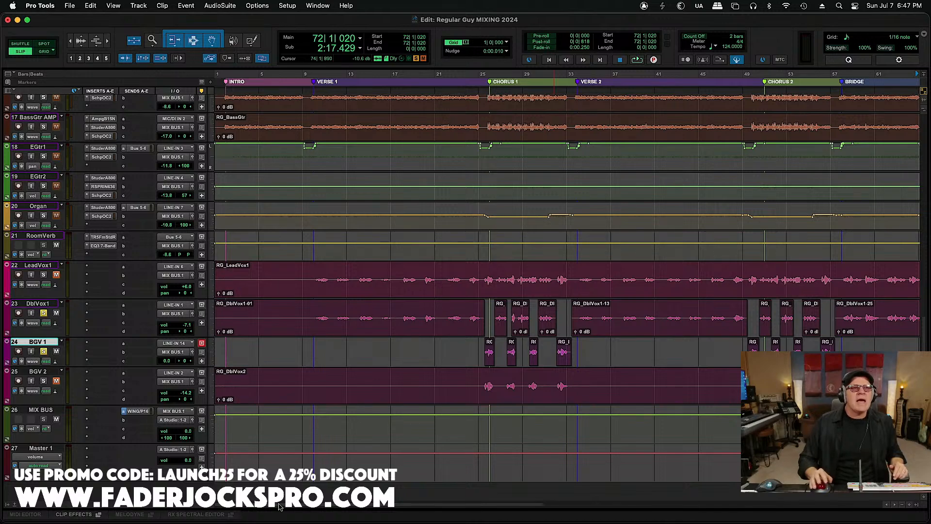
drag(284, 507, 563, 500)
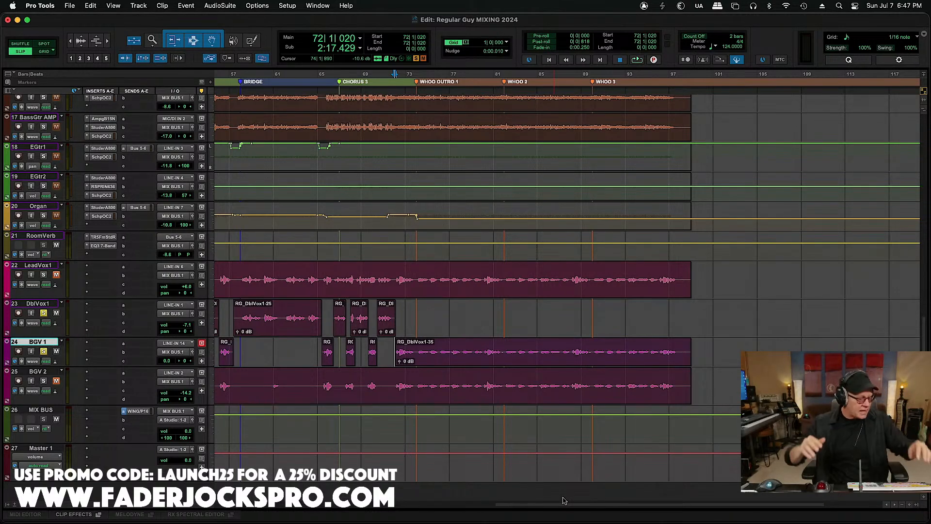
drag(548, 505, 267, 505)
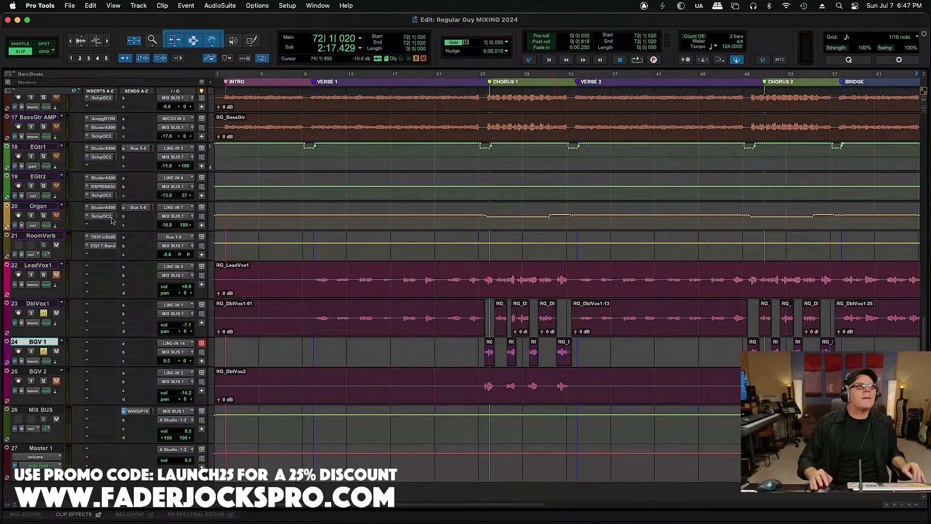
drag(103, 229, 105, 270)
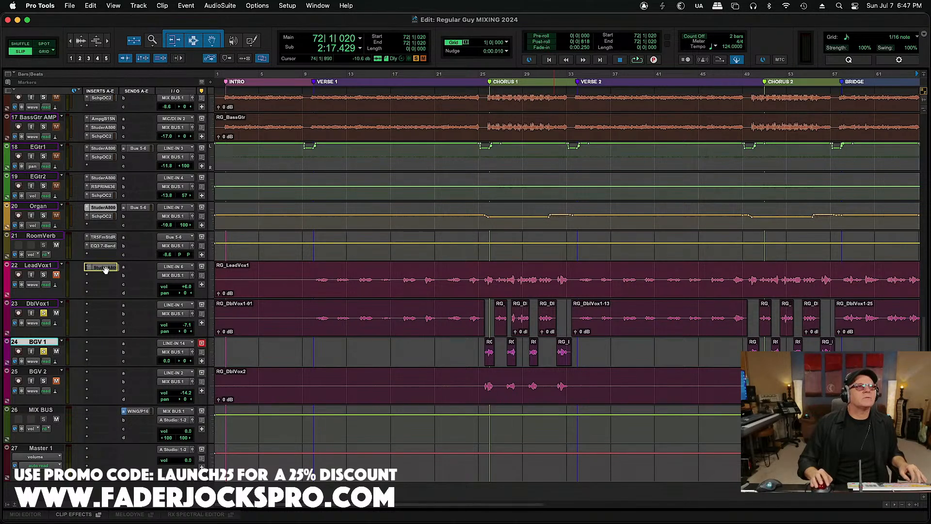
Step: Switch to UAD Meter & Control Panel to check its meter window, and close that window
mouse_move(456, 522)
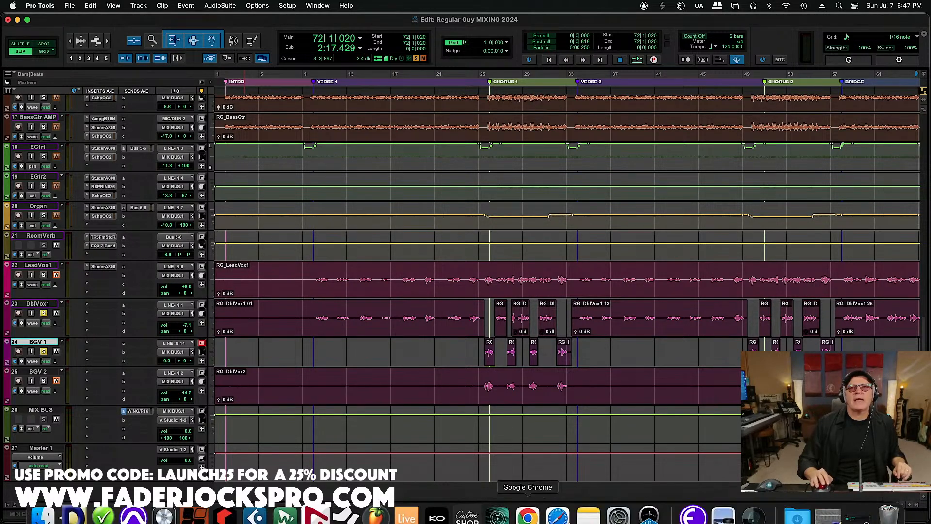
click(650, 504)
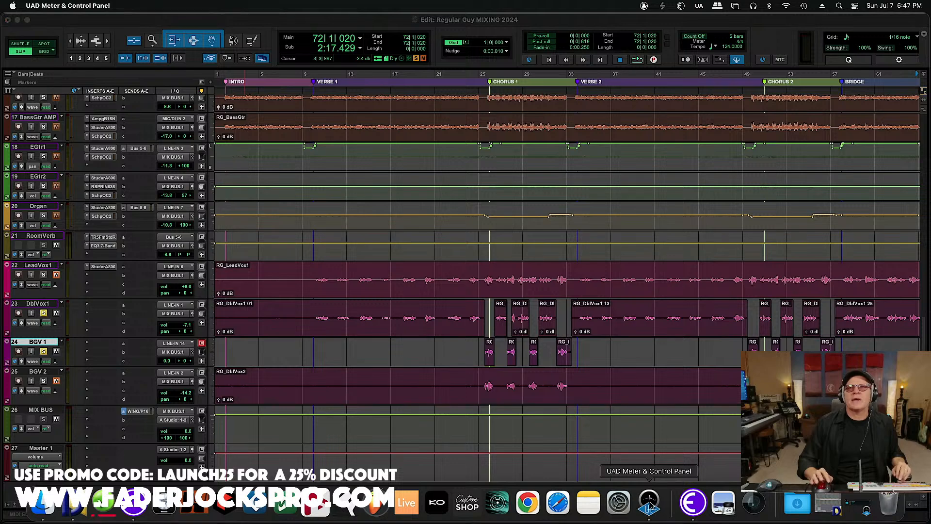
mouse_move(648, 522)
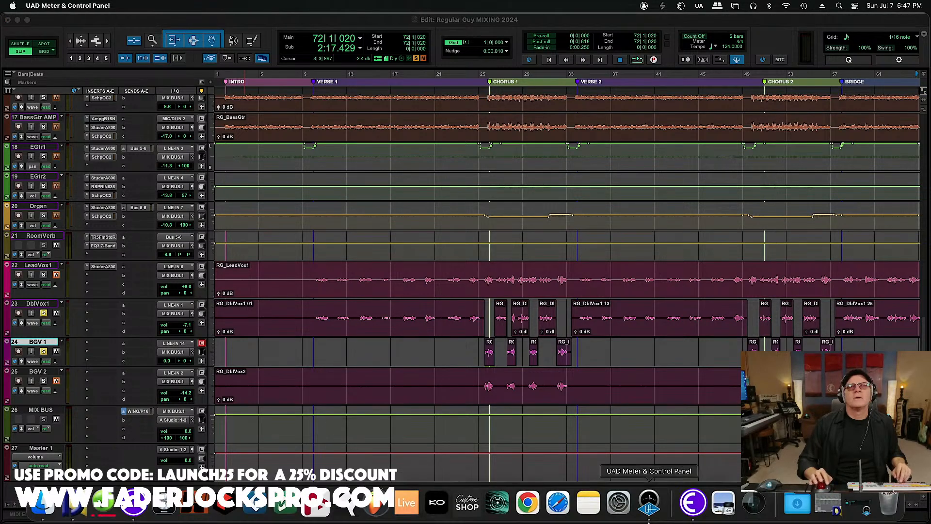
click(861, 502)
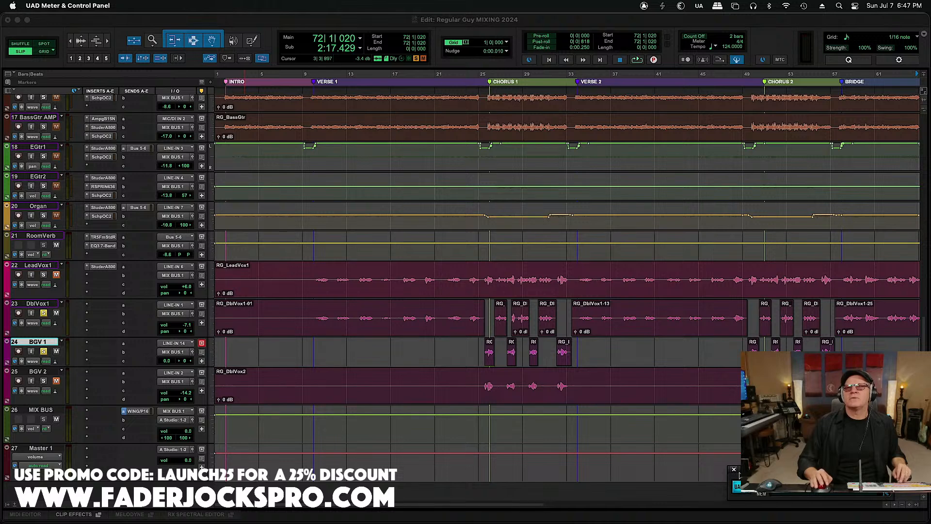
click(733, 469)
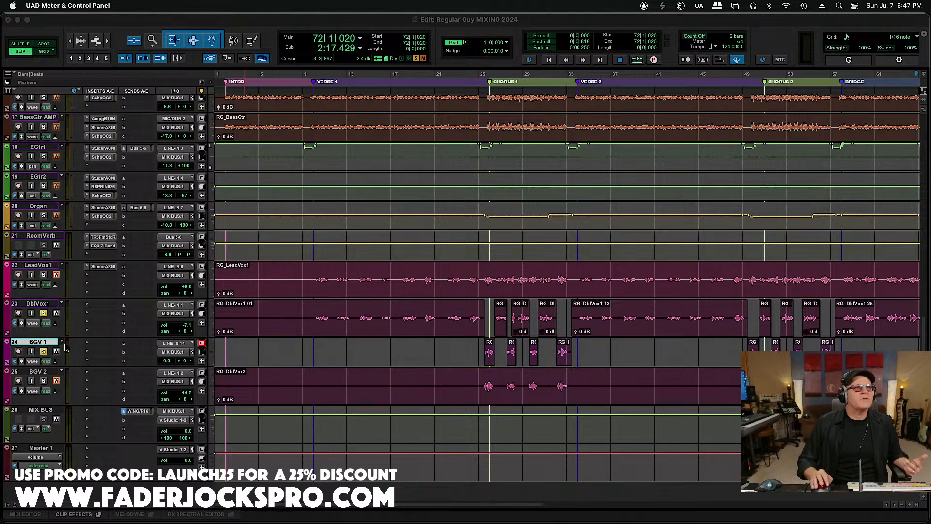
Step: Turn off solo on BGV 1 and DblVox1, and insert Waves Scheps Omni Channel 2 (mono) in LeadVox1's insert slot B
click(44, 353)
click(43, 313)
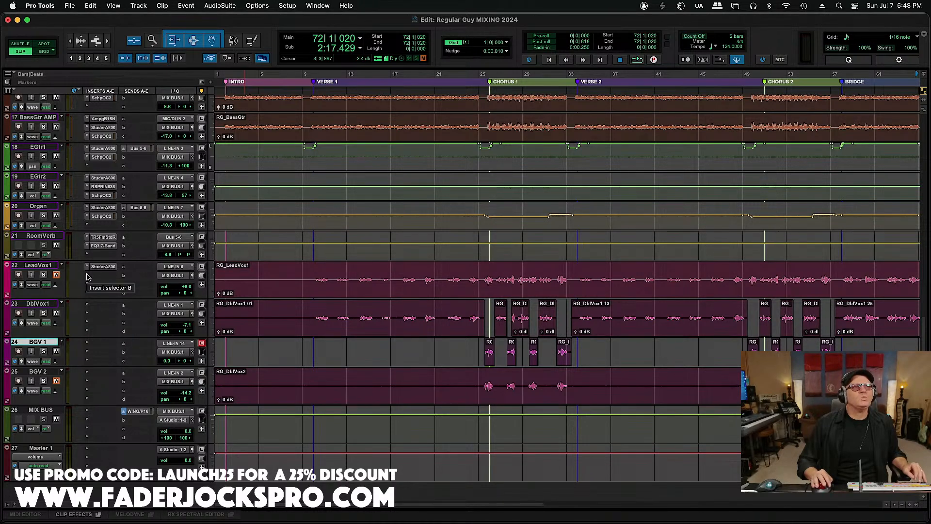
click(120, 275)
mouse_move(121, 276)
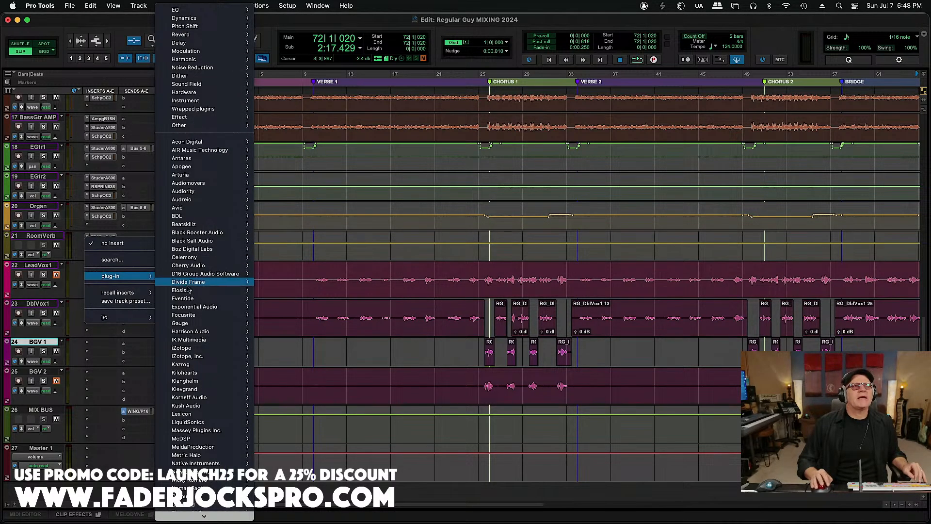
scroll(203, 300, down, 8)
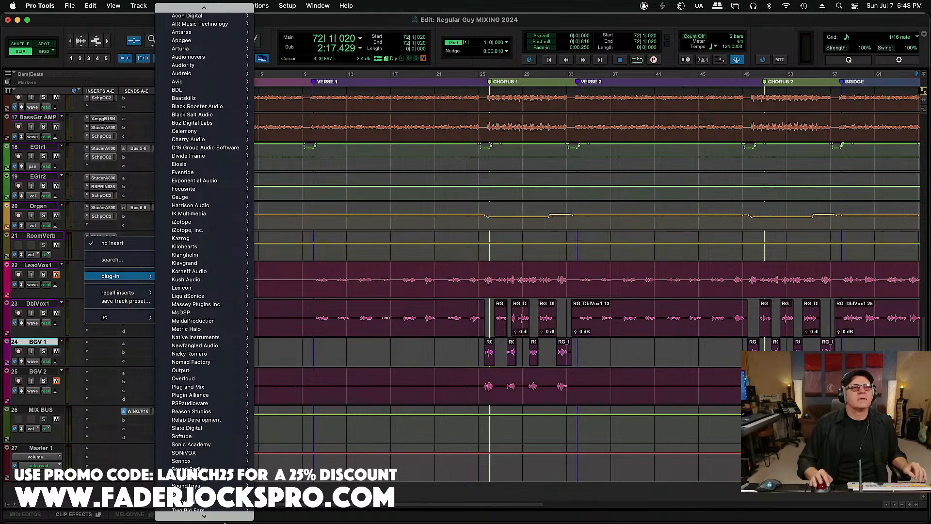
mouse_move(192, 465)
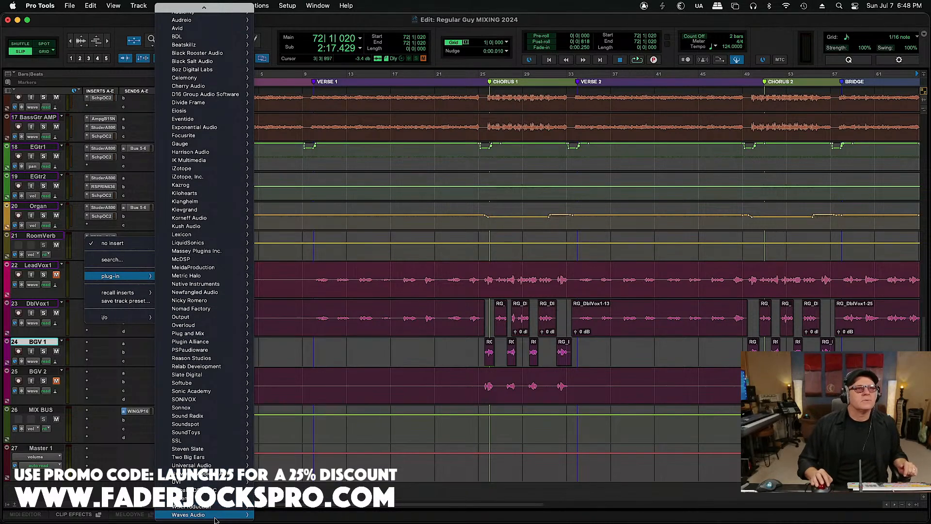
mouse_move(194, 514)
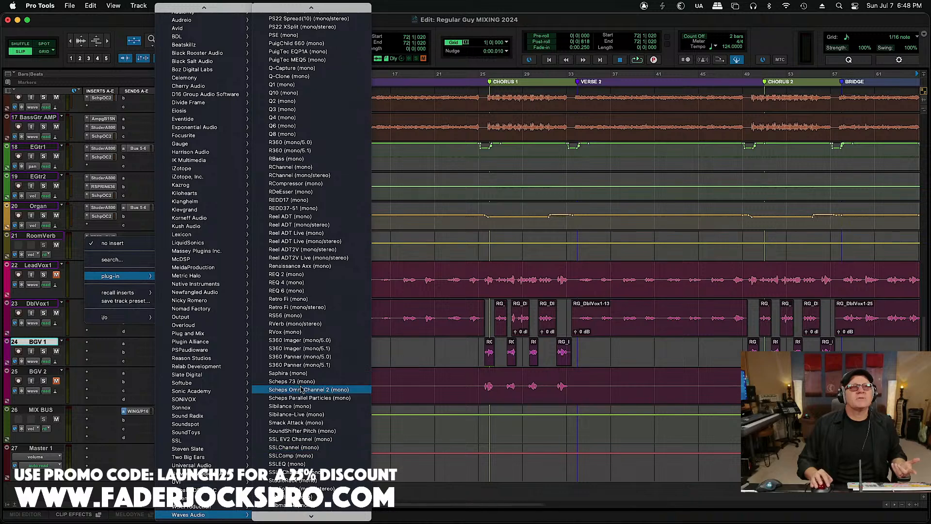
Step: Insert the mono Scheps Omni Channel 2 on the LeadVox1 track and move its window clear of the inserts and Verse 1
click(301, 390)
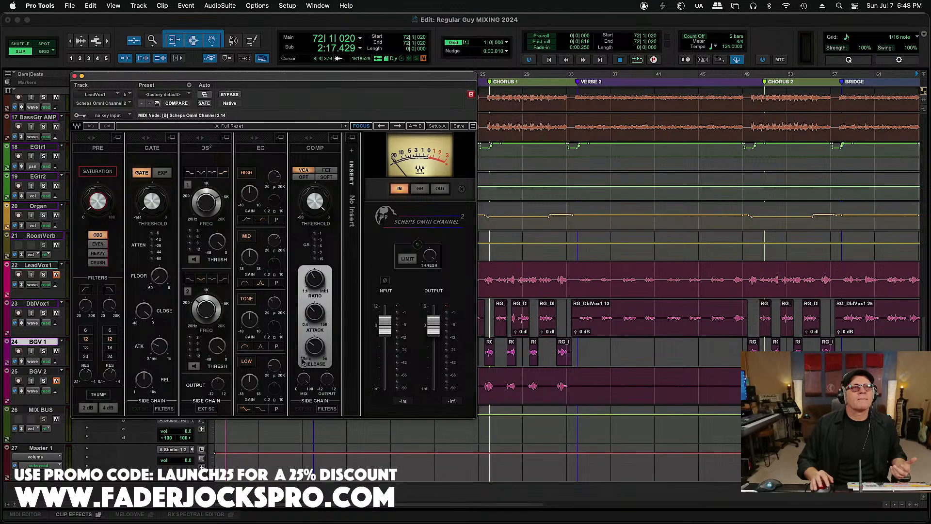
drag(241, 78, 374, 92)
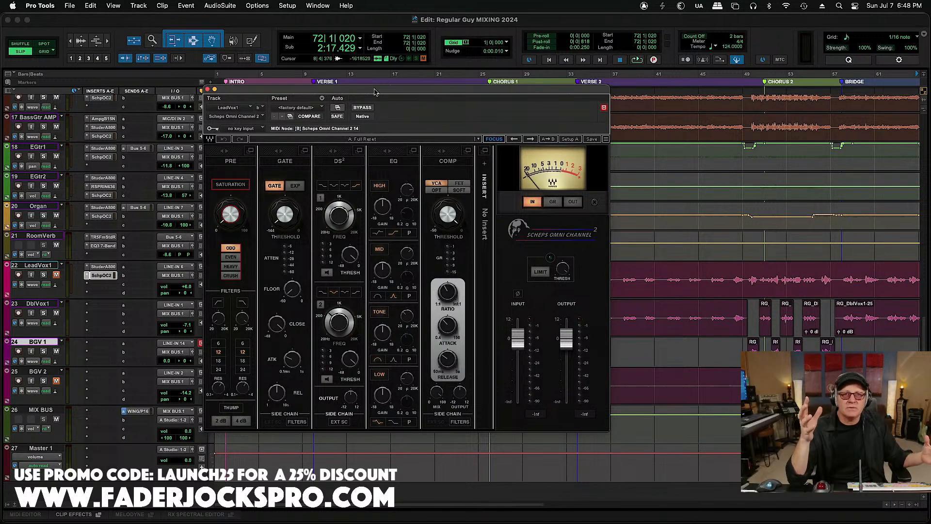
drag(370, 95, 308, 107)
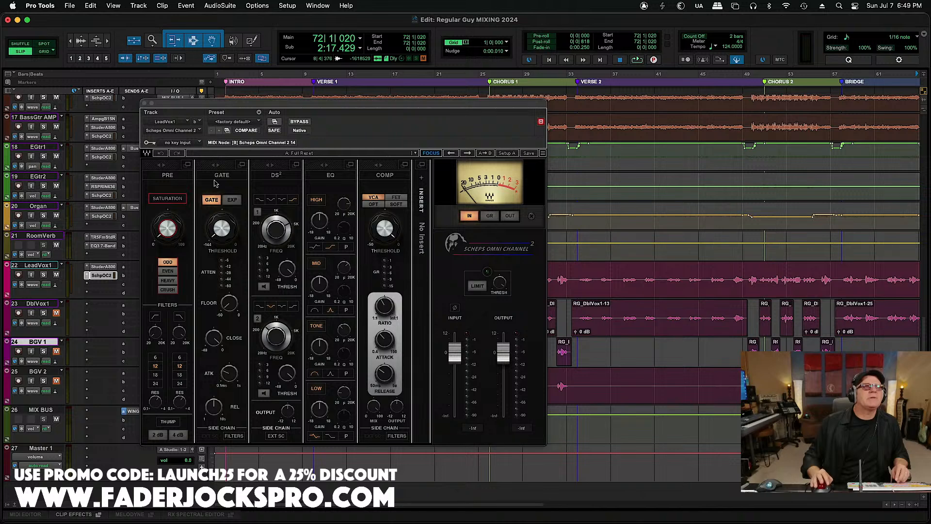
drag(228, 111, 523, 99)
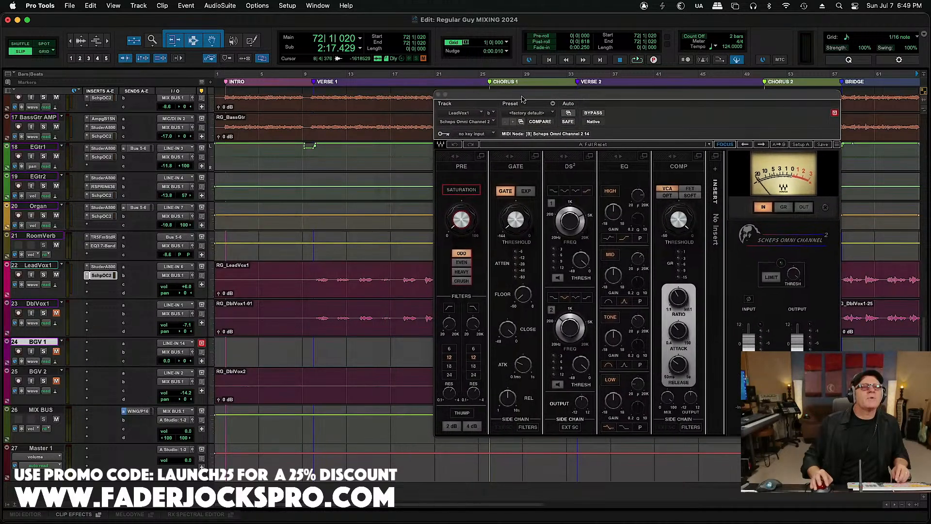
Step: Bypass the Omni Channel, play LeadVox1 from just before Verse 1, and review the Studer A800 and Omni Channel inserts
click(310, 273)
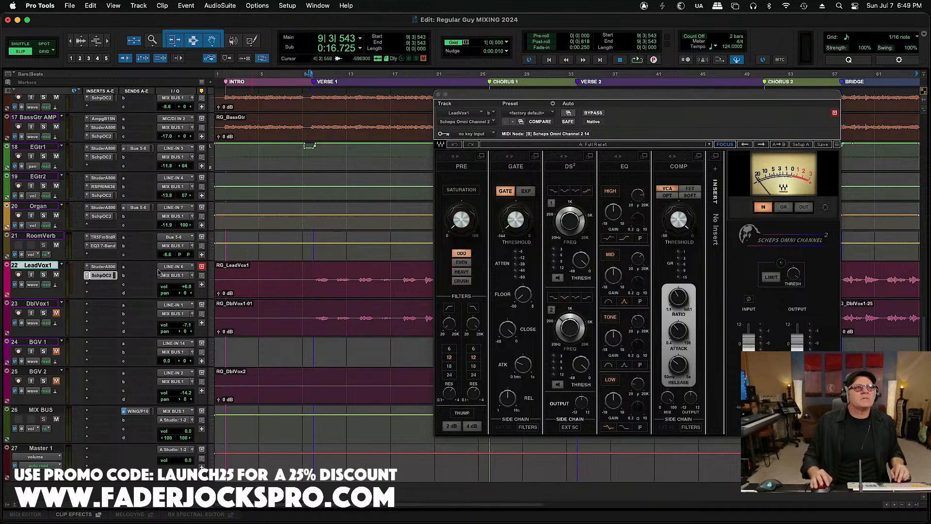
click(586, 113)
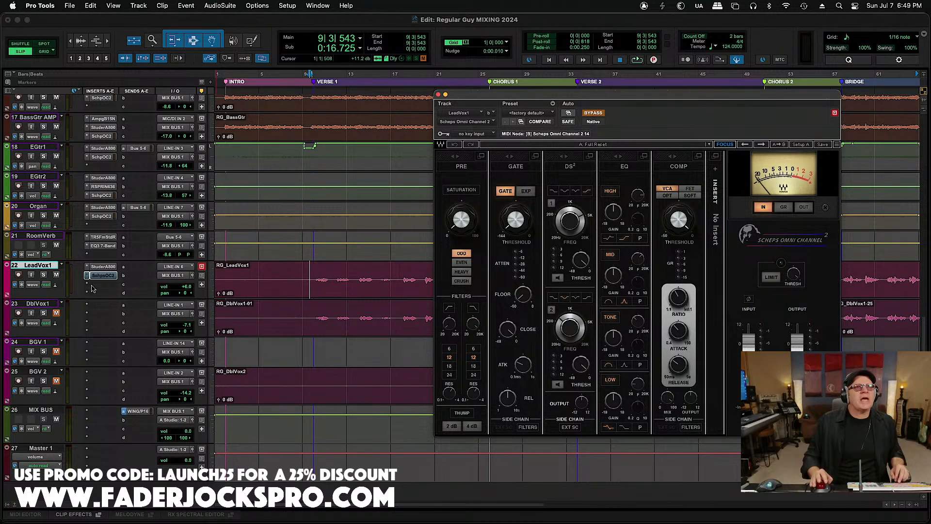
click(100, 268)
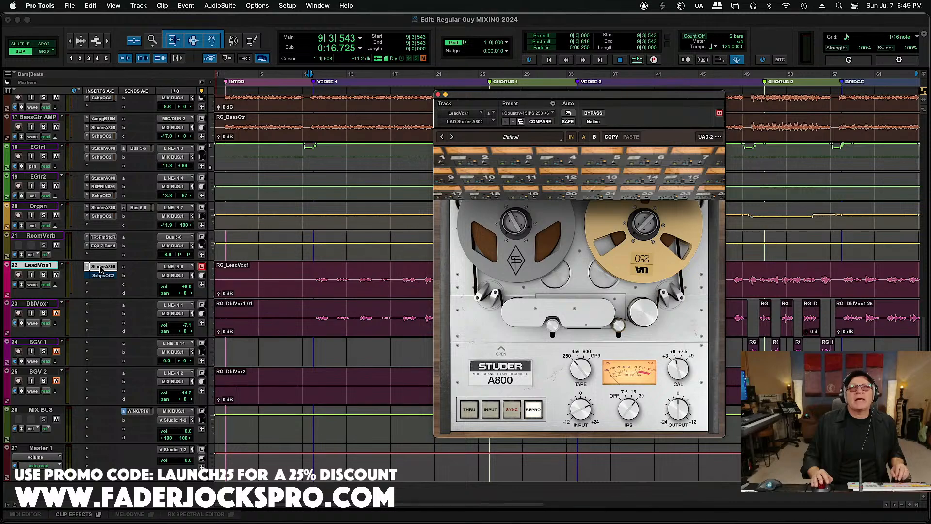
key(space)
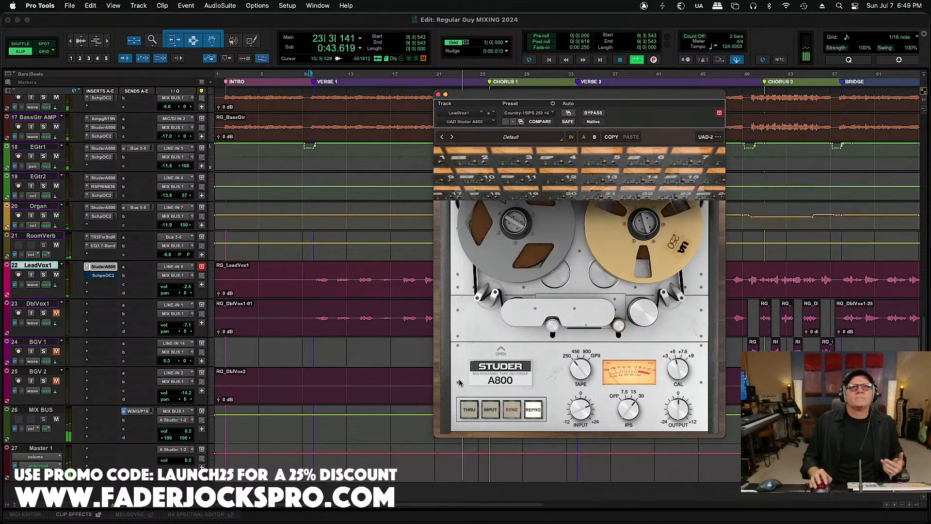
click(102, 275)
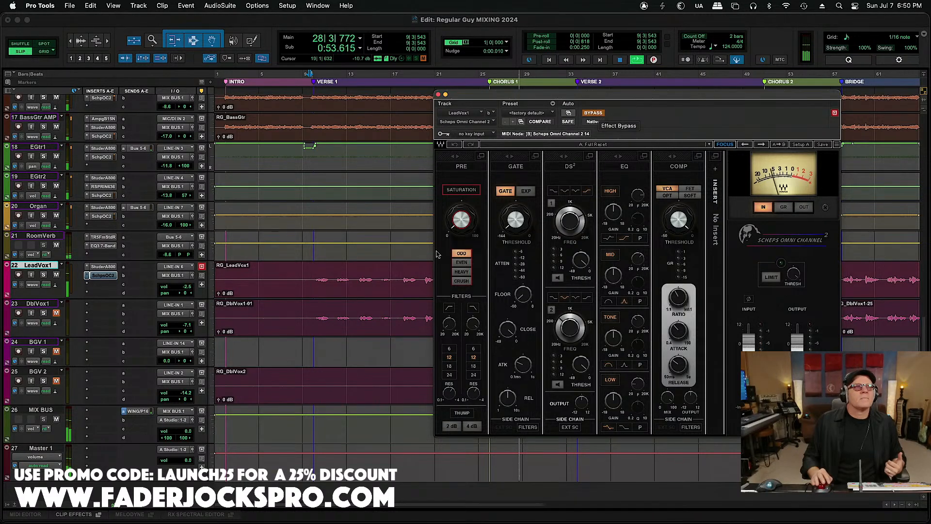
click(103, 266)
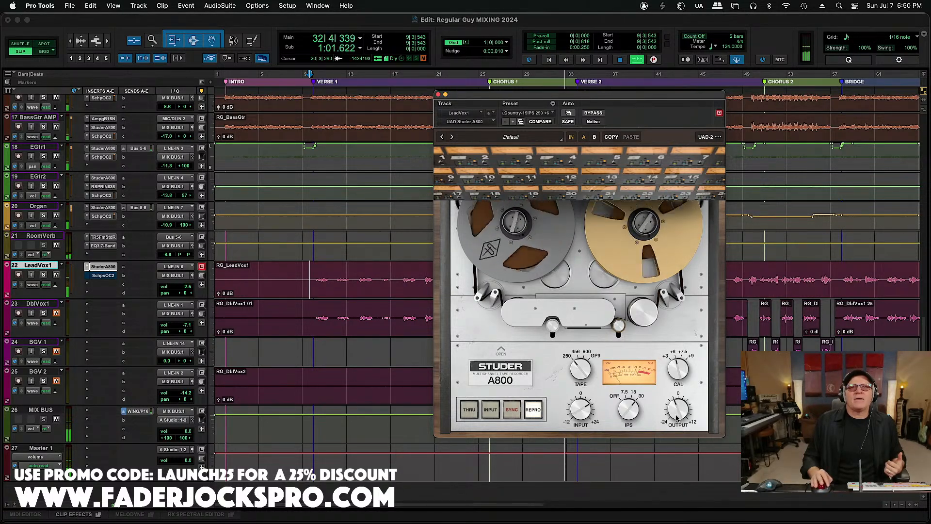
click(102, 275)
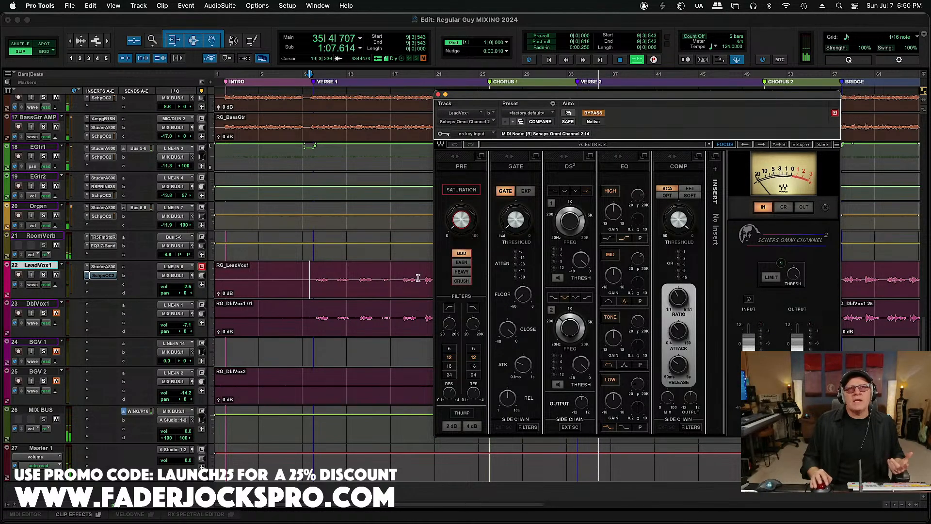
Step: Raise the Omni Channel's PRE saturation to 40.3, switch its mode to EVEN and take the plug-in out of bypass
drag(461, 220, 461, 197)
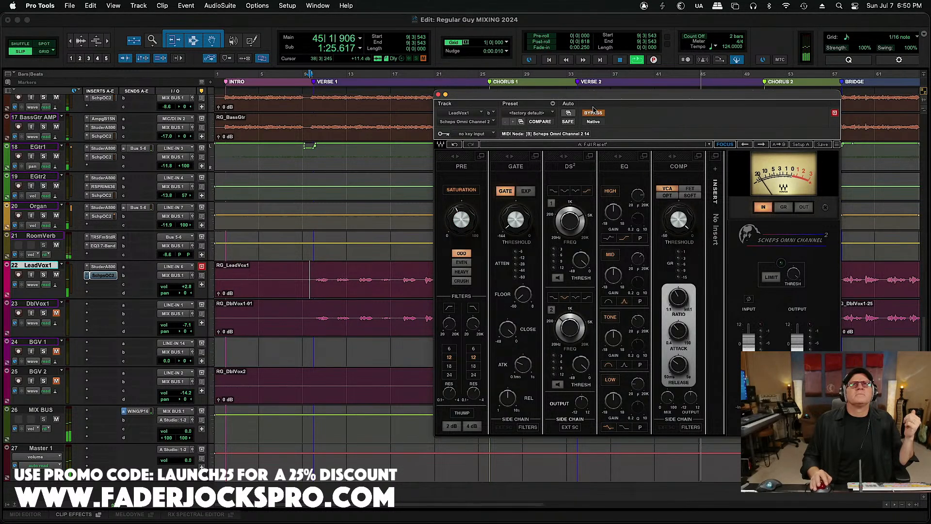
click(464, 220)
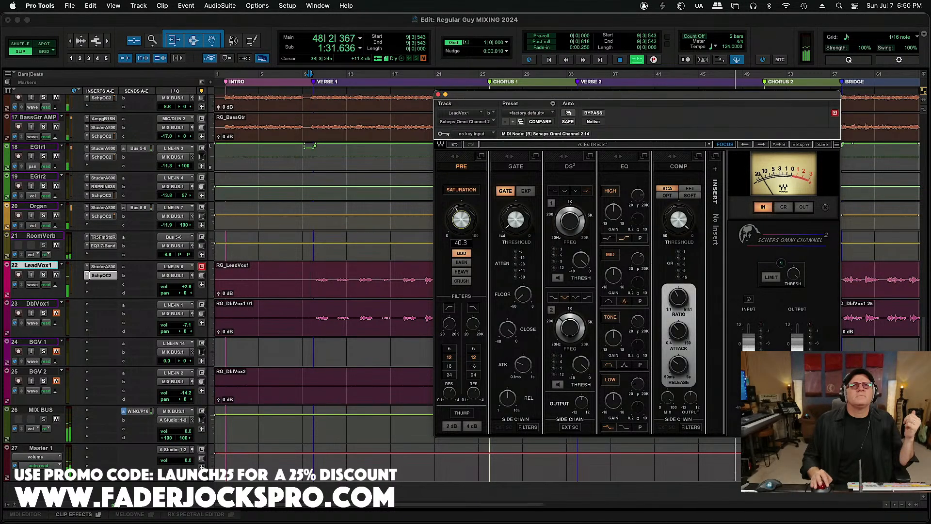
click(460, 262)
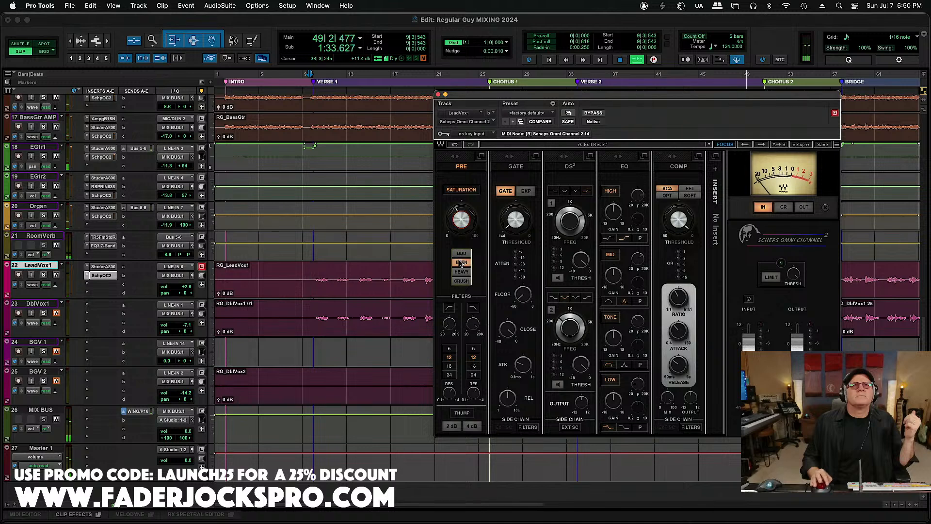
mouse_move(461, 220)
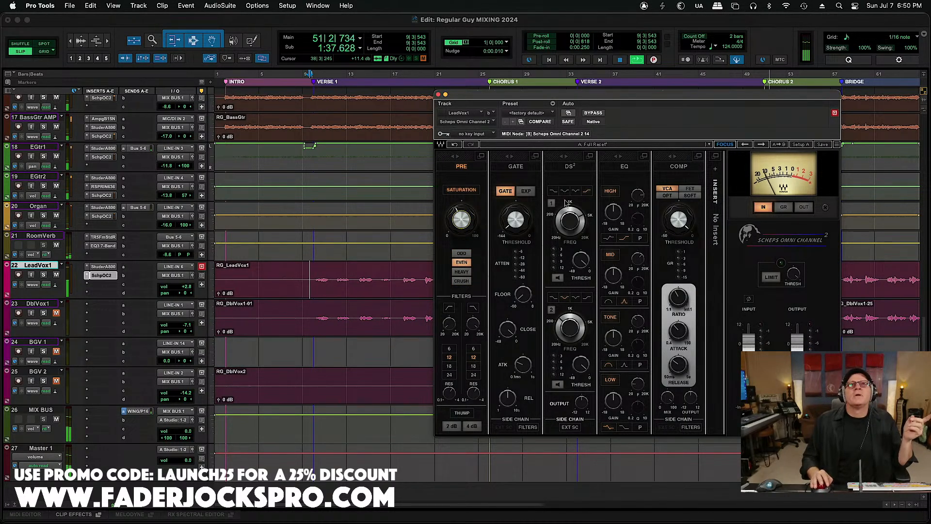
Step: Load the CLA-76 compressor from the Dynamics category into the Omni Channel's insert slot
click(717, 171)
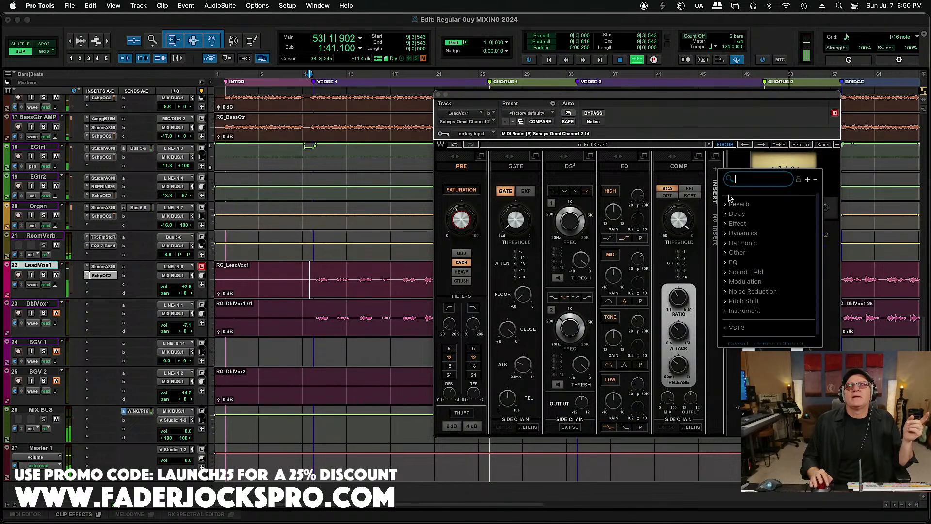
click(726, 233)
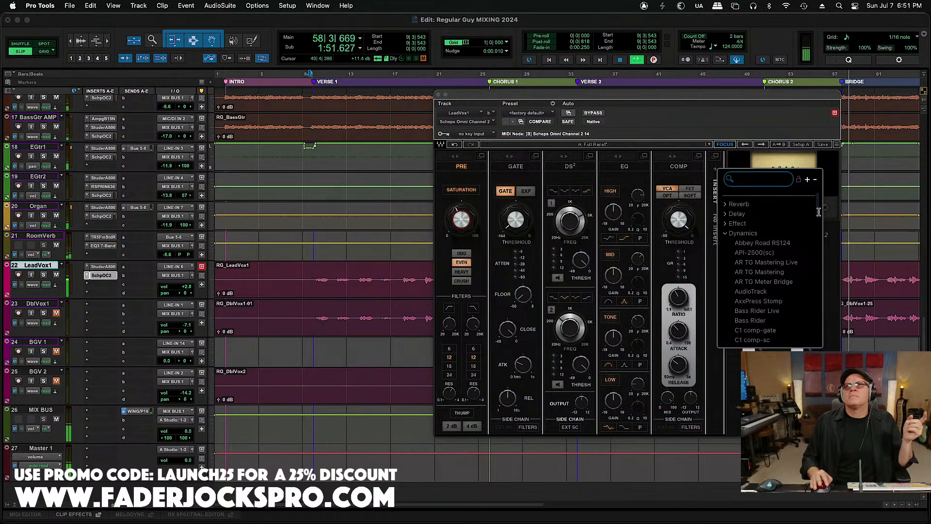
drag(818, 208, 819, 235)
scroll(757, 235, down, 2)
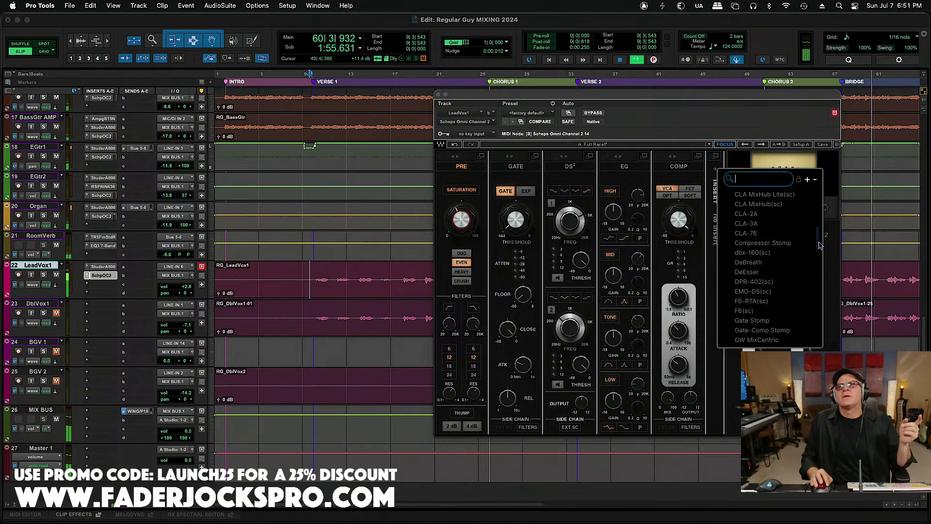
click(757, 233)
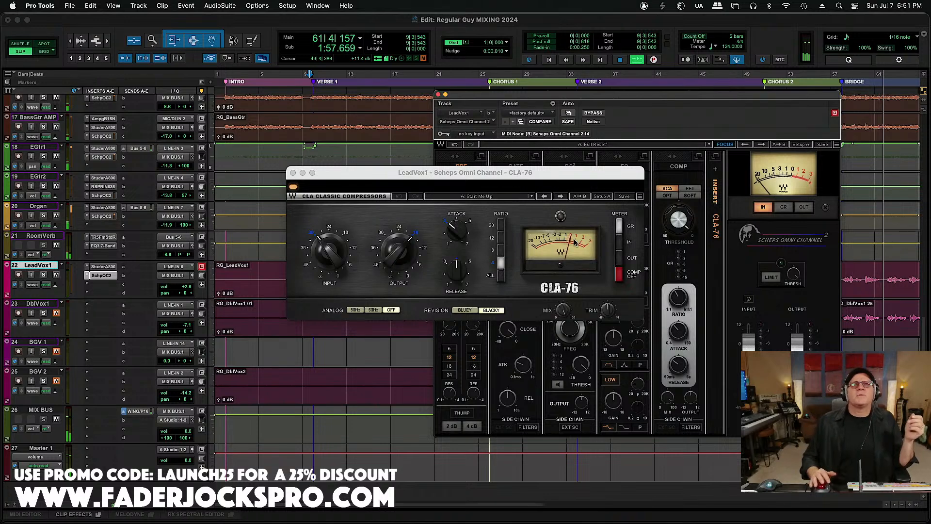
Step: Switch the CLA-76 to the BLUEY revision, with attack at 1, release at 7 and output lowered to near 24
click(464, 310)
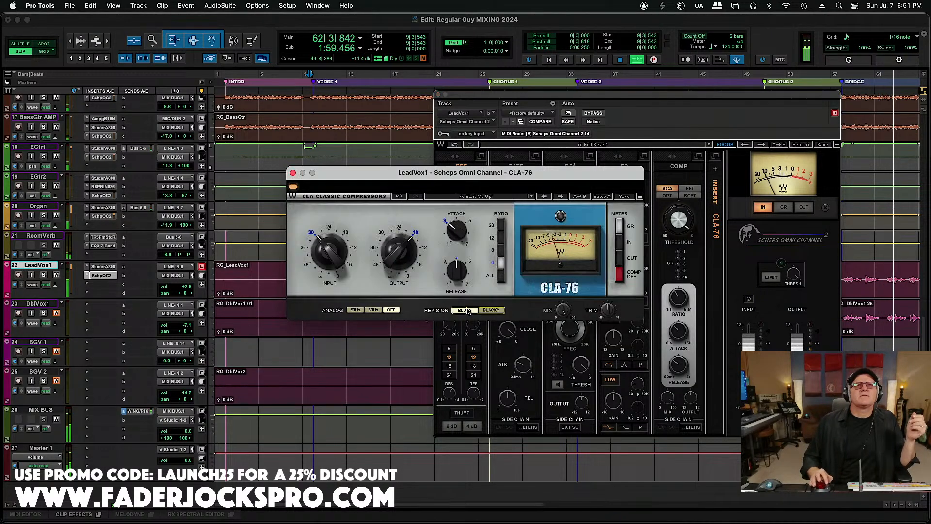
drag(457, 271, 459, 283)
drag(399, 250, 398, 260)
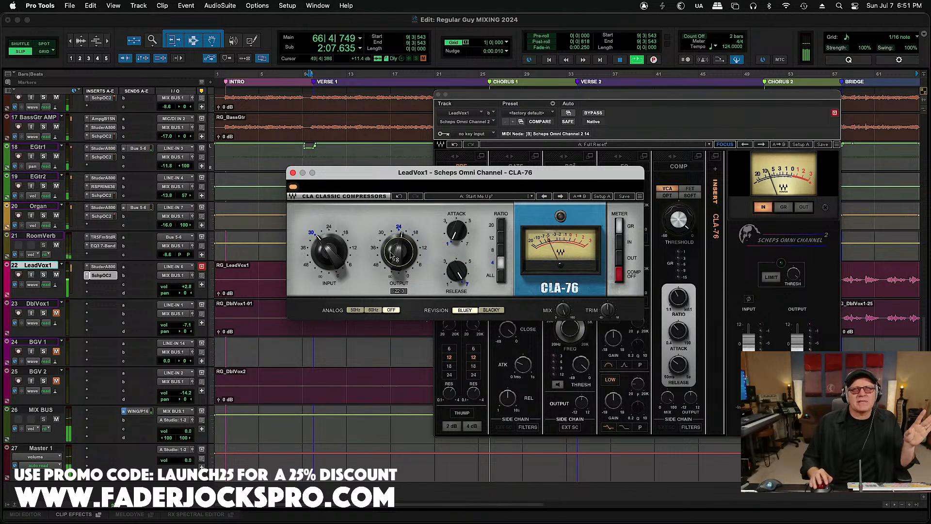
Step: Move the CLA-76 window aside and compare the vocal with its insert off and on, restarting playback from just before Verse 1
drag(389, 175, 386, 201)
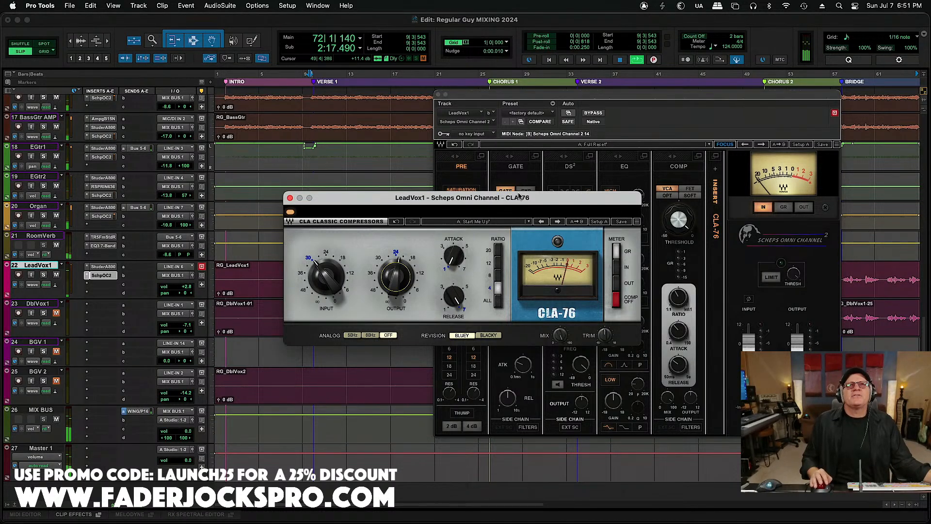
drag(532, 200, 352, 215)
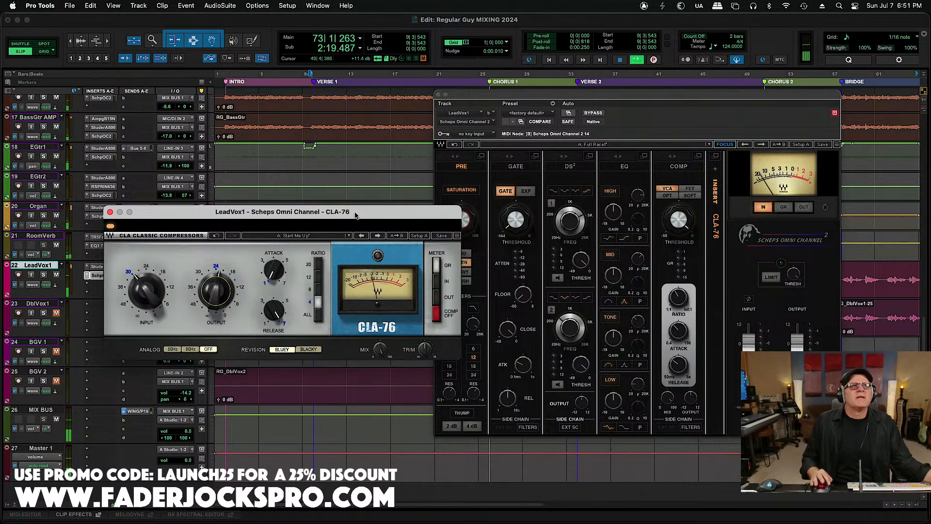
click(716, 192)
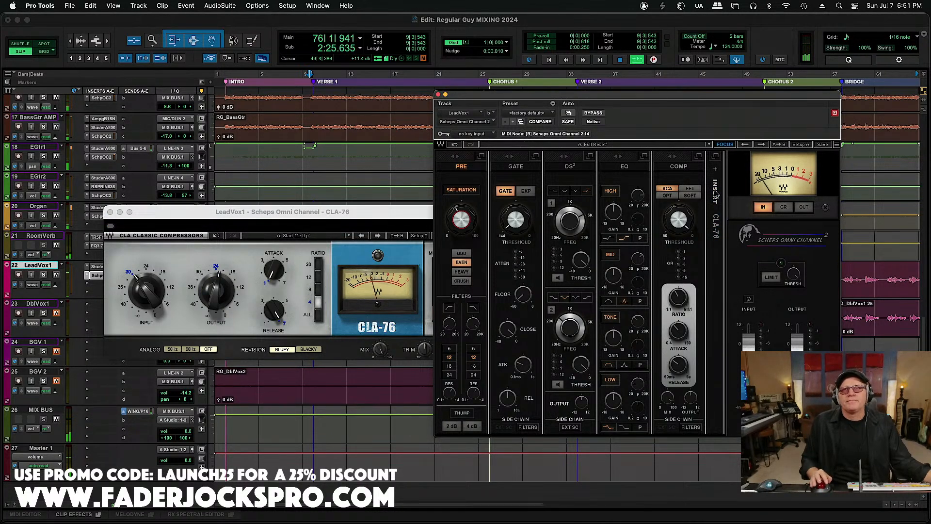
key(space)
key(space)
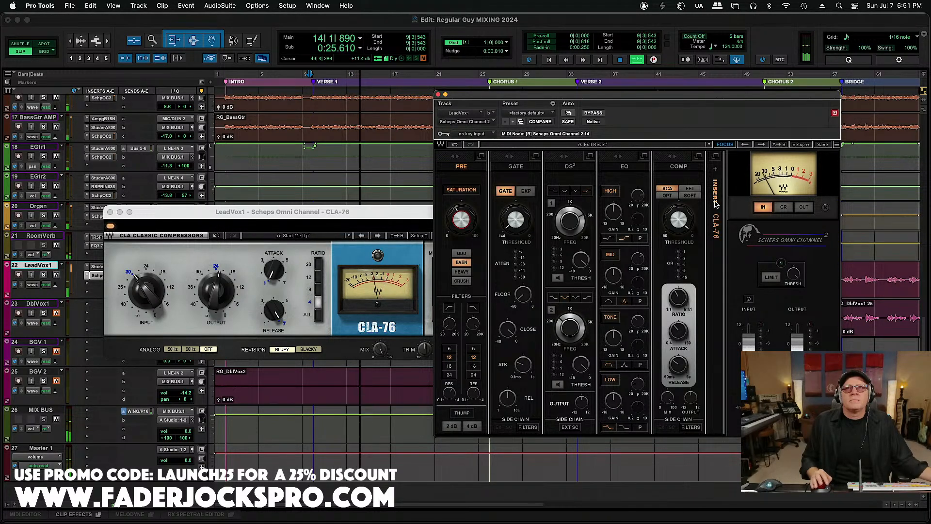
Step: Lower the CLA-76 input level slightly while watching its gain reduction meter
drag(390, 216, 707, 216)
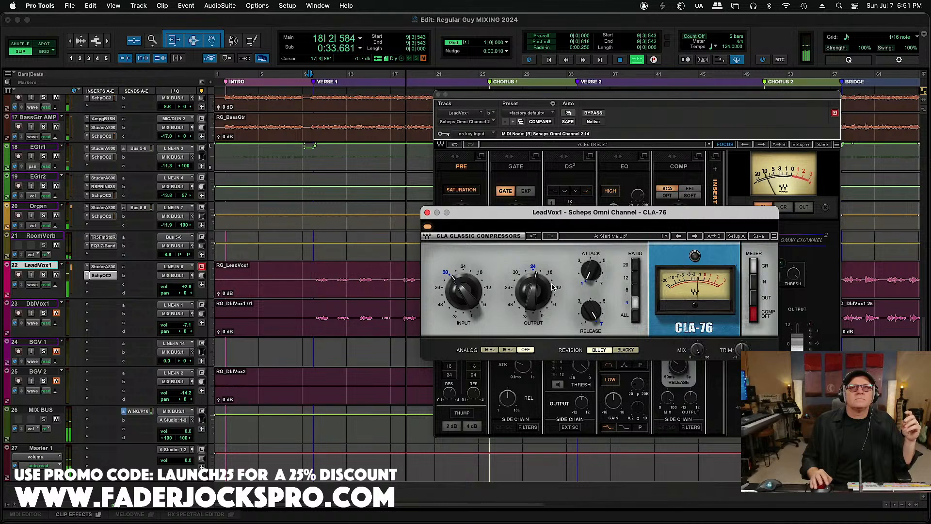
drag(462, 293, 461, 297)
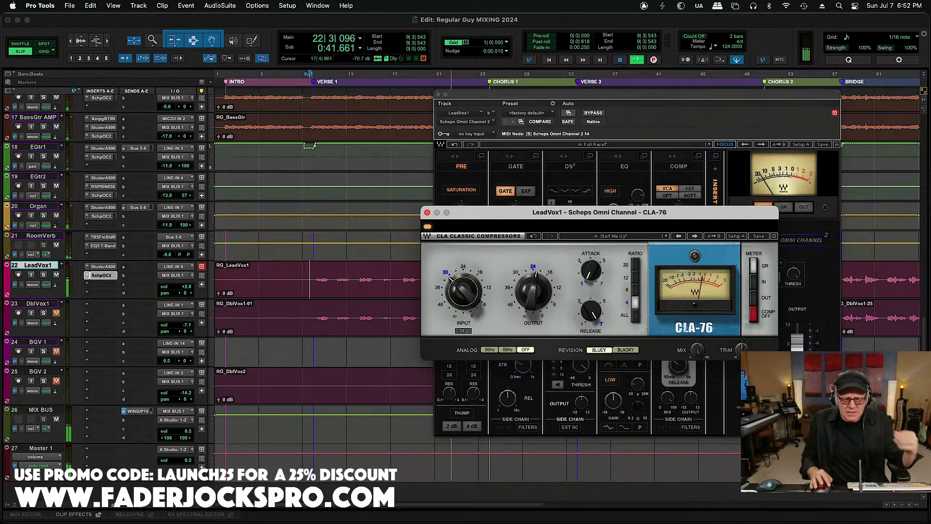
drag(462, 297, 461, 299)
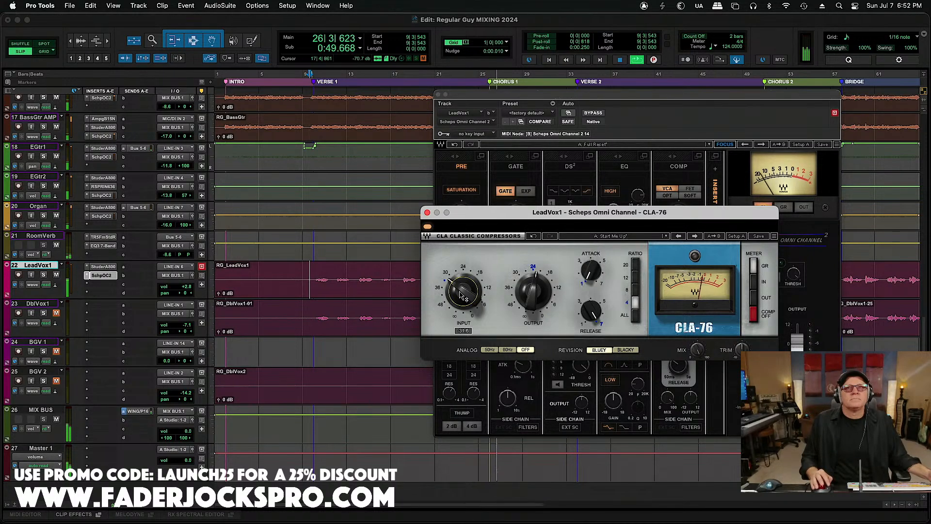
Step: Compare the vocal with the CLA-76 insert off and on again, leave it on and close the compressor window
drag(568, 214, 296, 274)
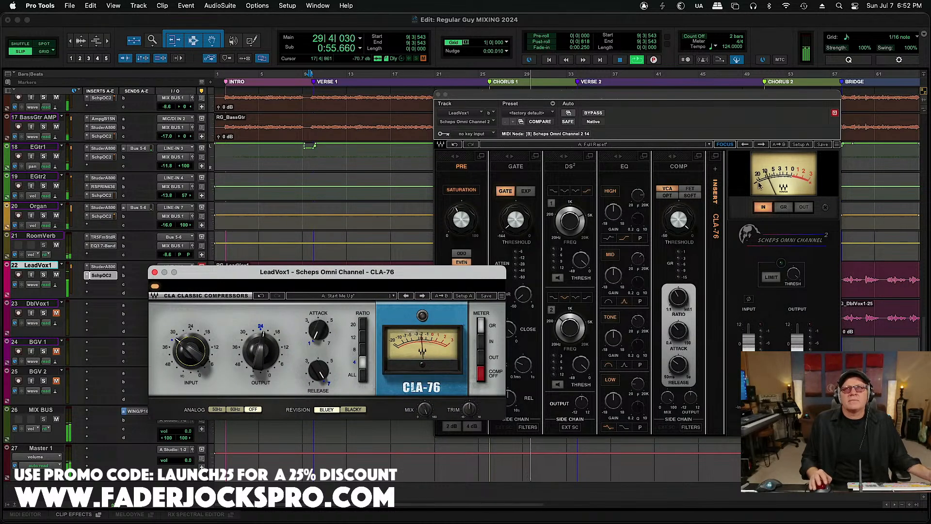
click(716, 198)
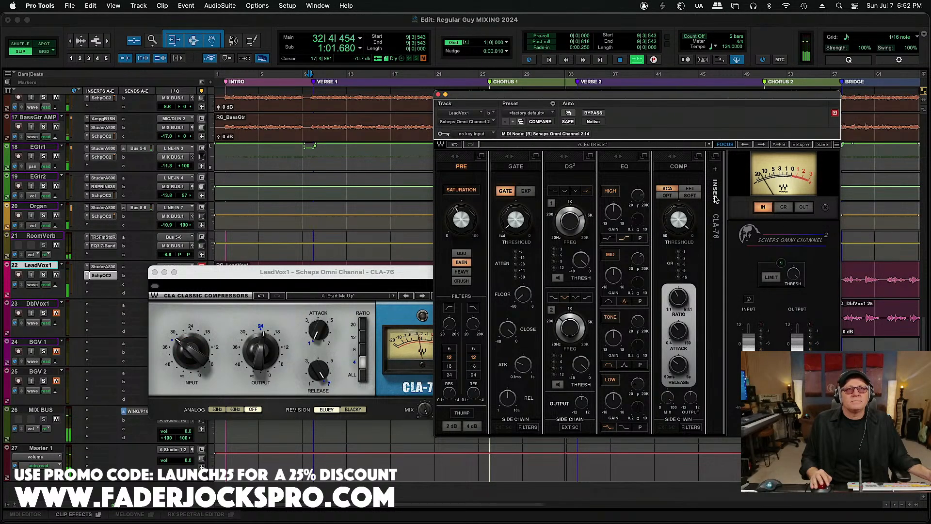
click(715, 196)
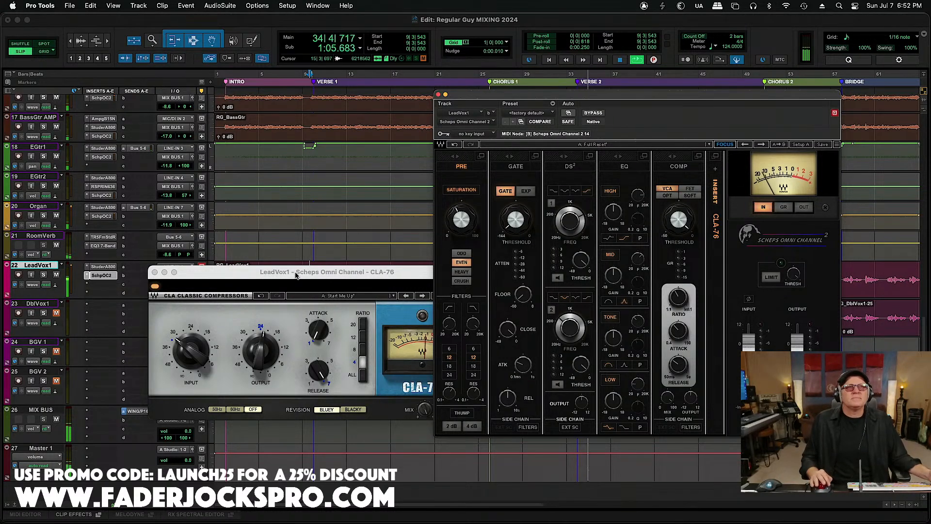
click(155, 273)
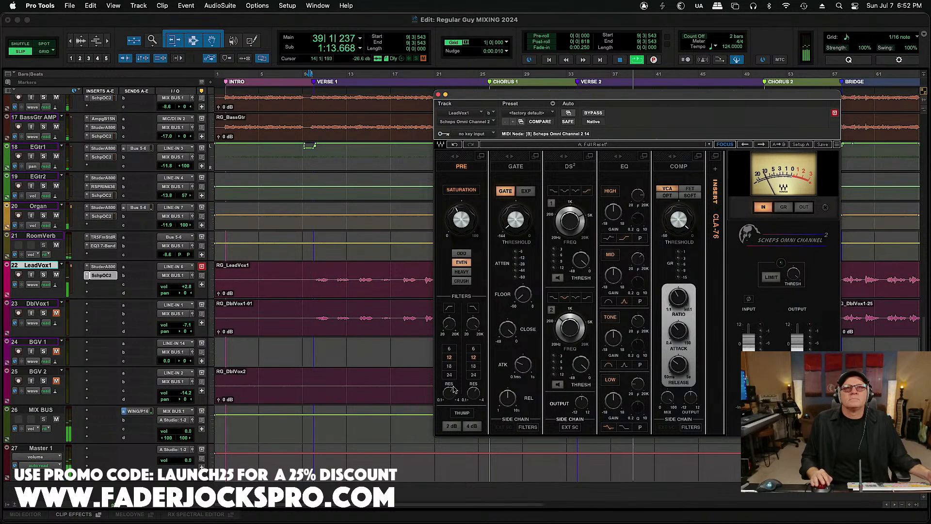
Step: Engage the Omni Channel's low-cut filter and set the MID EQ band to 4065 Hz with a gain of -0.8
drag(449, 326, 449, 320)
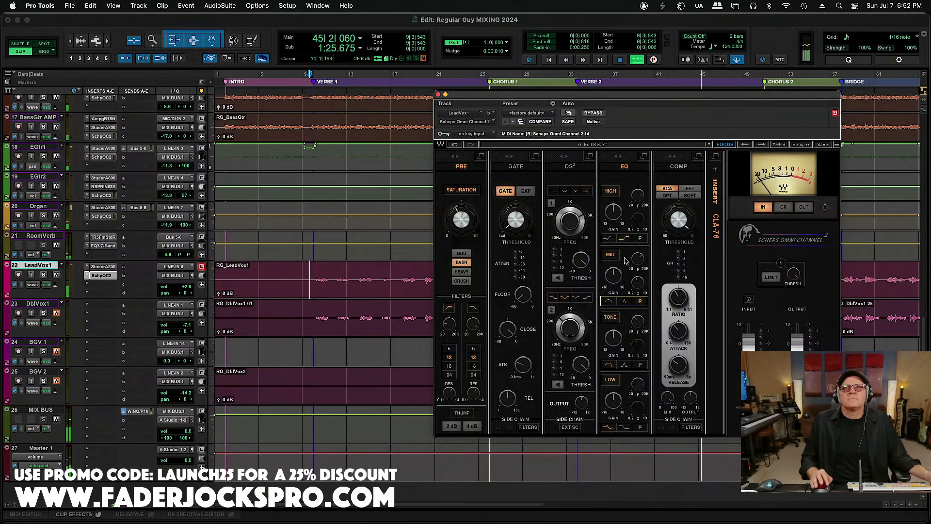
drag(612, 275, 637, 259)
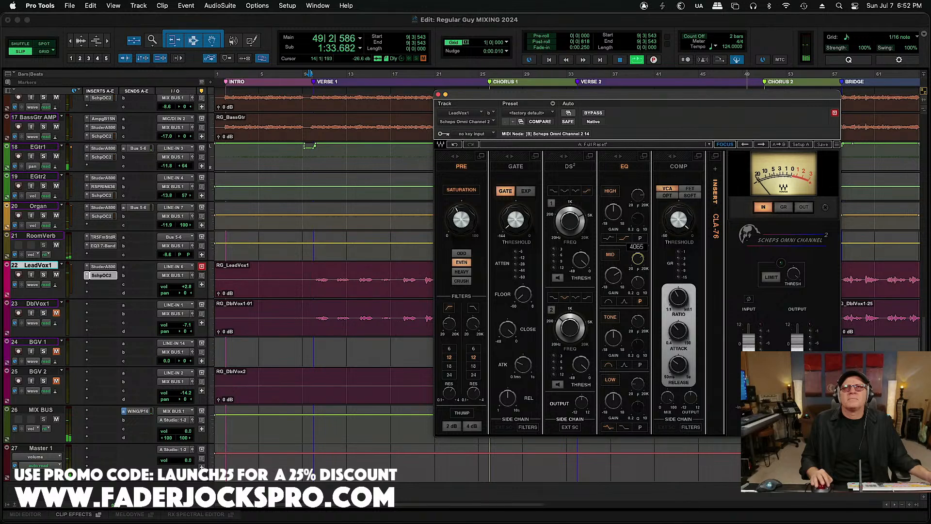
drag(613, 275, 613, 275)
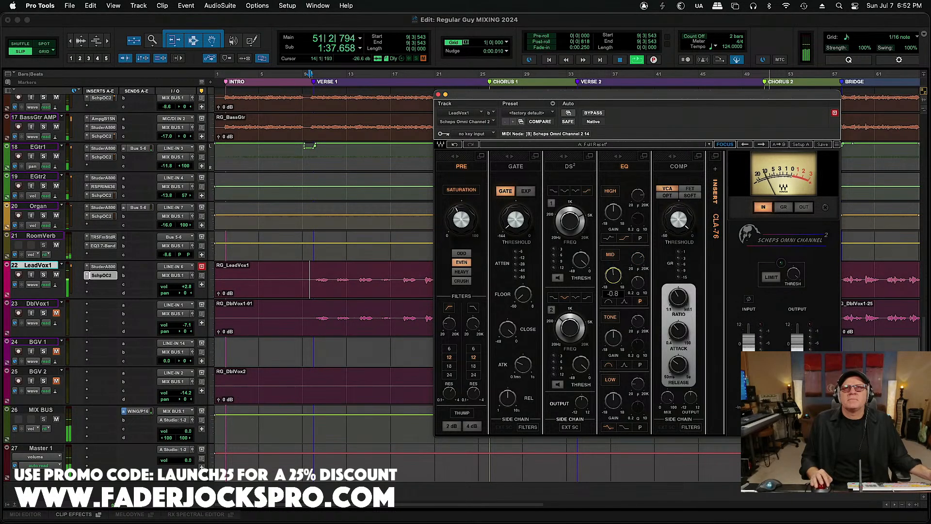
Step: Fine-tune the MID EQ gain, set the HIGH EQ band to 11096 Hz, boost its gain slightly and stop playback
drag(613, 276, 613, 276)
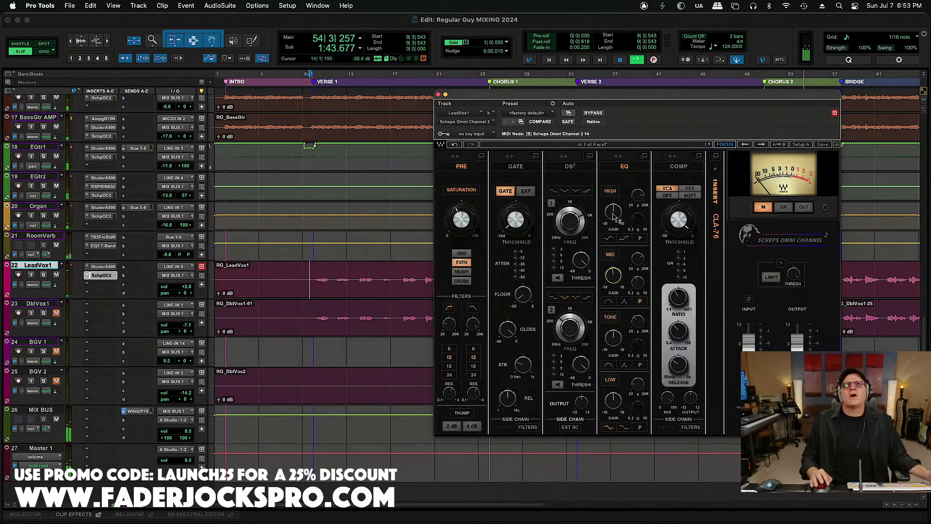
drag(638, 195, 639, 195)
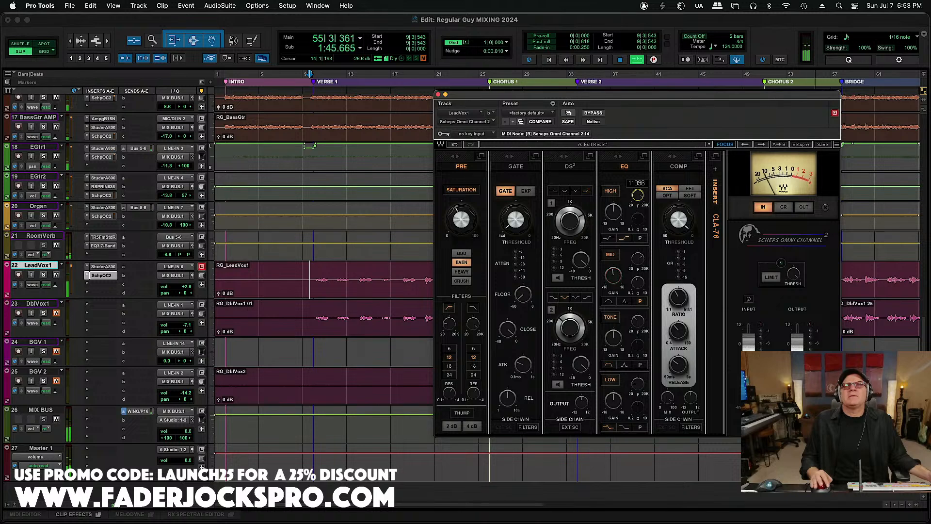
drag(614, 214, 614, 205)
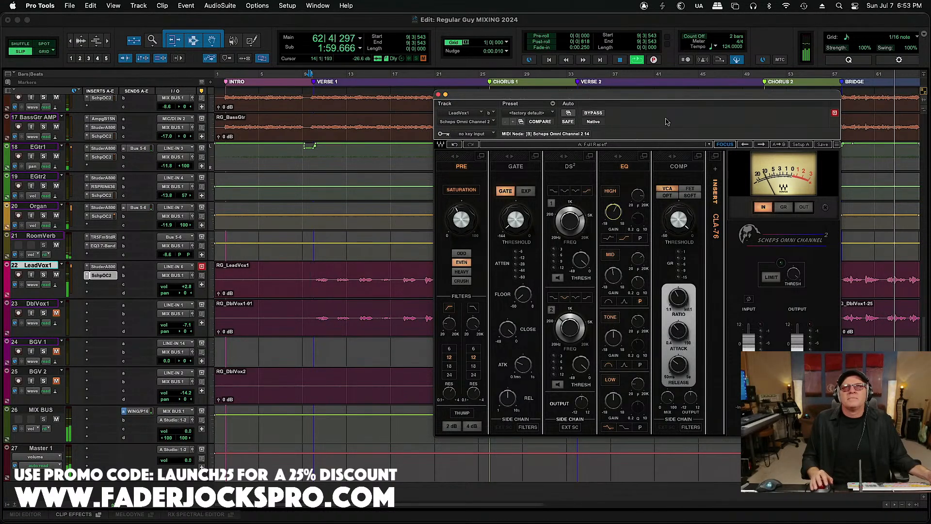
key(space)
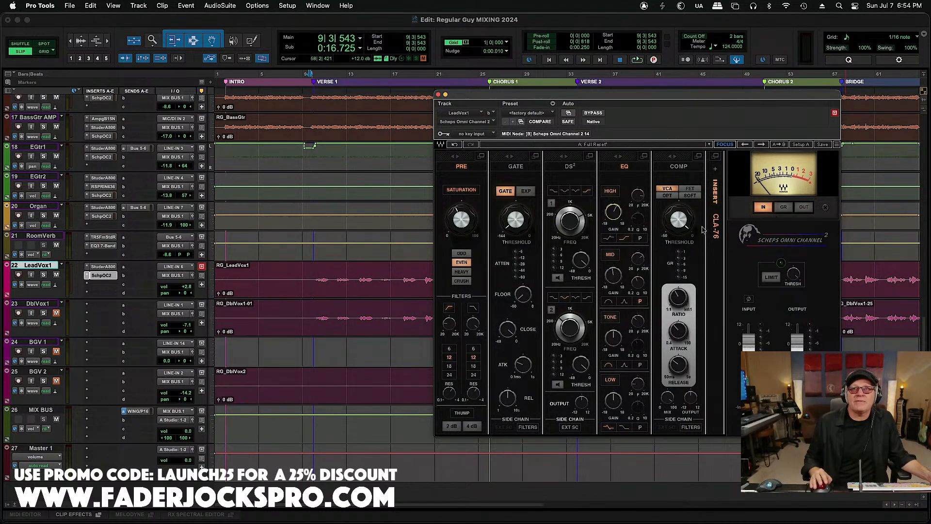
Step: Reorder the Omni Channel so the CLA-76 insert sits between GATE and DS², and move the plug-in window clear of the chorus clips
drag(719, 247, 550, 252)
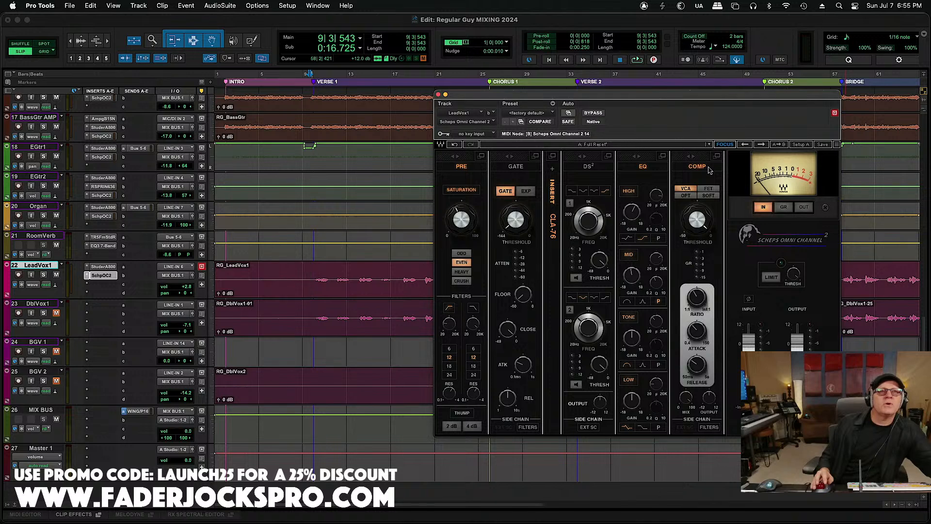
mouse_move(534, 99)
mouse_down()
mouse_move(219, 127)
mouse_move(537, 117)
mouse_up()
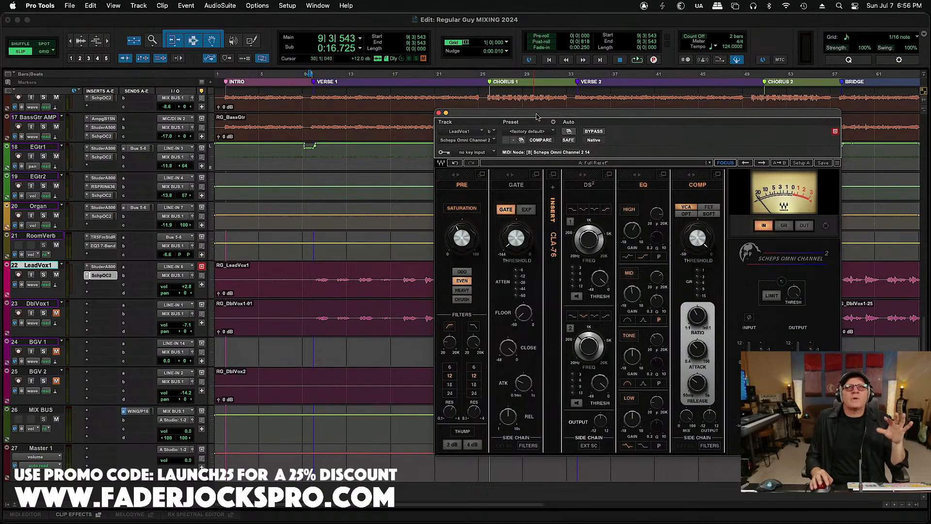
drag(537, 116, 143, 128)
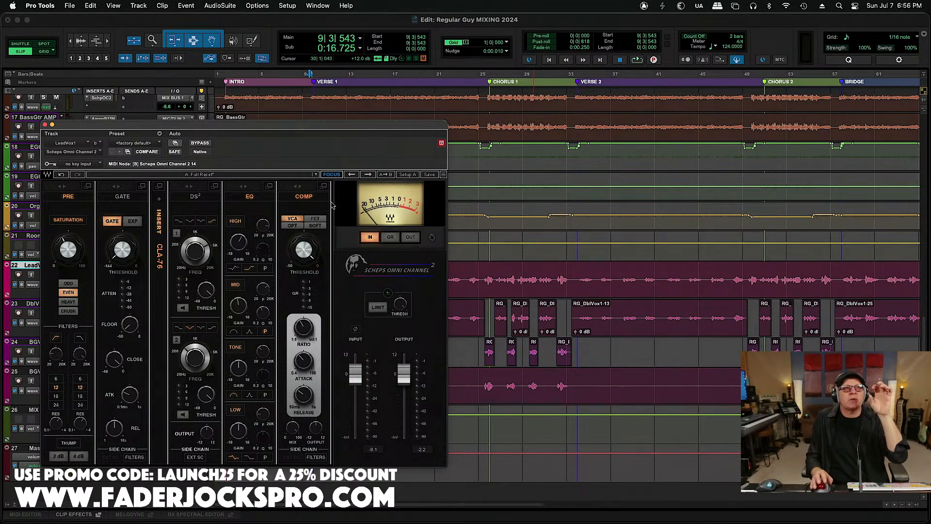
Step: Switch the COMP module to OPT mode and play the Chorus 1 section of the LeadVox1 clip
click(293, 226)
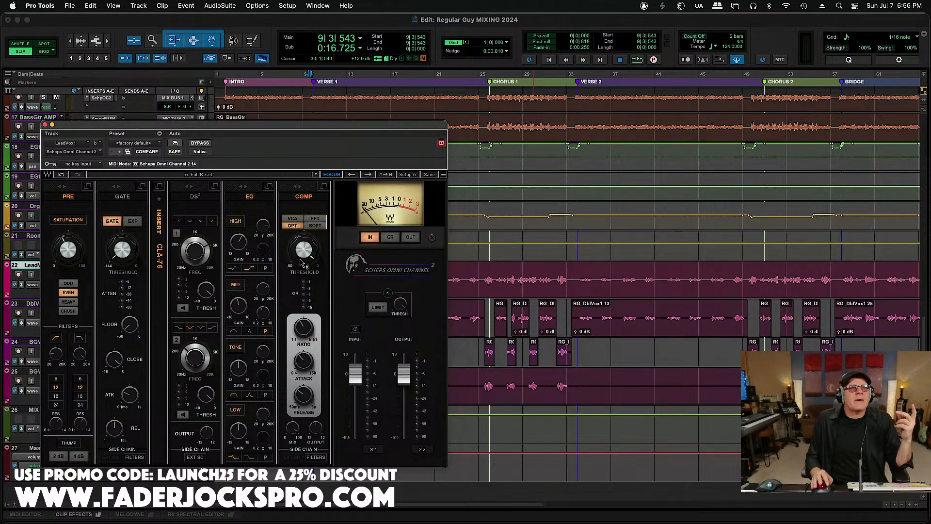
mouse_move(307, 247)
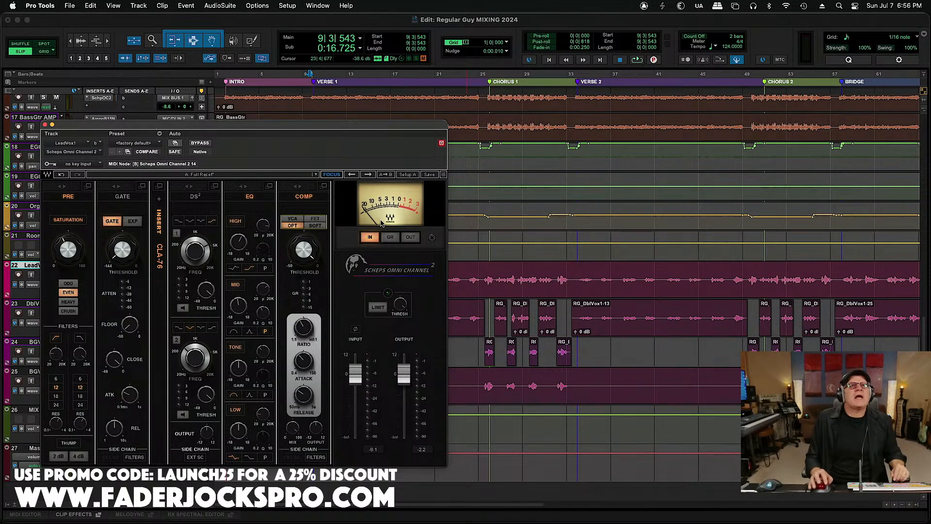
click(483, 276)
drag(483, 276, 573, 287)
key(space)
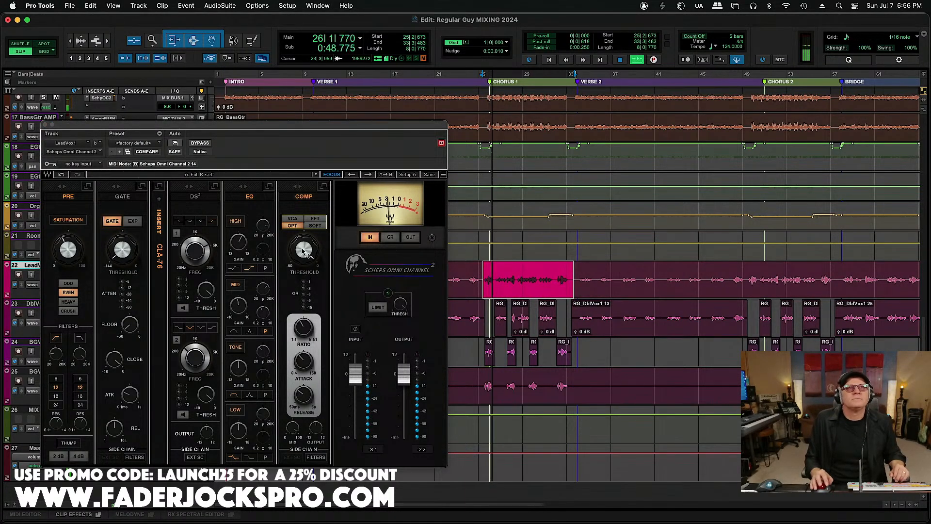
Step: Set the compressor's ratio to 3.0:1 and its threshold to about -20.25 while the chorus plays, stopping playback when done
mouse_move(303, 328)
drag(299, 328, 299, 330)
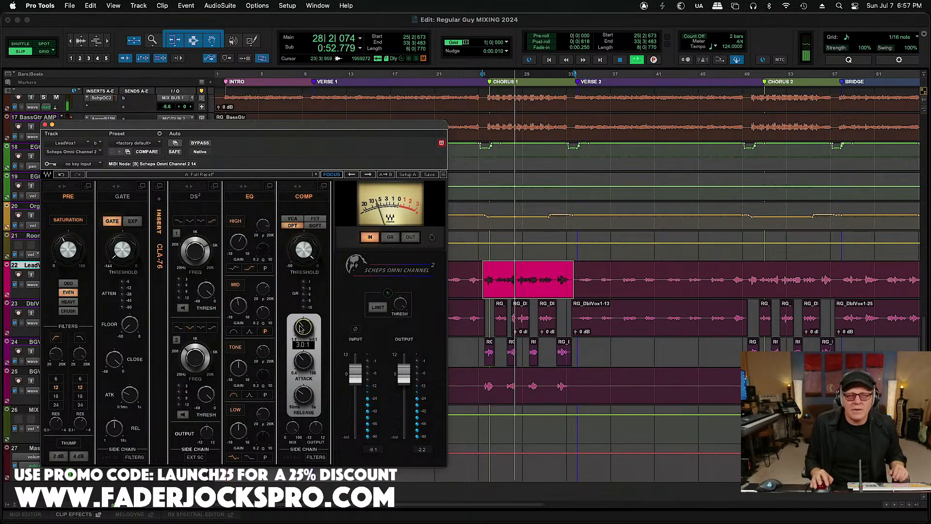
drag(297, 258, 300, 257)
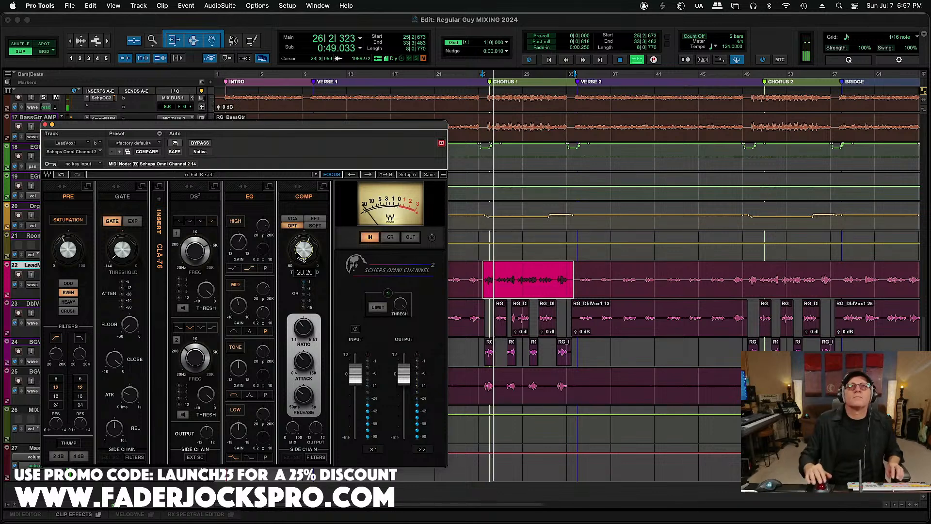
key(space)
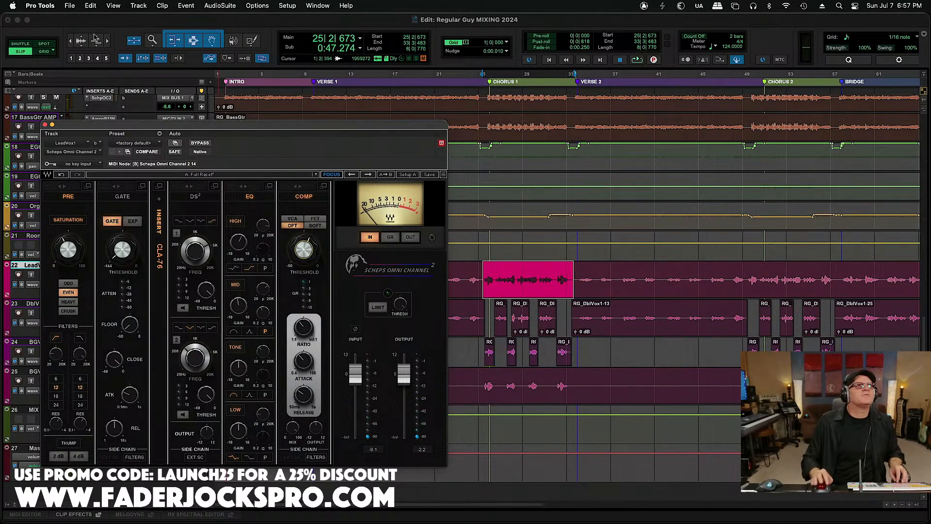
Step: Switch to Grid mode and loop playback of the Chorus 1 lead vocal from bar 25, trimming the selection's end before Verse 2
click(44, 52)
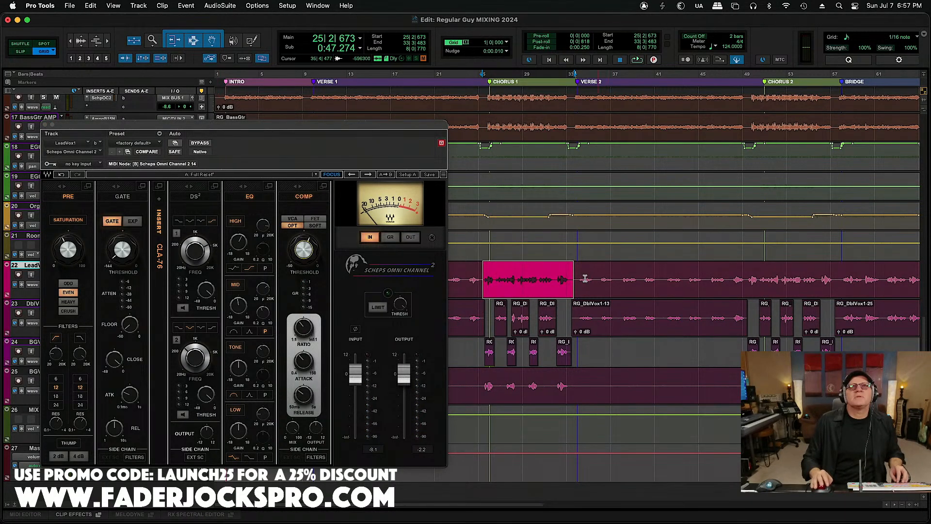
click(578, 275)
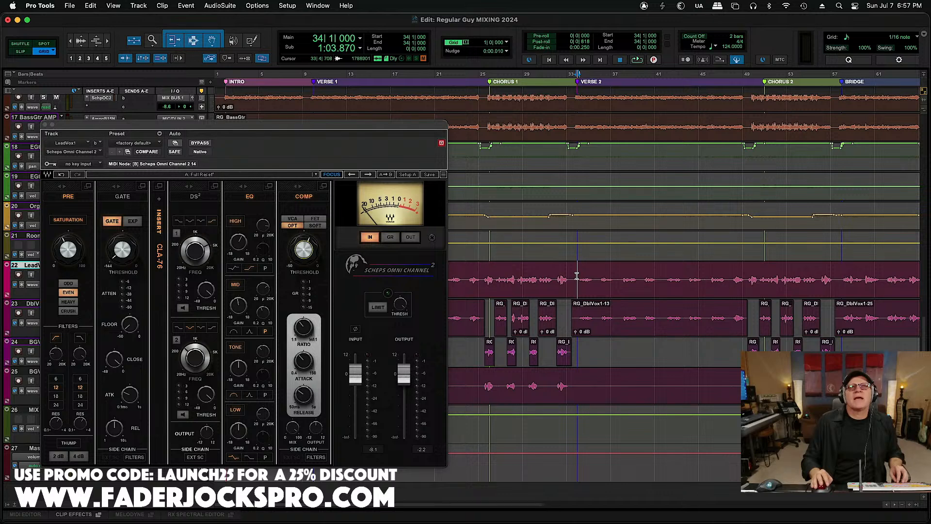
drag(546, 279, 493, 285)
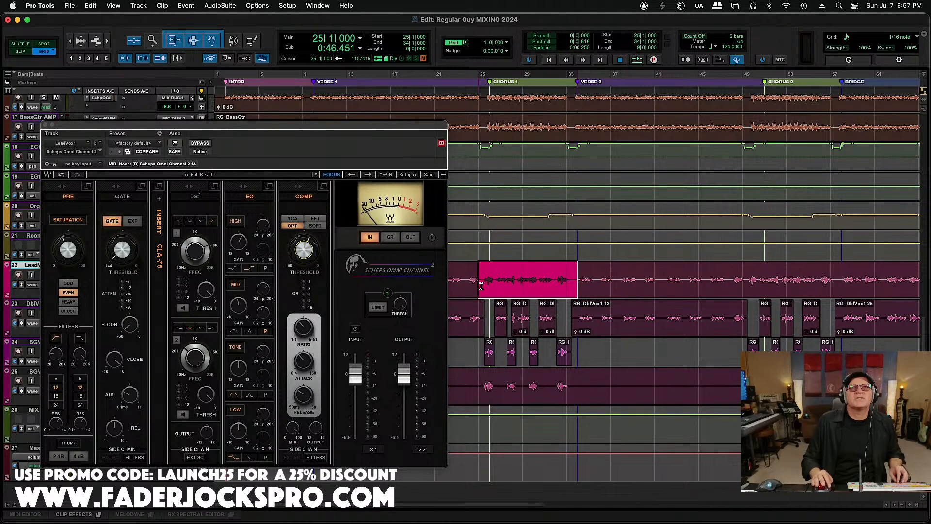
key(space)
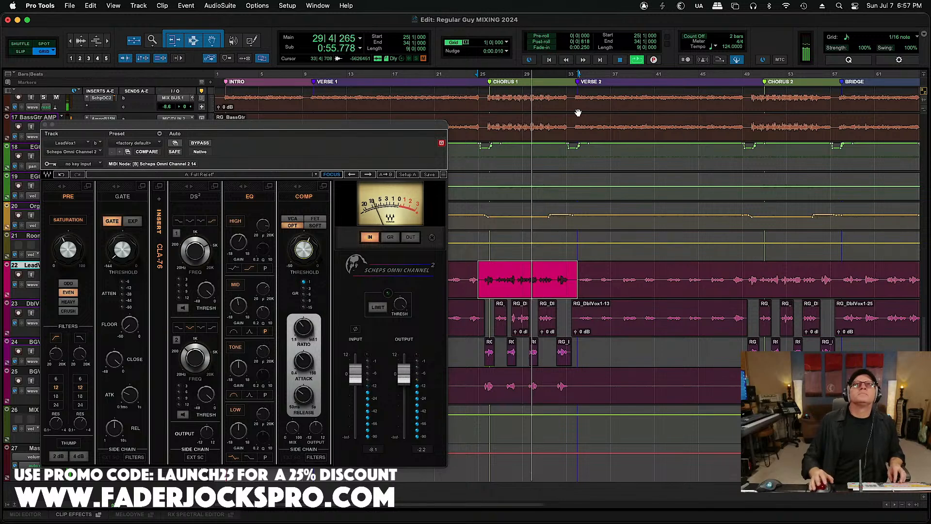
drag(581, 77, 567, 78)
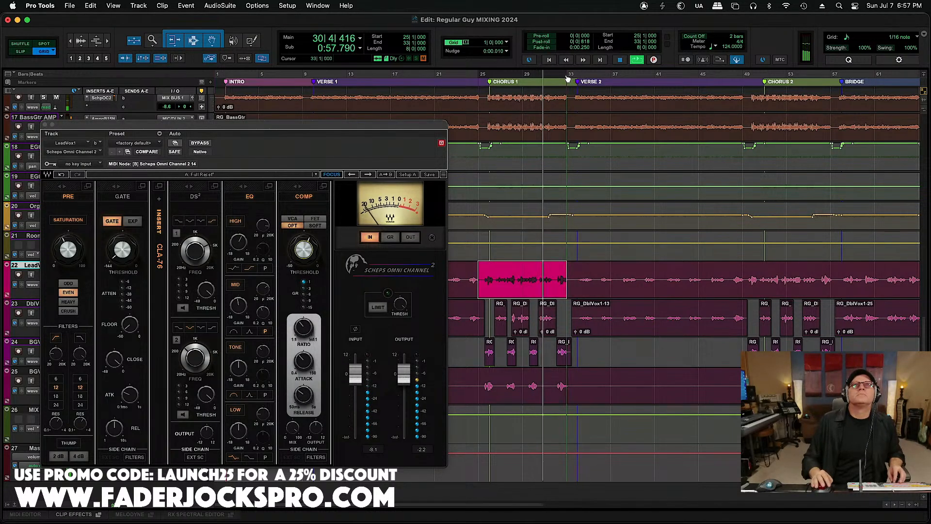
key(super+shift+l)
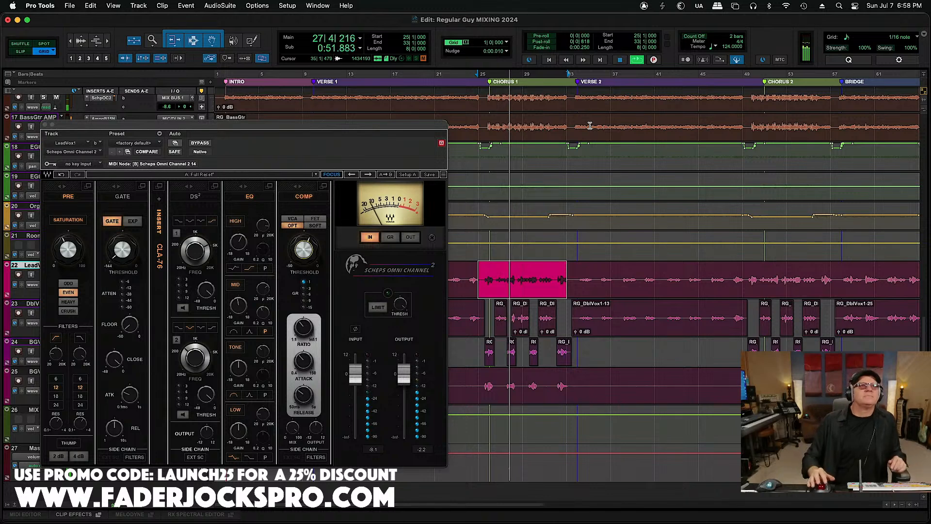
Step: Adjust the MID EQ gain and shape the LOW band's frequency and gain during looped playback, stopping it when done
drag(239, 305, 240, 305)
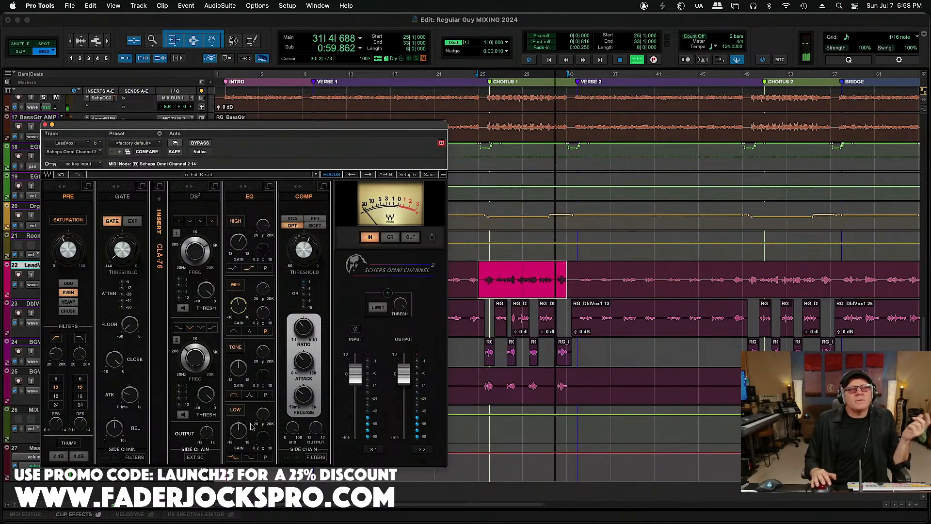
drag(262, 413, 242, 440)
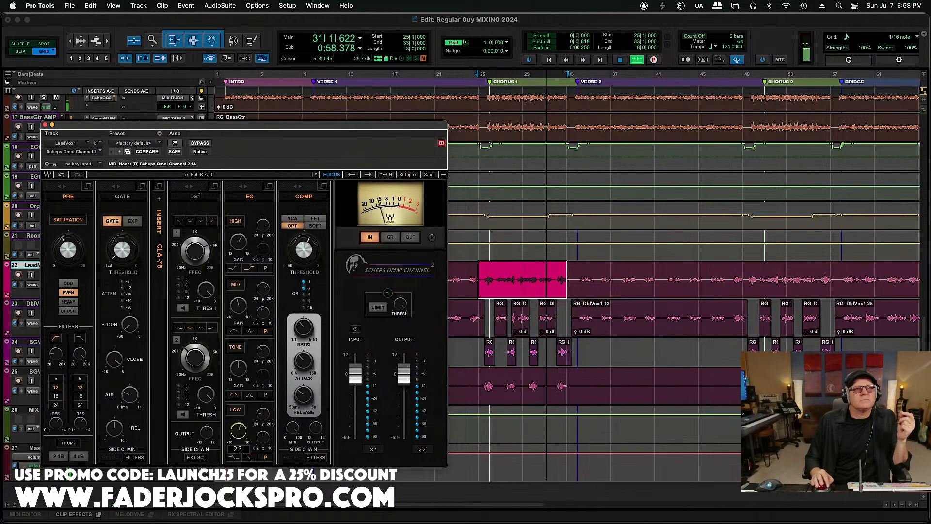
drag(242, 440, 242, 440)
drag(262, 413, 242, 432)
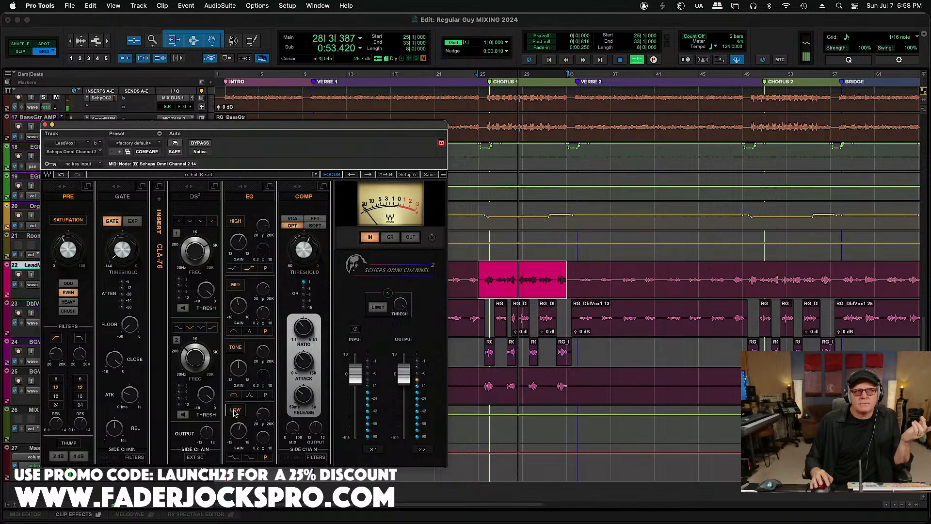
mouse_move(239, 431)
drag(239, 432, 239, 429)
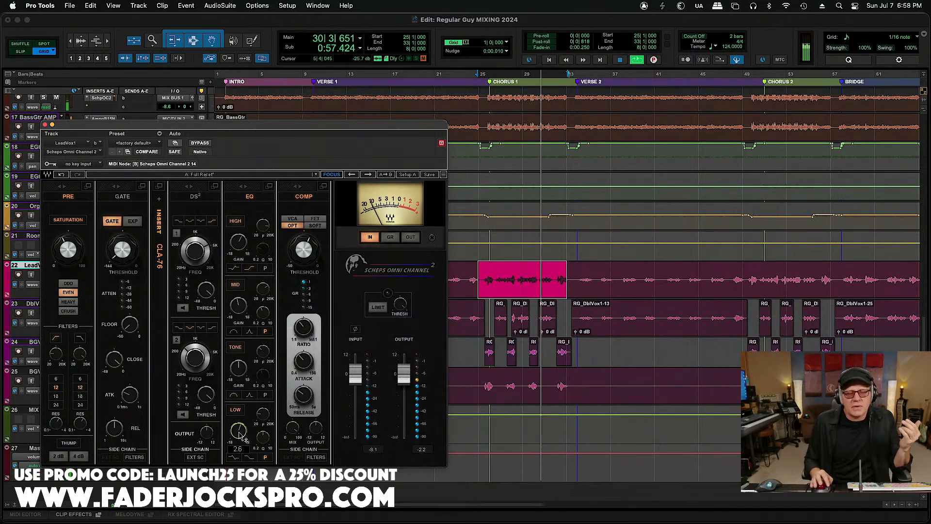
key(space)
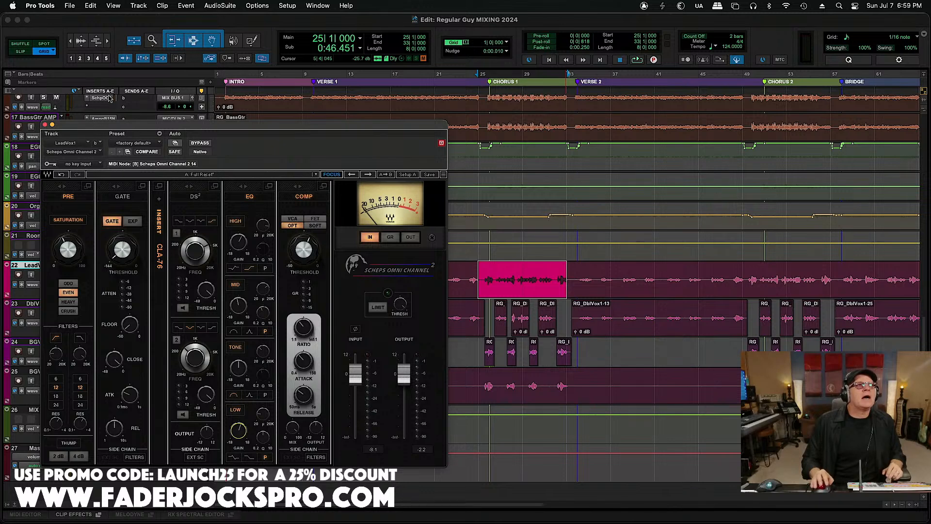
Step: Close the Omni Channel window and audition the processed lead vocal in the mix from the start of Verse 1
click(44, 125)
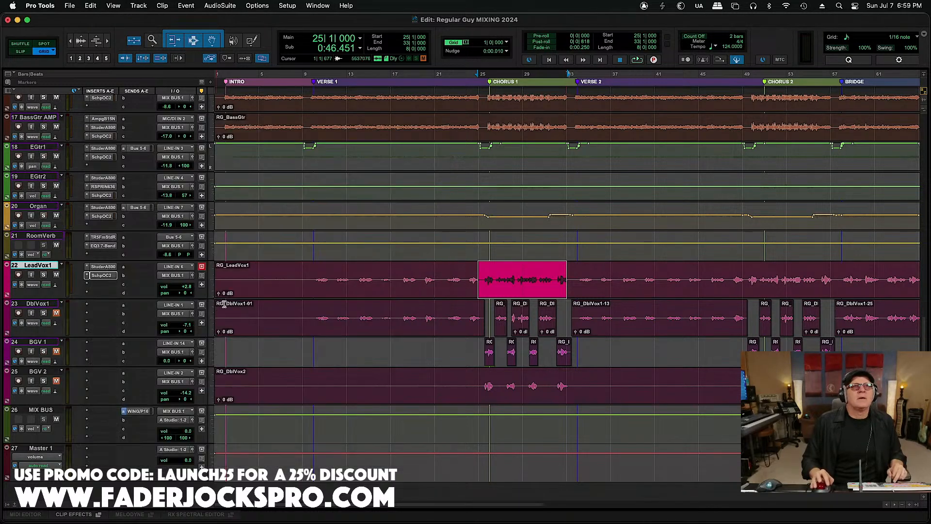
click(313, 276)
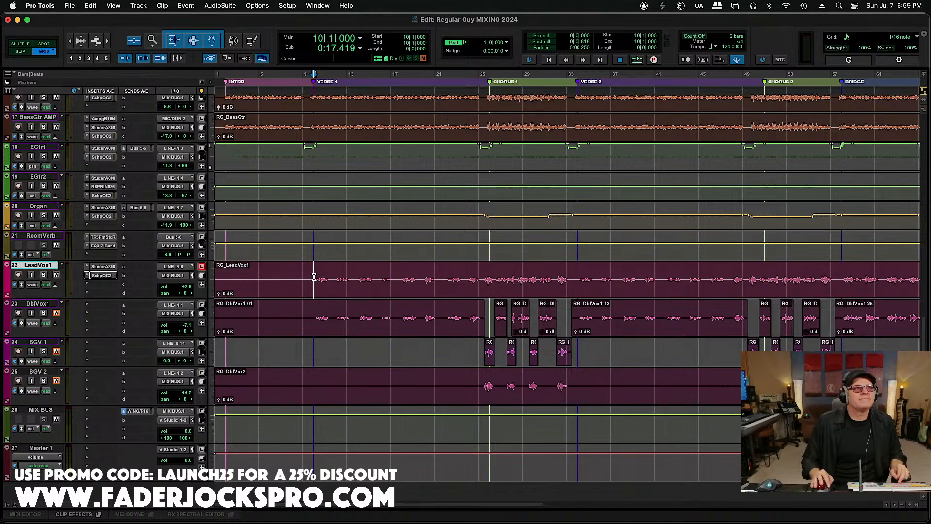
key(space)
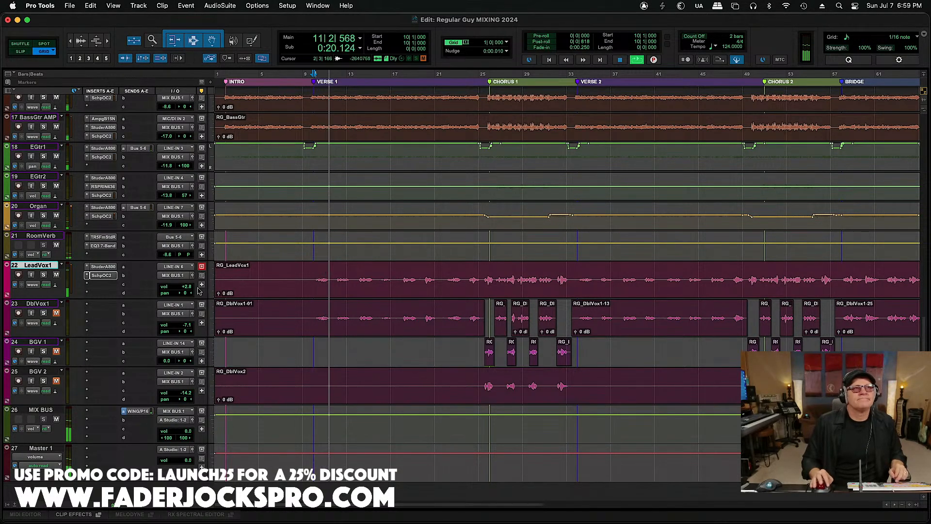
Step: Reopen LeadVox1's Omni Channel, refine the TONE and LOW EQ bands during playback, and close its window
click(102, 276)
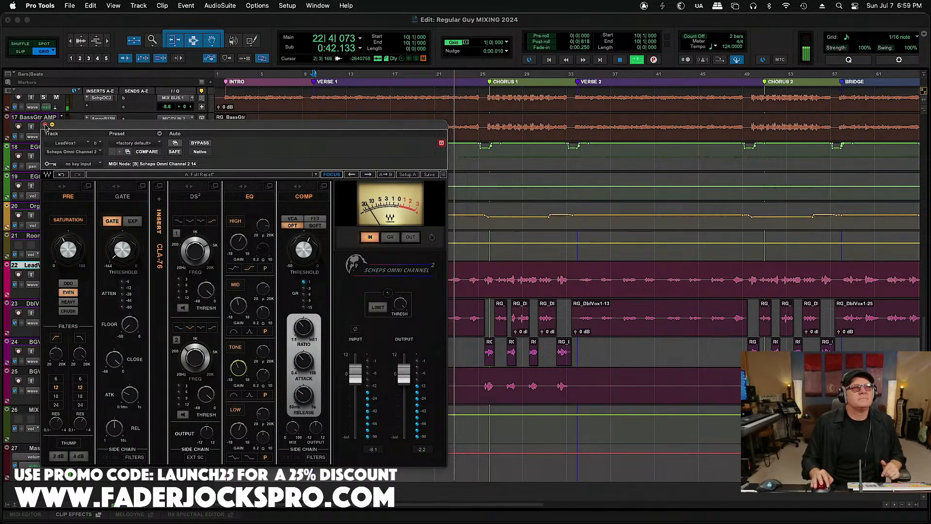
drag(265, 436, 240, 432)
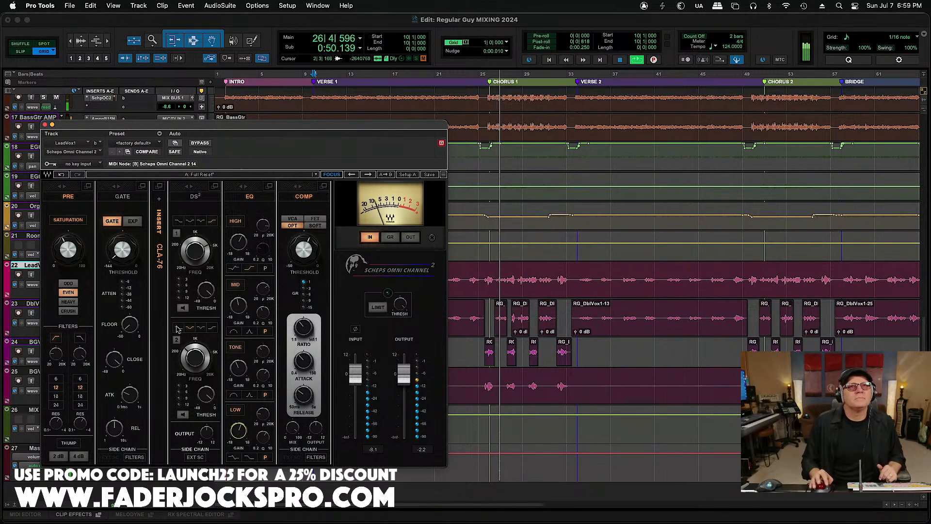
click(45, 125)
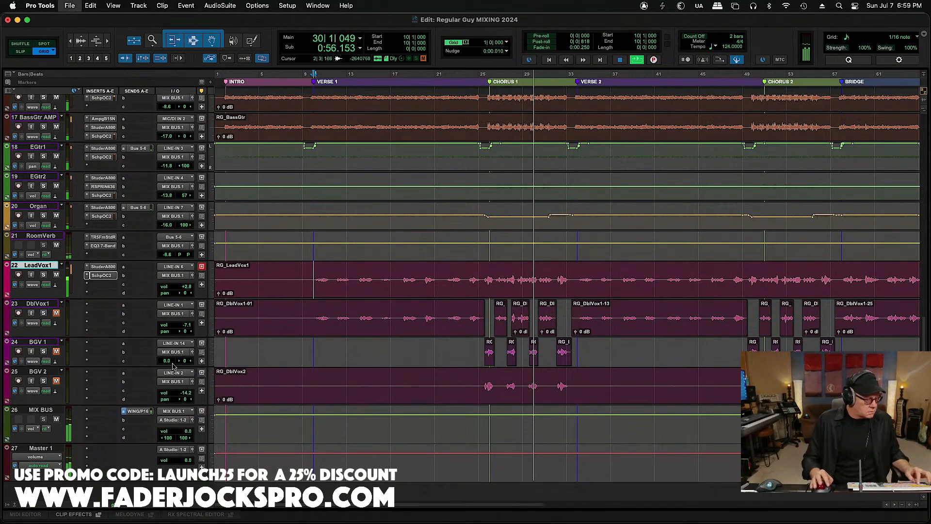
key(space)
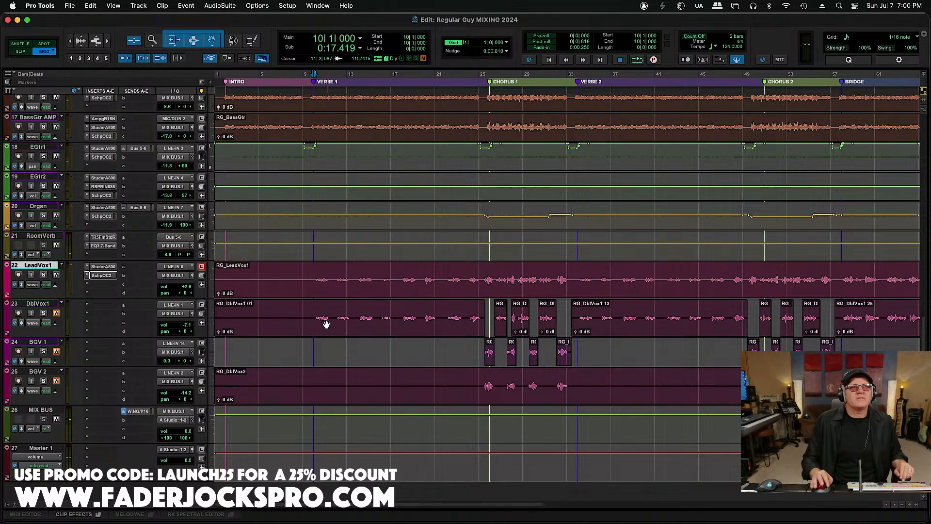
Step: Audition DblVox1 from Verse 1 with StuderA800 and SchpOC2 inserts, setting its volume to -12.2 and LeadVox1 to -0.2
key(space)
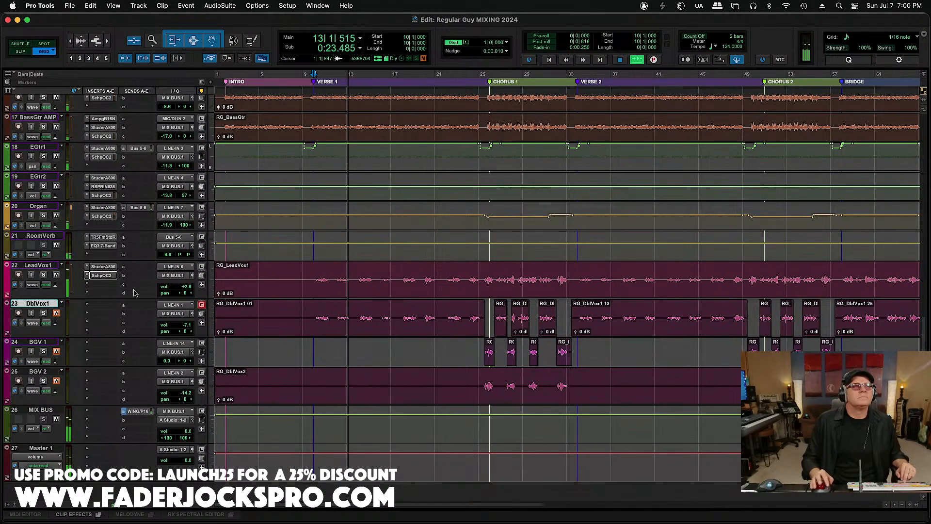
key(space)
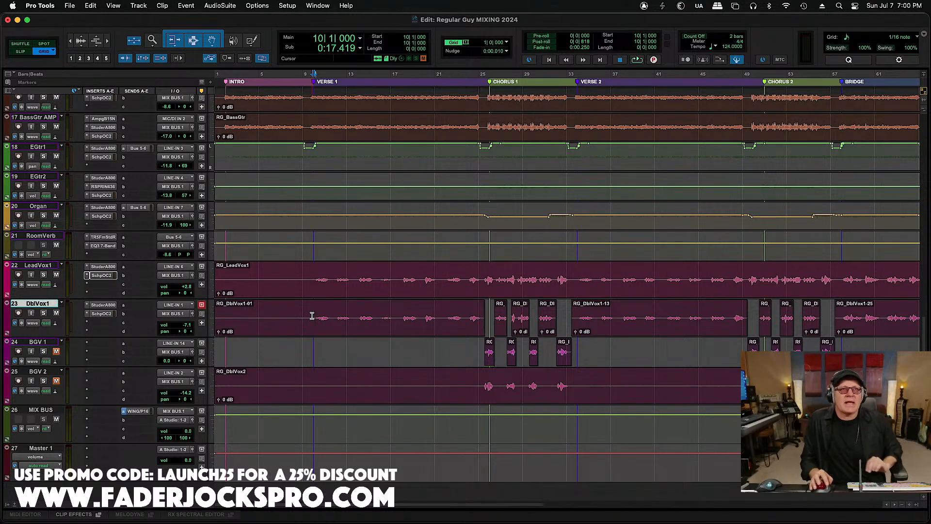
key(space)
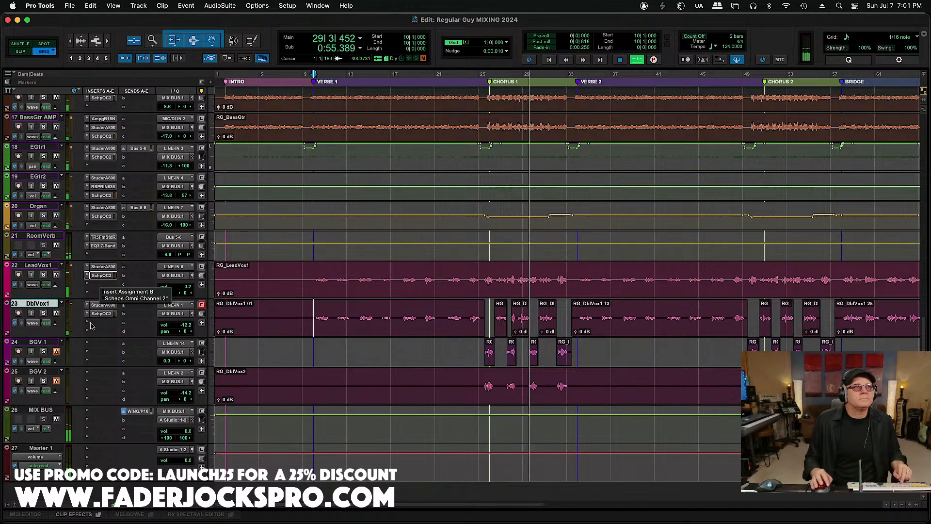
key(space)
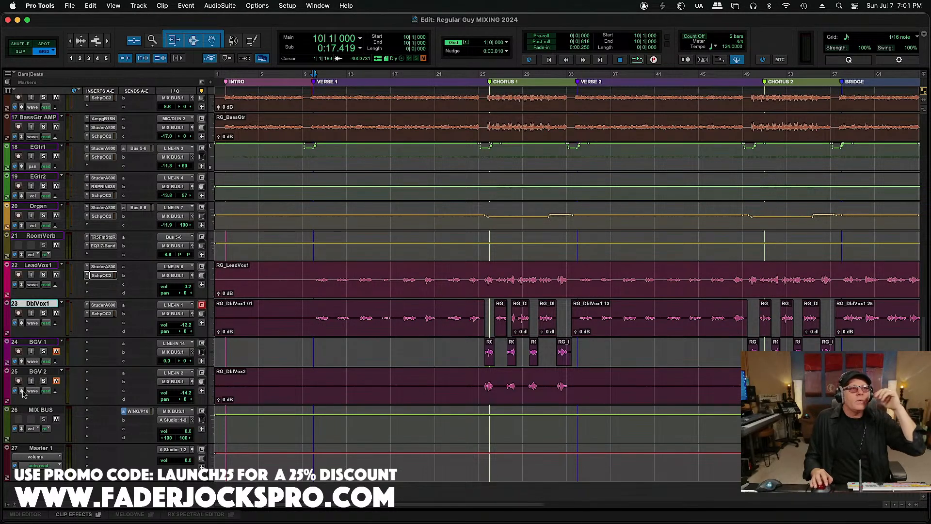
Step: Create three new stereo aux input tracks directly below BGV 2
click(36, 373)
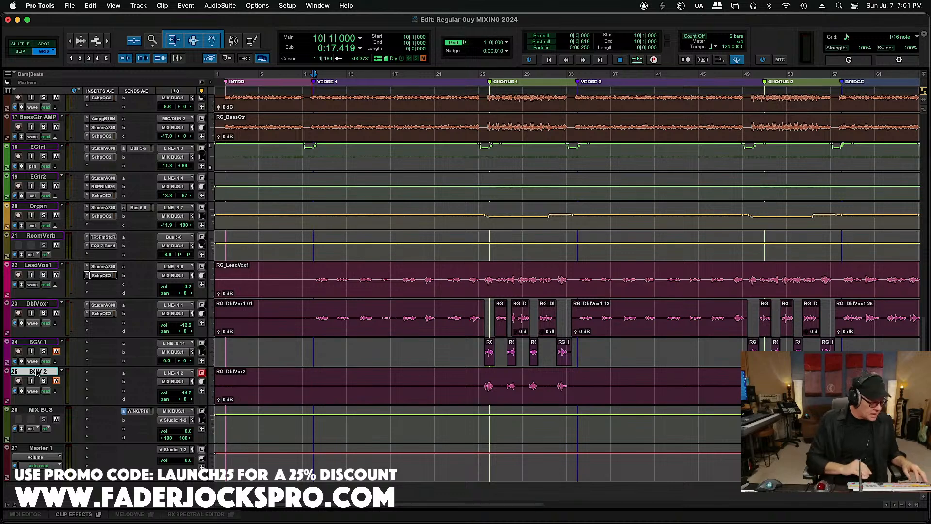
key(shift+super+n)
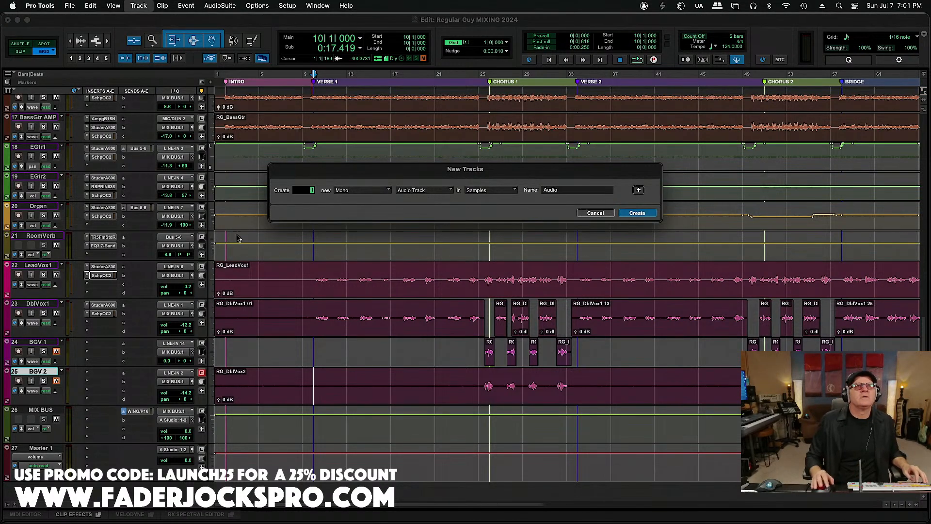
click(353, 190)
click(352, 200)
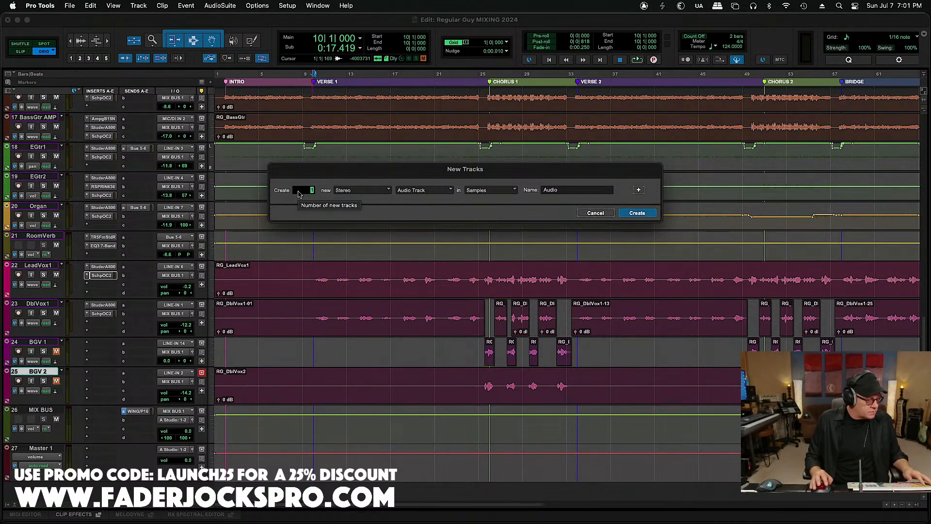
text(3)
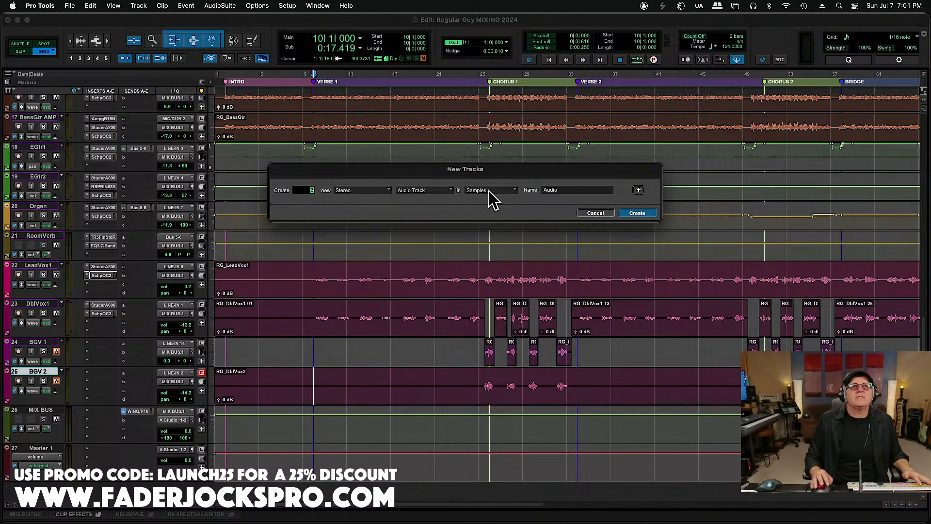
click(447, 191)
click(441, 198)
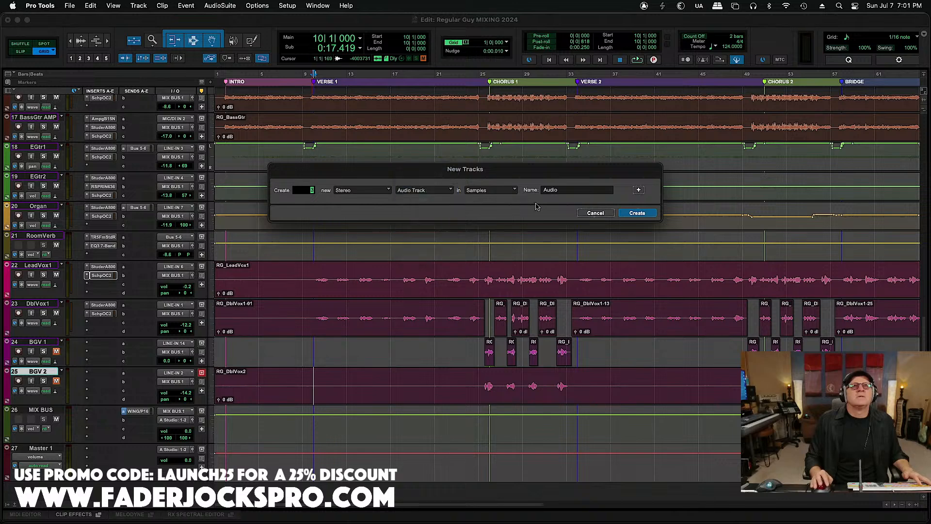
click(637, 213)
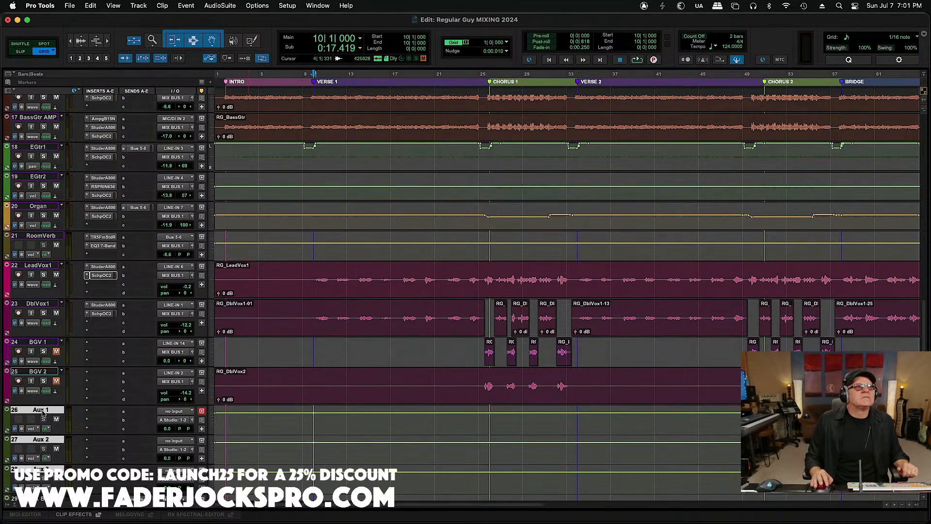
Step: Colour the three new aux tracks yellow and close the colour palette
double_click(8, 420)
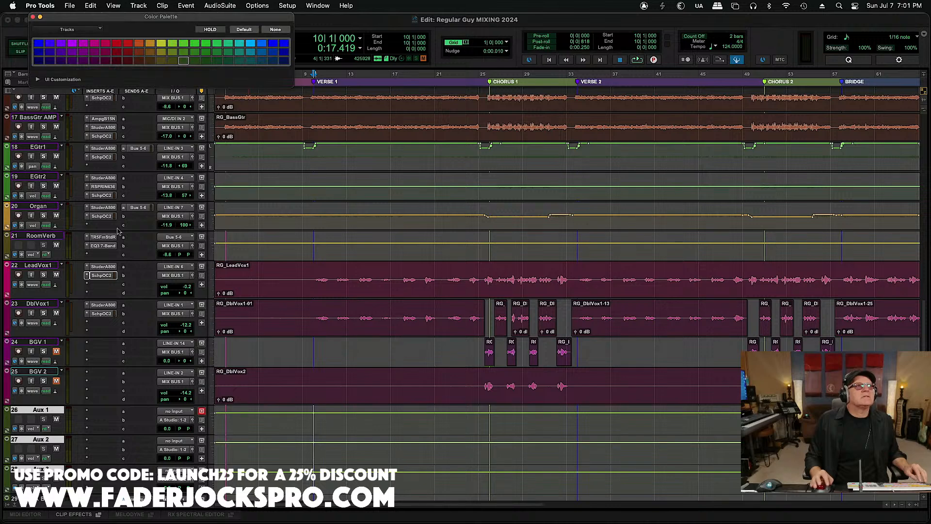
click(161, 53)
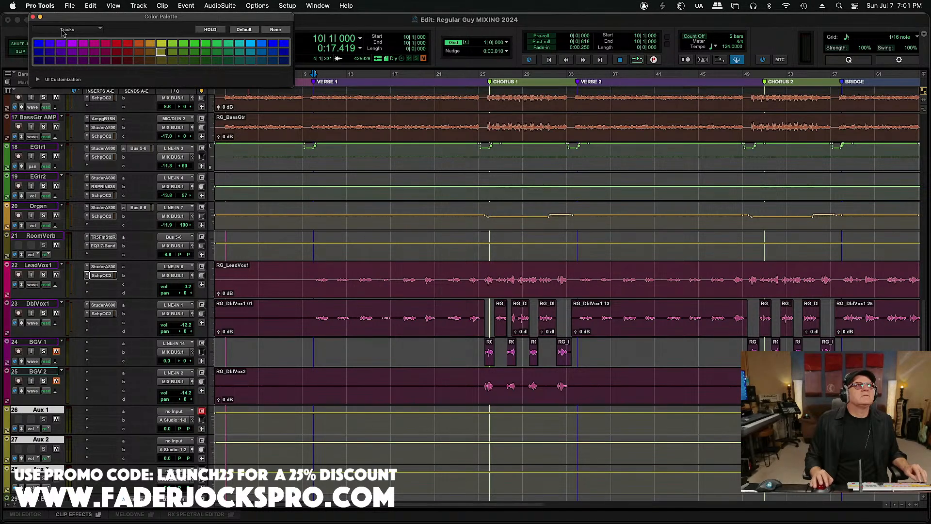
click(33, 17)
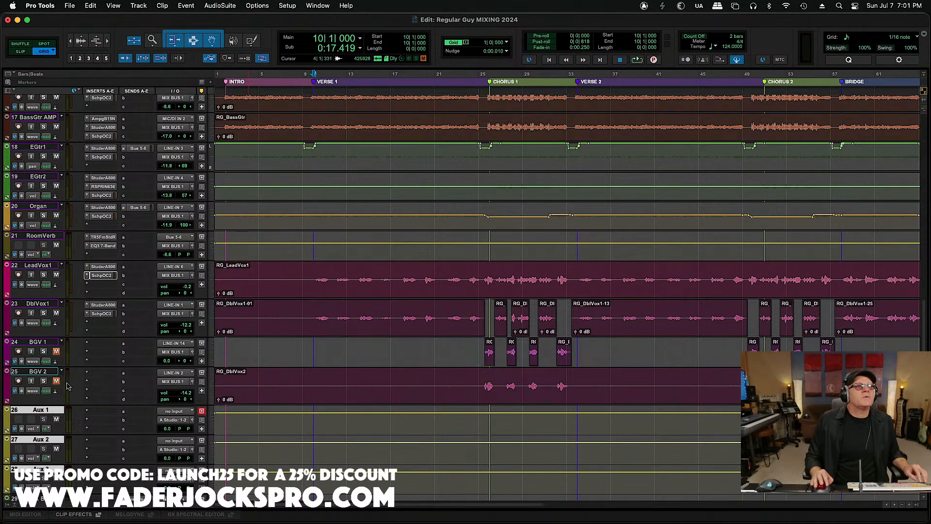
Step: Rename Aux 1, Aux 2 and Aux 3 as ADT LD, ADT BG and VOC VERB
double_click(48, 411)
text(ADT LD)
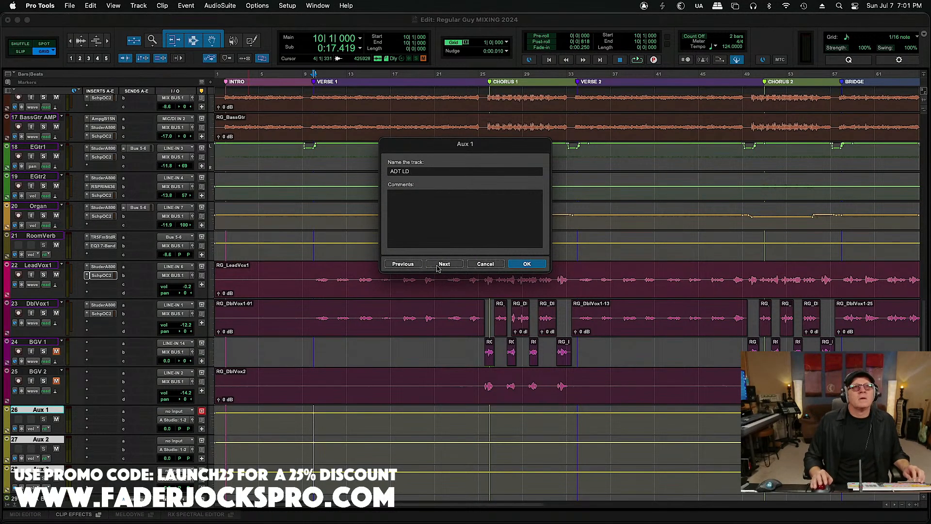
click(443, 263)
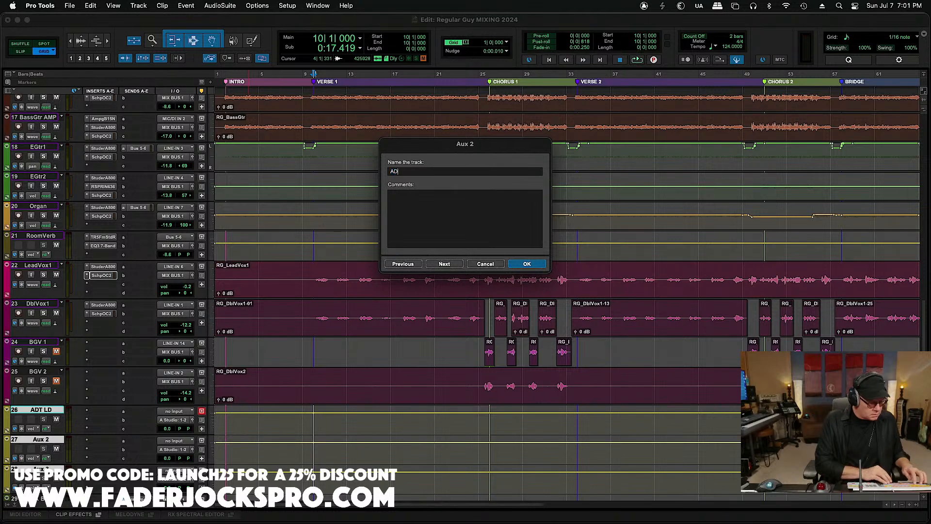
text(ADT BG)
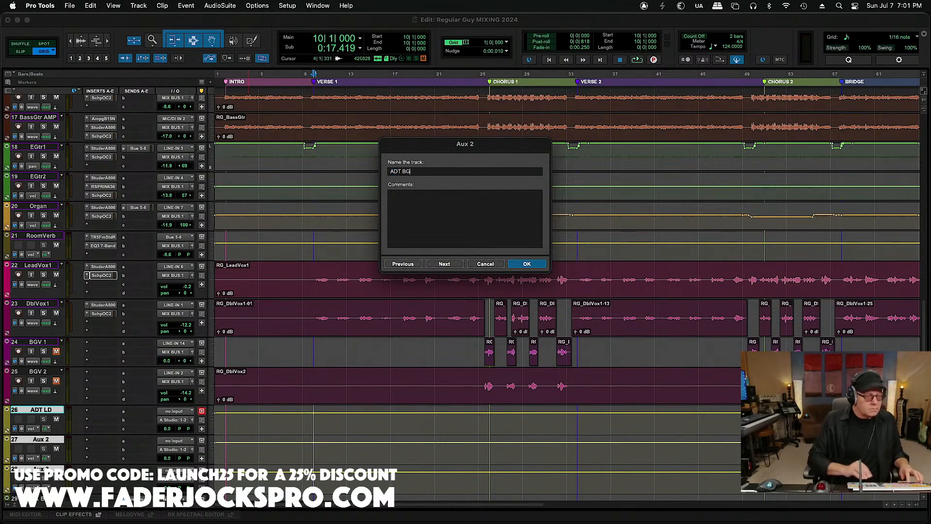
click(452, 265)
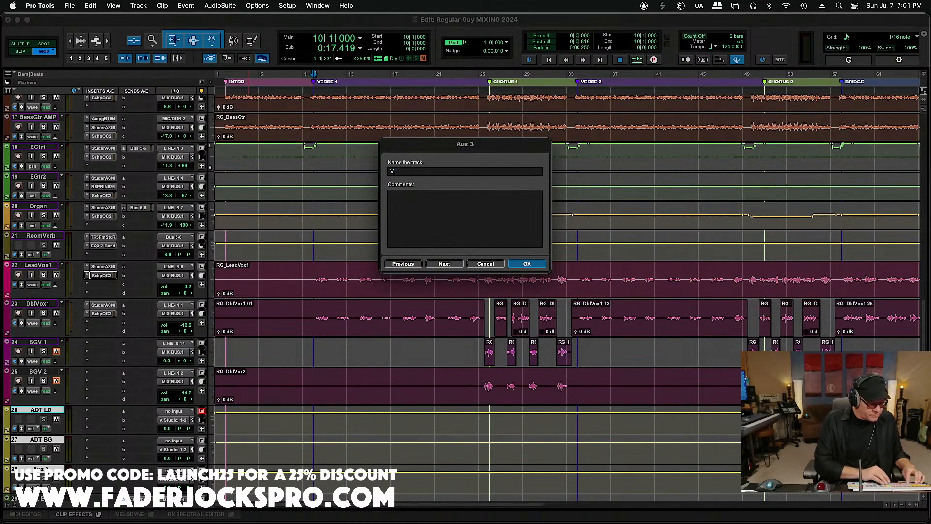
text(VOC VERB)
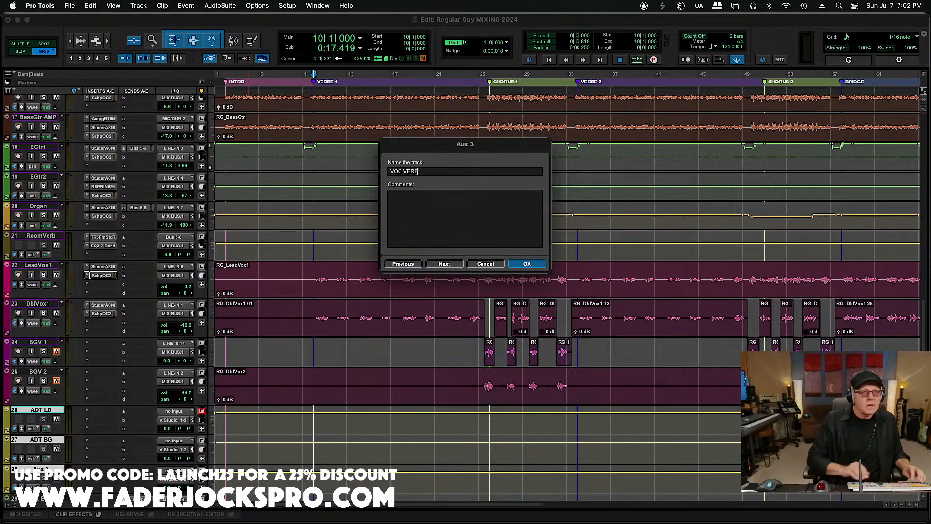
key(Return)
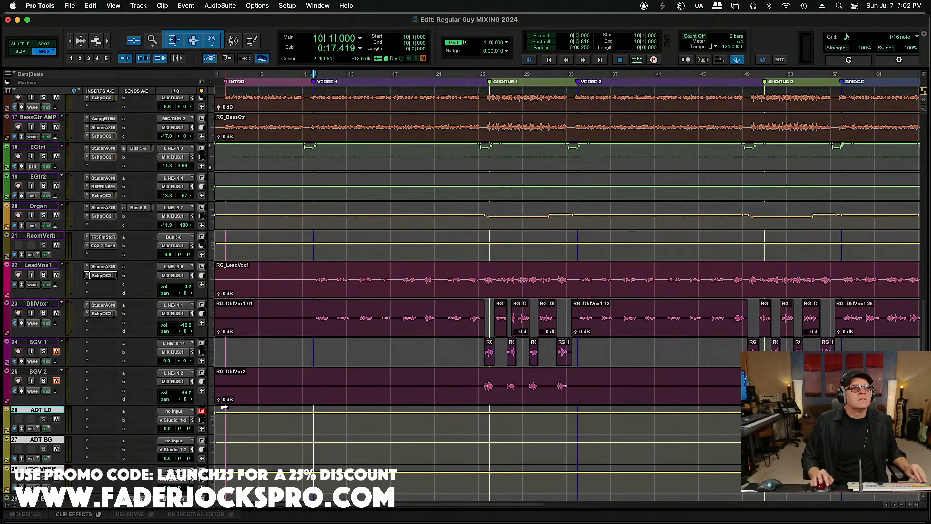
Step: Route the outputs of the selected ADT LD, ADT BG and VOC VERB tracks to MIX BUS
click(181, 422)
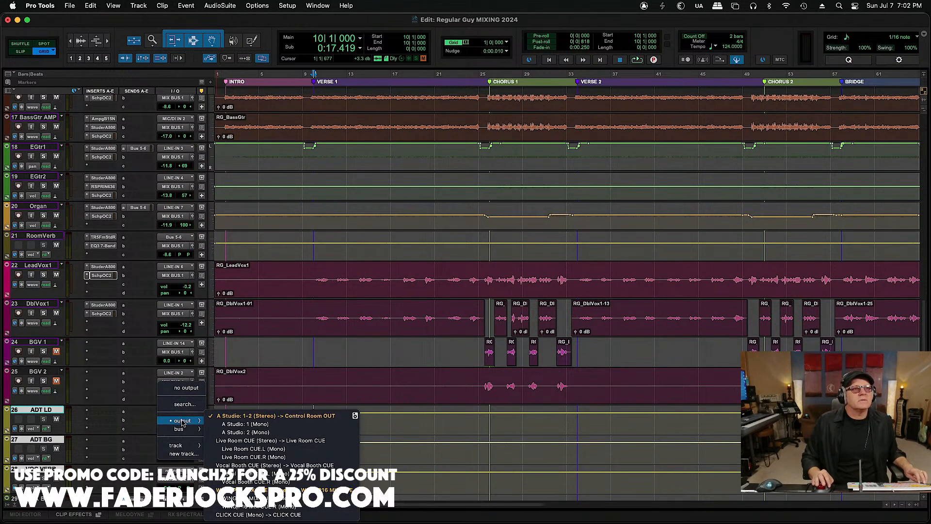
mouse_move(182, 428)
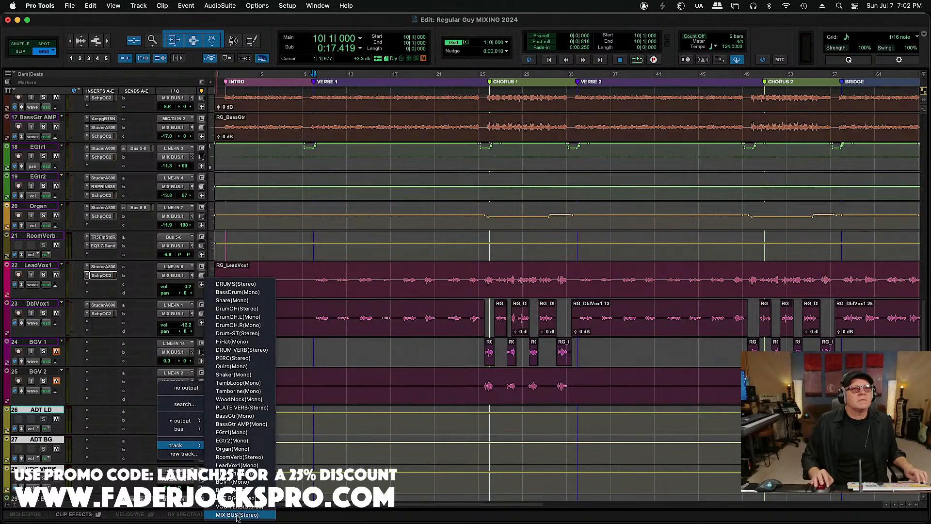
click(236, 517)
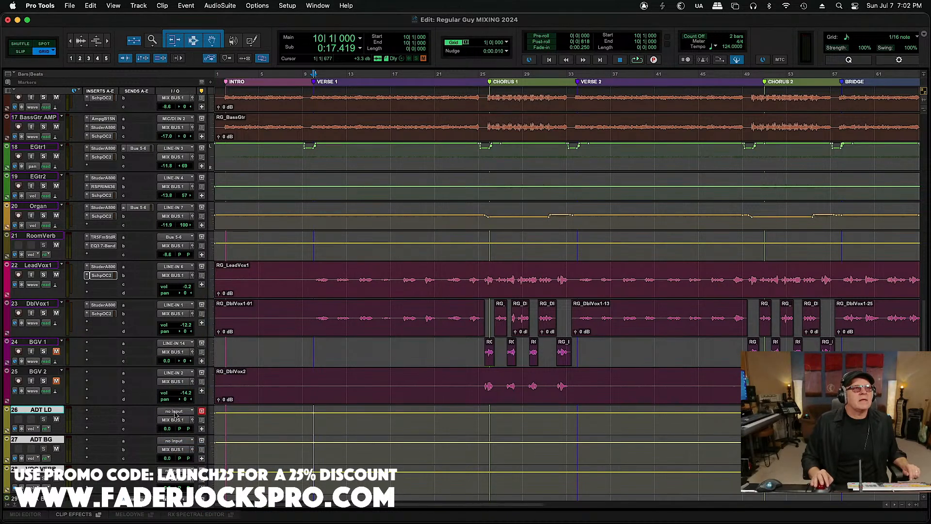
Step: Set the inputs of ADT LD, ADT BG and VOC VERB to Bus 9-10, Bus 11-12 and Bus 13-14, and save the session
click(175, 412)
mouse_move(184, 420)
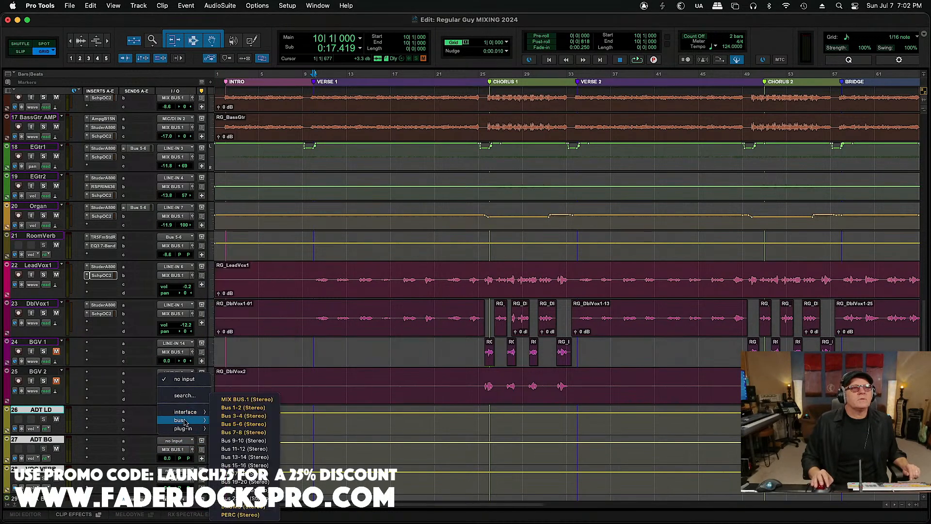
click(218, 440)
click(183, 443)
mouse_move(184, 449)
click(218, 451)
click(176, 470)
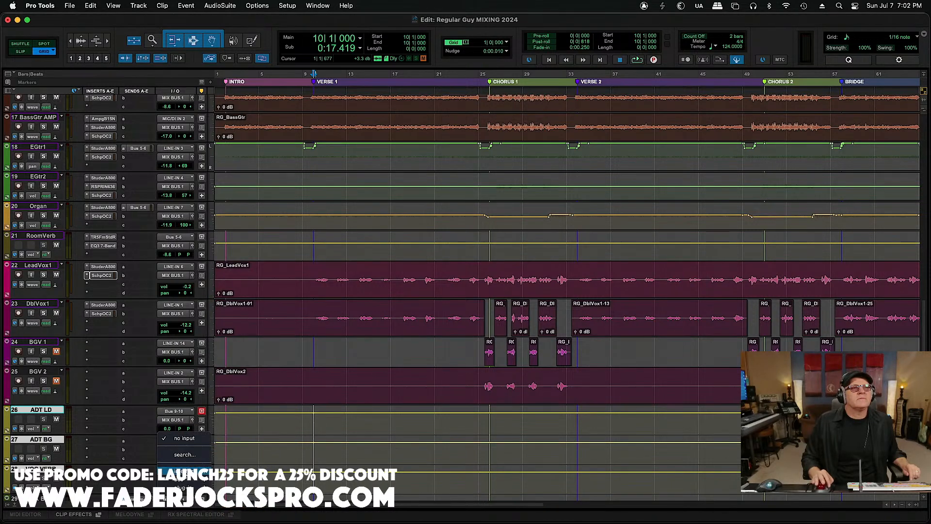
mouse_move(184, 471)
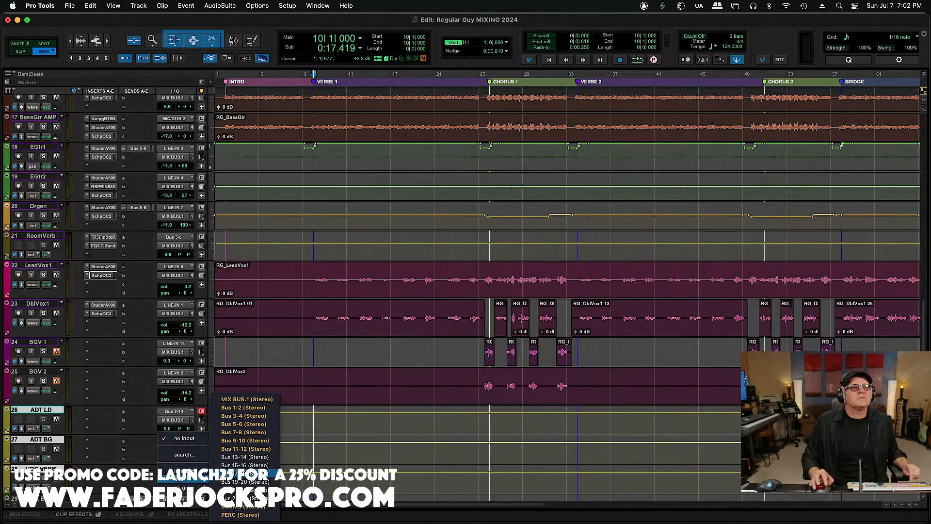
click(232, 456)
key(super+s)
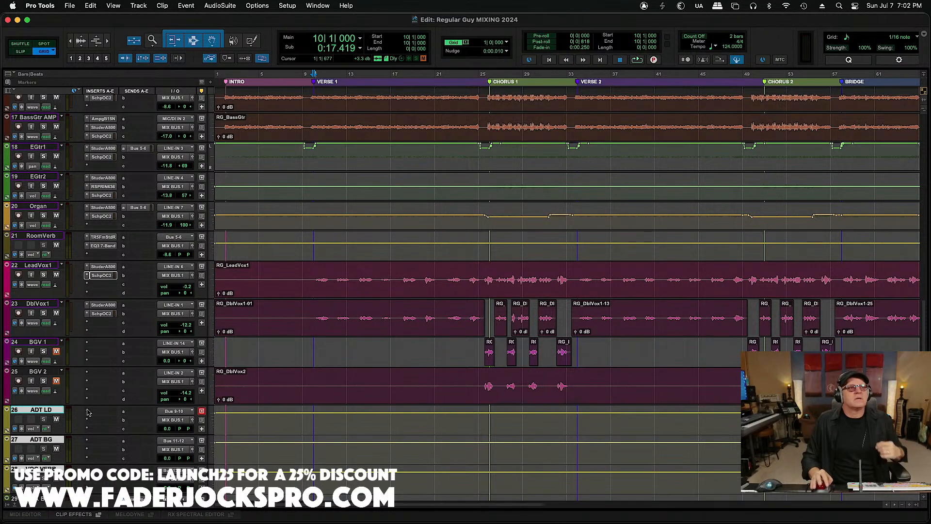
Step: Insert the Waves Reel ADT2V (stereo) plug-in on ADT LD and move its window clear of the track controls
click(121, 412)
mouse_move(124, 413)
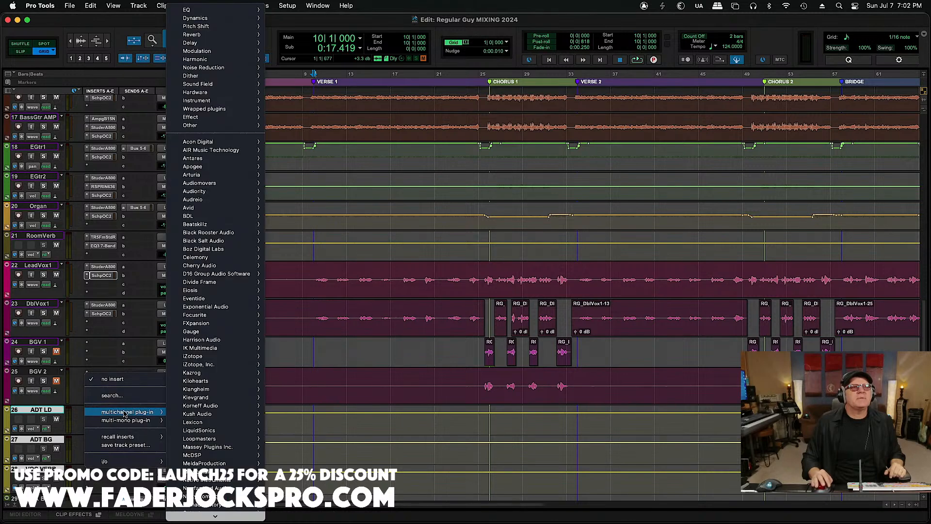
mouse_move(215, 515)
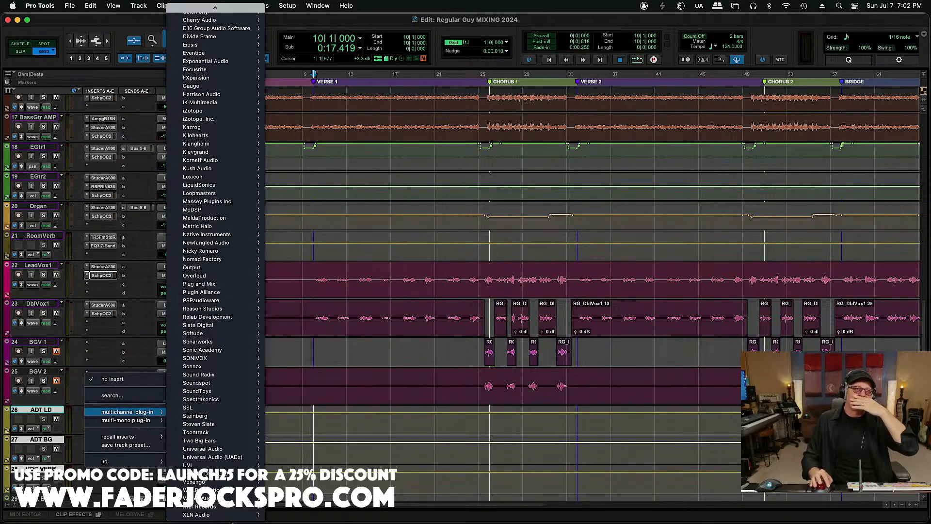
mouse_move(223, 490)
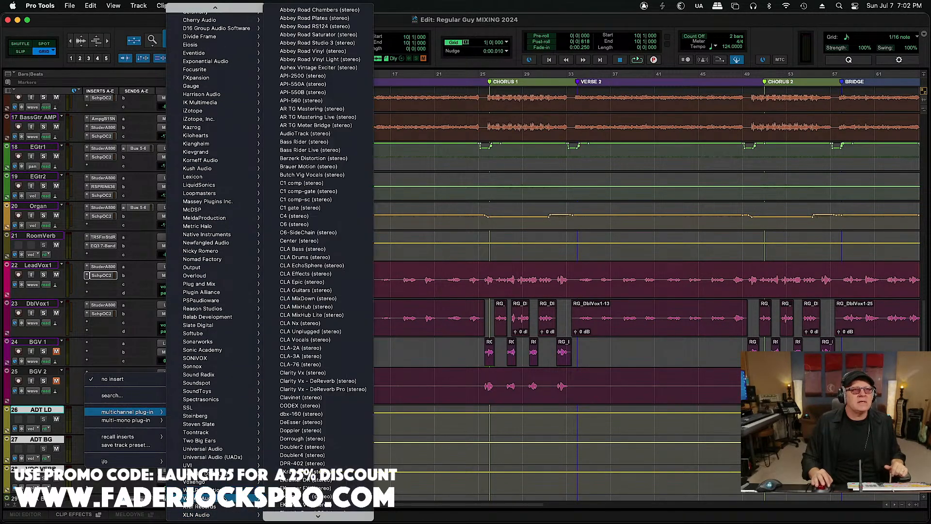
mouse_move(320, 516)
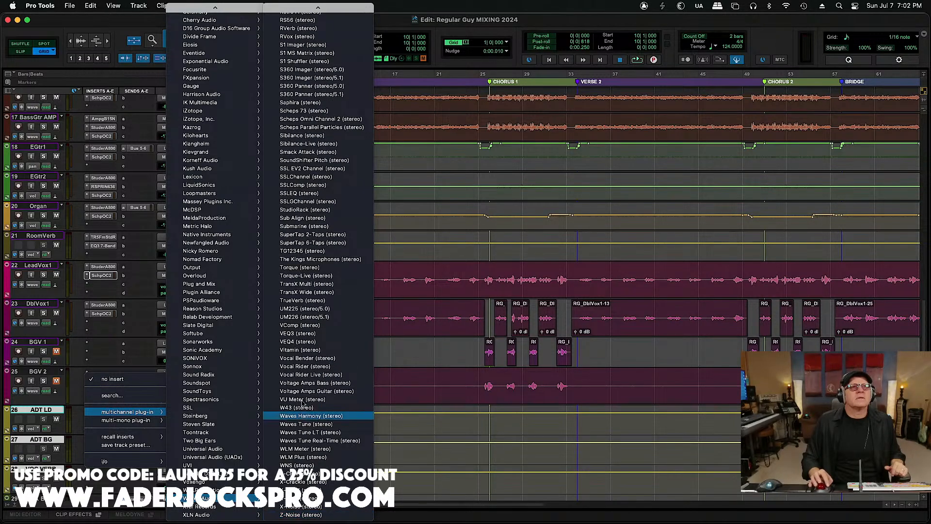
scroll(293, 96, up, 10)
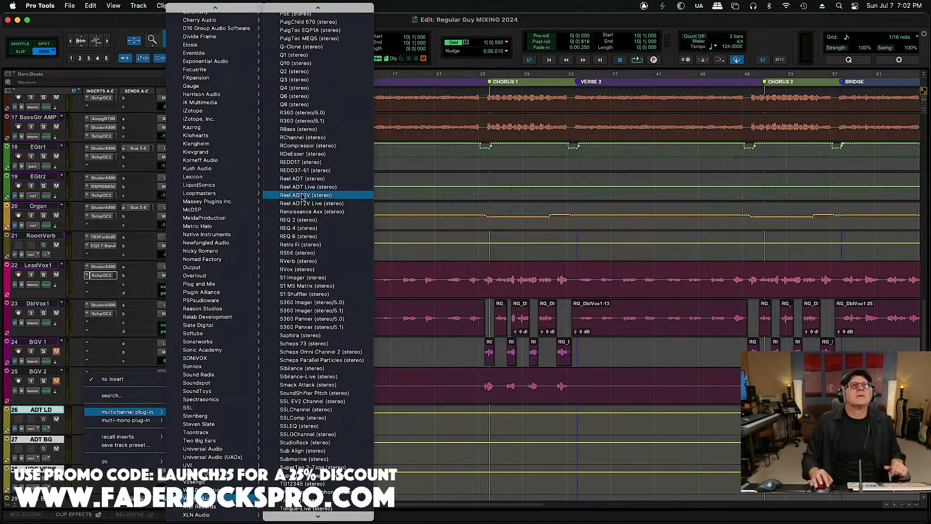
click(302, 194)
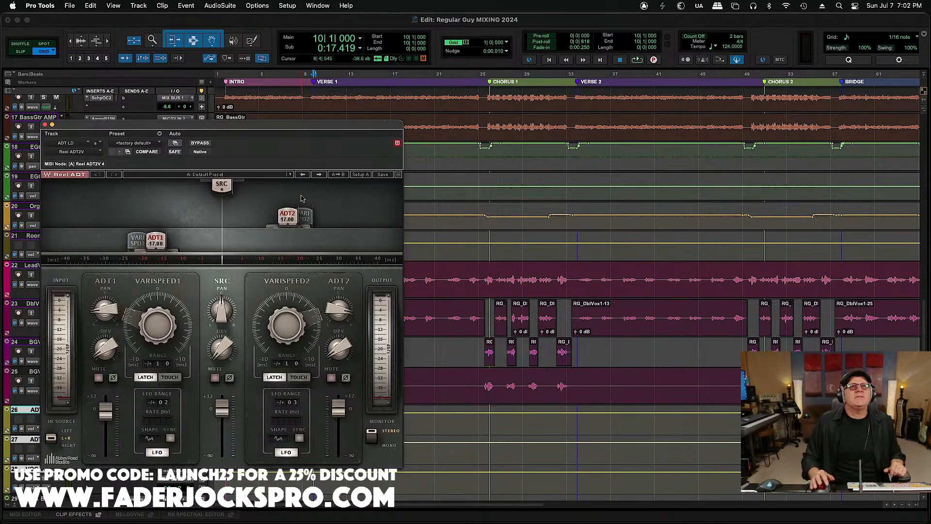
drag(320, 121, 555, 96)
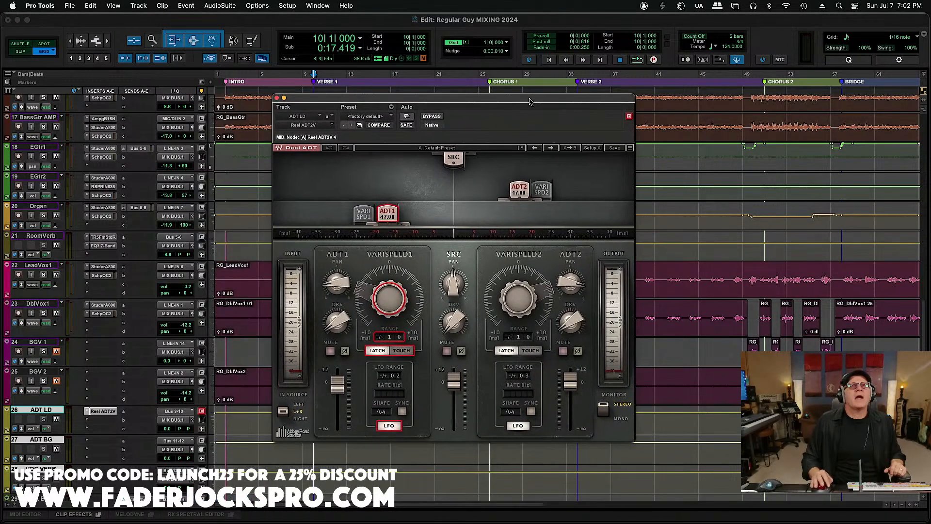
Step: Load the Good ADT Stereo preset in Reel ADT and pan ADT1 and ADT2 fully to opposite sides
click(464, 147)
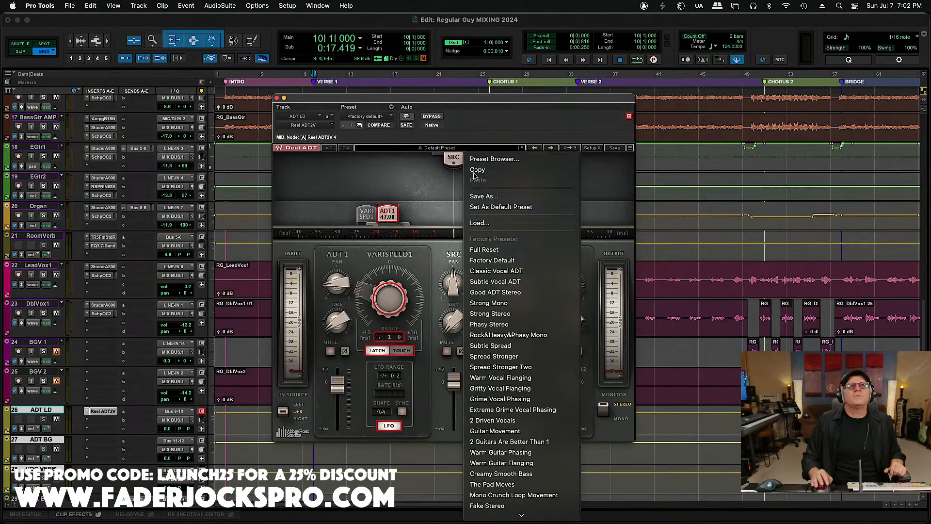
click(506, 293)
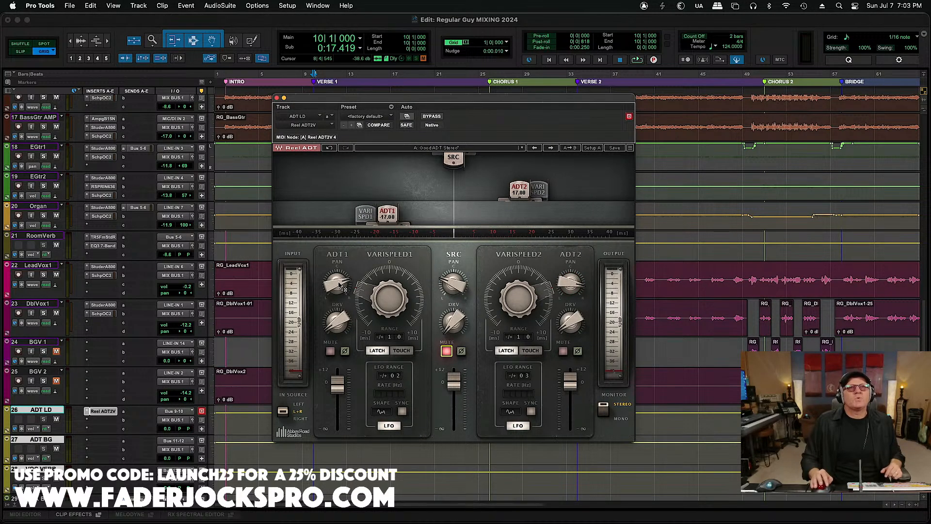
drag(338, 288, 338, 315)
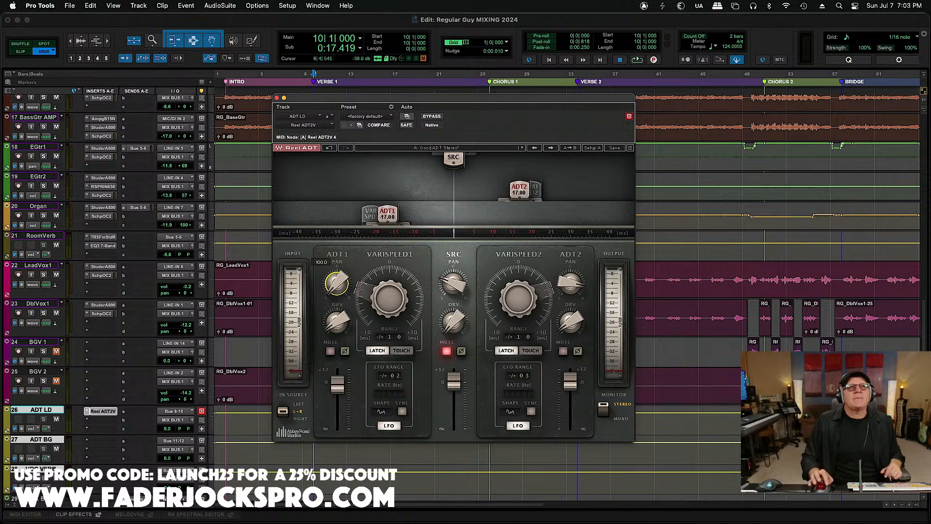
drag(569, 281, 569, 257)
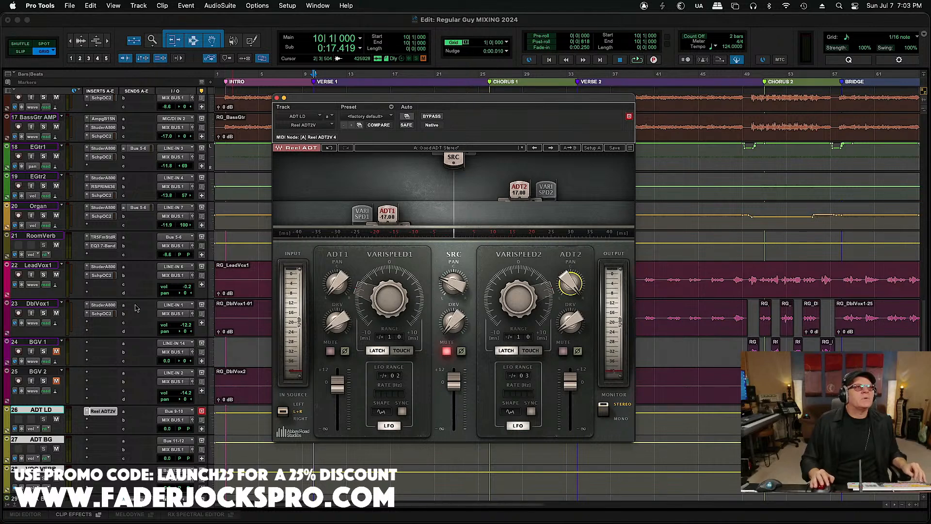
Step: Add a send from LeadVox1 to the ADT LD track (Bus 9-10) and set its level to 0.0
click(129, 267)
mouse_move(153, 267)
mouse_move(185, 317)
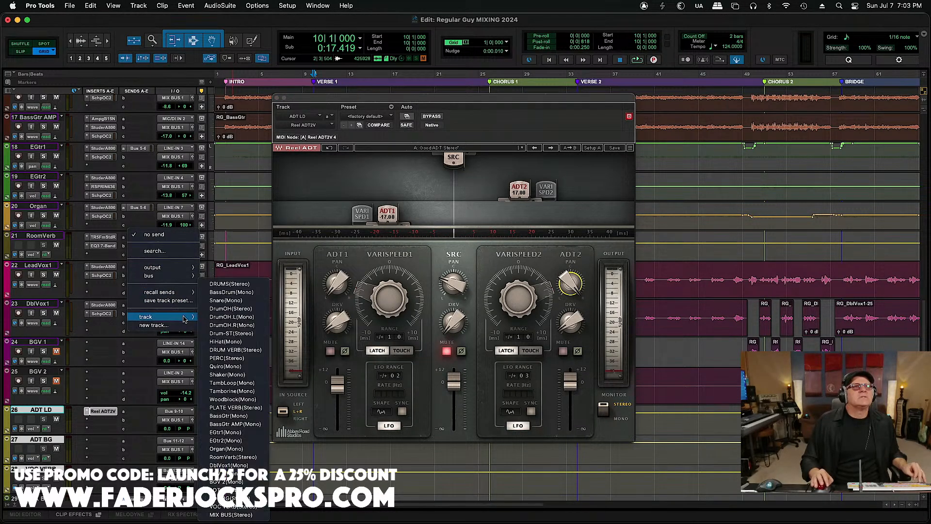
click(253, 490)
alt+click(218, 341)
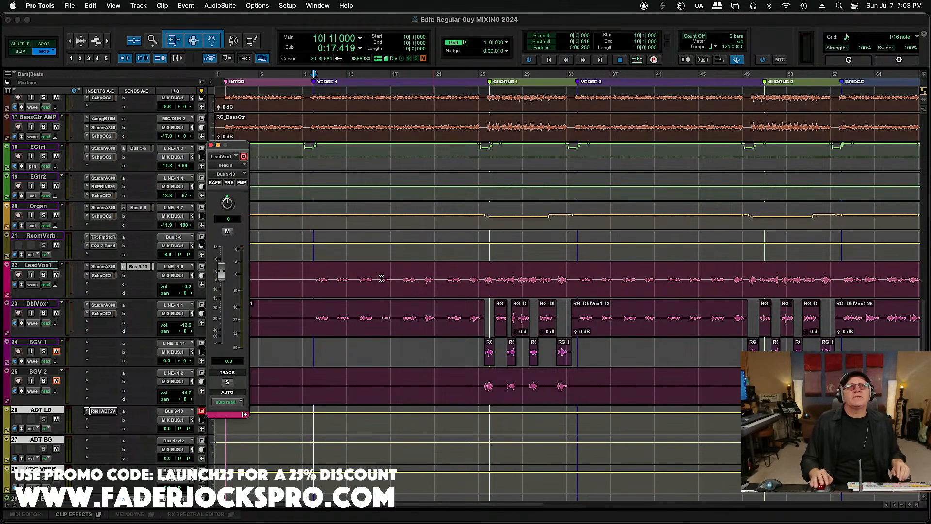
Step: Select the Verse 1 section on LeadVox1 and start playback to hear the lead vocal with ADT in the mix
drag(315, 279, 483, 290)
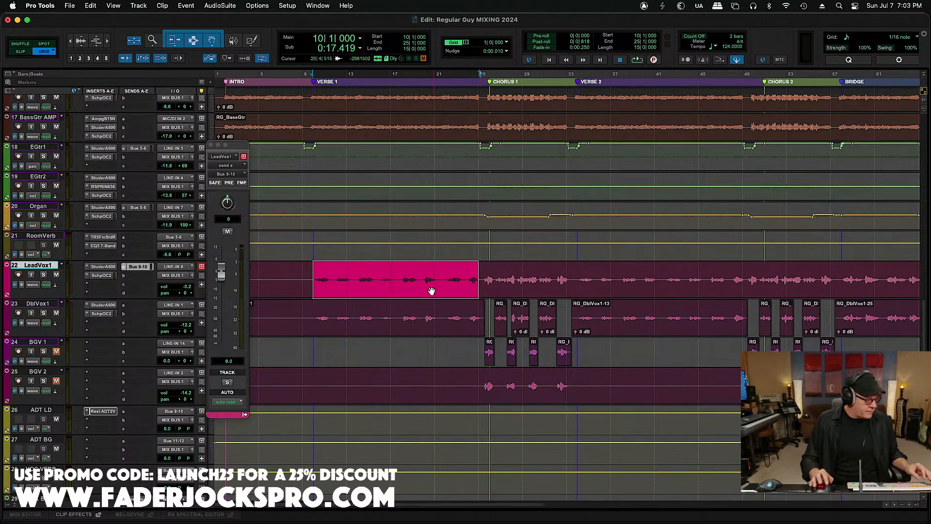
key(space)
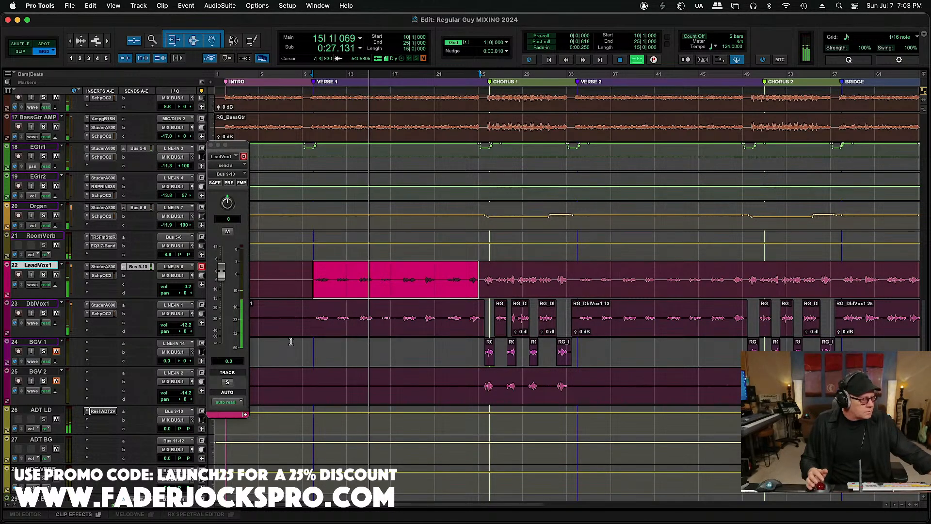
scroll(291, 341, up, 10)
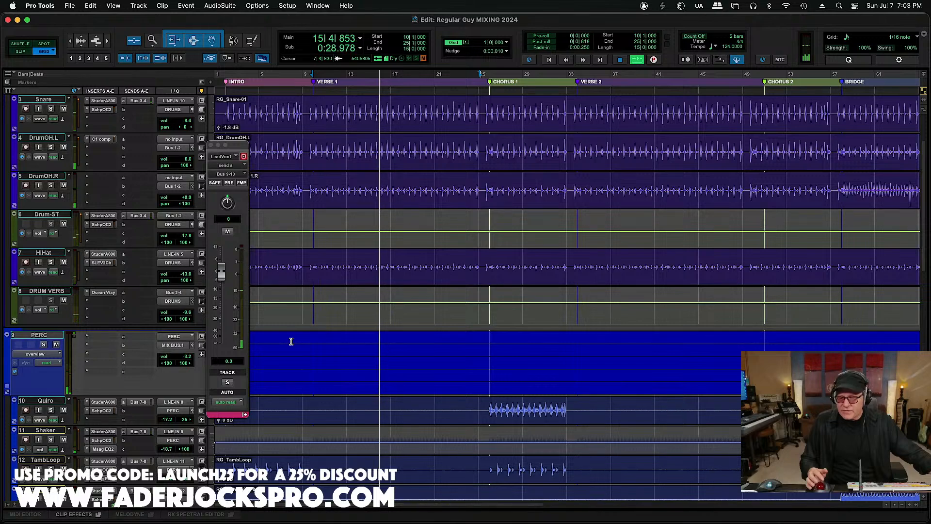
scroll(291, 341, down, 1)
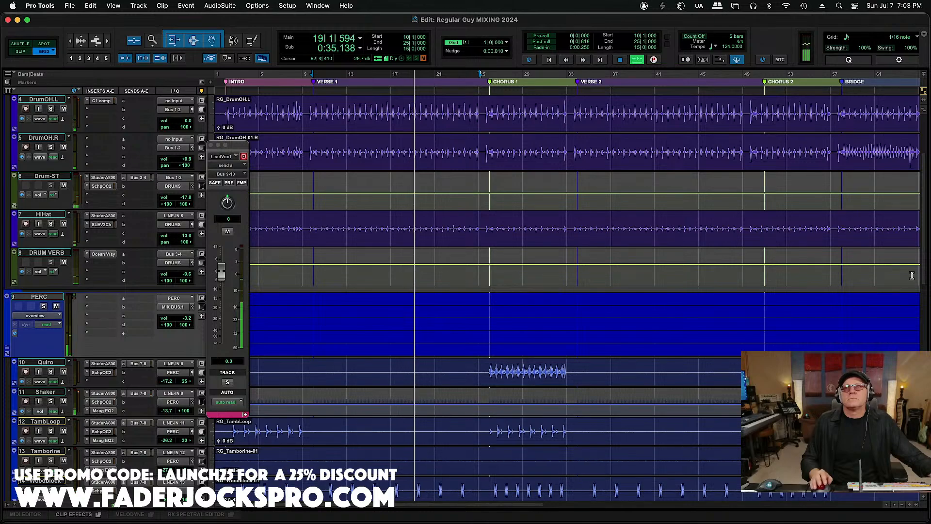
Step: Insert the EQ3 7-Band (stereo) plug-in after Reel ADT on the ADT LD track
scroll(912, 279, down, 6)
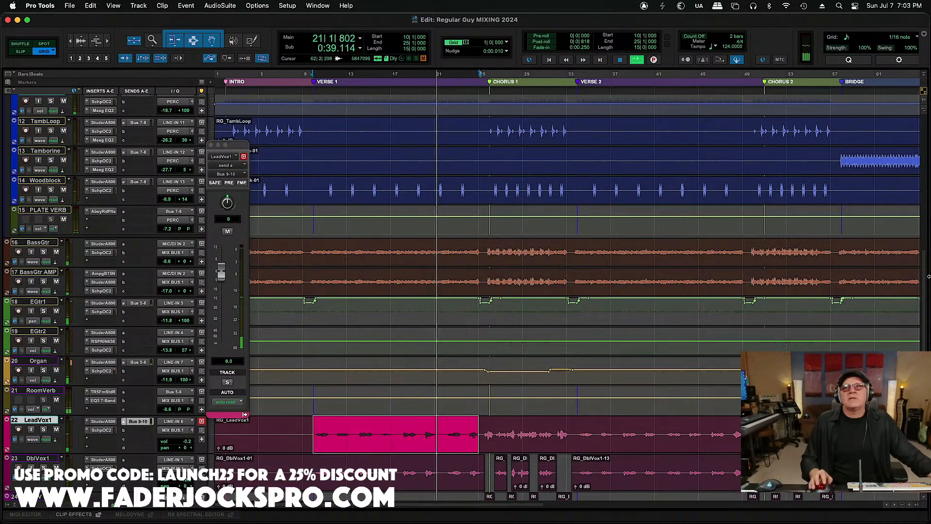
scroll(498, 356, down, 5)
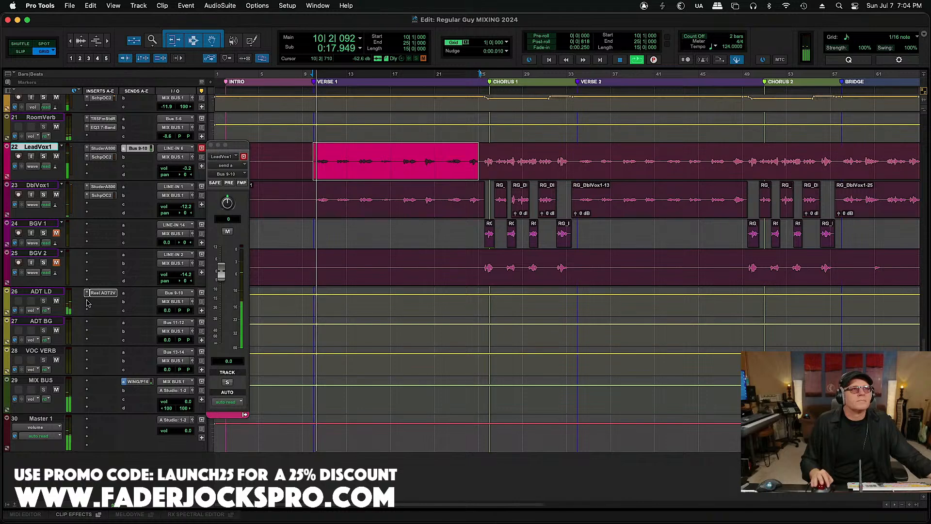
click(110, 301)
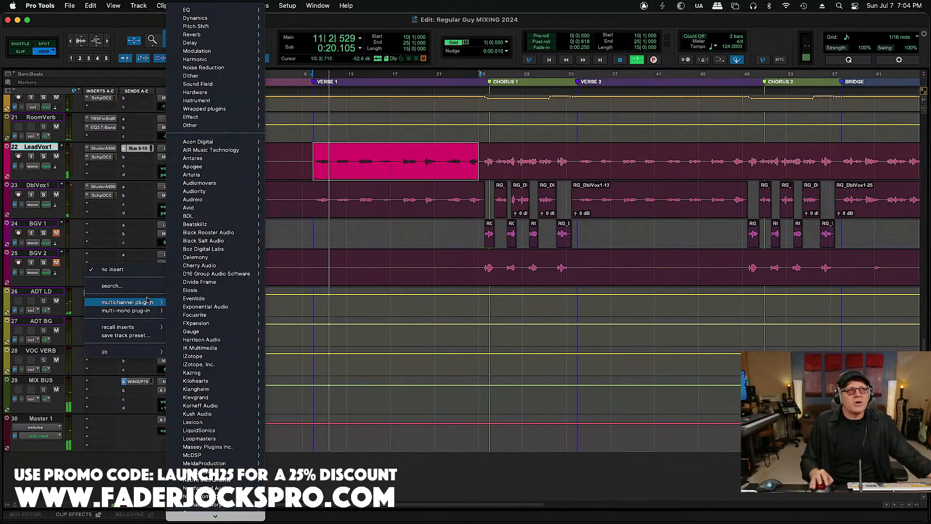
mouse_move(149, 306)
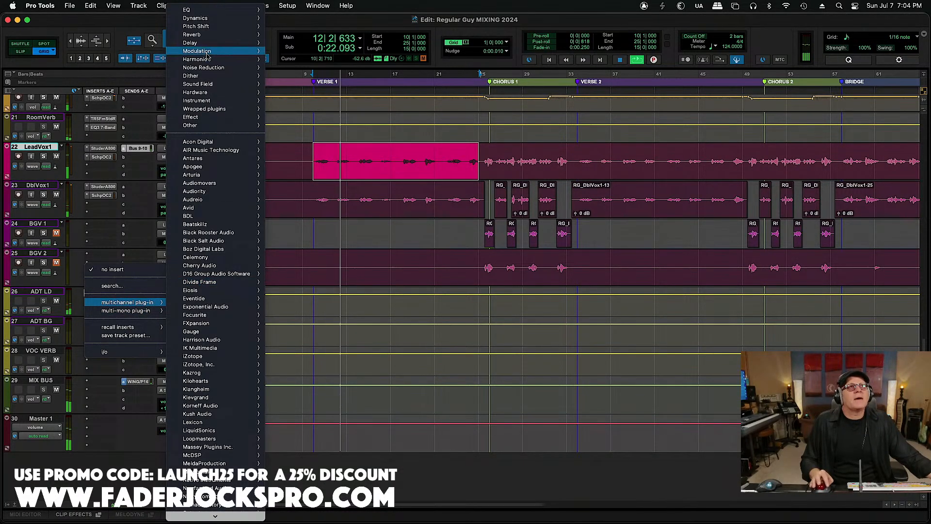
mouse_move(204, 7)
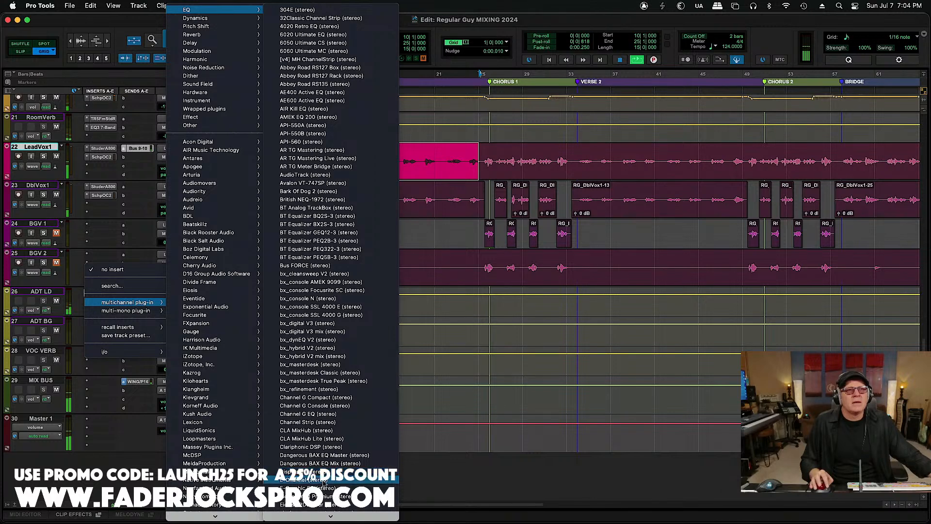
scroll(323, 465, down, 7)
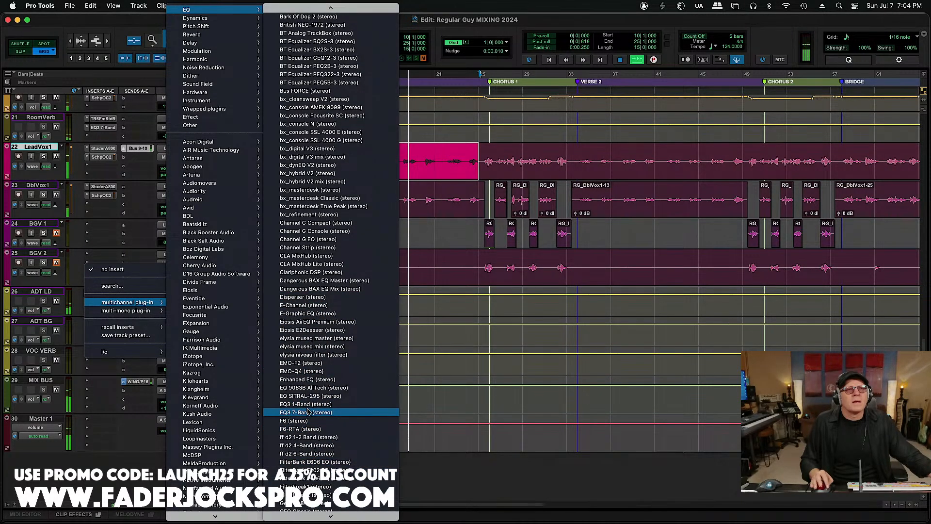
click(309, 412)
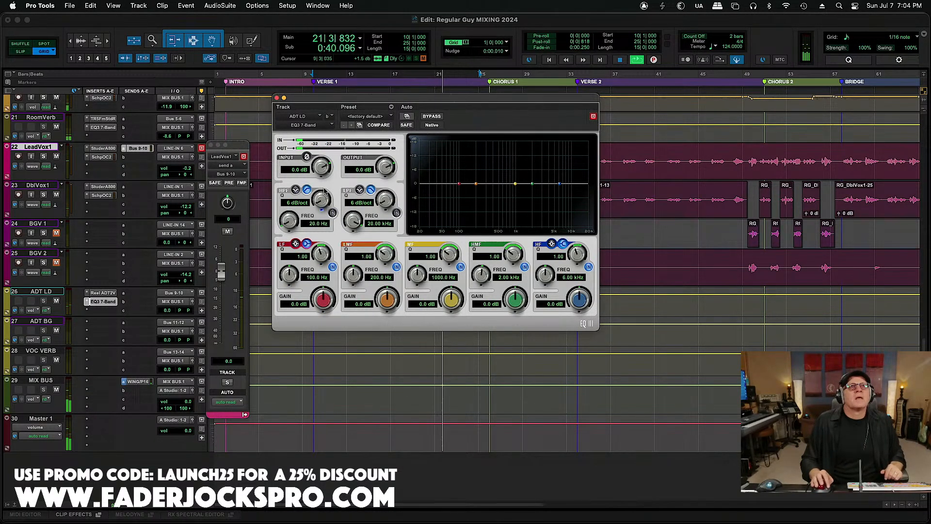
Step: Set the high-pass filter of the ADT LD EQ to 18 dB/oct at 84.2 Hz
drag(323, 202, 324, 196)
drag(288, 224, 288, 203)
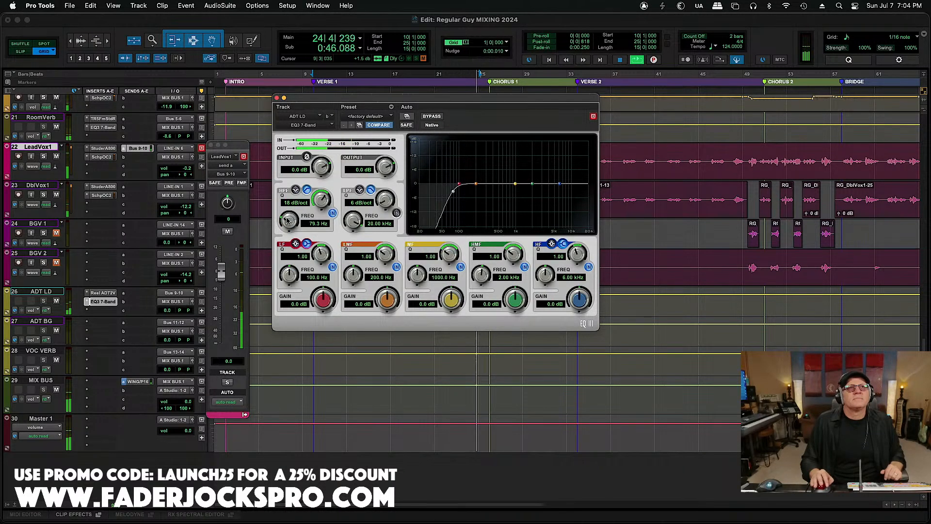
drag(285, 221, 285, 221)
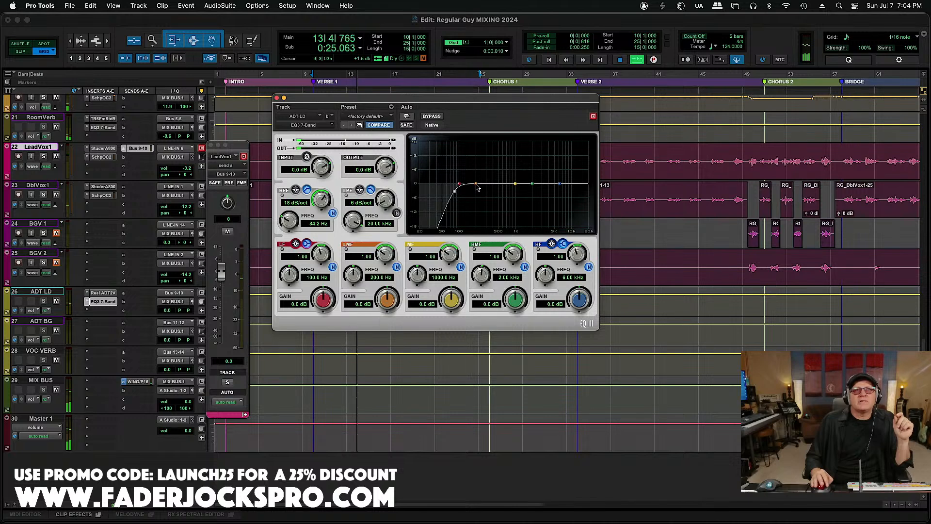
Step: Sweep the EQ's low-mid band with a narrow boost, then cut it 3.7 dB at 392.8 Hz with a Q of 2.72
drag(477, 186, 479, 187)
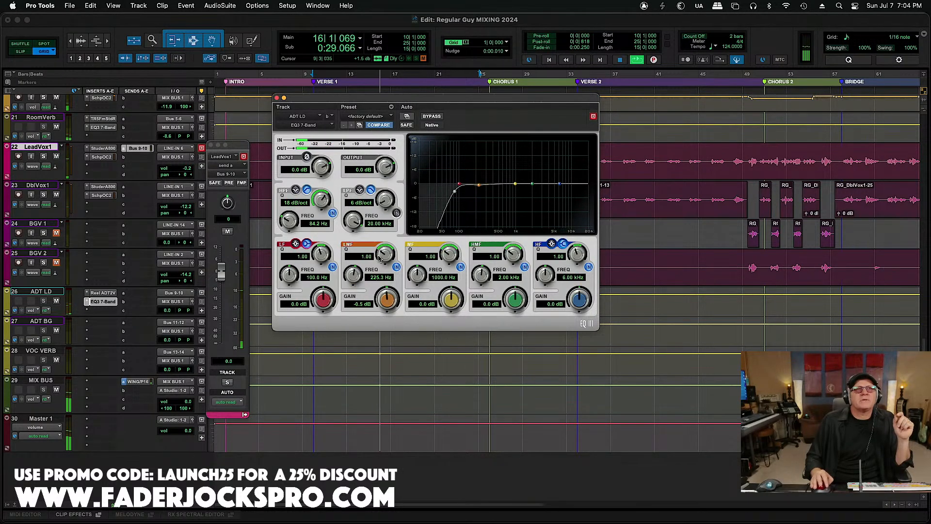
drag(384, 254, 383, 228)
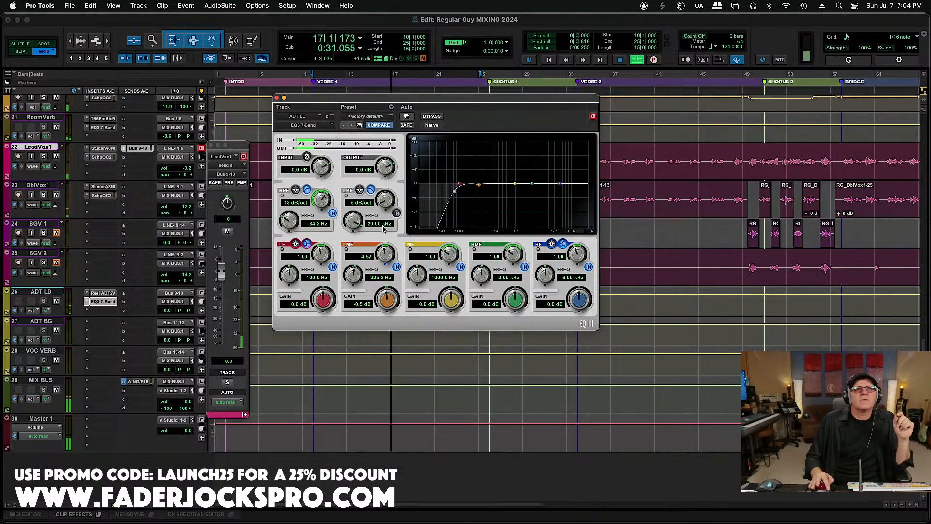
drag(388, 300, 390, 275)
drag(480, 159, 492, 160)
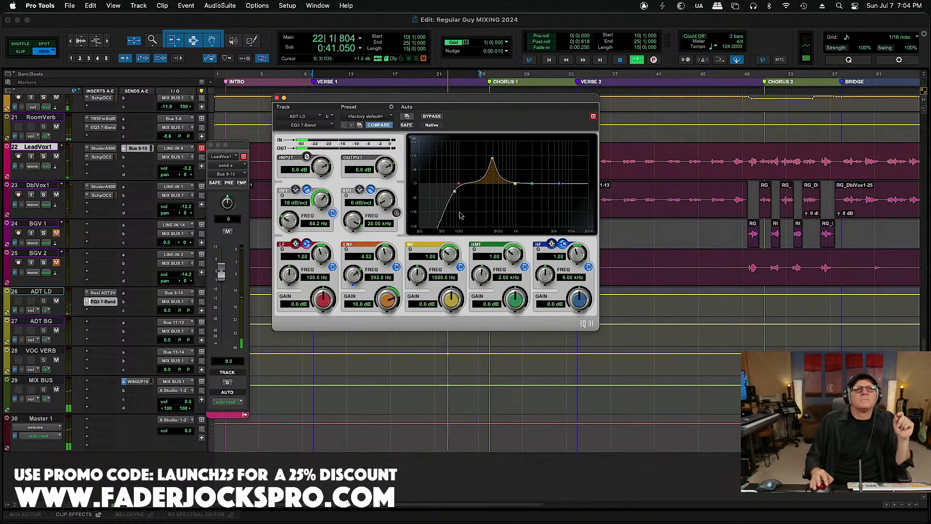
drag(387, 301, 395, 359)
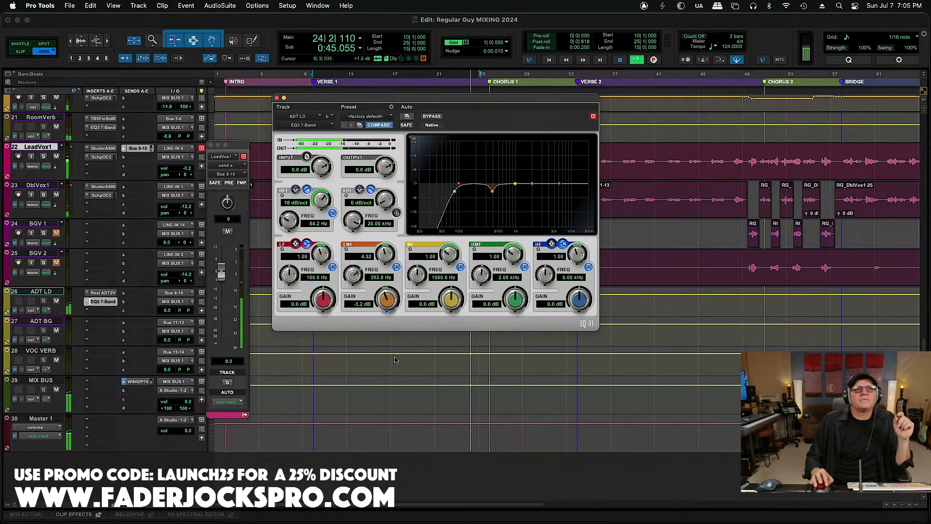
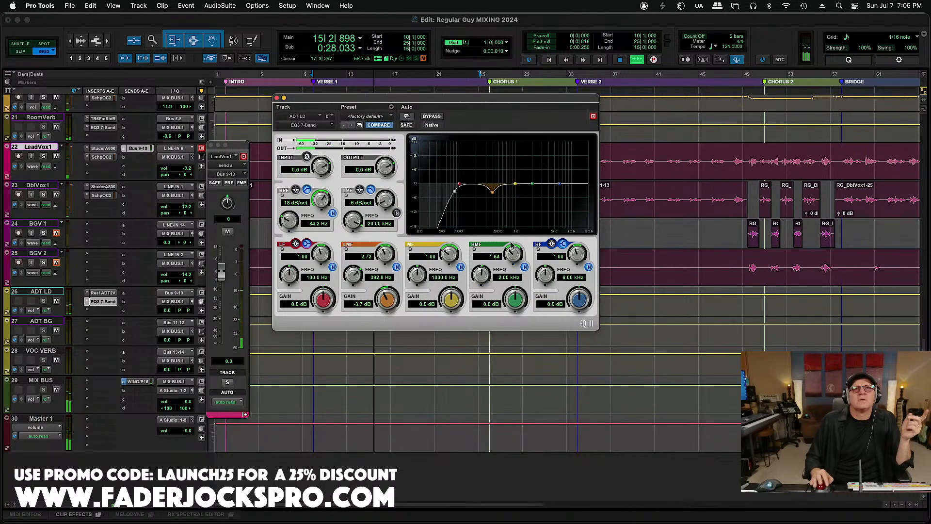
Step: Sweep the EQ's high-mid band, cut it 7.1 dB at 1.43 kHz with a Q of 5.69, and close the EQ
drag(517, 298, 515, 237)
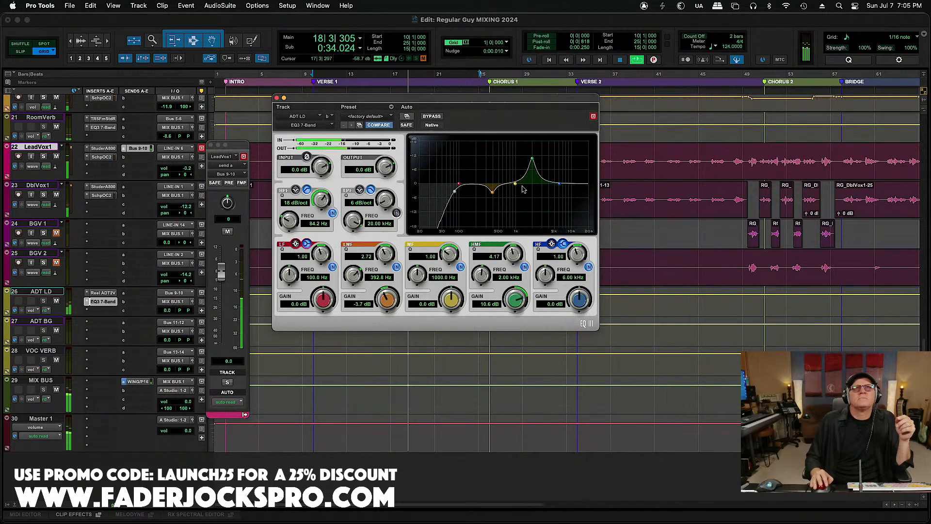
drag(531, 162, 524, 161)
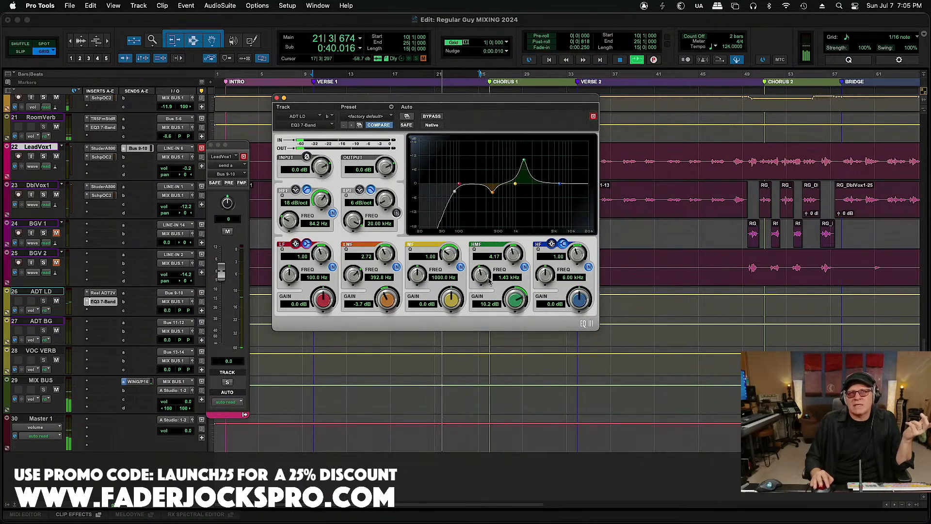
drag(515, 299, 514, 337)
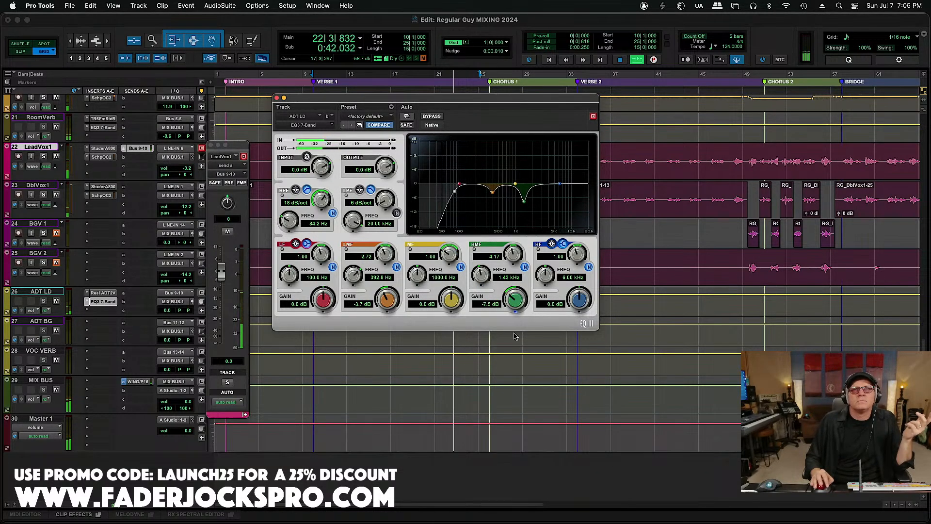
drag(515, 297, 515, 296)
drag(514, 258, 514, 250)
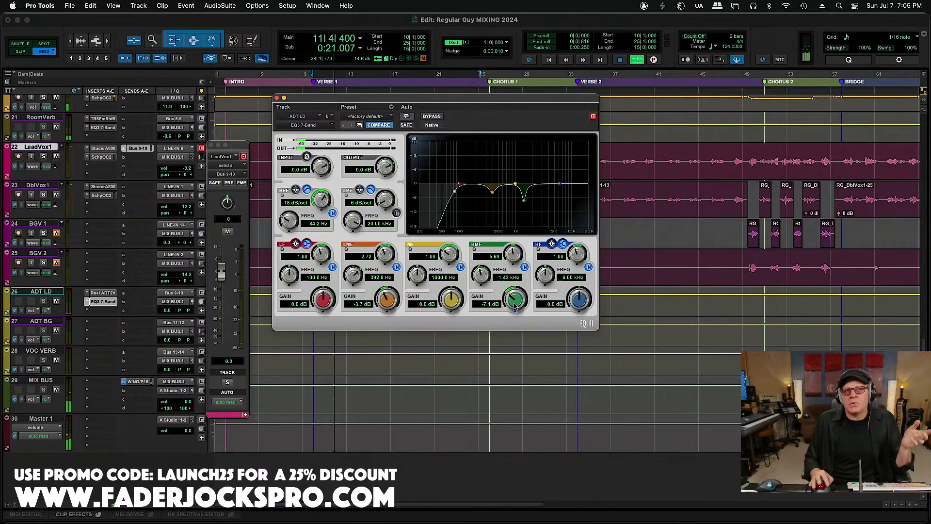
click(277, 99)
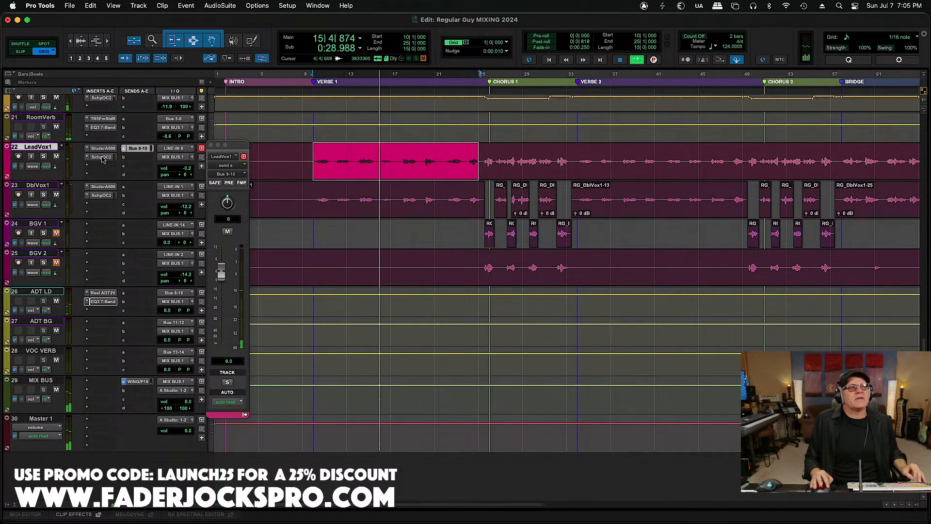
Step: Insert the Waves DeEsser (stereo) plug-in after the EQ on the ADT LD track
click(111, 312)
mouse_move(126, 310)
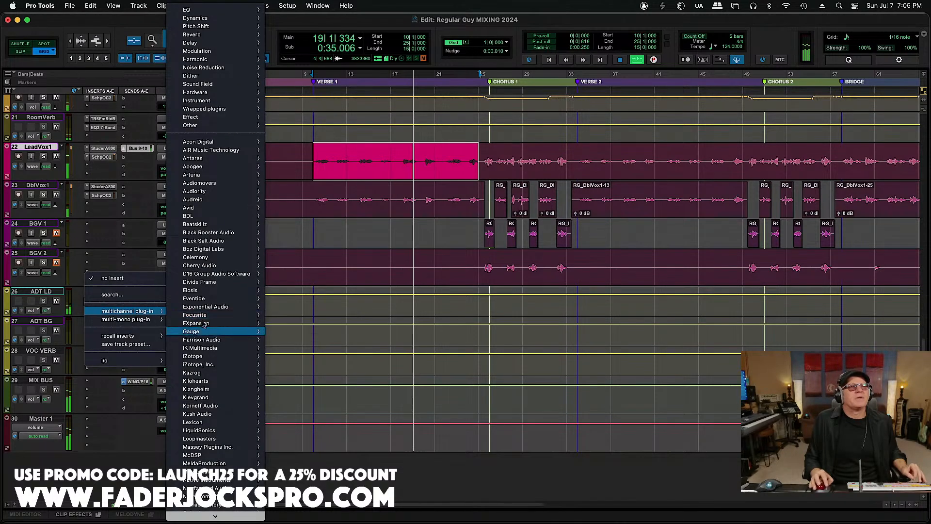
mouse_move(199, 17)
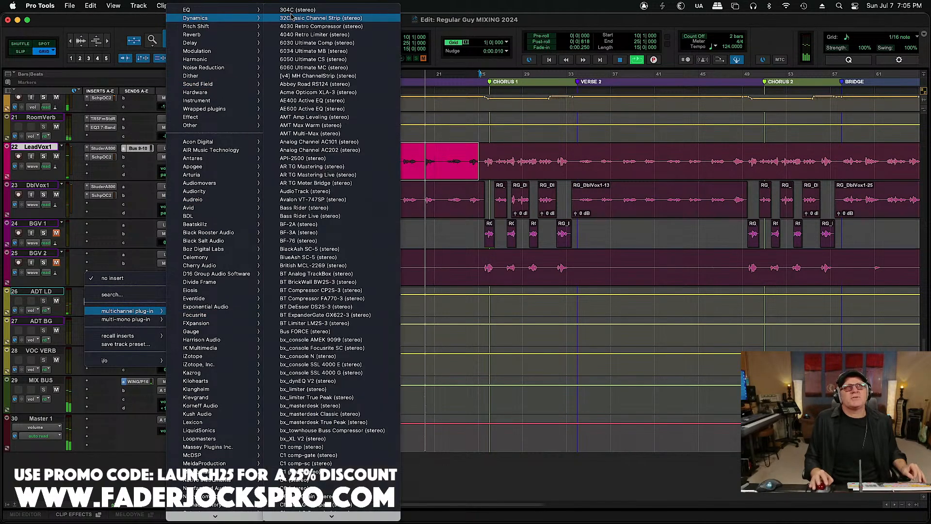
scroll(325, 384, down, 5)
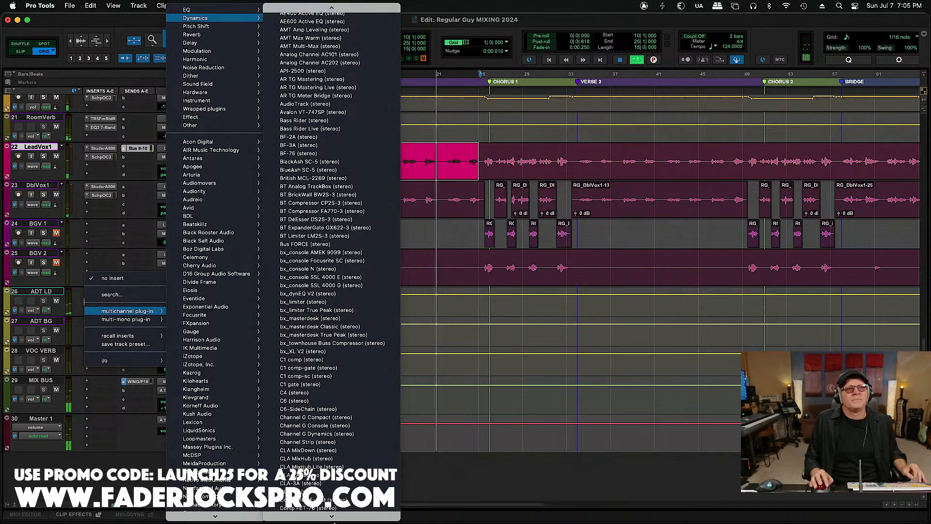
scroll(334, 520, down, 2)
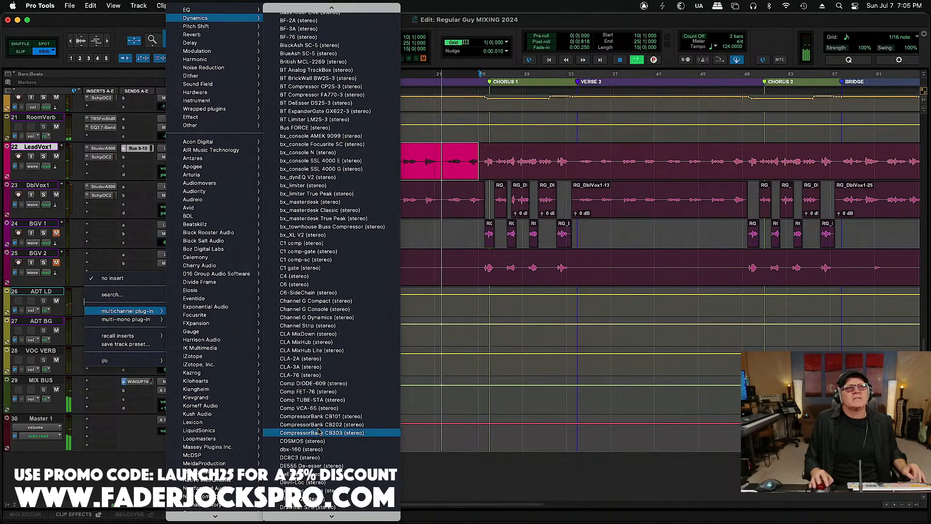
click(315, 476)
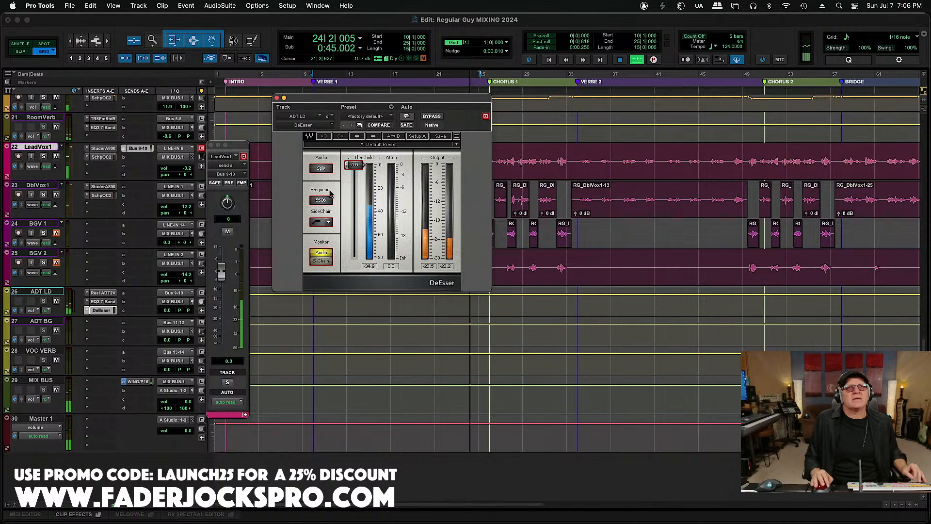
Step: Set the DeEsser's frequency to about 6.2 kHz and its threshold to about -40, and close the plug-in
drag(321, 199, 357, 212)
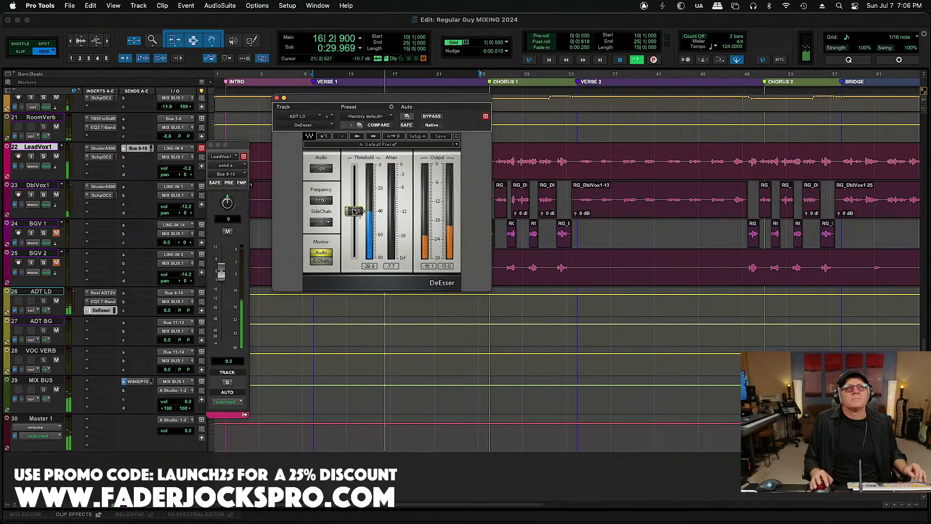
drag(356, 211, 357, 214)
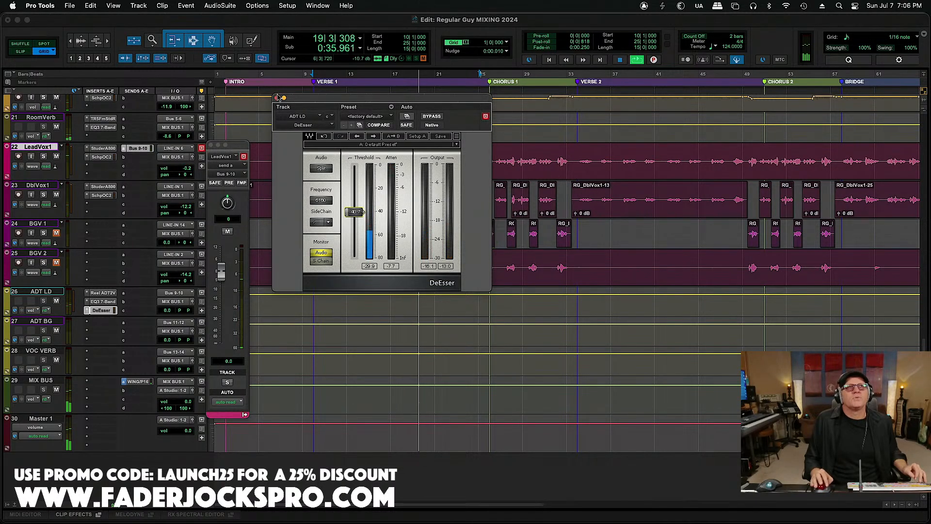
click(277, 98)
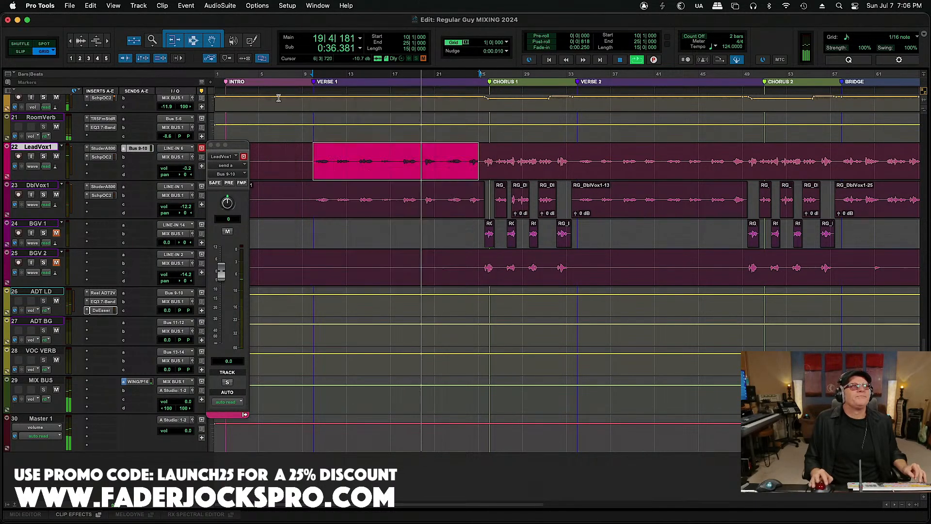
Step: Open Scheps Omni Channel 2 on LeadVox1 and move its DS2 module behind COMP at the end of the chain
click(109, 158)
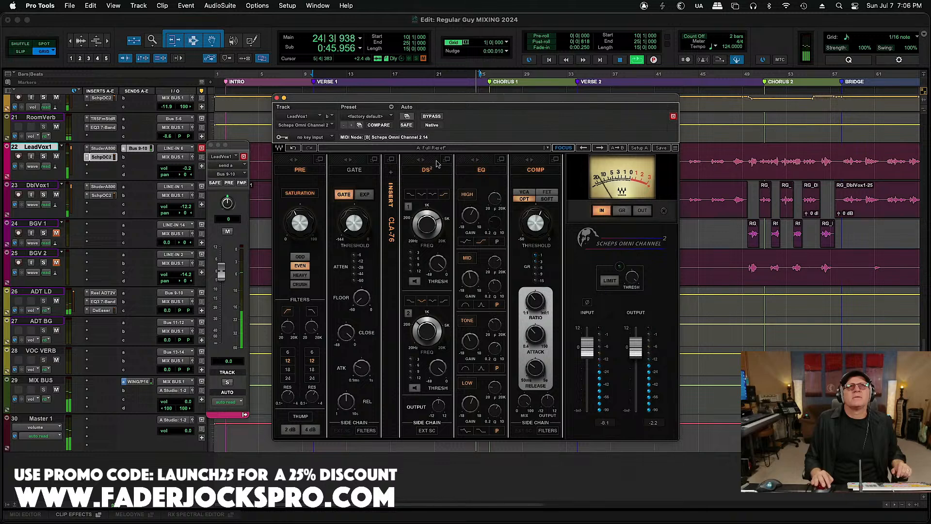
click(446, 160)
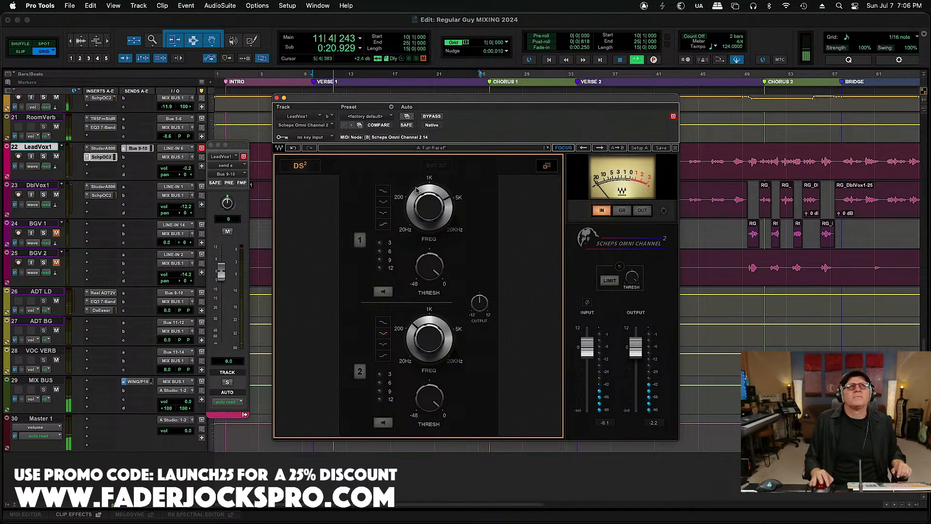
click(546, 168)
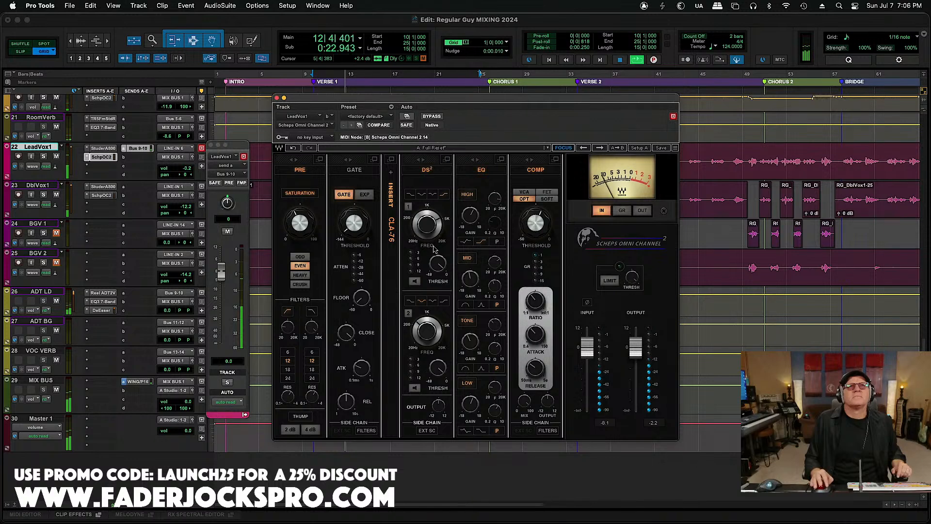
drag(422, 182, 543, 182)
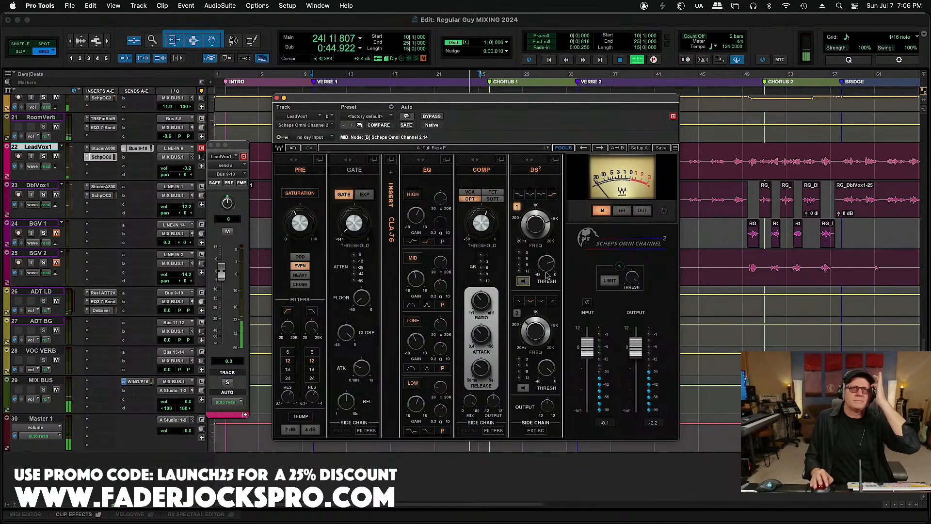
Step: Lower the threshold of LeadVox1's first DS2 band at 6357 Hz, and move DblVox1's DS2 module behind COMP in Scheps Omni Channel 2
drag(546, 262, 546, 275)
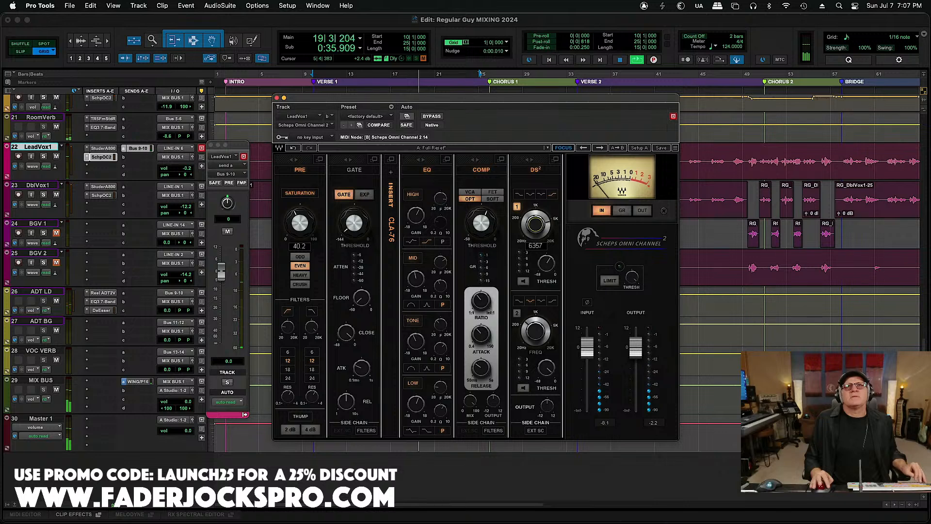
click(102, 195)
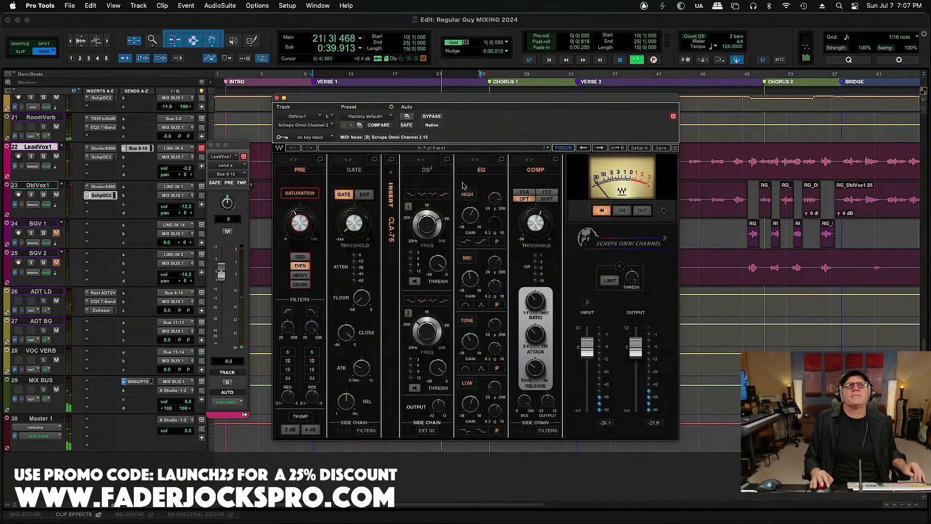
drag(434, 182, 552, 184)
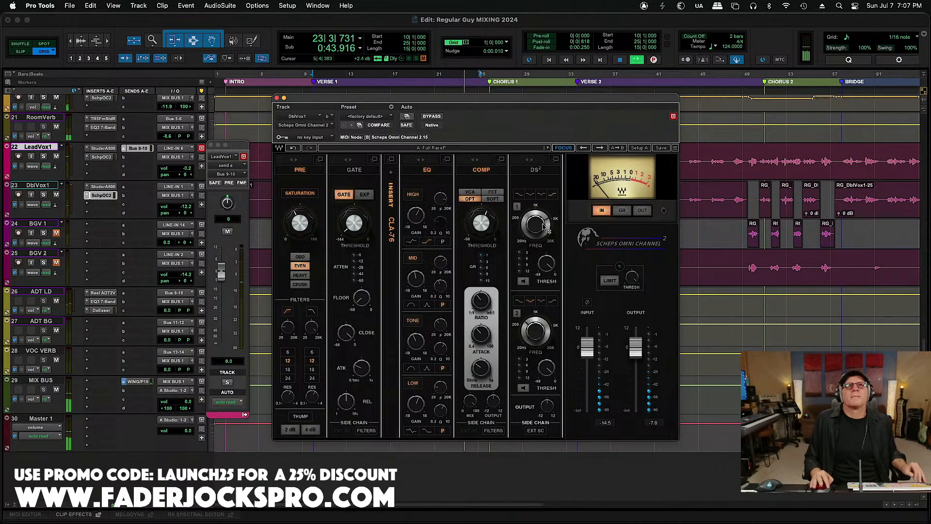
Step: Set DblVox1's first DS2 band to about 6535 Hz with a threshold of about -18.5, save the session and close the plug-in
drag(540, 226, 540, 223)
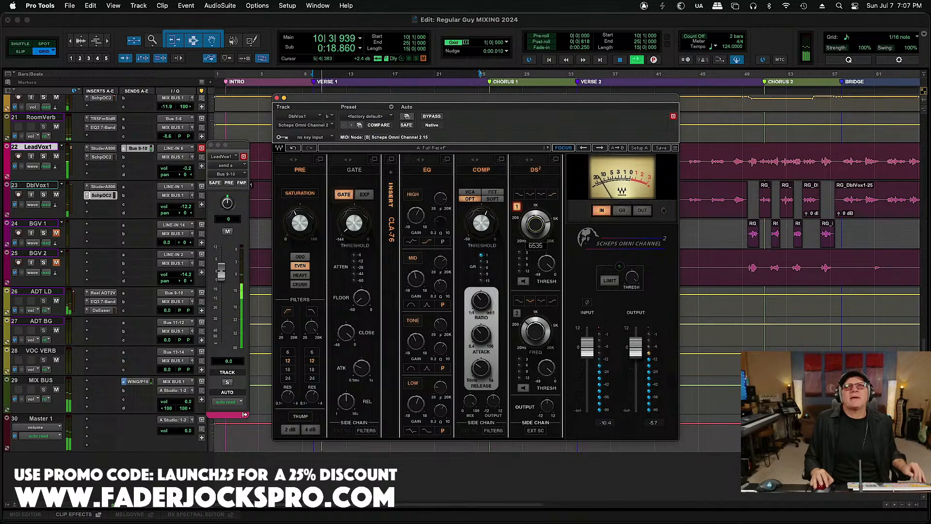
drag(545, 266, 546, 272)
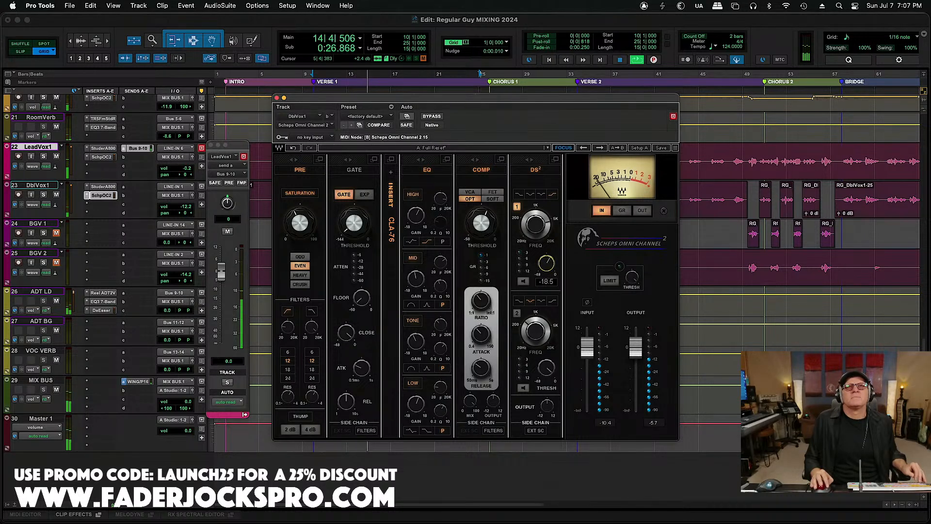
drag(545, 266, 545, 265)
key(super+s)
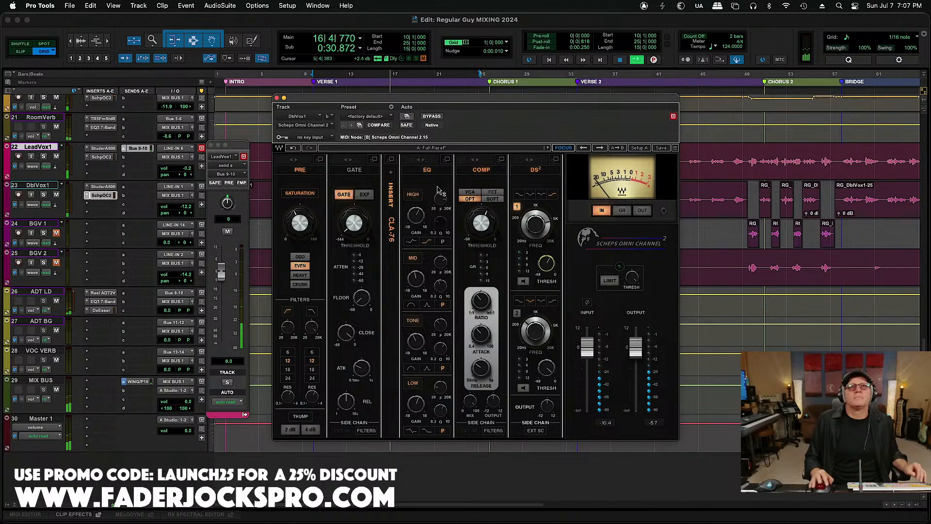
click(277, 98)
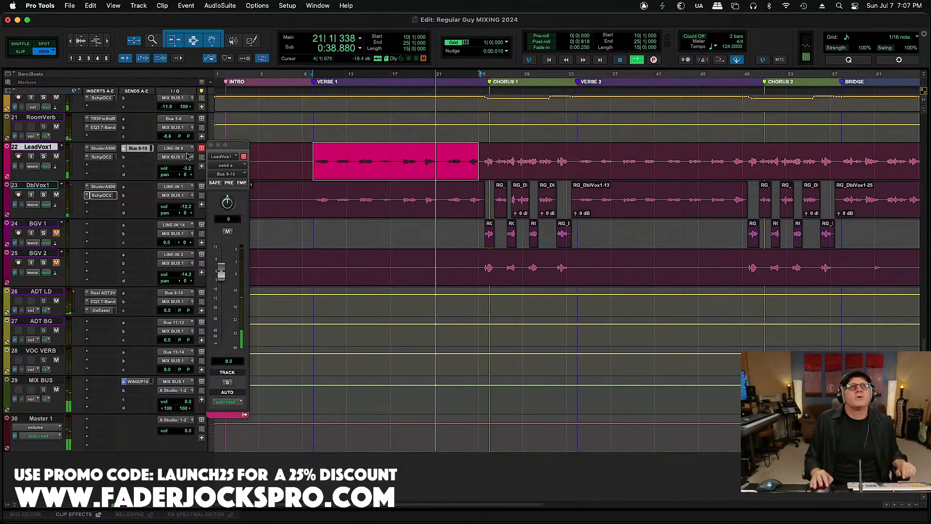
Step: Copy LeadVox1's Bus 9-10 send to DblVox1 and set the copied send's level to -3.6 dB
click(211, 145)
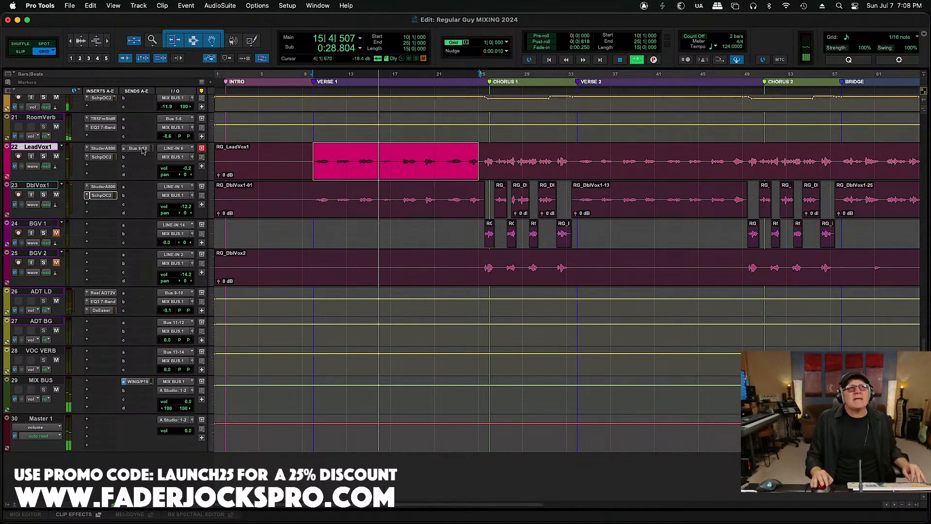
drag(143, 182, 143, 187)
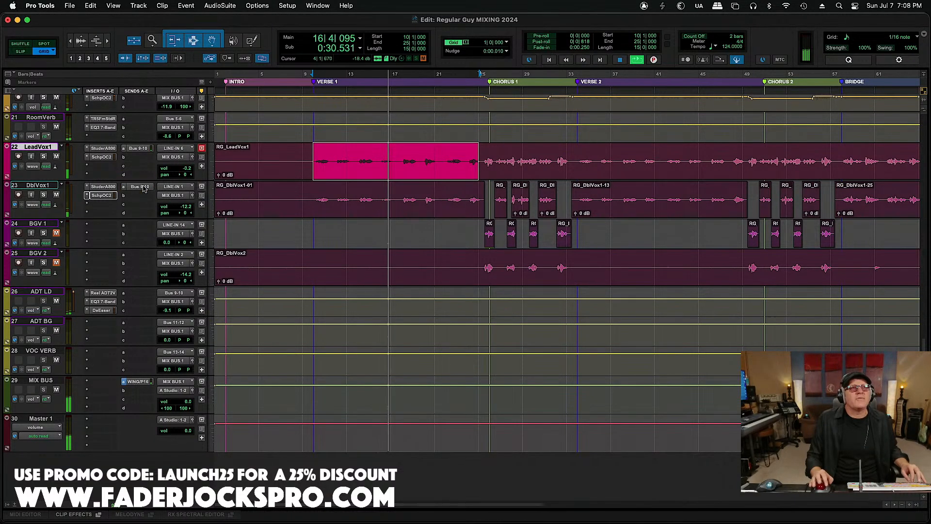
click(143, 186)
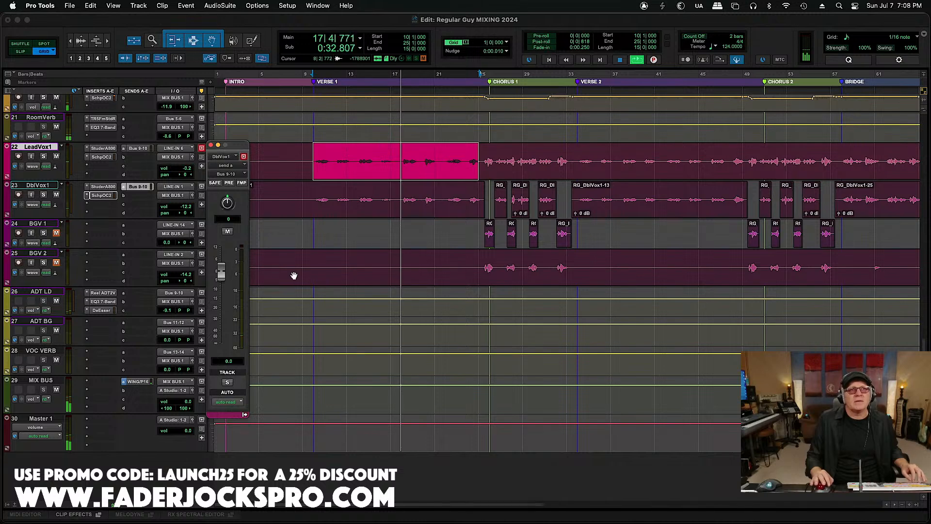
drag(221, 275, 221, 280)
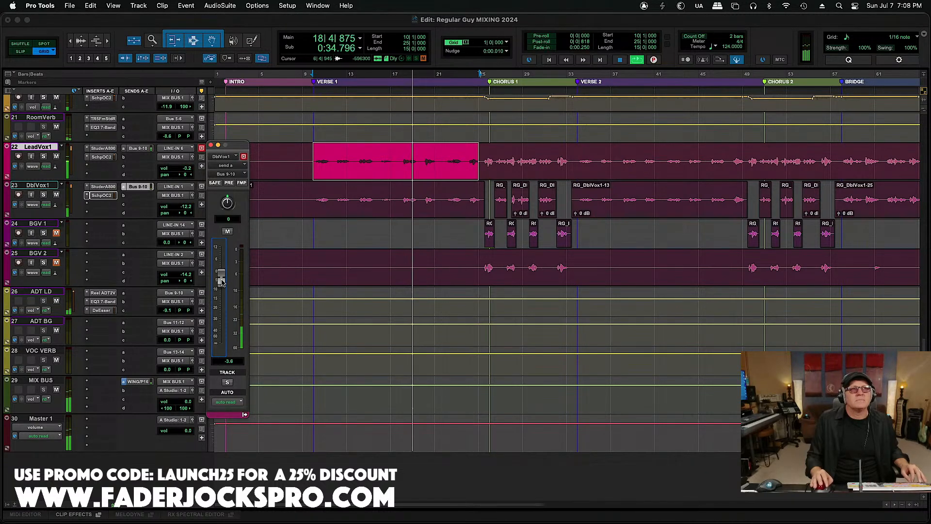
Step: Remove the Bus 9-10 send from DblVox1 and replay the verse selection to hear the vocals without it
click(137, 187)
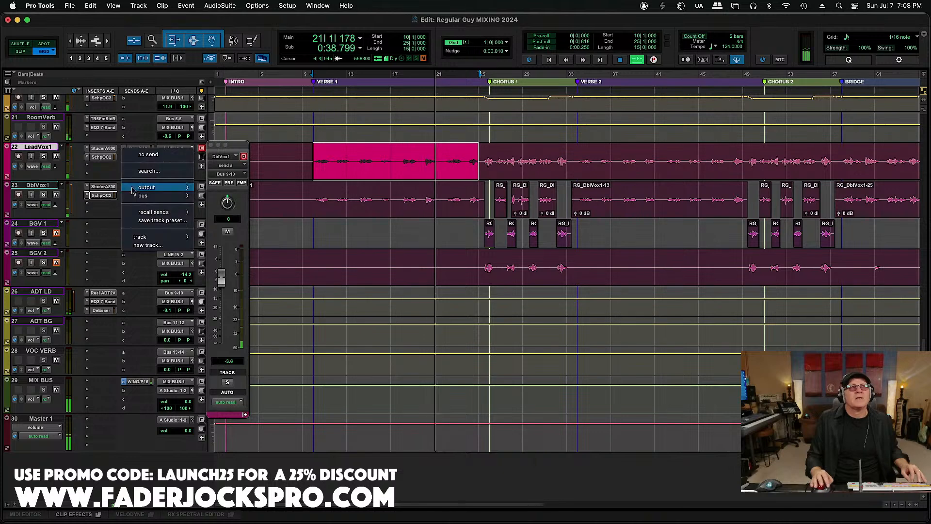
click(154, 155)
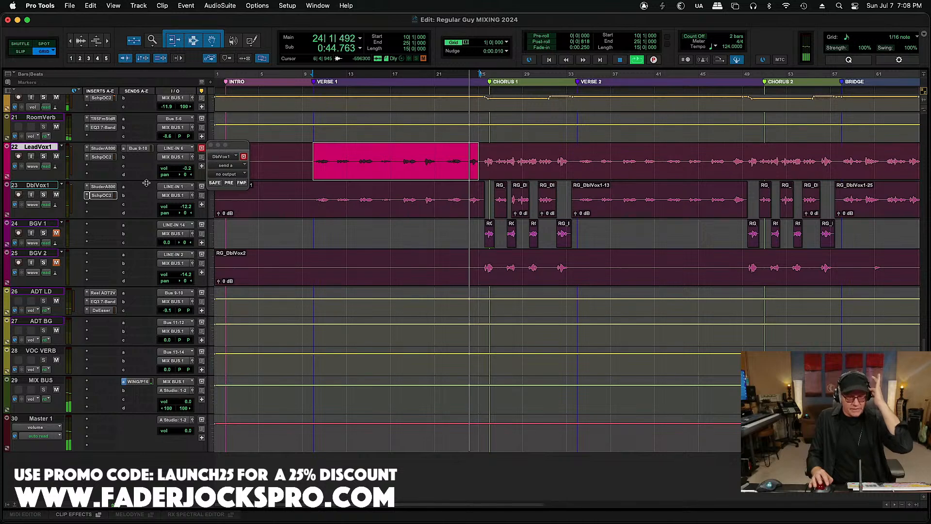
key(space)
key(space)
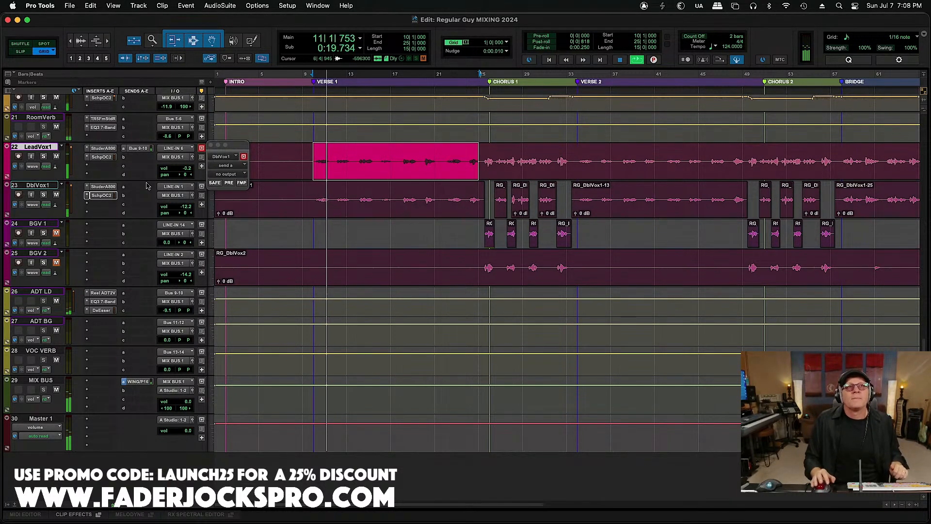
key(space)
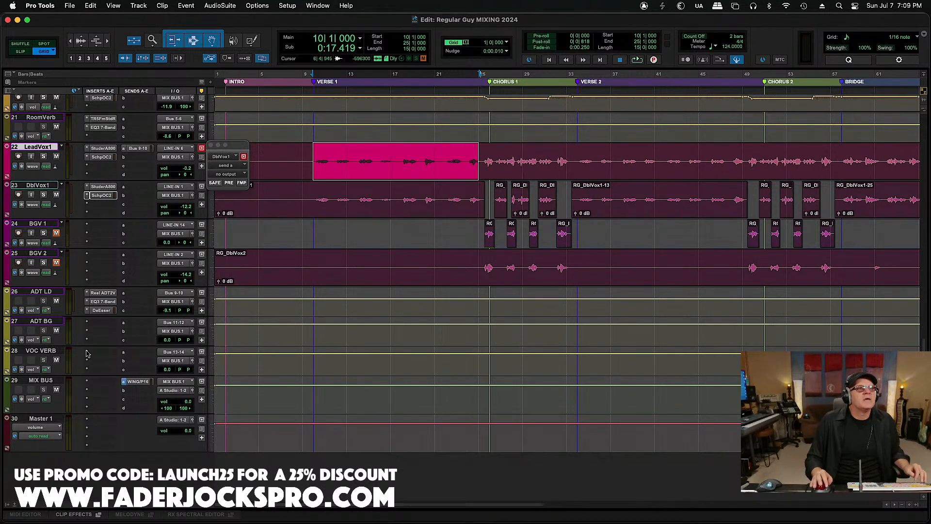
Step: Insert the stereo Eventide Tverb plug-in on the VOC VERB track
click(109, 353)
mouse_move(115, 353)
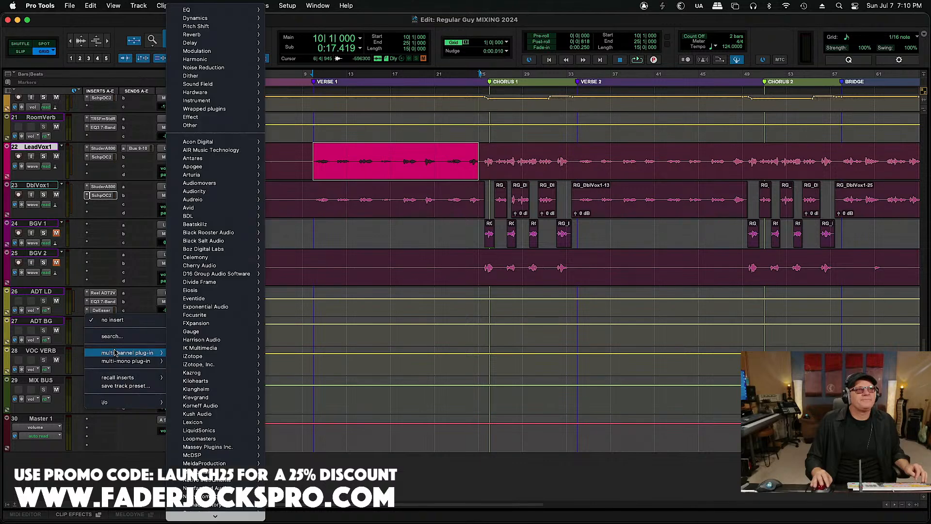
mouse_move(224, 512)
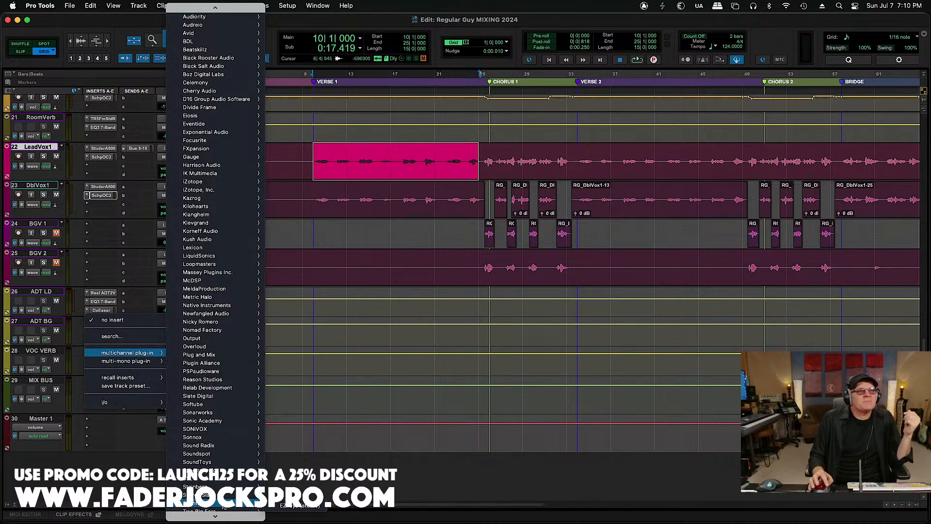
mouse_move(220, 485)
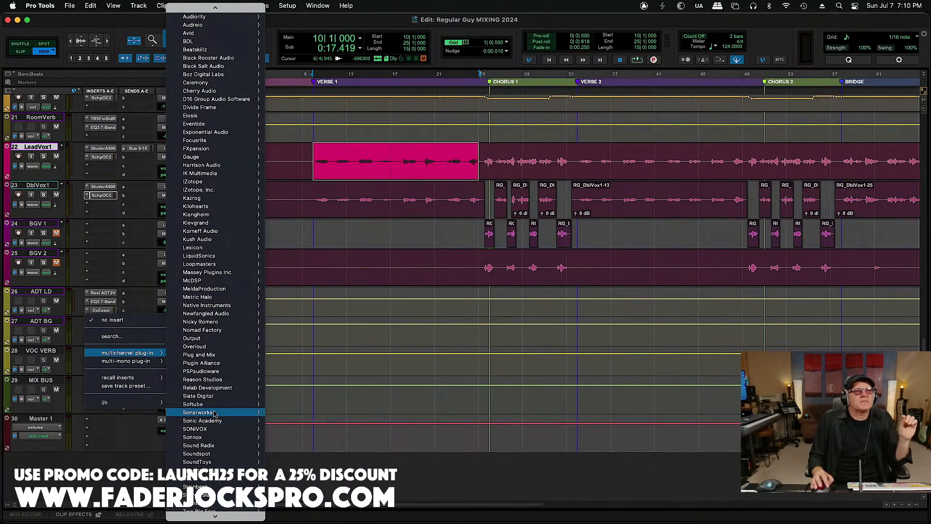
mouse_move(208, 115)
scroll(214, 121, up, 10)
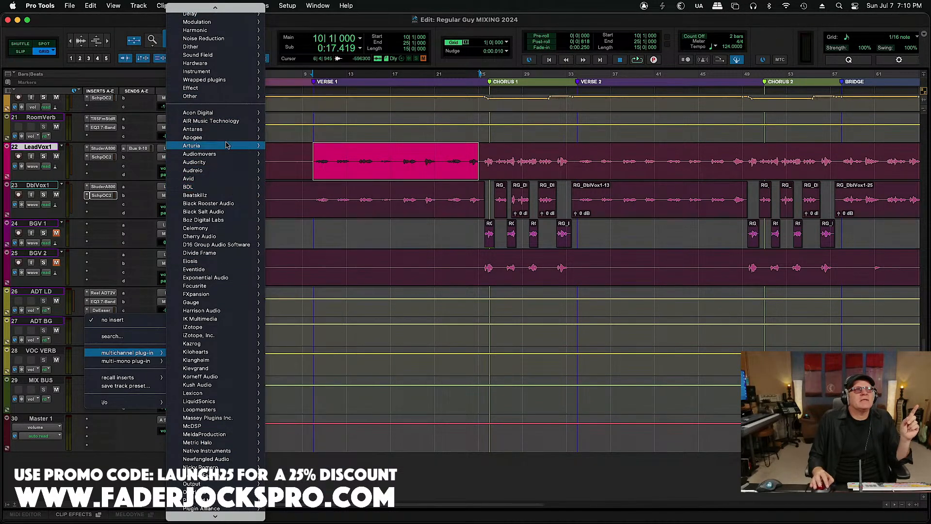
mouse_move(226, 145)
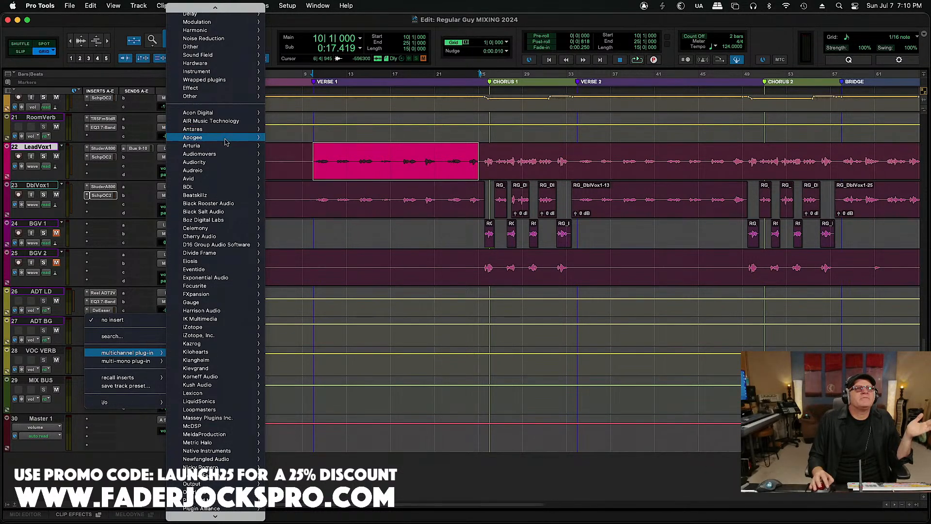
mouse_move(230, 171)
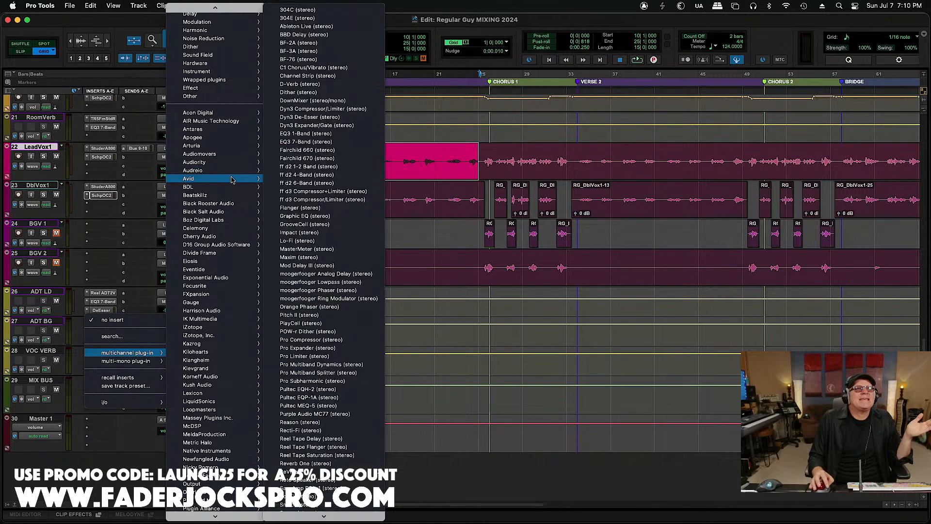
mouse_move(236, 203)
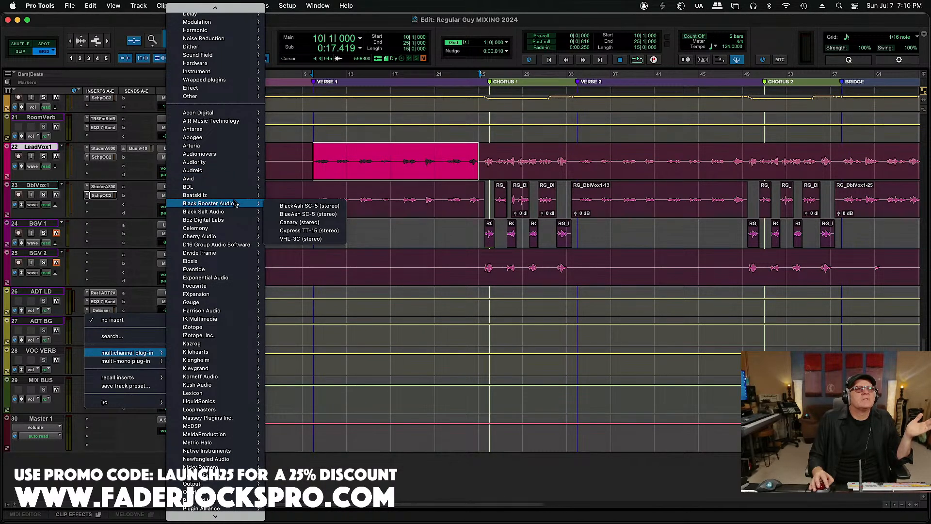
mouse_move(233, 269)
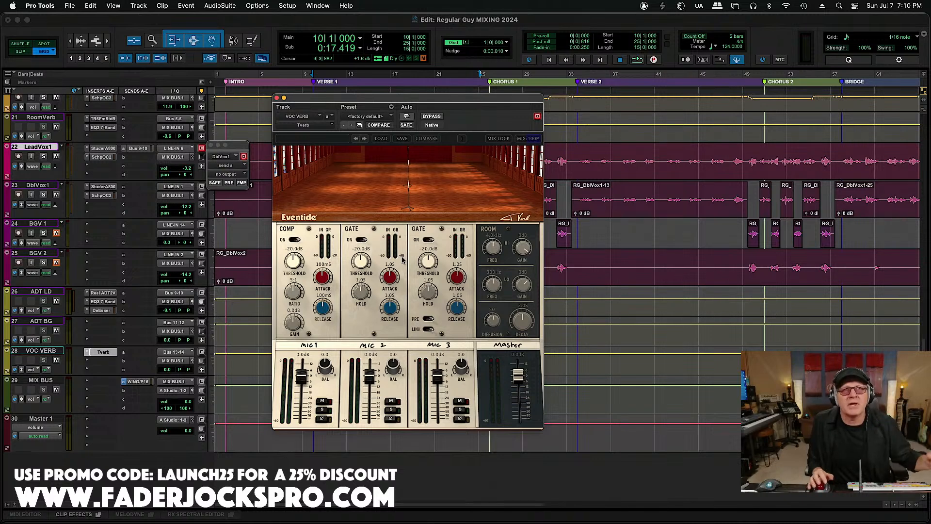
drag(454, 100, 447, 81)
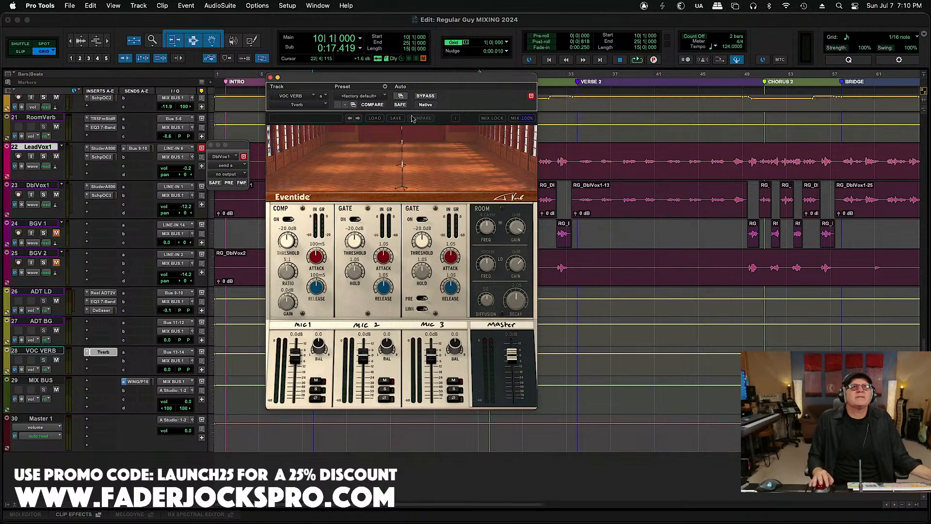
Step: Load the Tverb preset "01 - Heroes Vocal Stereo Version - INSERT" from the "01 - Tony Visconti" preset folder
click(358, 95)
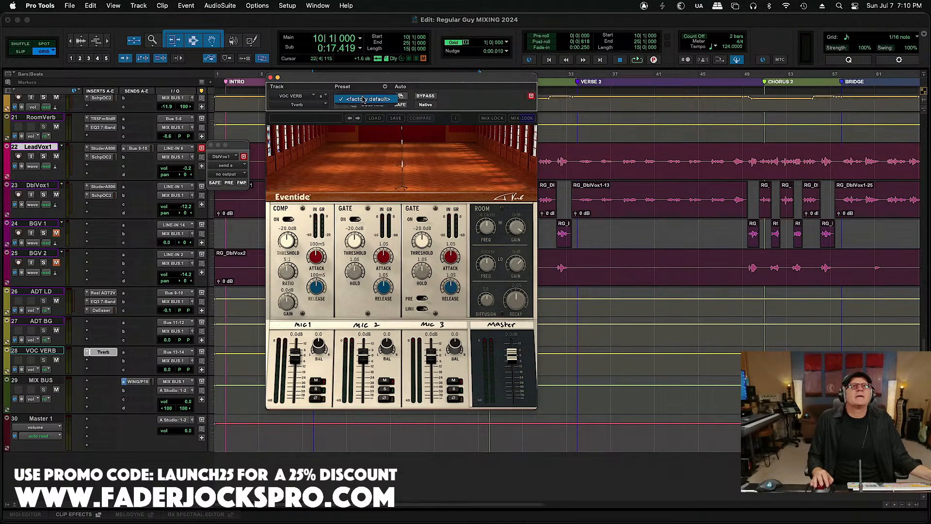
click(465, 88)
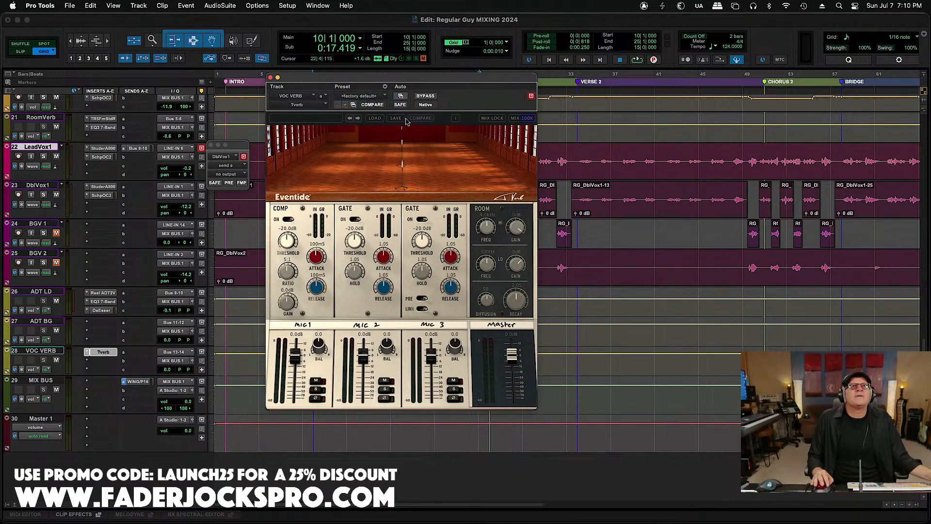
click(373, 119)
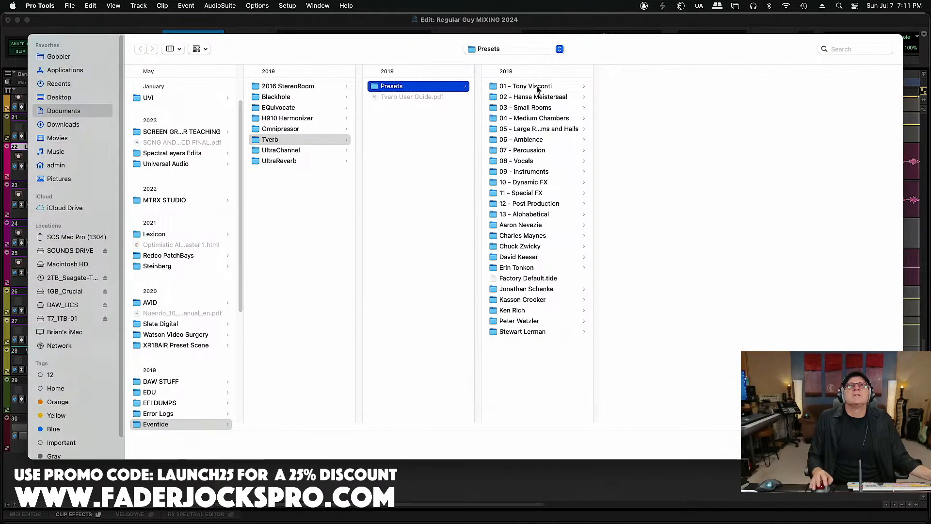
click(536, 88)
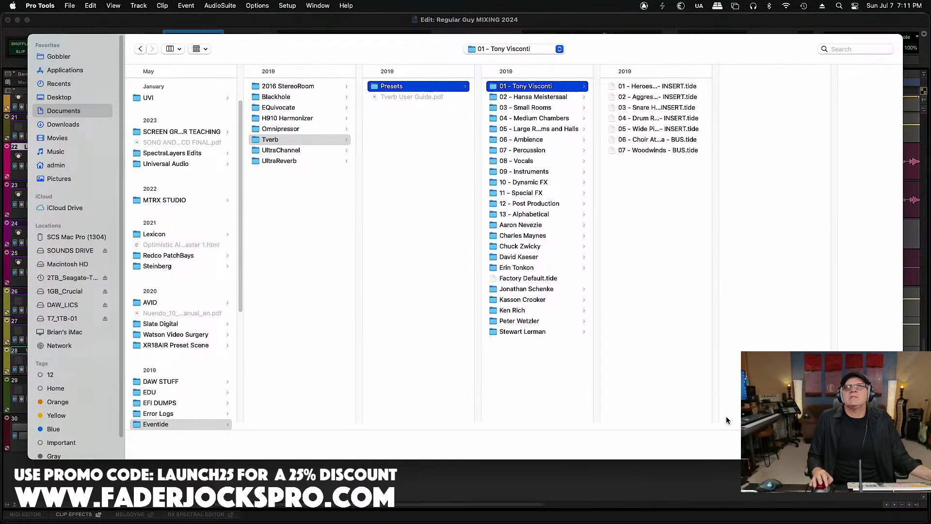
drag(716, 426, 797, 426)
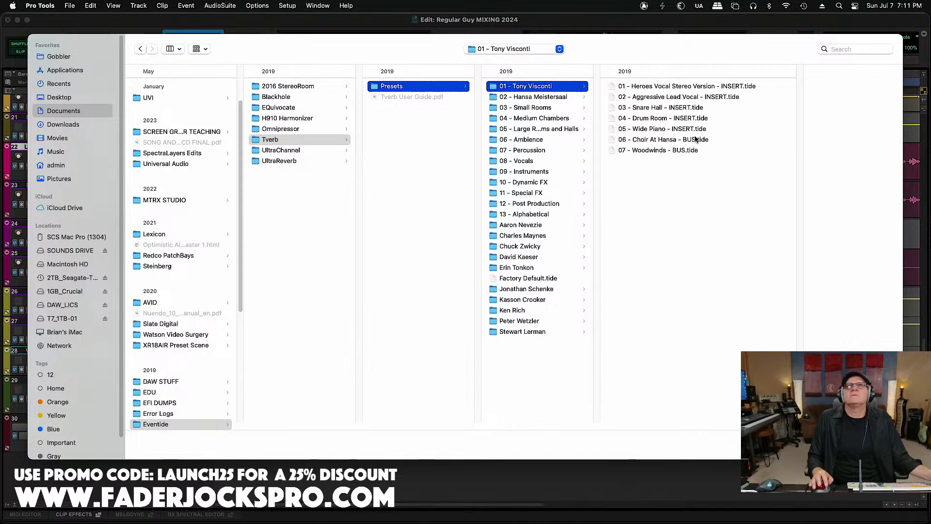
click(685, 87)
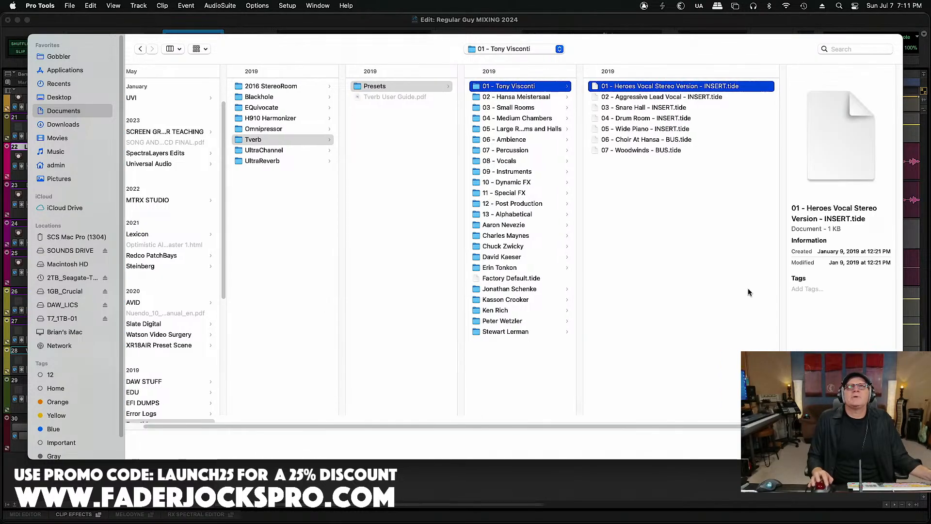
key(Return)
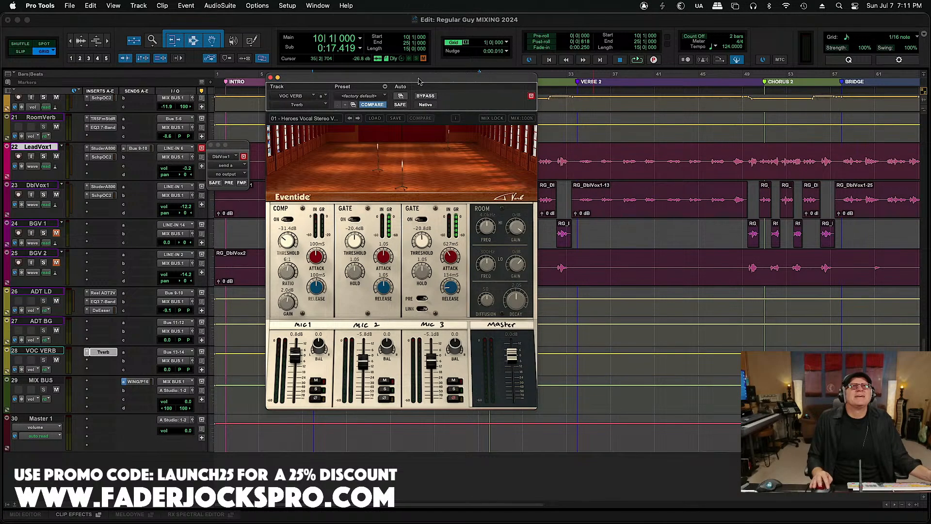
drag(419, 80, 462, 97)
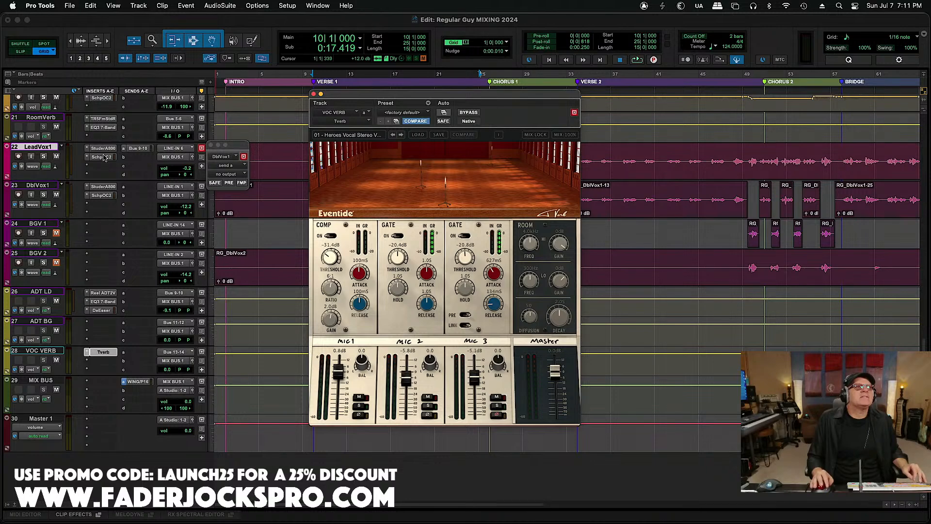
Step: Add a send from LeadVox1 to the VOC VERB track in send slot b at 0.0 dB
click(125, 160)
mouse_move(139, 160)
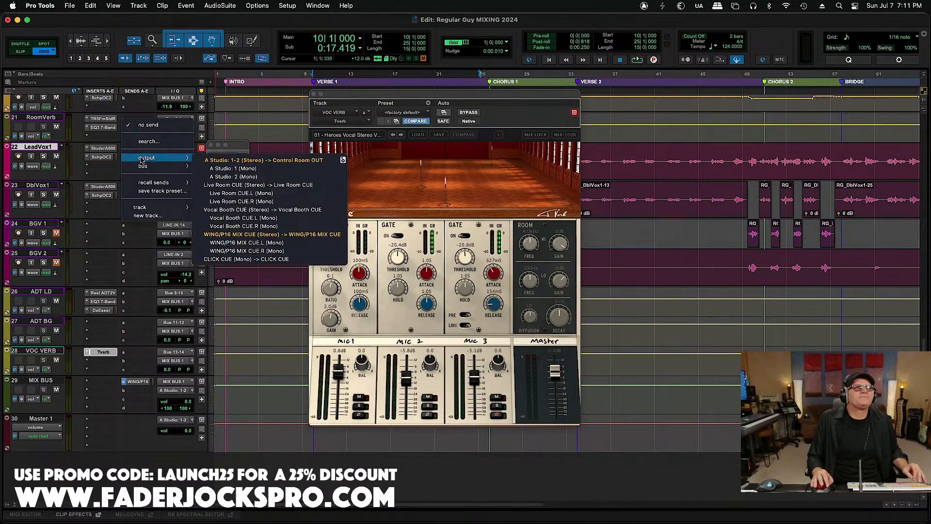
mouse_move(182, 207)
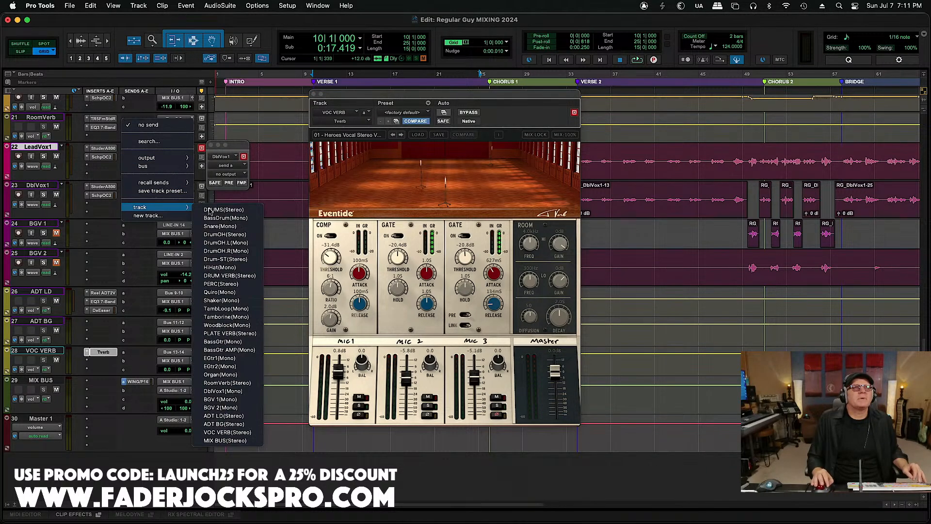
click(237, 434)
alt+click(219, 344)
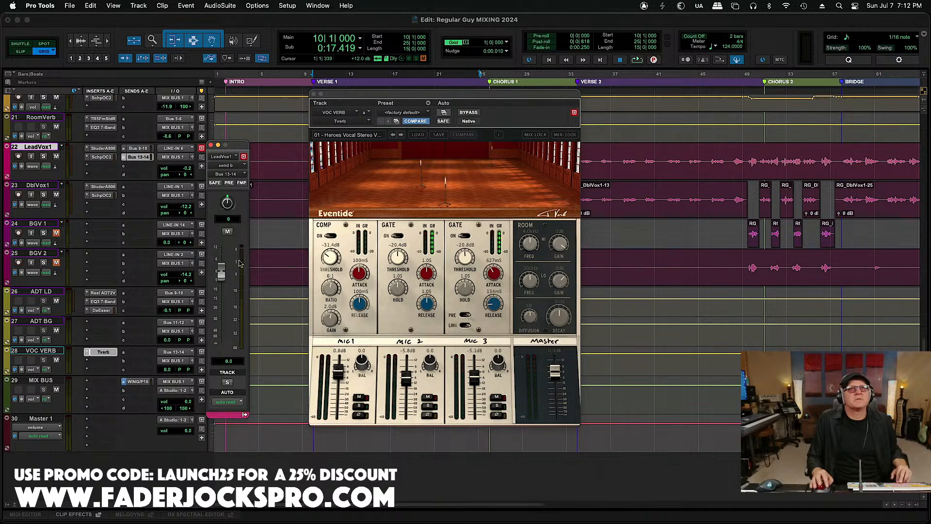
Step: Play the verse, raise LeadVox1's send to VOC VERB to +2.1 dB, and compare the vocal with the reverb track muted and unmuted
drag(366, 94, 322, 106)
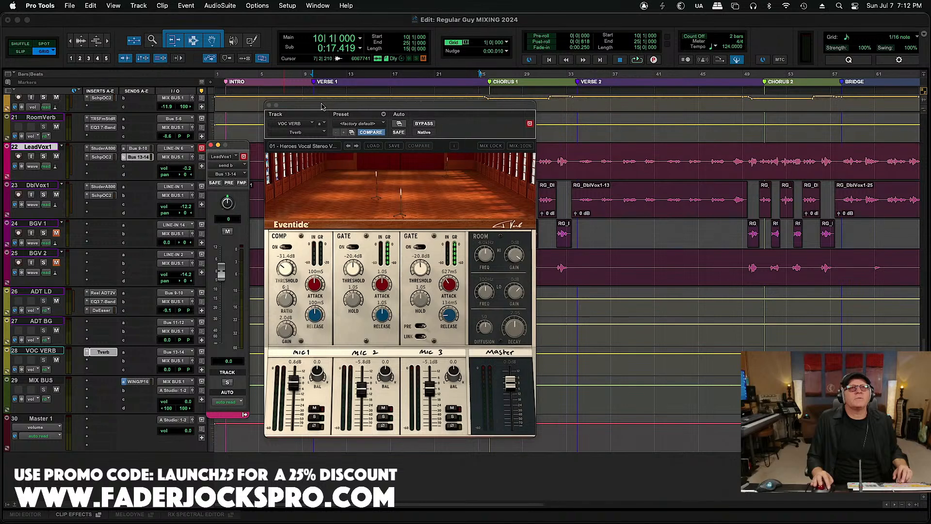
key(space)
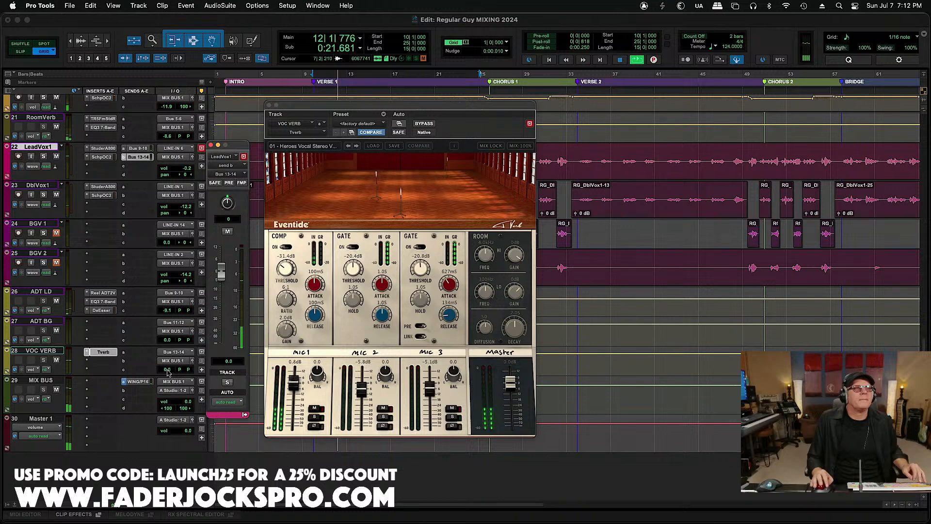
click(136, 157)
click(136, 157)
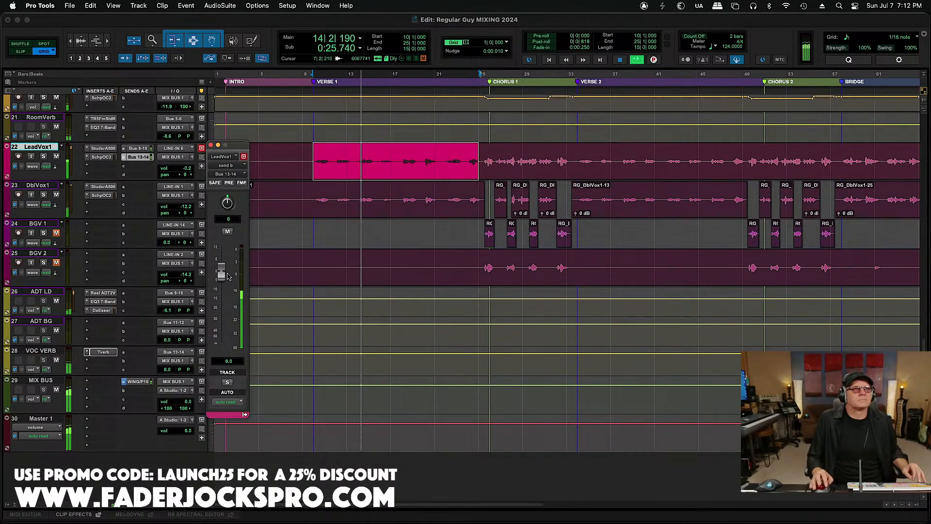
drag(220, 274, 222, 273)
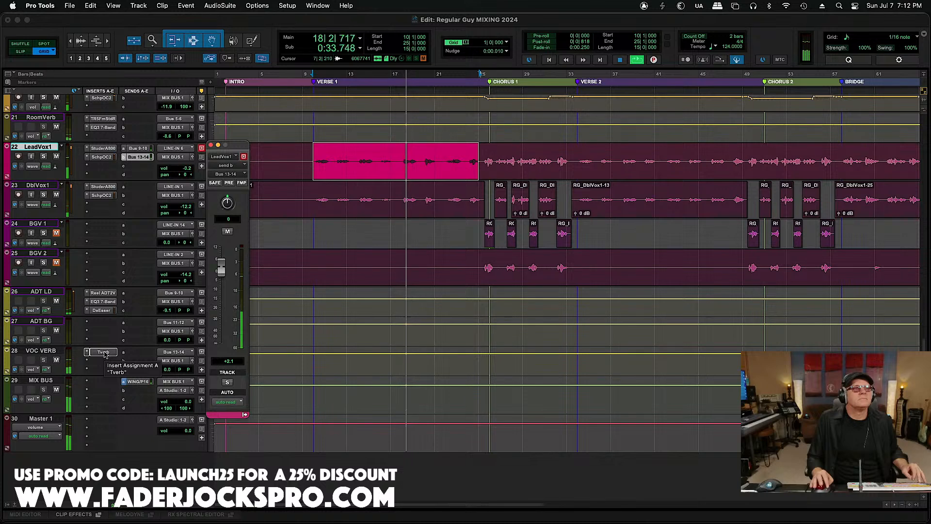
click(56, 360)
click(56, 360)
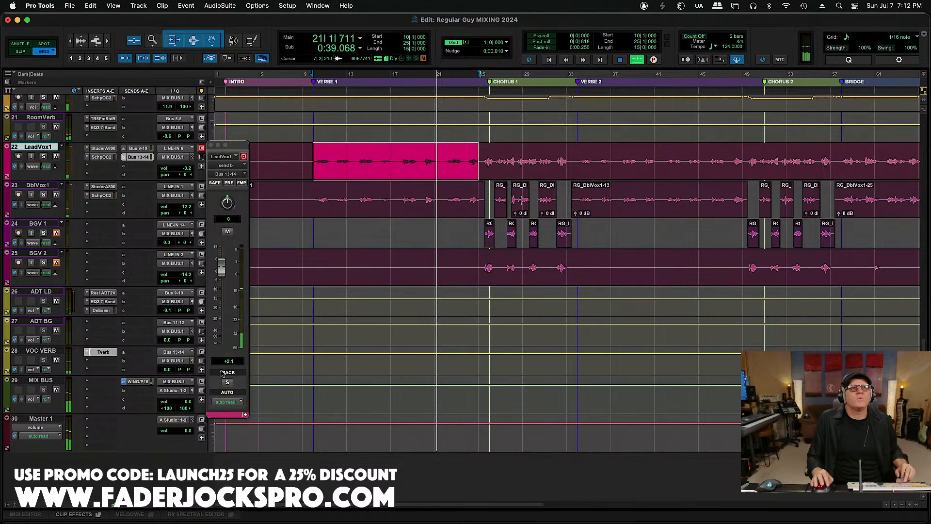
Step: Rebalance the Tverb microphone levels on VOC VERB: Mic 1 at -12.8 dB, Mic 2 at 2.3 dB and Mic 3 at 2.6 dB
click(103, 351)
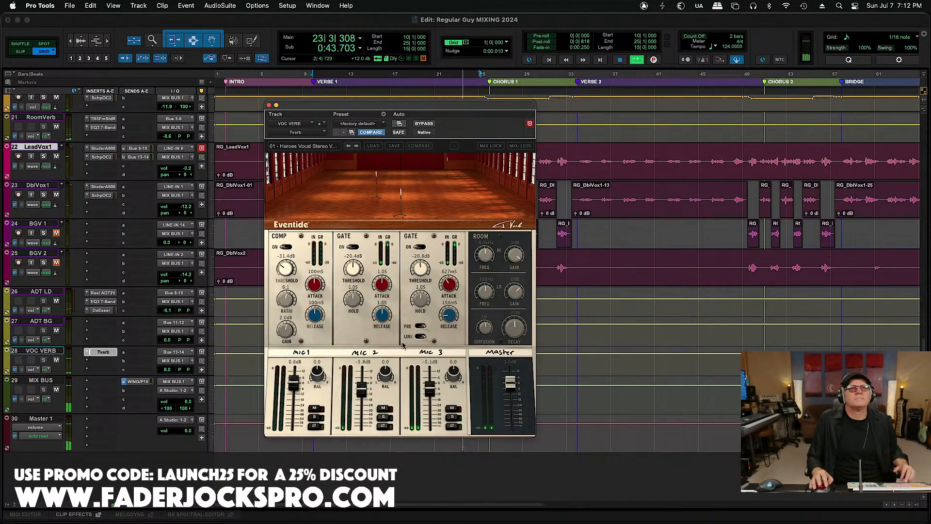
drag(293, 384, 296, 404)
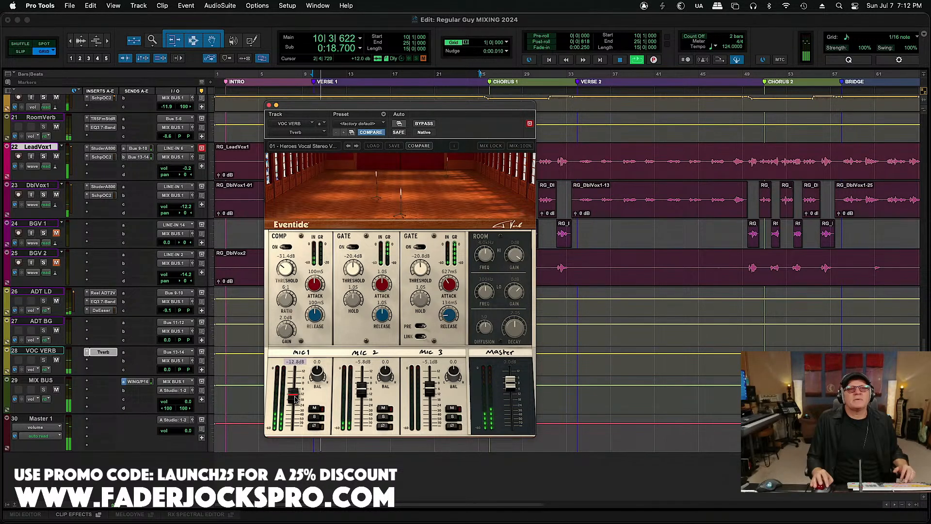
drag(363, 393, 363, 385)
drag(429, 393, 428, 383)
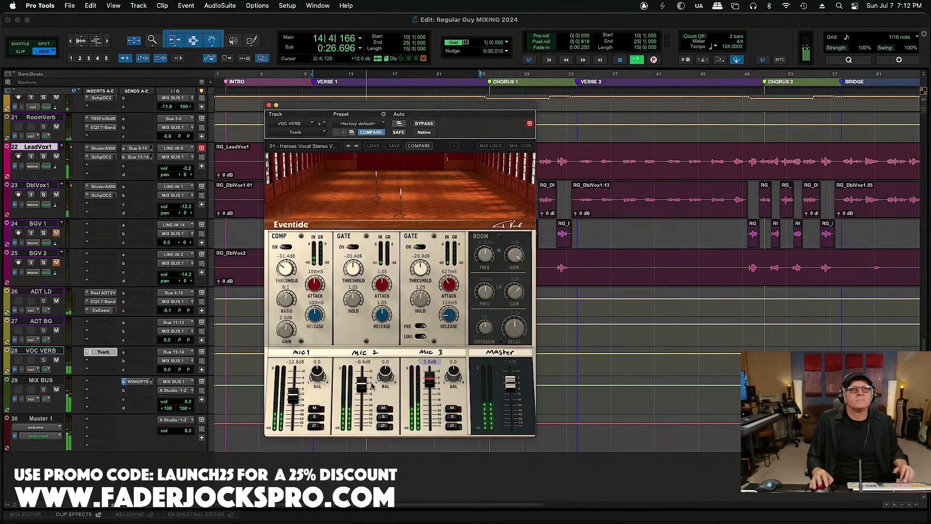
drag(429, 382, 431, 386)
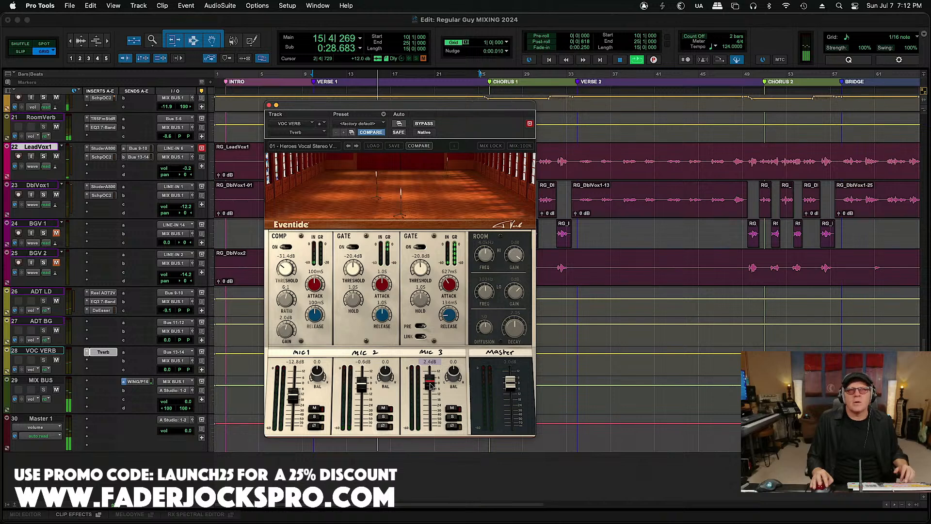
drag(363, 386, 363, 381)
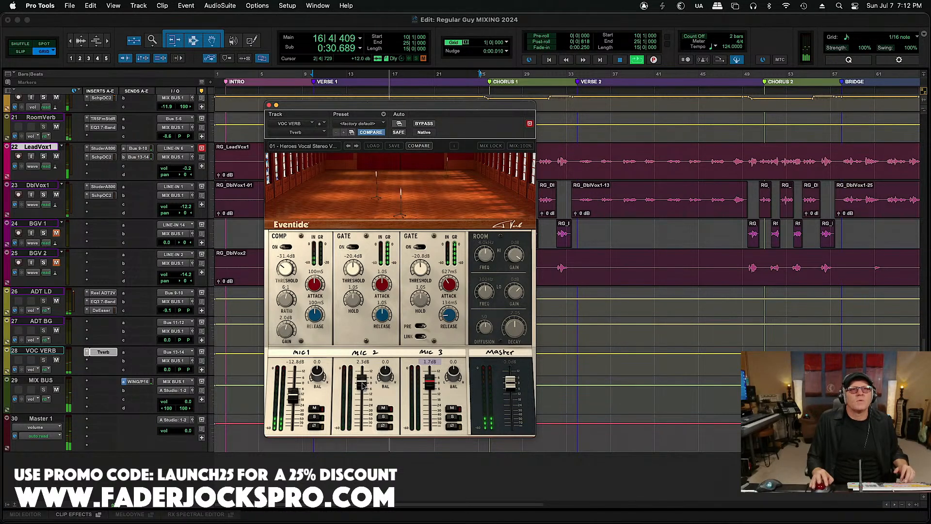
drag(431, 387, 431, 384)
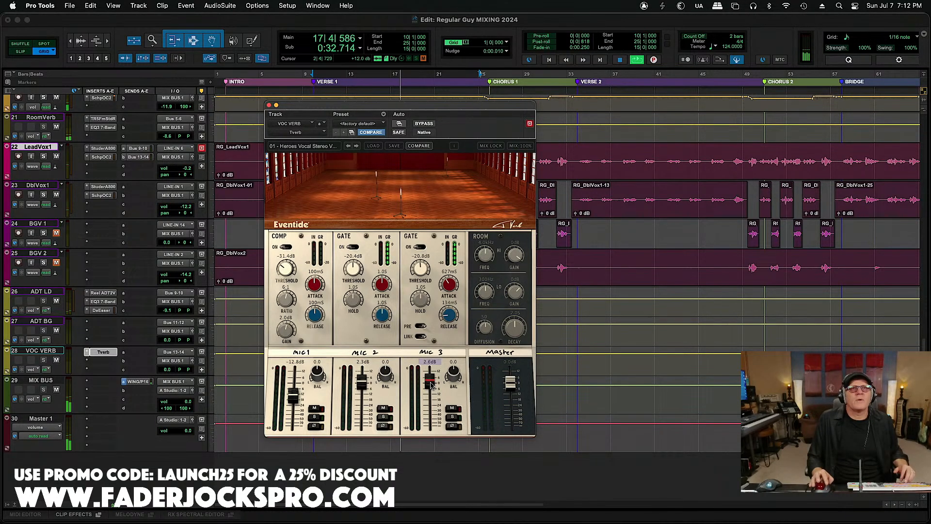
Step: Spread Mic 2 and Mic 3 apart in the Tverb room and audition the two microphones' gates
drag(445, 163, 435, 178)
drag(379, 186, 364, 189)
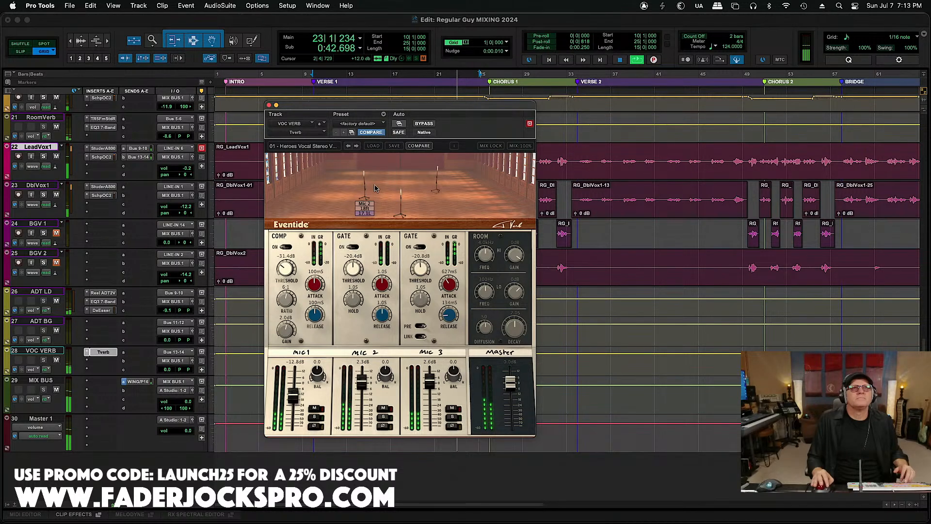
drag(437, 185, 437, 185)
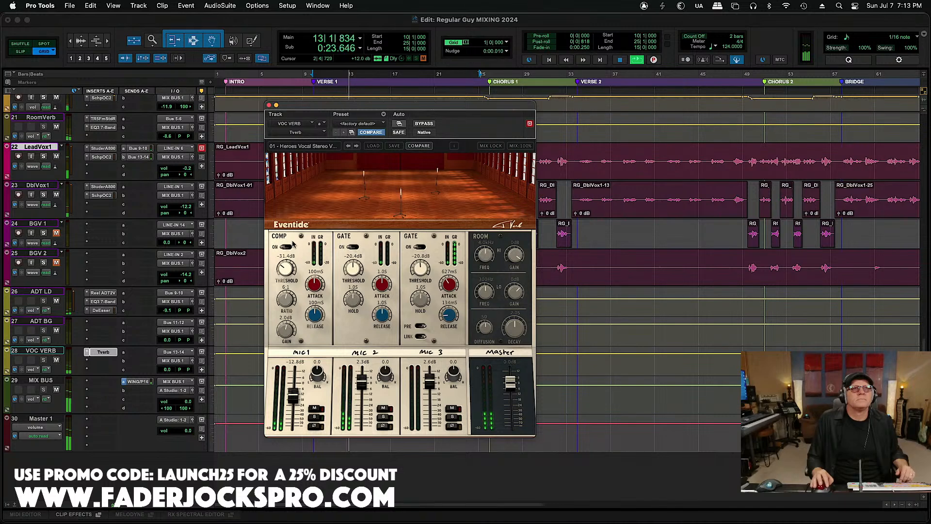
click(352, 248)
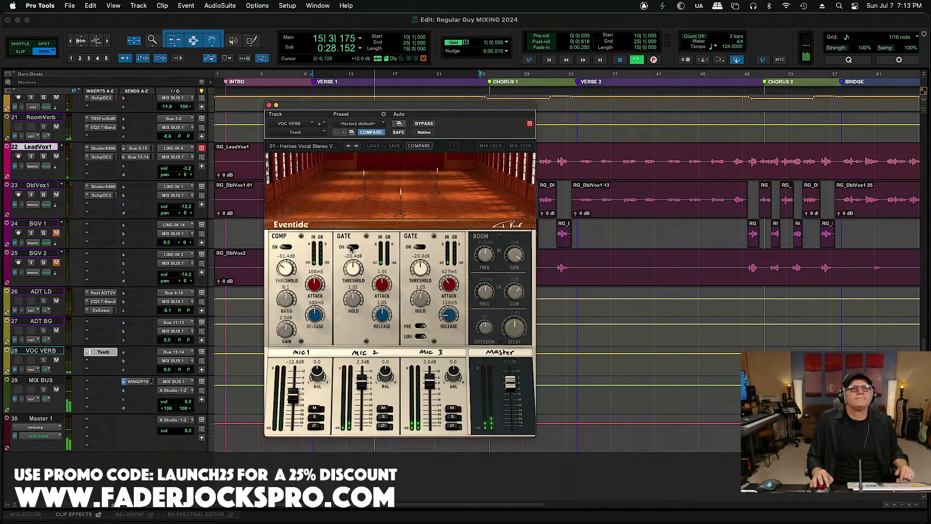
click(420, 247)
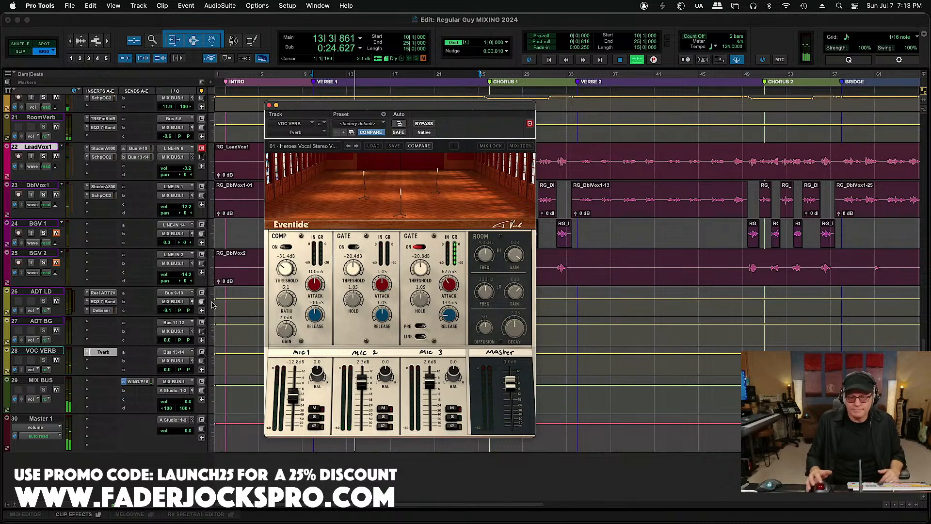
Step: Lower the VOC VERB track volume to -3.3 dB and Tverb's Mic 3 level to -2.6 dB
click(169, 370)
drag(169, 372, 169, 372)
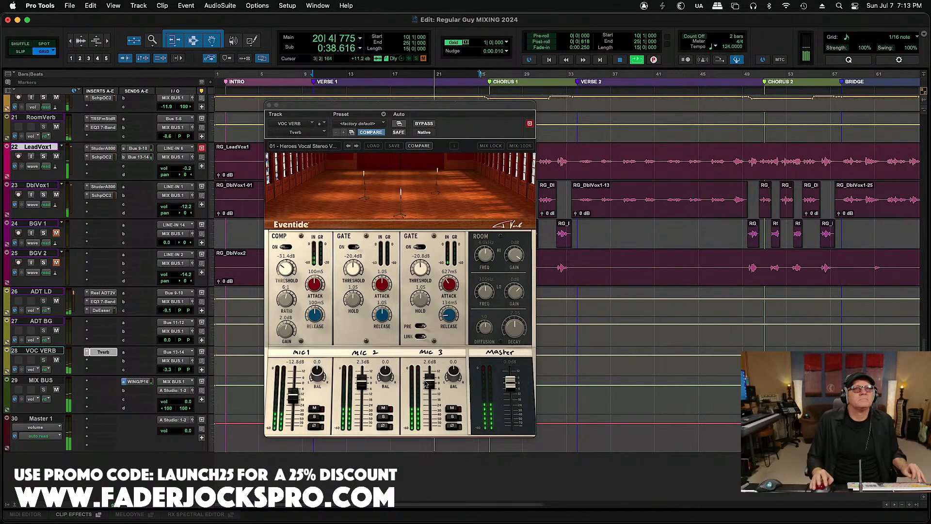
drag(430, 381, 431, 386)
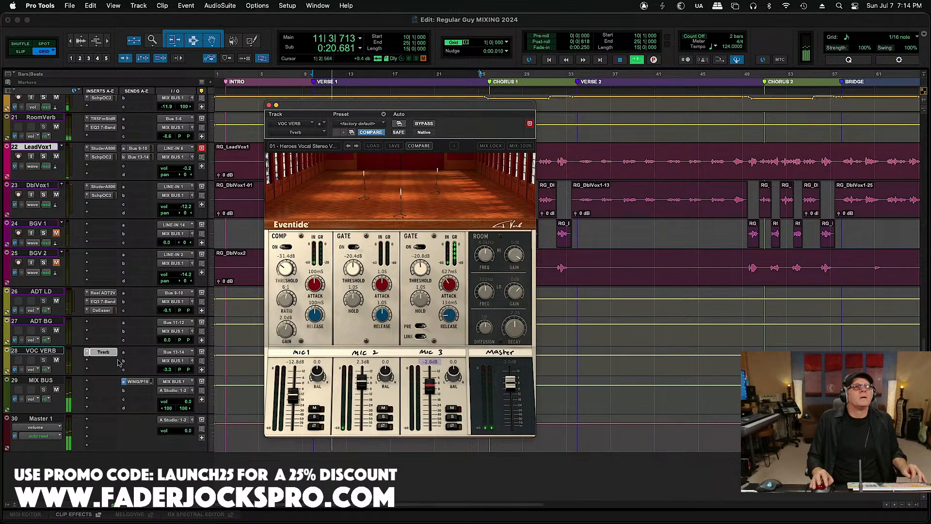
Step: Insert the stereo EQ3 7-Band plug-in after Tverb on the VOC VERB track
click(103, 360)
mouse_move(135, 363)
mouse_move(221, 367)
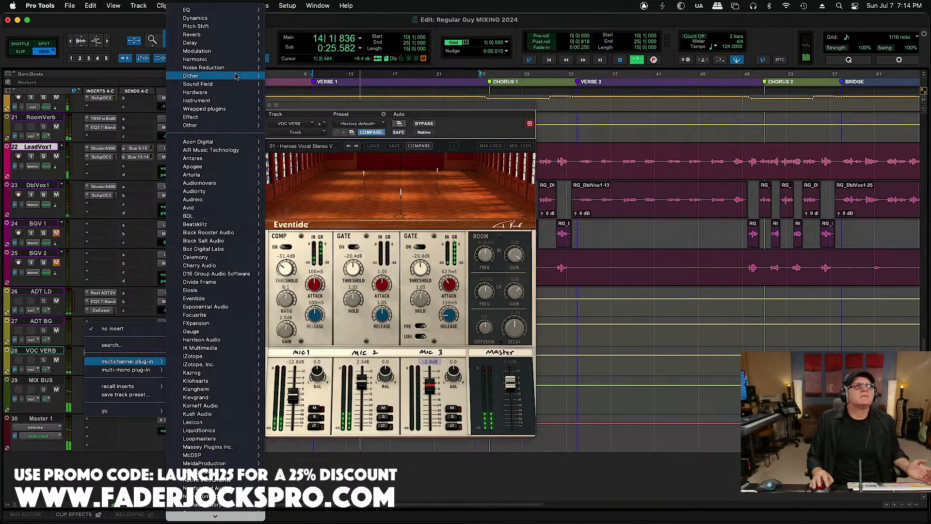
mouse_move(239, 15)
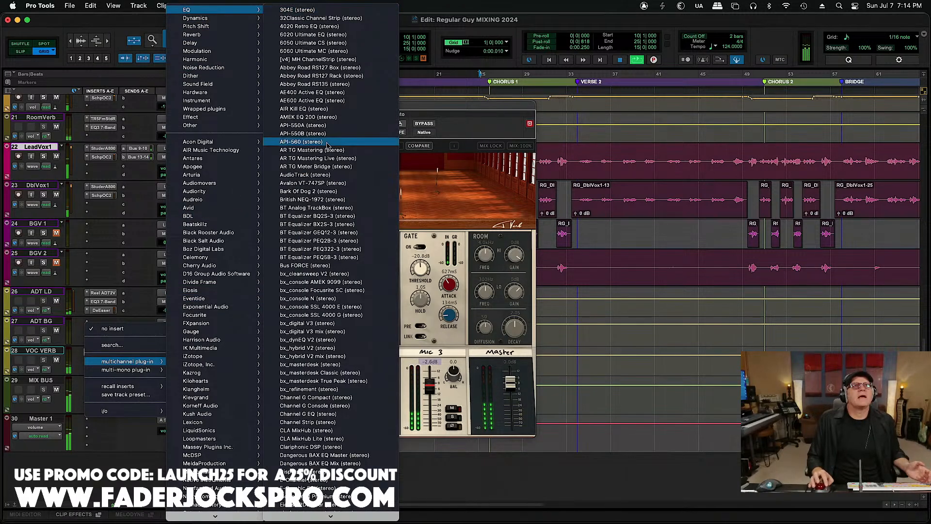
scroll(325, 422, down, 10)
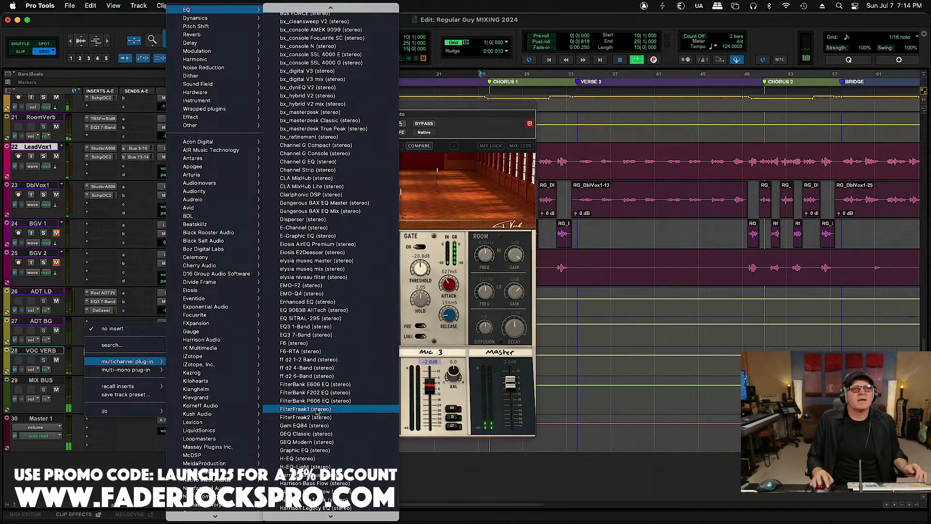
click(302, 335)
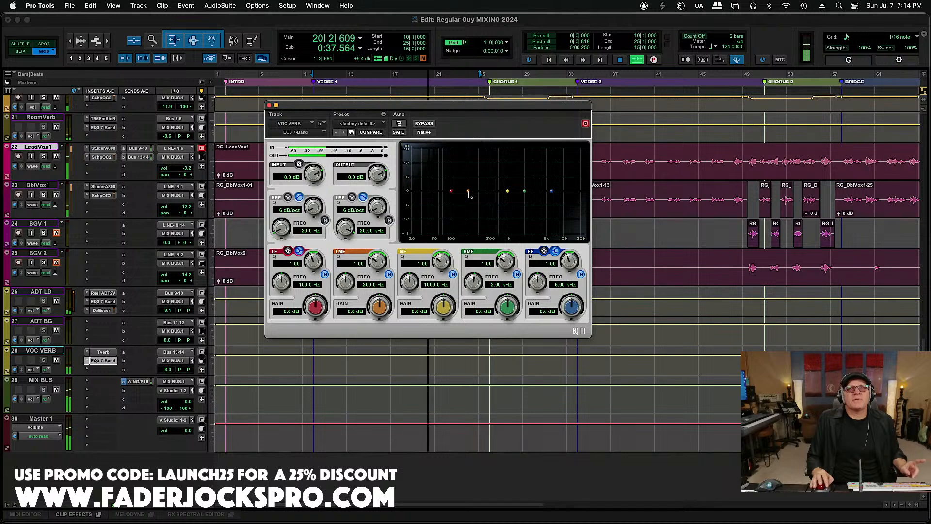
Step: Sweep the reverb EQ's LMF band with a narrow boost, then cut 5.5 dB at 303.4 Hz with a Q of 3.89
drag(469, 192, 477, 173)
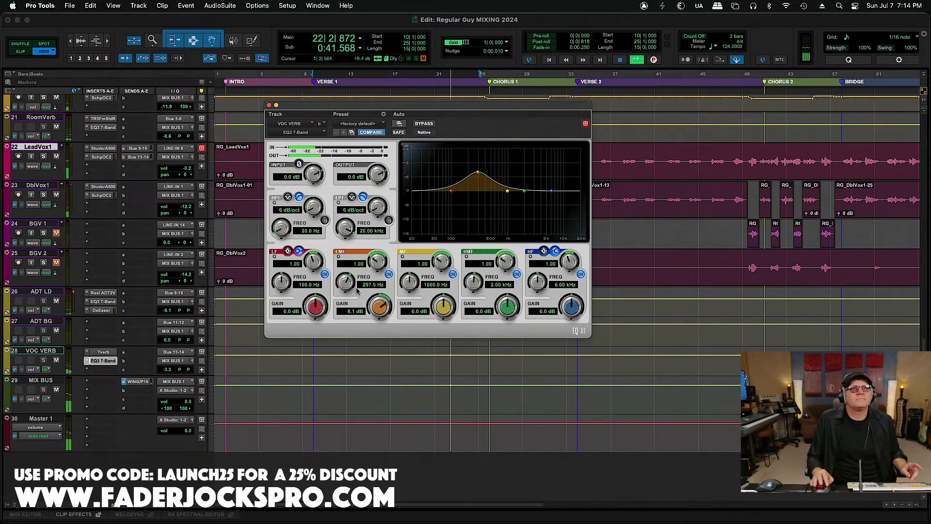
drag(379, 263, 380, 230)
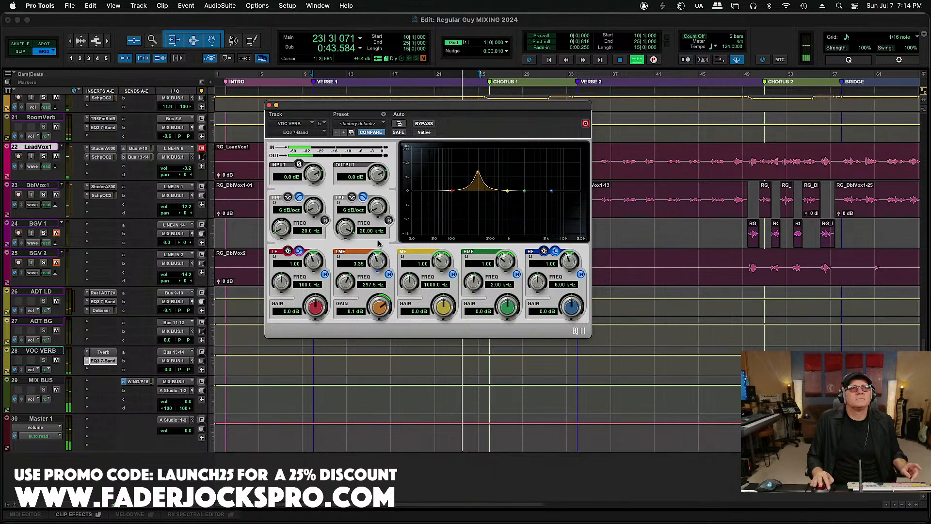
mouse_move(477, 176)
mouse_down()
mouse_move(469, 168)
mouse_move(480, 169)
mouse_up()
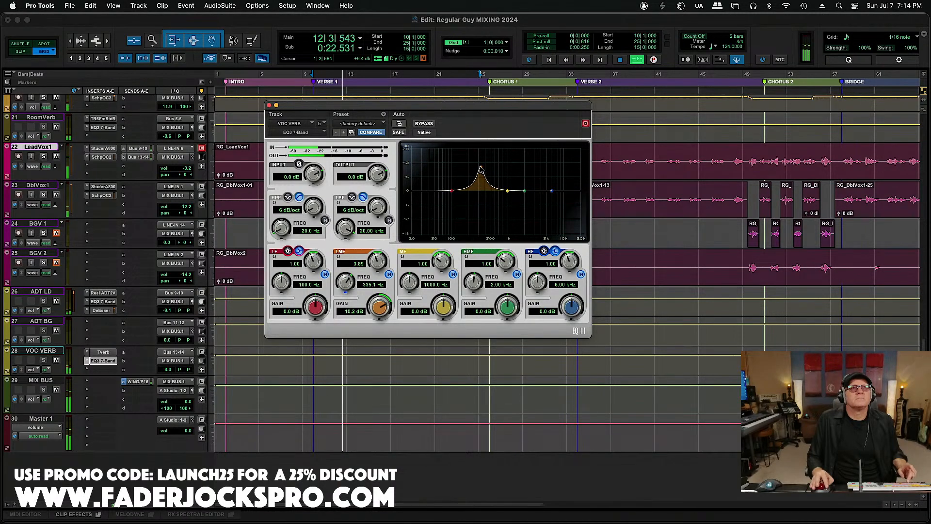
drag(380, 318, 381, 357)
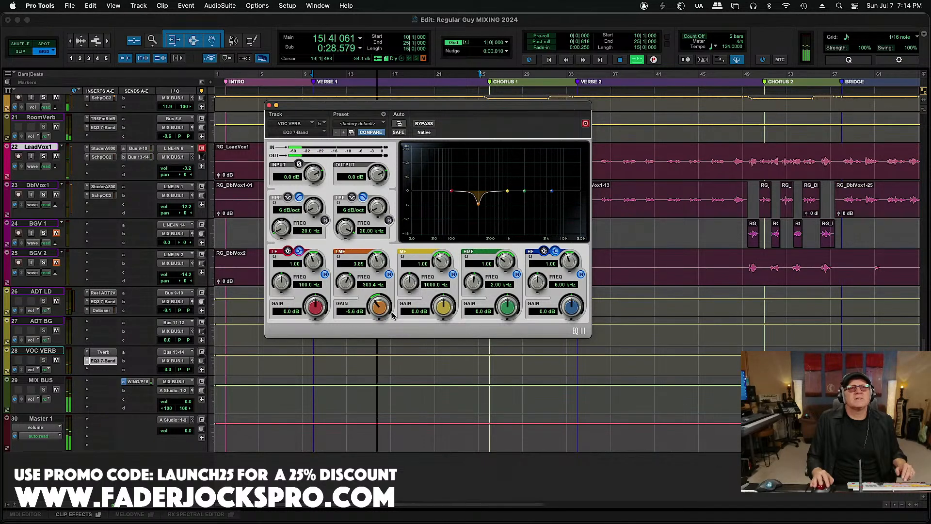
drag(377, 306, 378, 306)
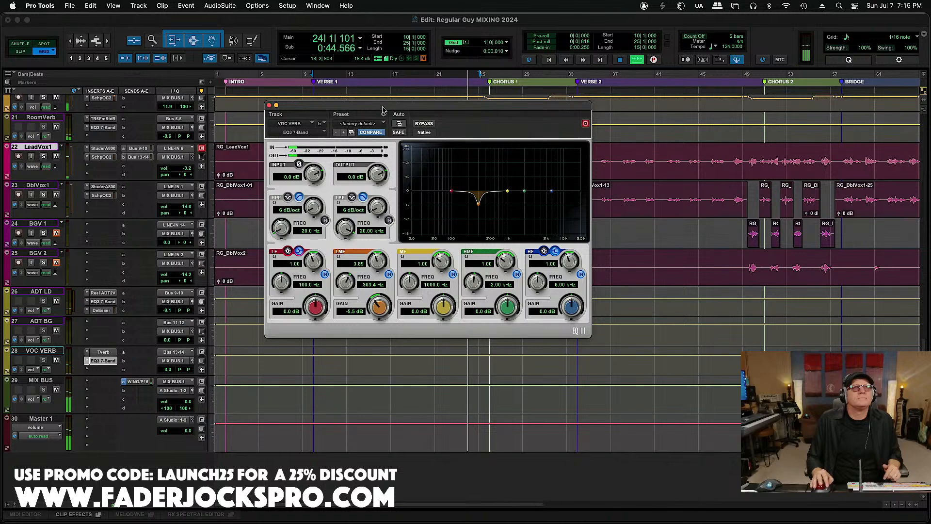
Step: Sweep the MF band with a narrow boost, cut 7.0 dB at 829.3 Hz with a Q of 7.50, and close the EQ
drag(382, 111, 382, 173)
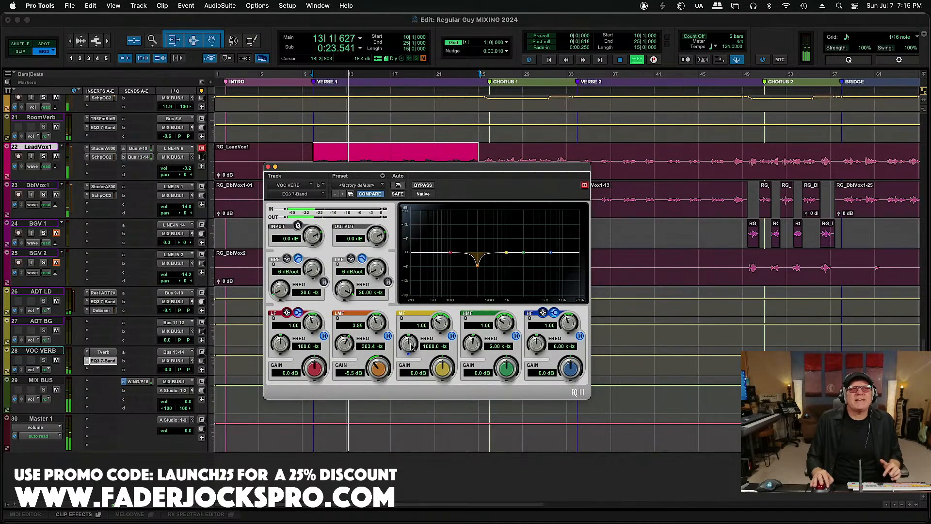
drag(439, 361, 440, 305)
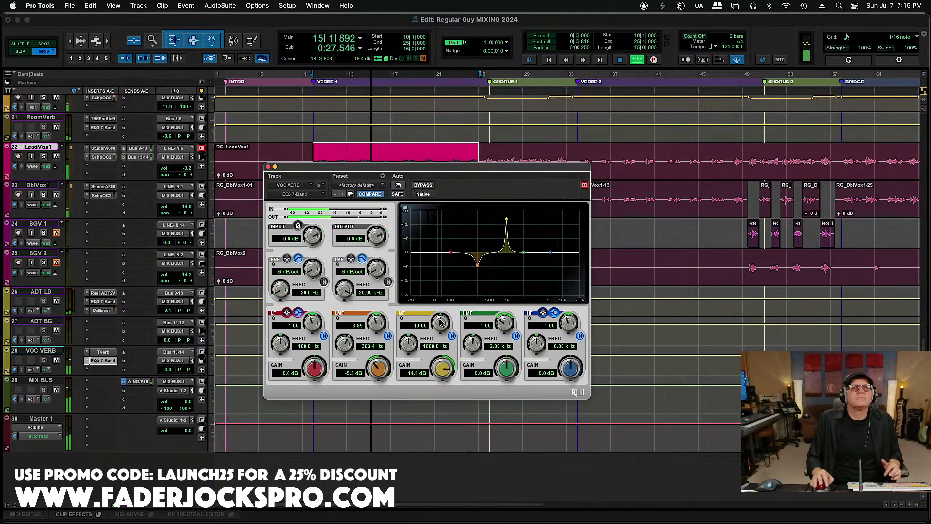
drag(409, 343, 407, 347)
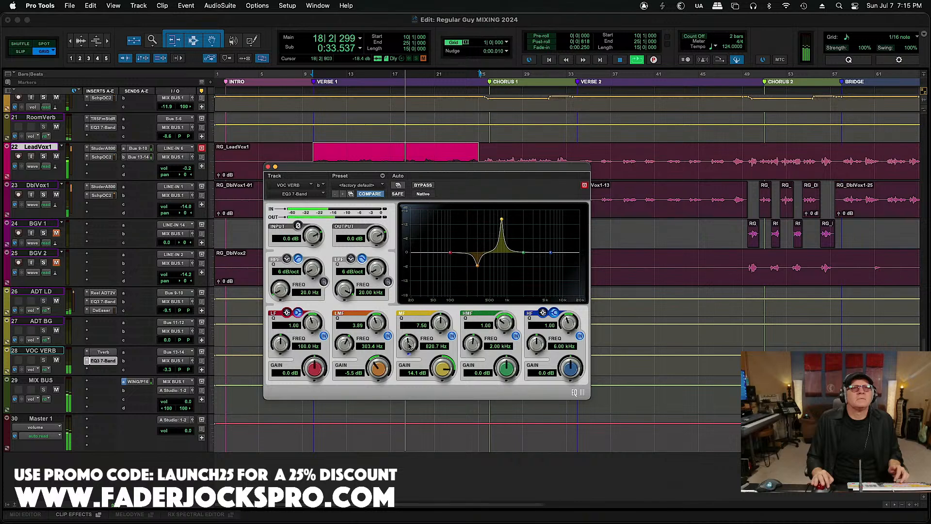
drag(443, 369, 449, 430)
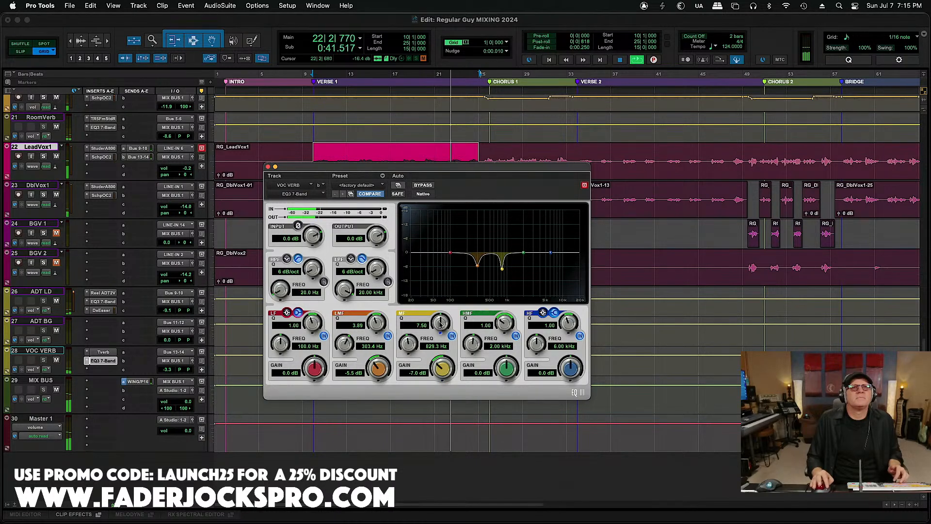
click(267, 167)
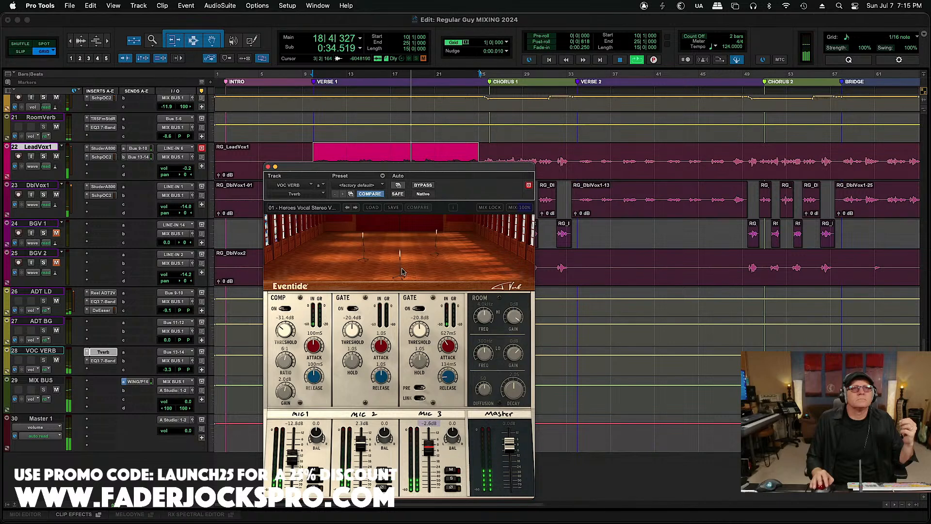
Step: Lower Tverb's Mic 1 level to -19.8 dB and the VOC VERB track volume to -4.0 dB
mouse_move(402, 271)
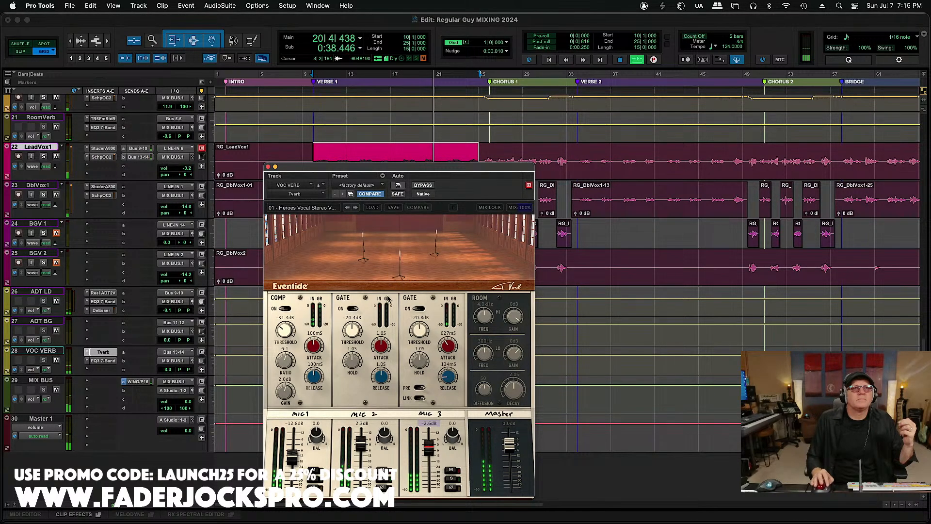
drag(291, 458, 291, 464)
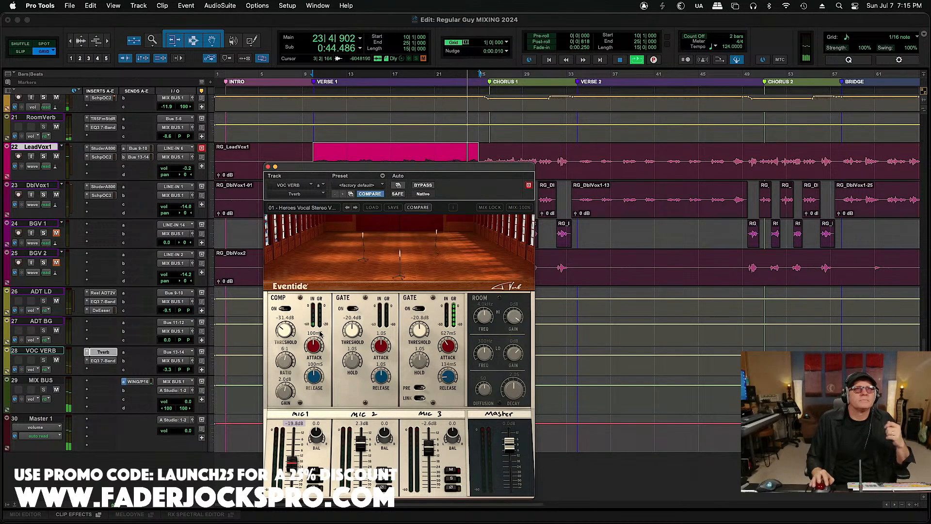
click(268, 167)
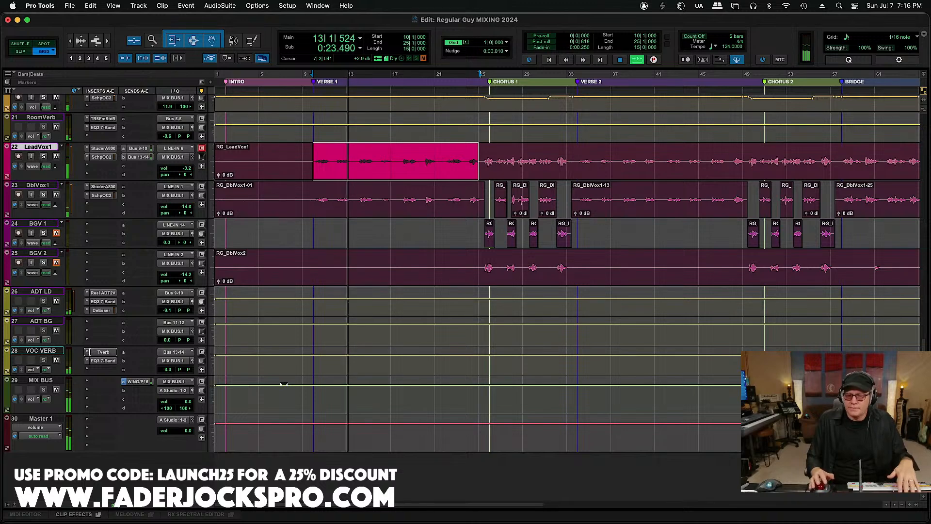
drag(171, 369, 171, 370)
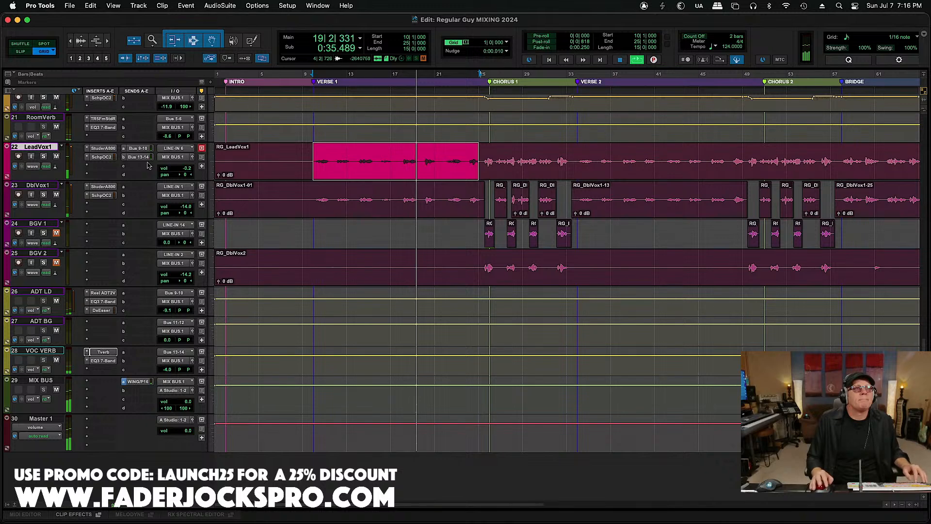
Step: Copy LeadVox1's Bus 13-14 reverb send to DblVox1, set its level to -3.6 dB, and stop playback
drag(141, 161, 142, 187)
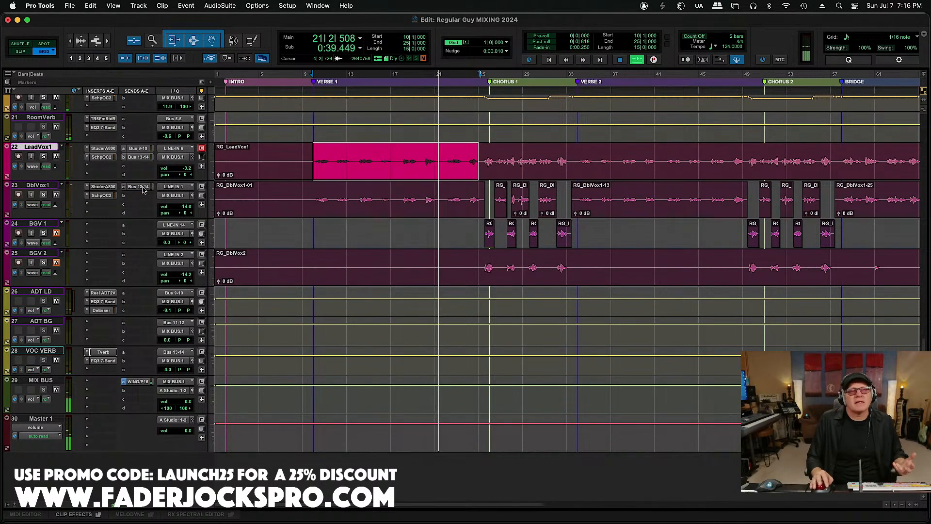
click(139, 186)
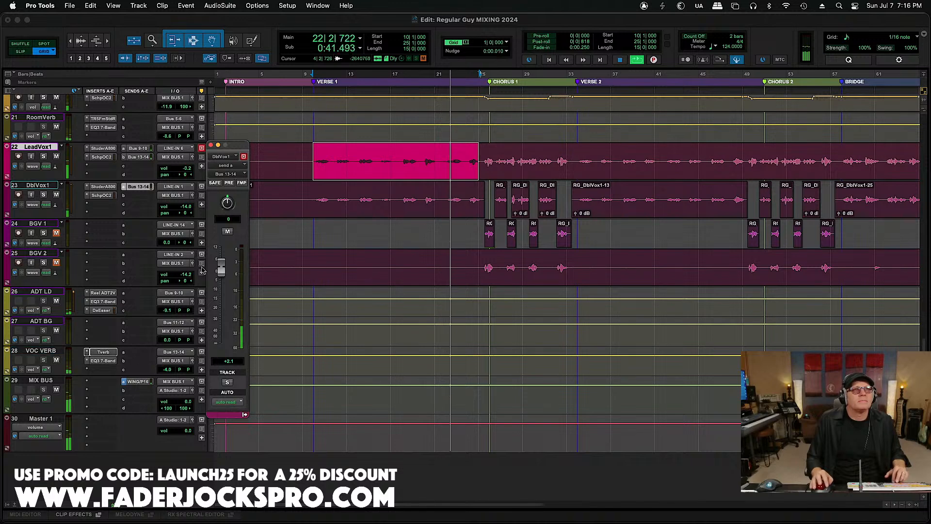
drag(227, 269, 227, 280)
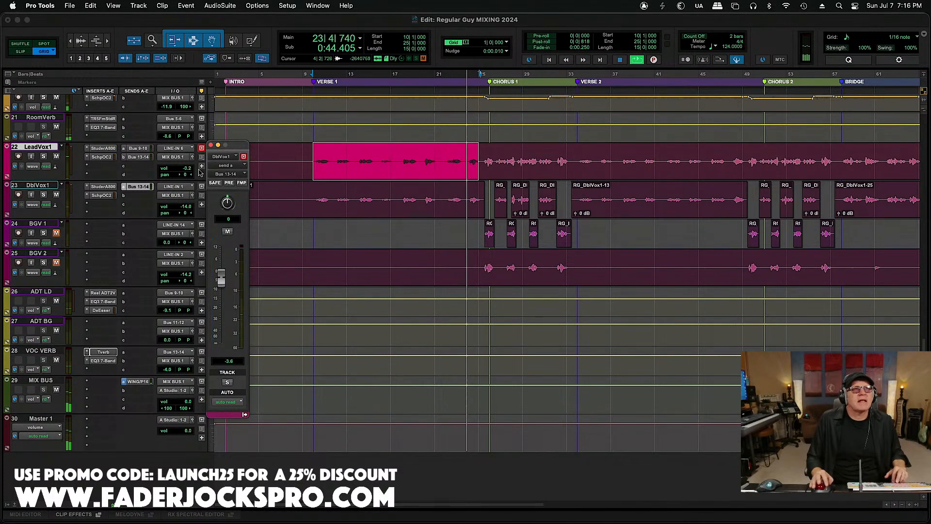
click(210, 145)
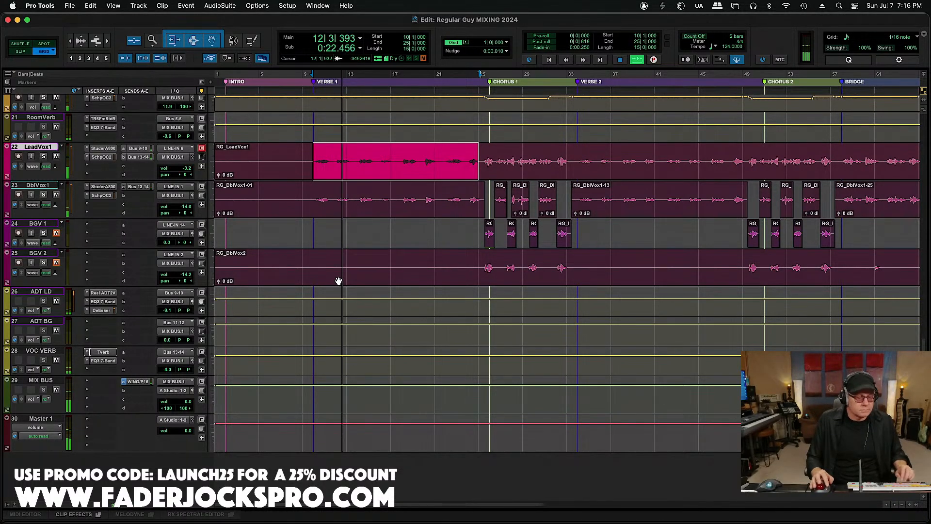
key(space)
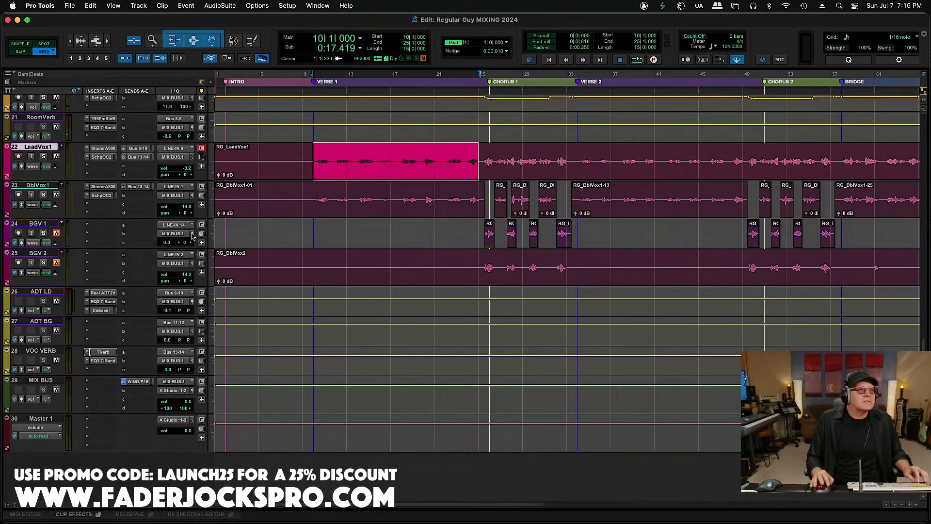
Step: Copy the StuderA800 and SchpOC2 inserts to BGV 1 and BGV 2, and ADT LD's three inserts to ADT BG
drag(103, 189, 104, 224)
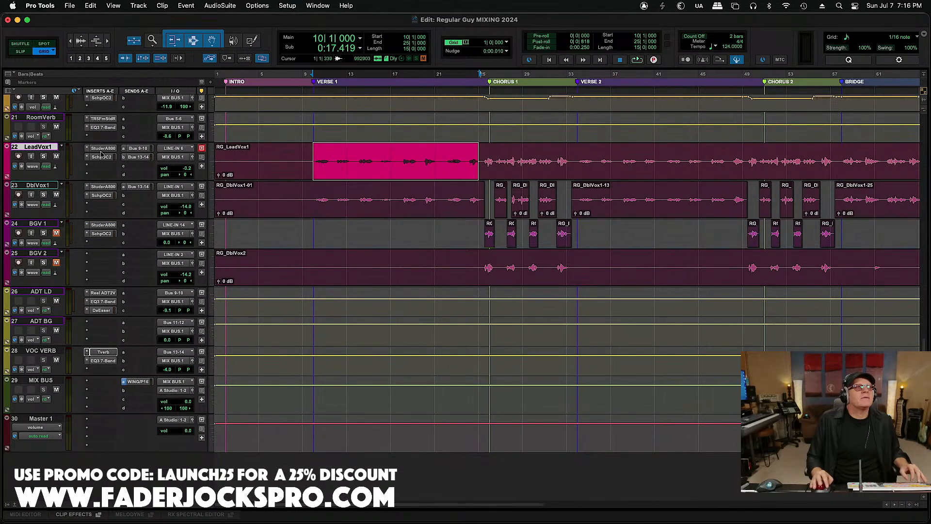
drag(108, 238, 104, 255)
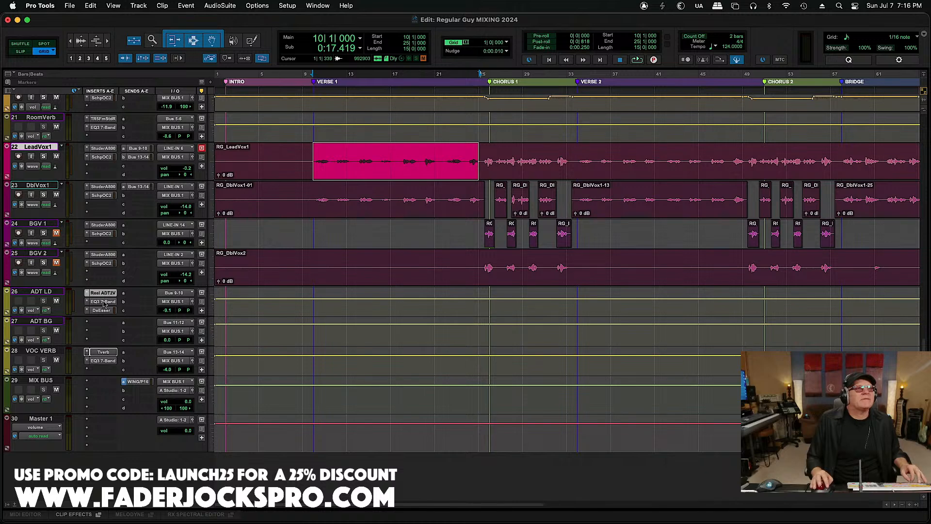
drag(103, 324, 106, 340)
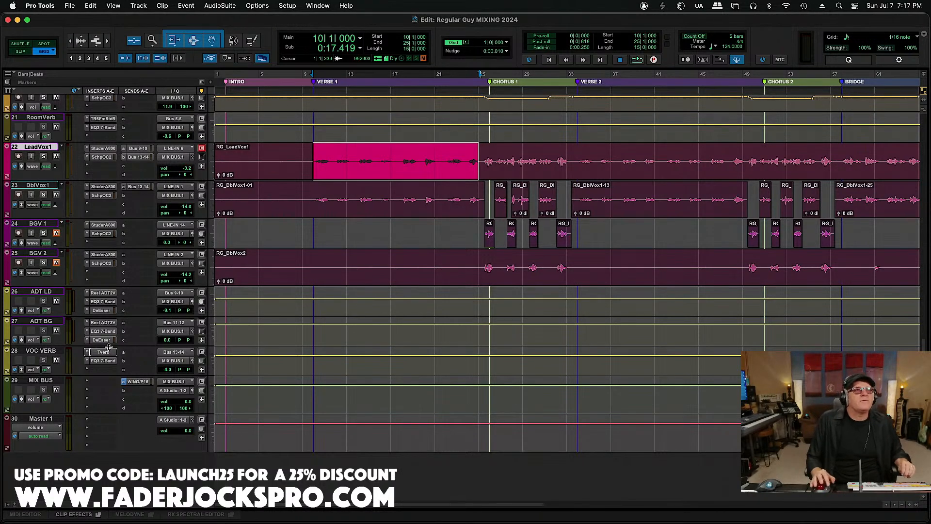
Step: Check the left and right pan settings of the ADT LD track
click(179, 311)
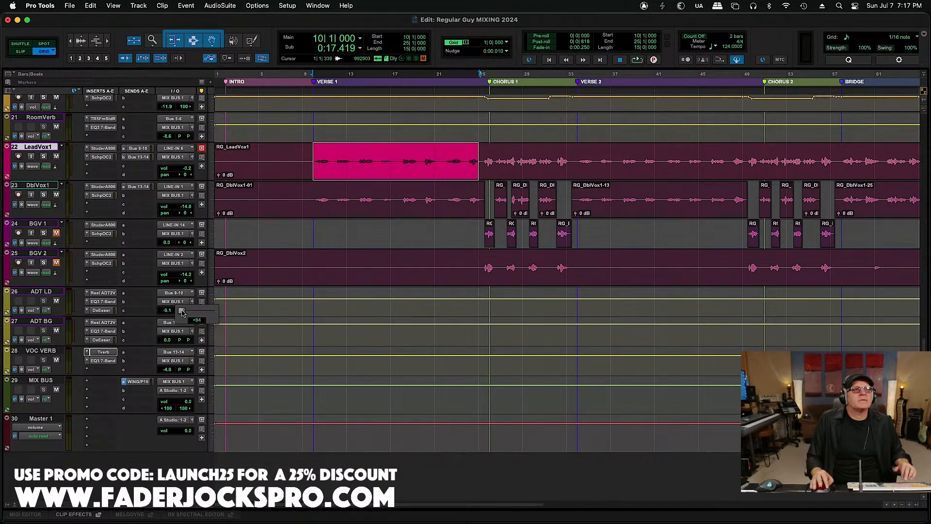
drag(181, 313, 196, 312)
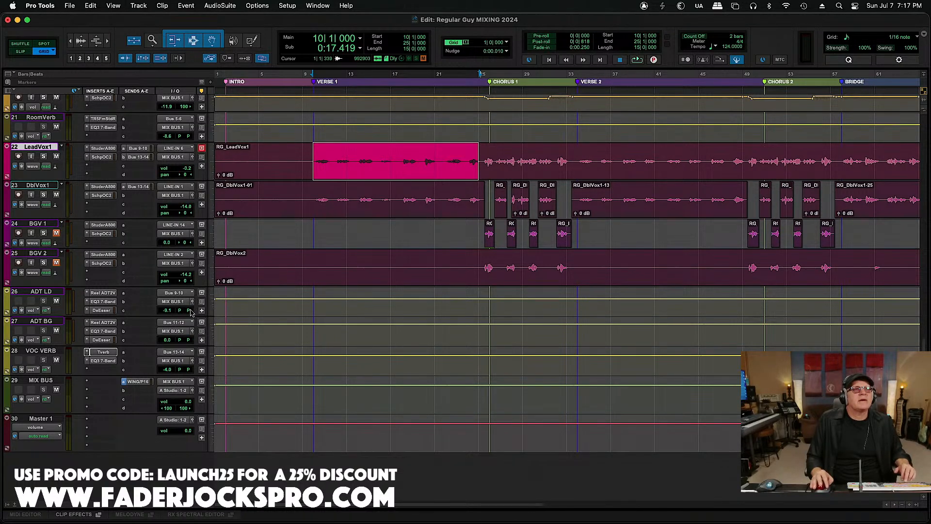
click(189, 311)
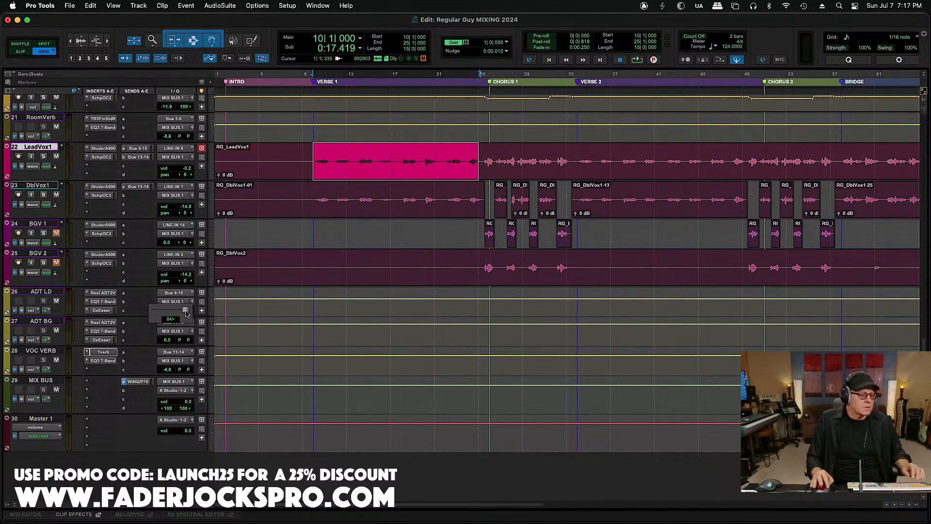
drag(186, 313, 183, 313)
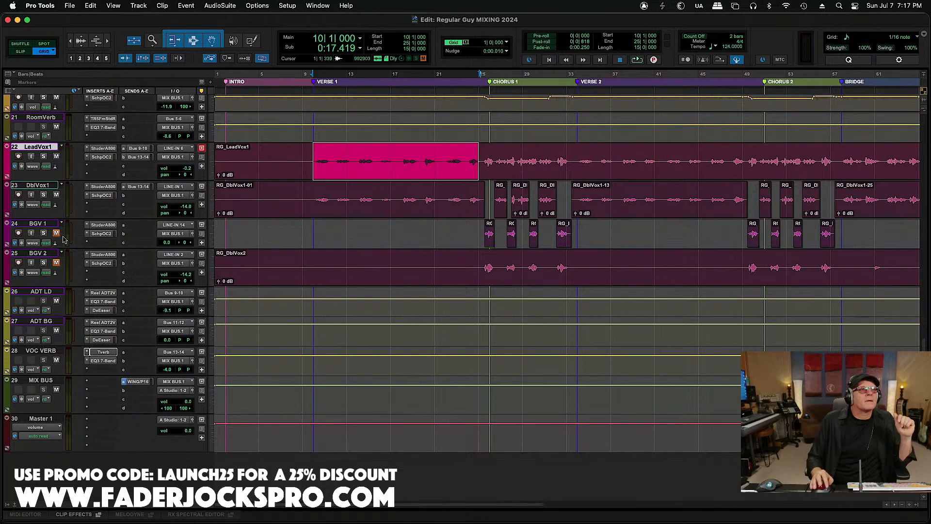
Step: Send BGV 1 and BGV 2 to the ADT BG track on Bus 11-12, with BGV 1's send at 0.0 dB, and copy LeadVox1's Bus 13-14 send to both
click(125, 228)
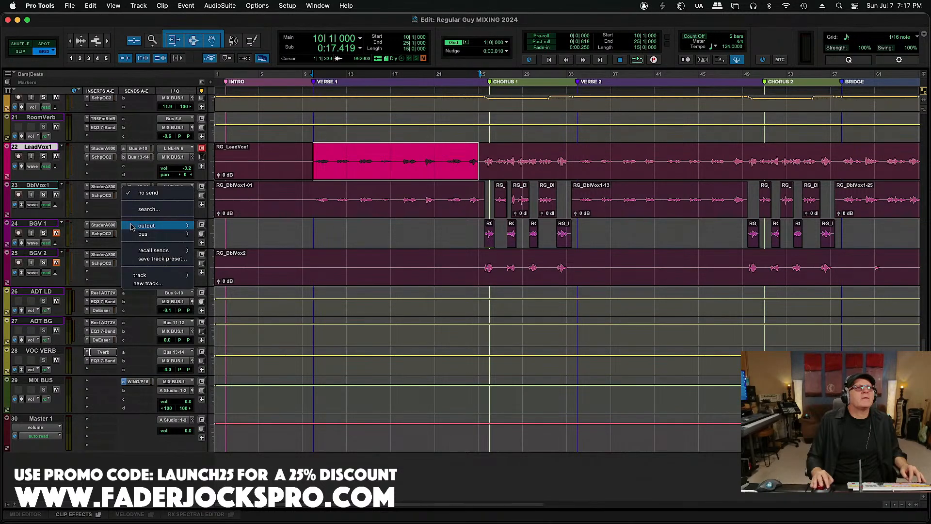
mouse_move(166, 228)
mouse_move(167, 275)
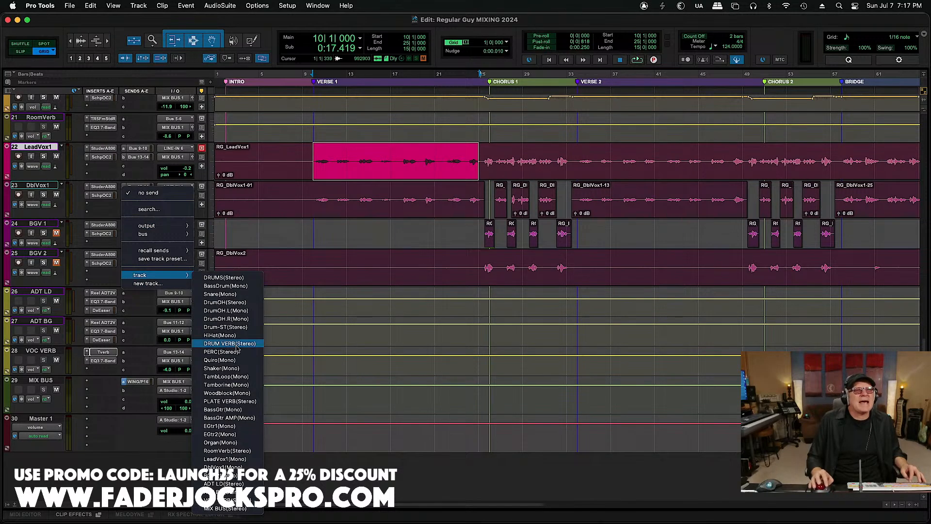
click(238, 491)
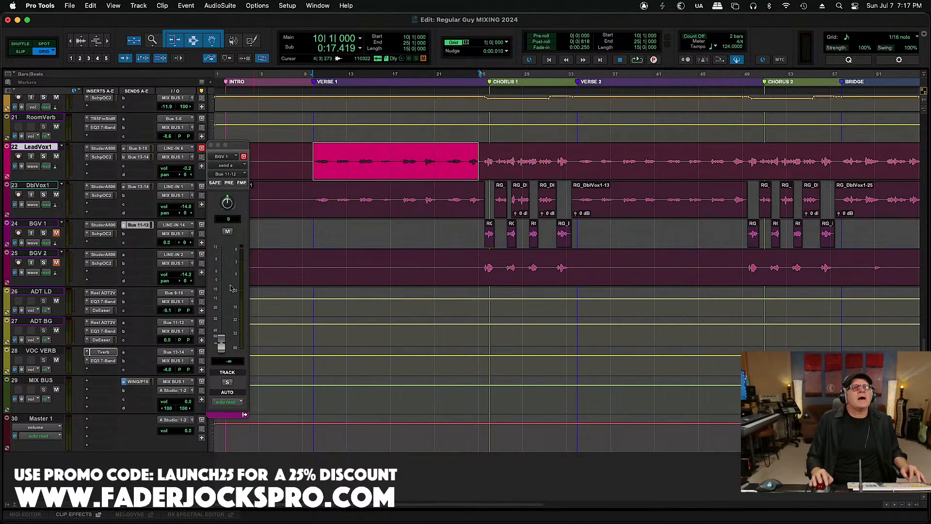
alt+click(222, 343)
click(144, 253)
drag(144, 256, 144, 256)
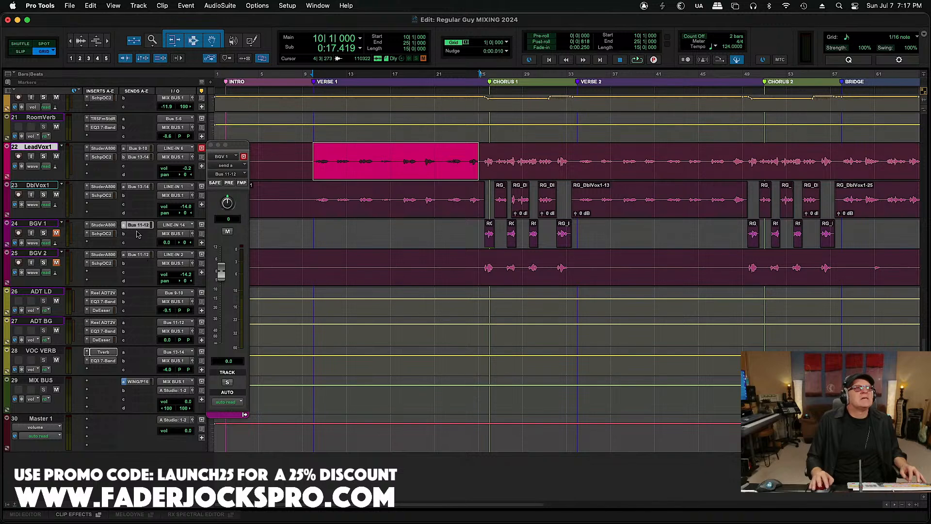
drag(139, 159, 138, 266)
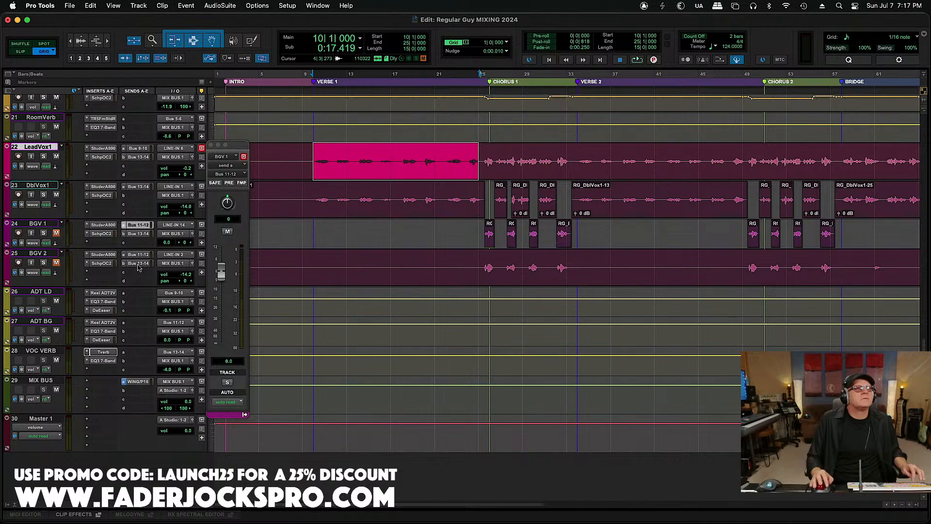
Step: Pan BGV 1 right to 46 with its Bus 13-14 send at 100, and BGV 2 left to 49 with its send at -99
click(138, 234)
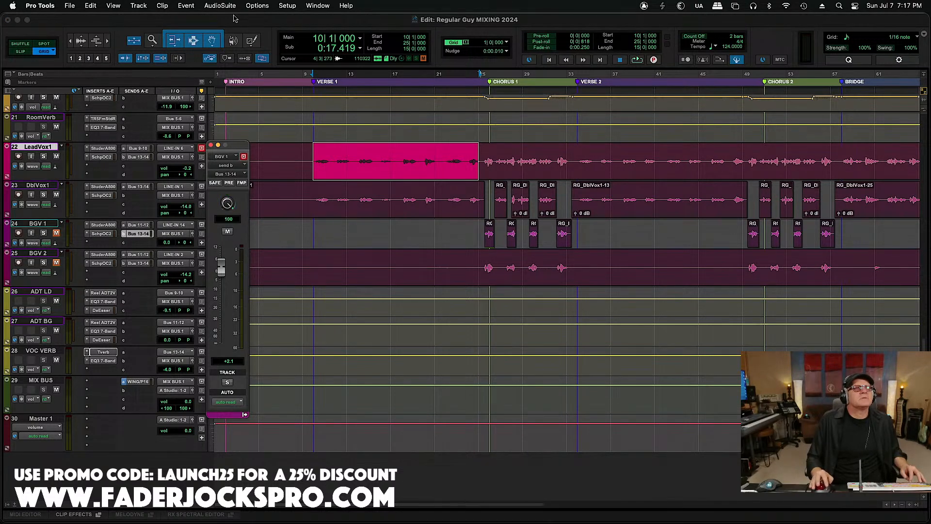
drag(187, 244, 179, 245)
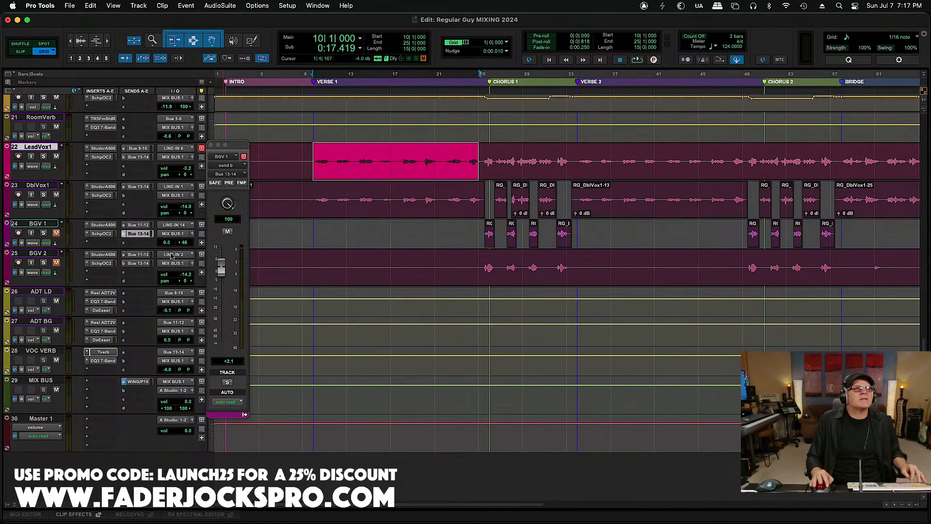
click(143, 261)
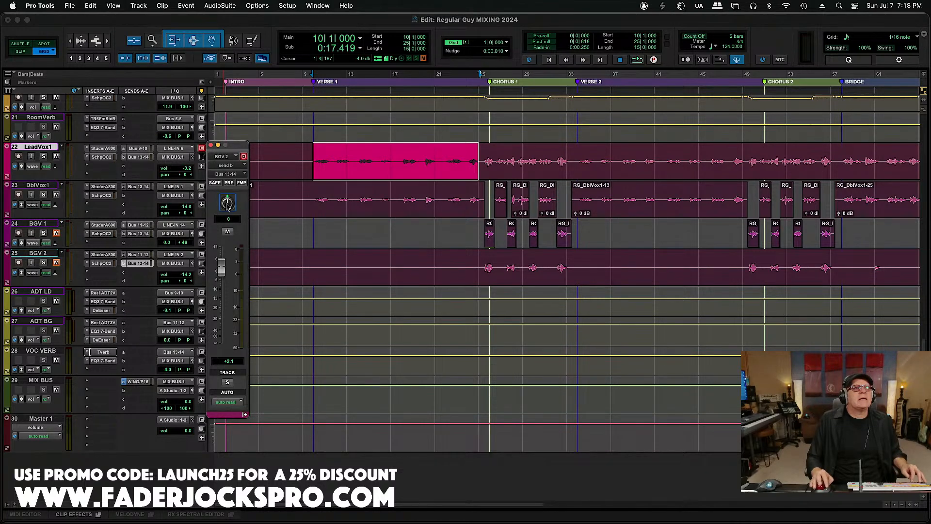
click(140, 235)
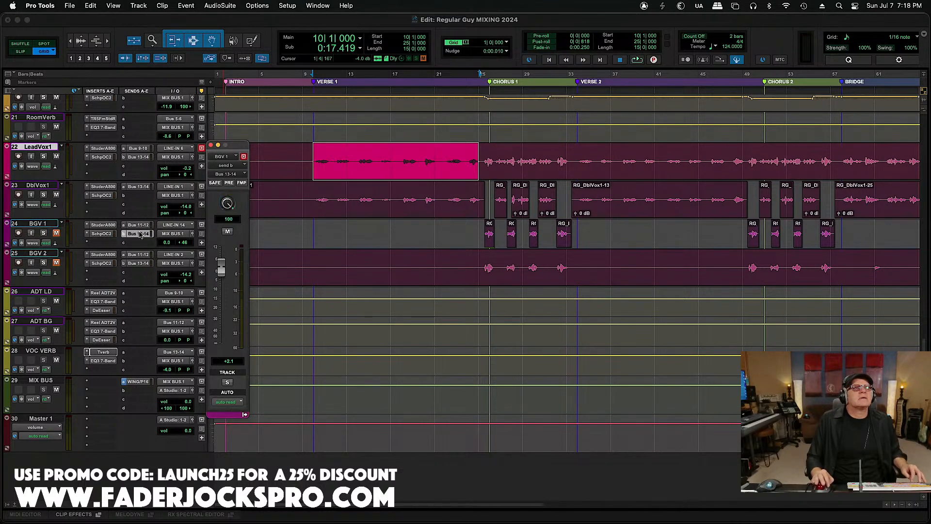
click(139, 264)
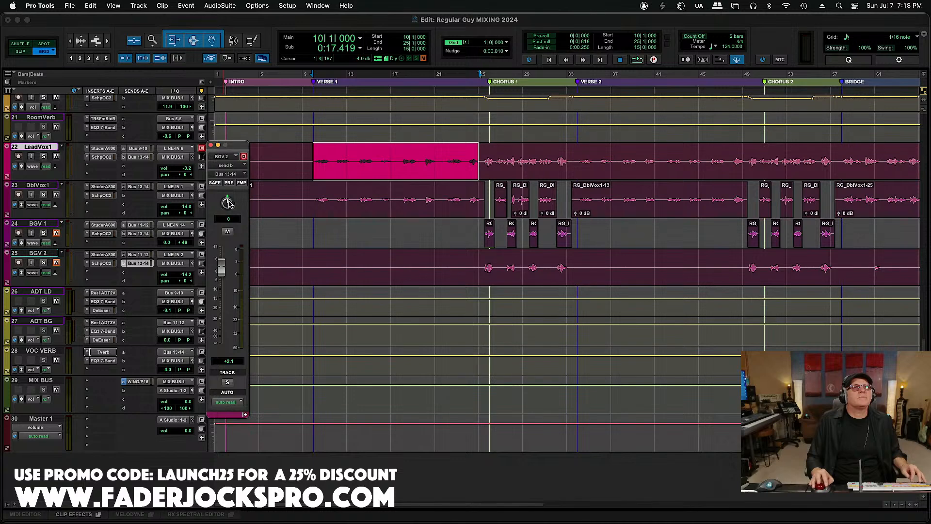
click(184, 283)
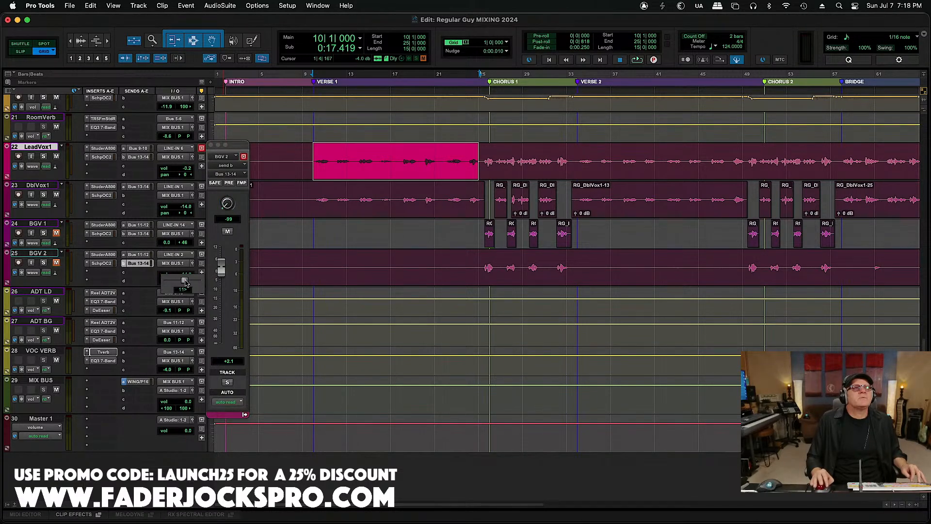
drag(189, 283, 192, 284)
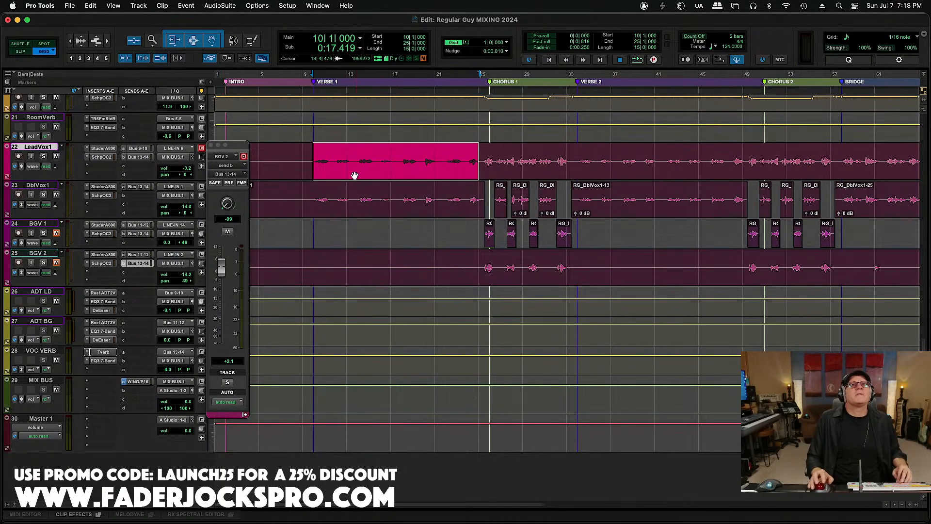
Step: Unmute both BGV tracks and play Chorus 1 from bar 24, balancing BGV 1 at -12.0 dB and BGV 2 at -11.5 dB
drag(480, 226, 579, 241)
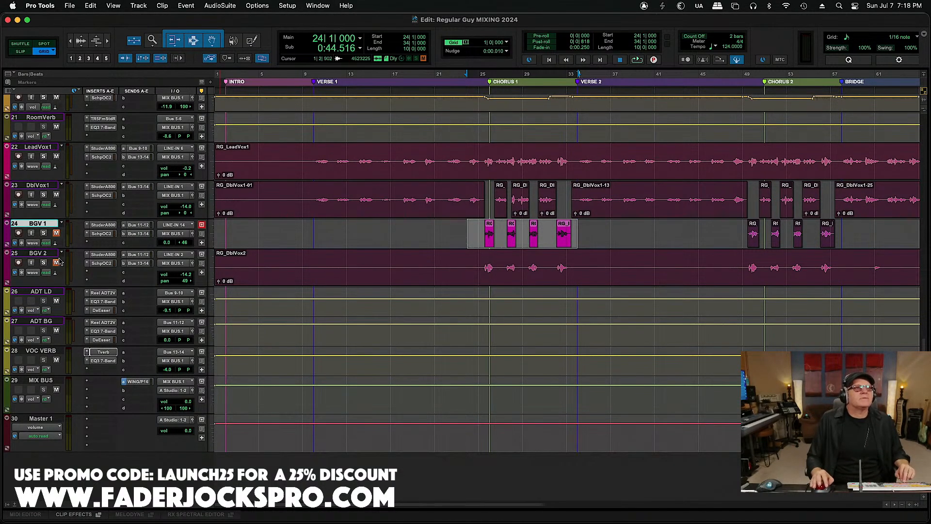
key(space)
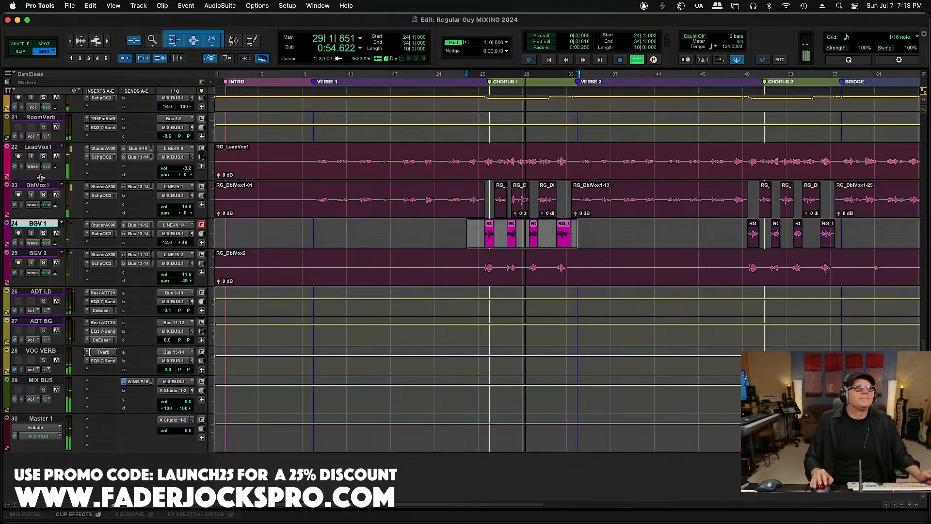
Step: Enlarge the LeadVox1 track, show its volume automation, and zoom in on Chorus 1
drag(41, 179, 40, 228)
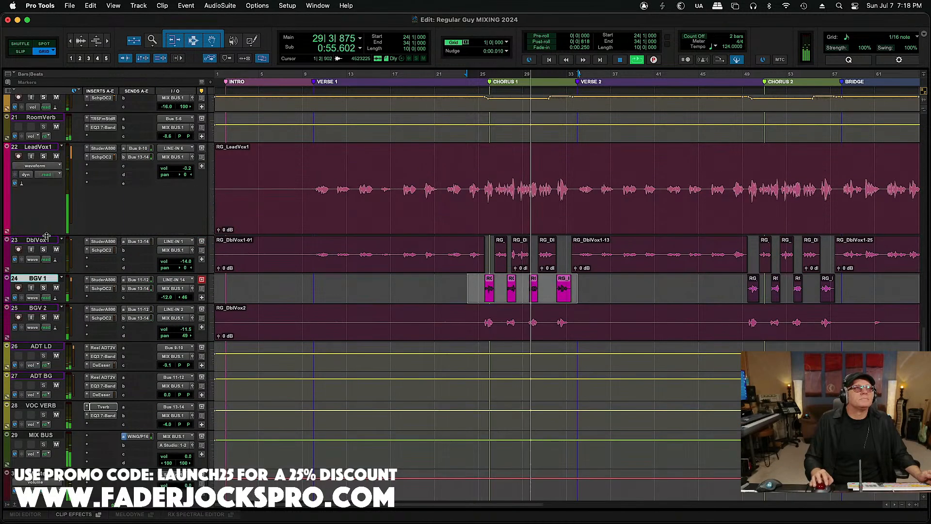
click(52, 168)
click(31, 191)
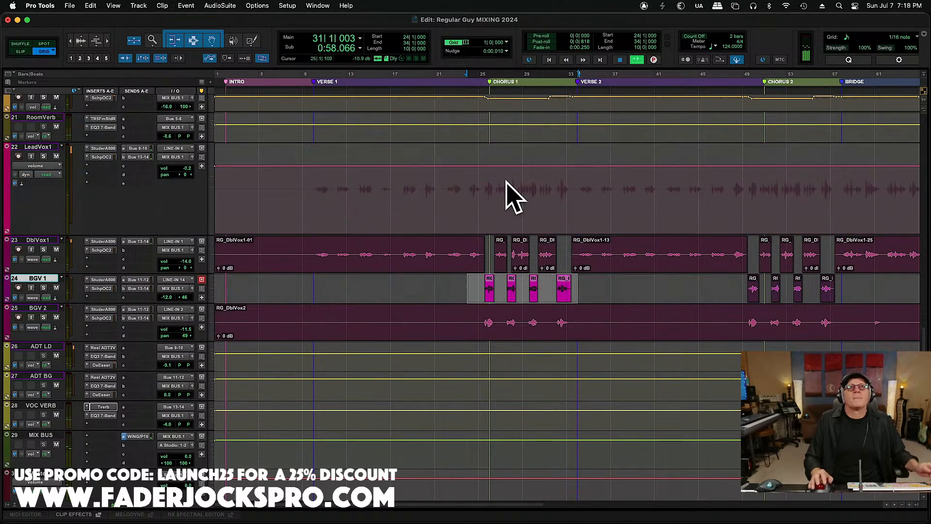
key(super+])
key(super+])
key(space)
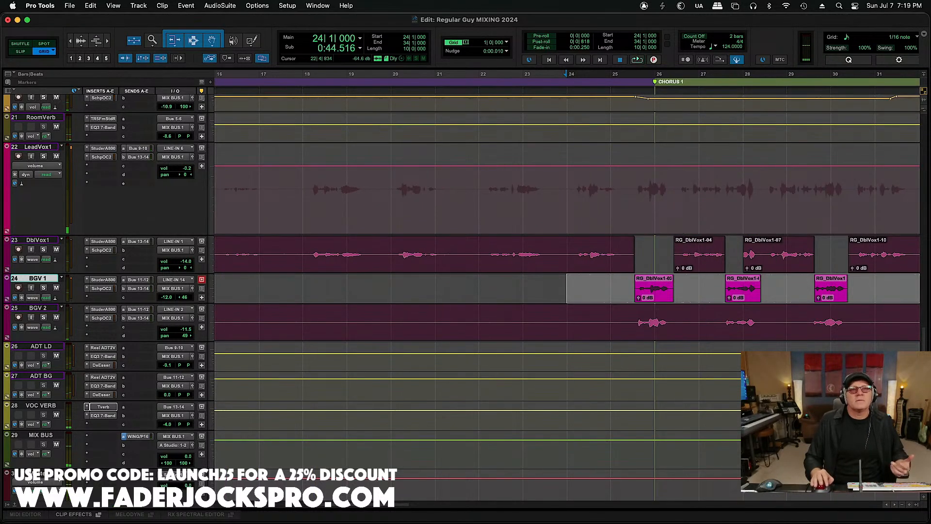
drag(376, 507, 417, 506)
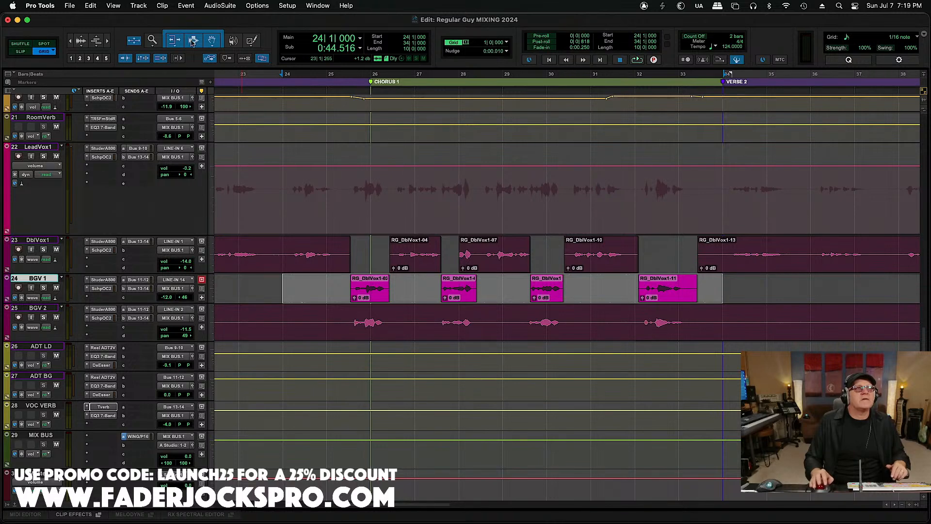
Step: In Slip mode with the Grabber tool, dip LeadVox1's volume automation to -1.2 dB over the first BGV 1 clip in Chorus 1 and audition it
click(212, 41)
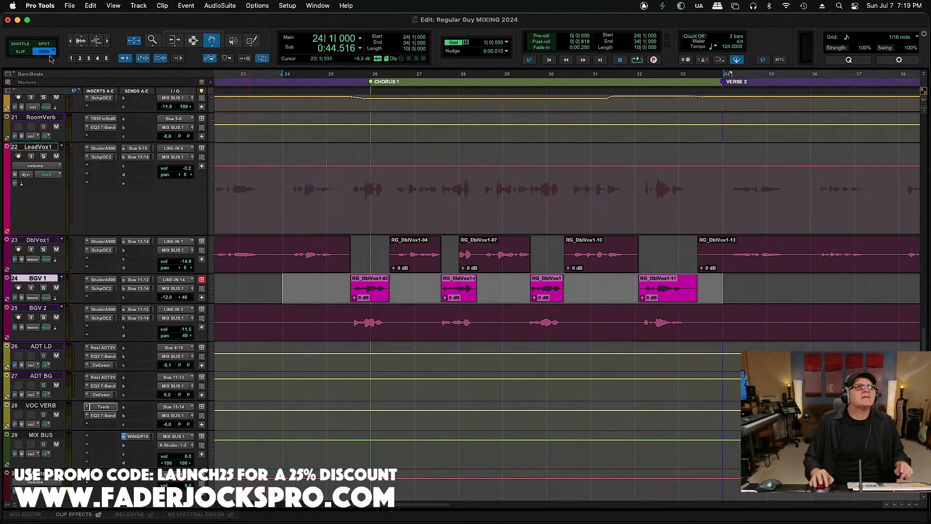
click(19, 51)
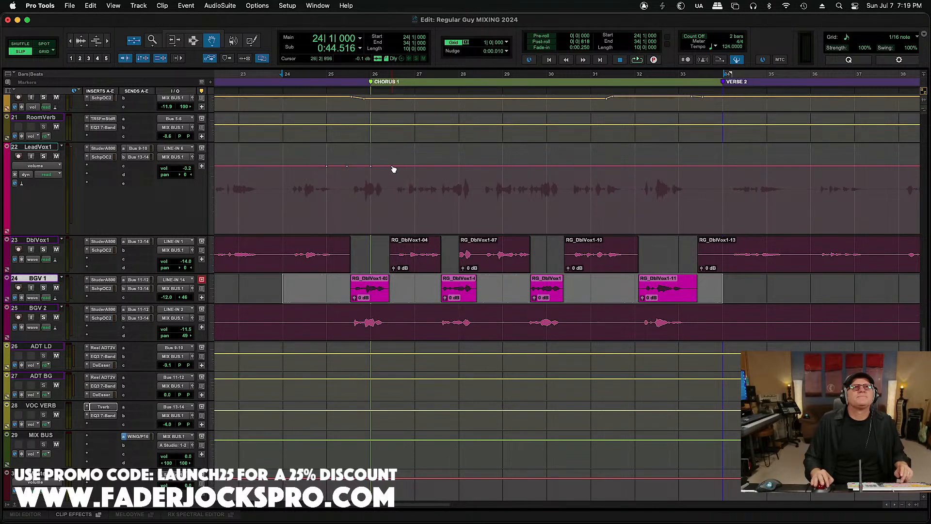
drag(371, 168, 391, 171)
click(317, 76)
key(space)
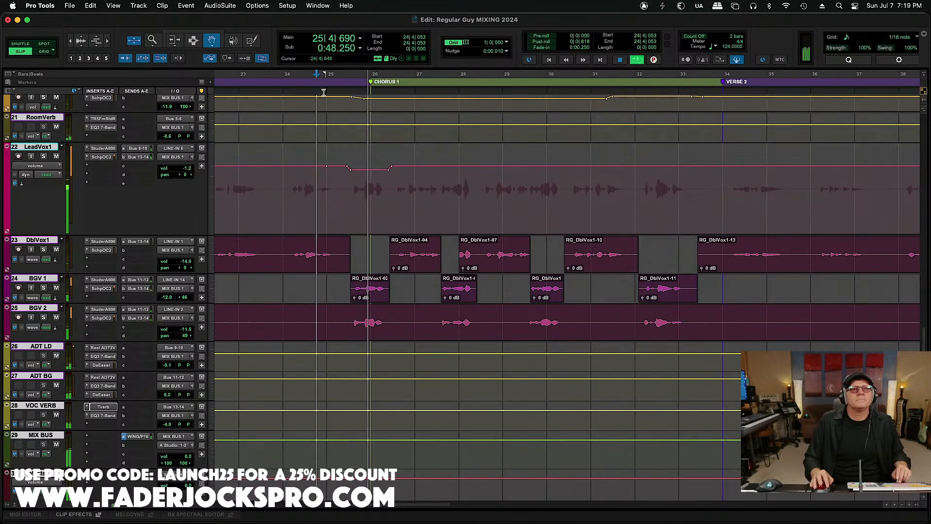
Step: Deepen the LeadVox1 volume dip over the first BGV 1 clip and play the passage again
key(space)
click(350, 169)
drag(348, 170, 389, 170)
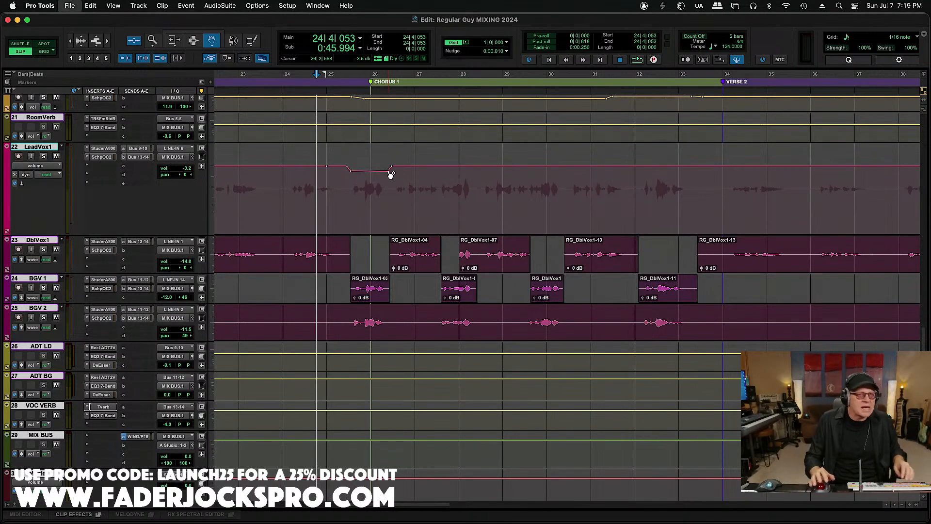
key(space)
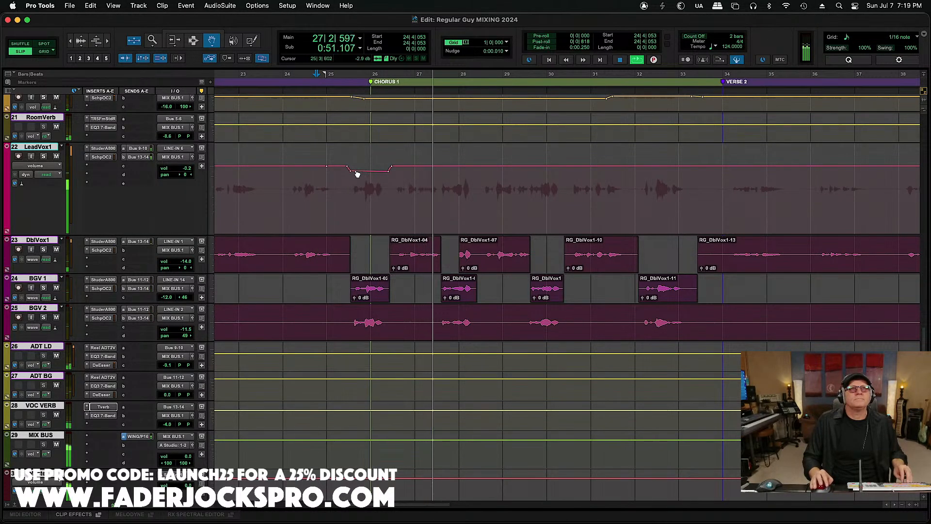
Step: Stop playback and dip LeadVox1's volume automation over the second and third BGV 1 clips in Chorus 1
key(space)
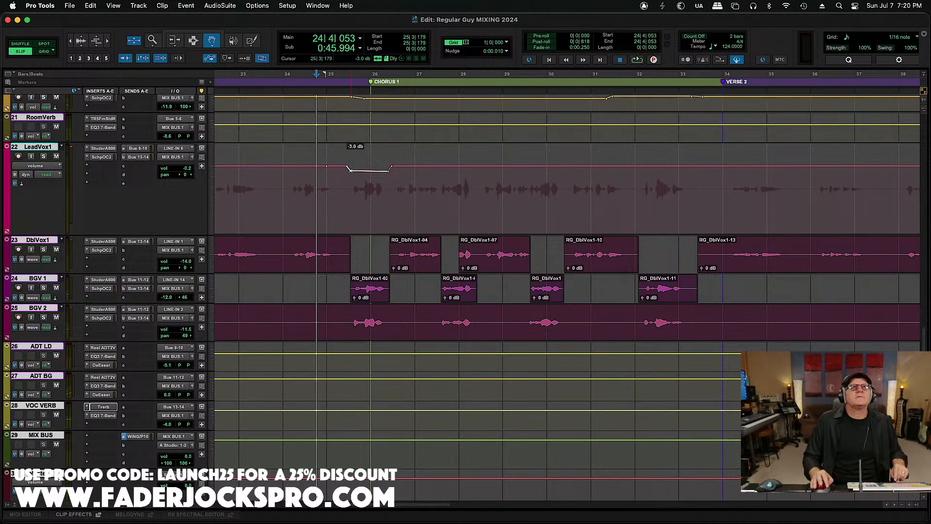
click(438, 166)
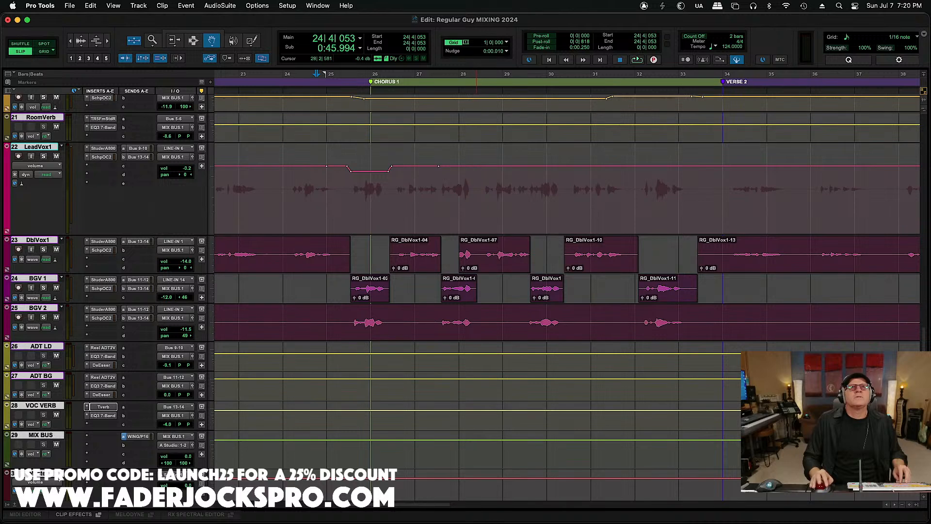
drag(441, 167, 474, 170)
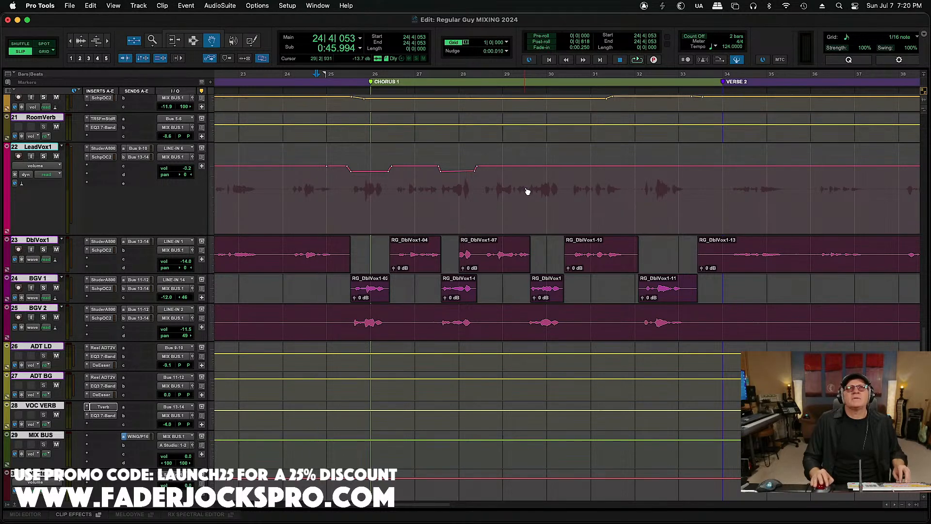
click(528, 167)
click(566, 165)
key(super+z)
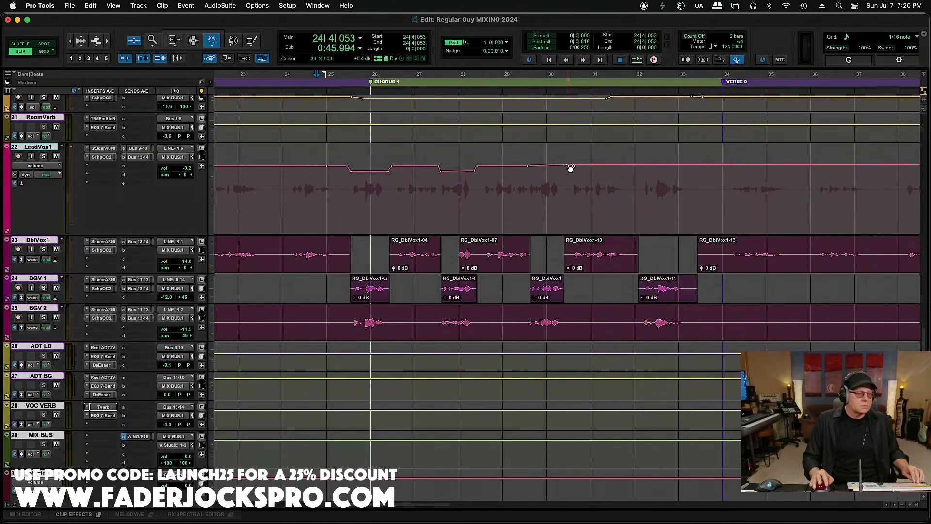
drag(562, 166, 528, 170)
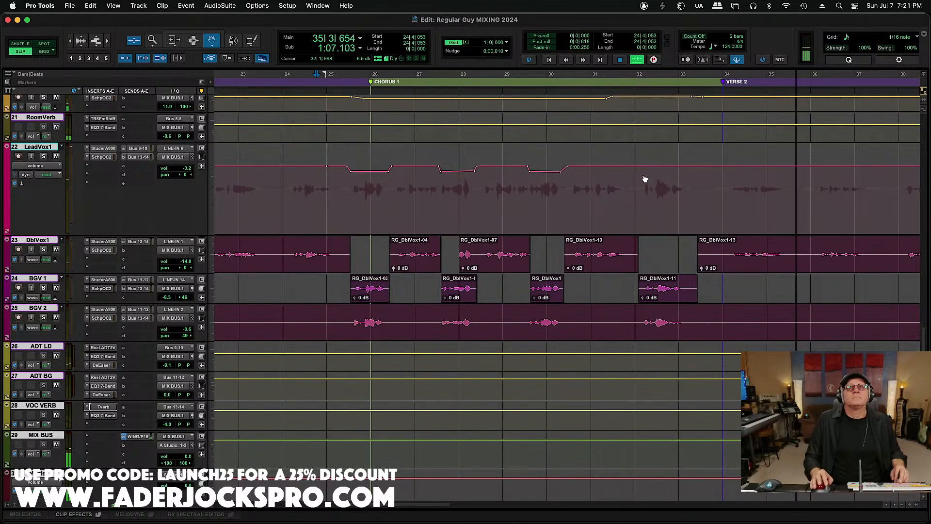
Step: Dip LeadVox1's volume automation to -1.5 dB over the fourth BGV 1 clip in Chorus 1 and audition the chorus
key(space)
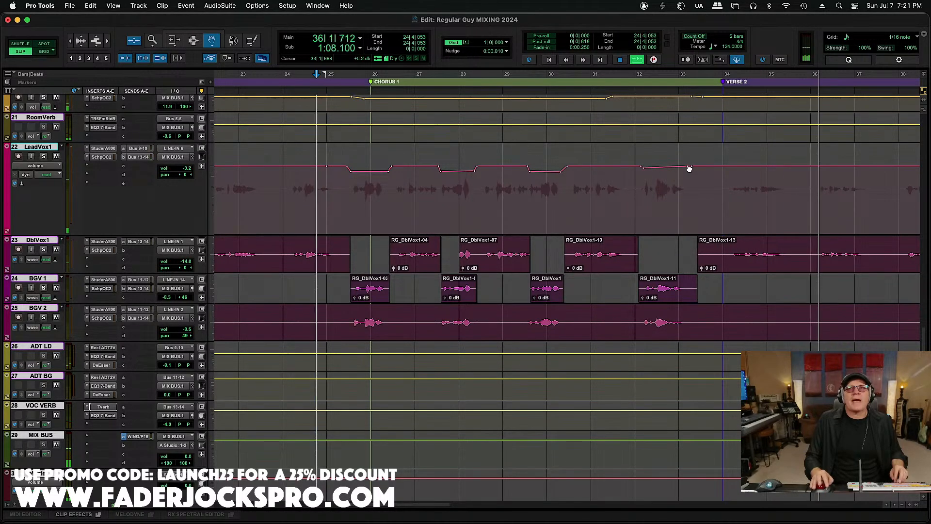
drag(686, 169, 686, 168)
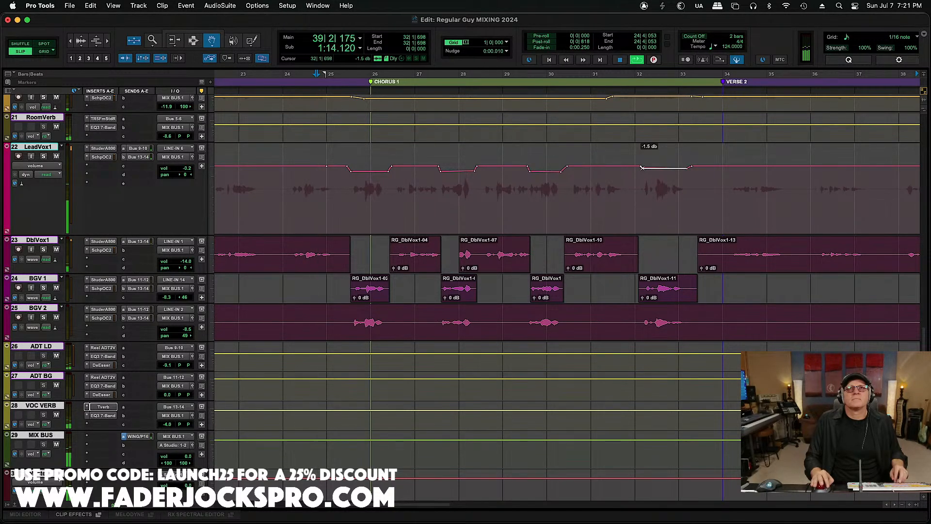
click(592, 75)
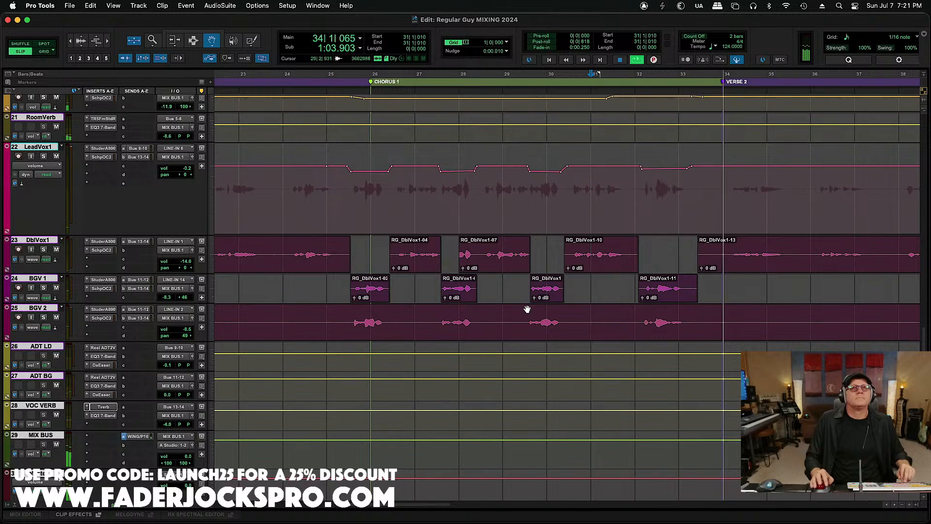
click(341, 73)
key(space)
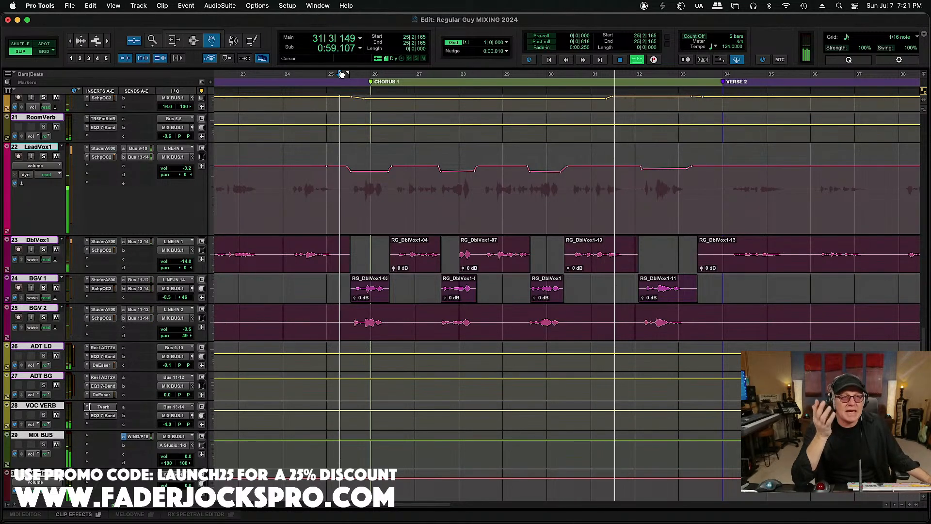
Step: Lower the ADT BG aux to -5.3 dB while replaying Chorus 1
click(168, 395)
drag(168, 398, 168, 402)
key(space)
key(space)
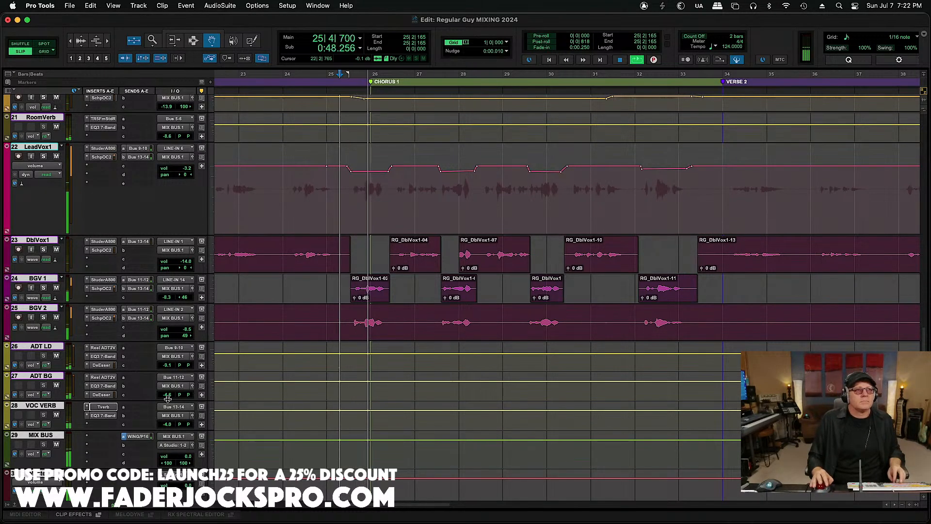
click(168, 397)
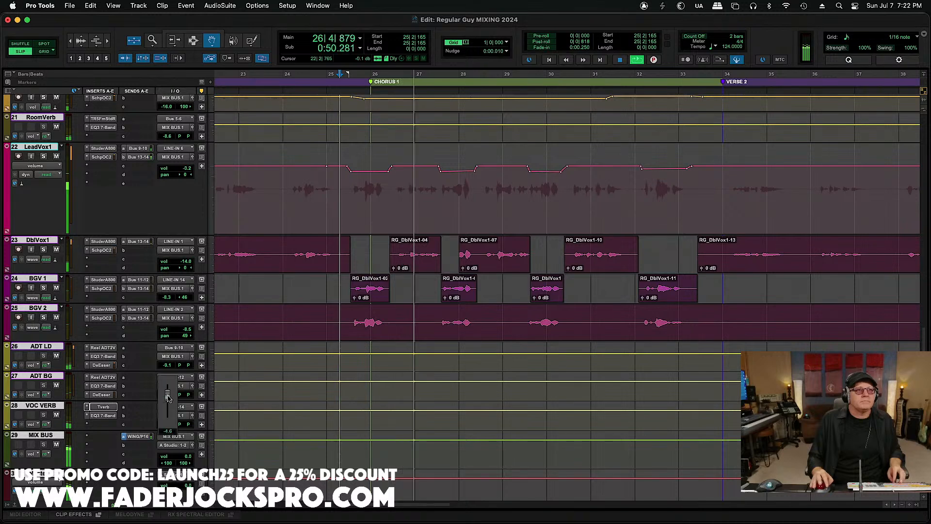
drag(168, 398, 169, 399)
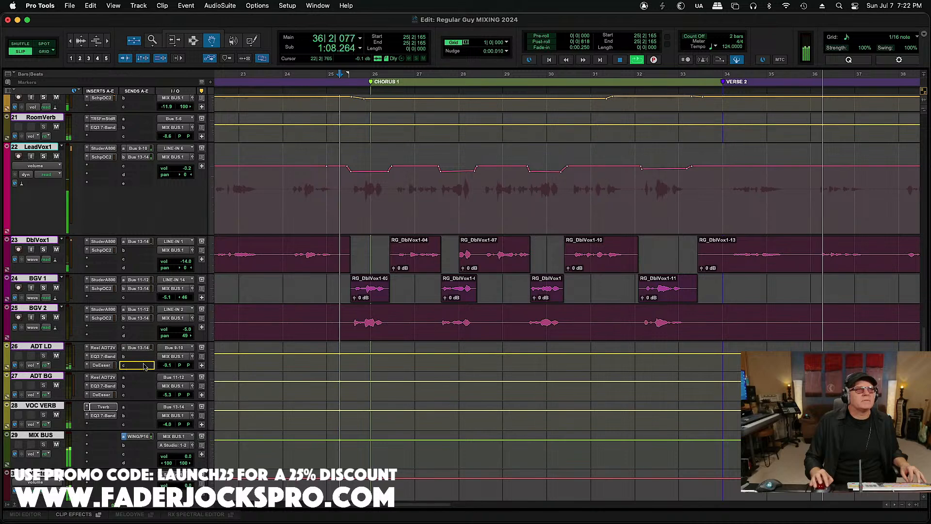
Step: During playback, set the Bus 13-14 reverb send to -3.0 dB on ADT LD and to about -6 dB on ADT BG
key(space)
key(space)
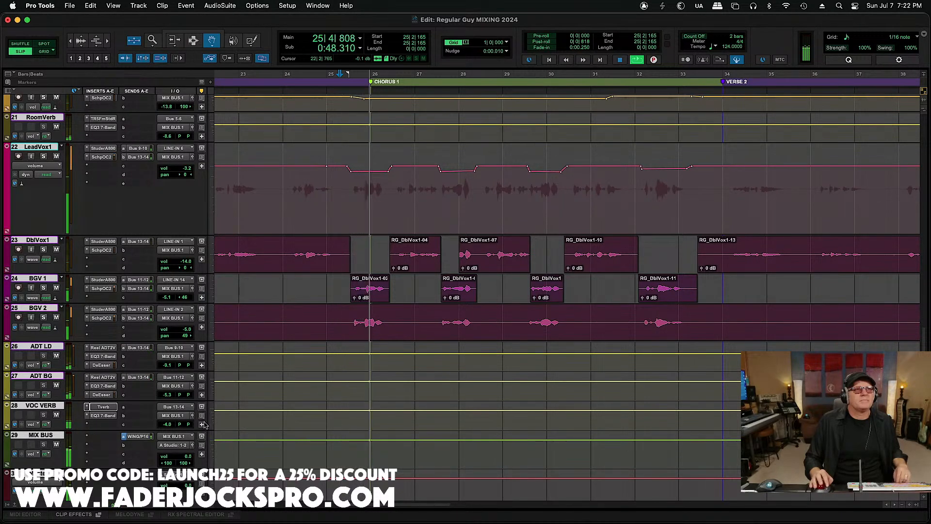
click(139, 347)
drag(220, 274, 221, 285)
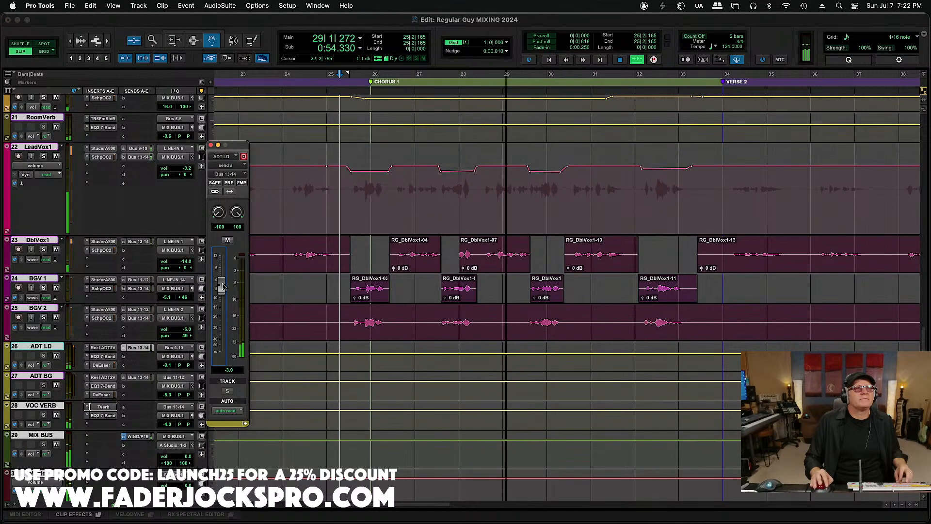
click(136, 378)
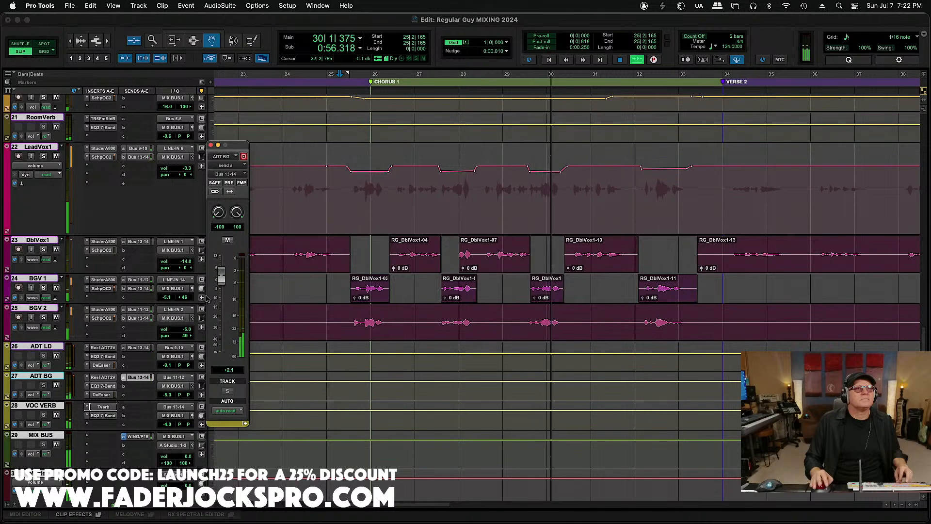
drag(220, 283, 221, 293)
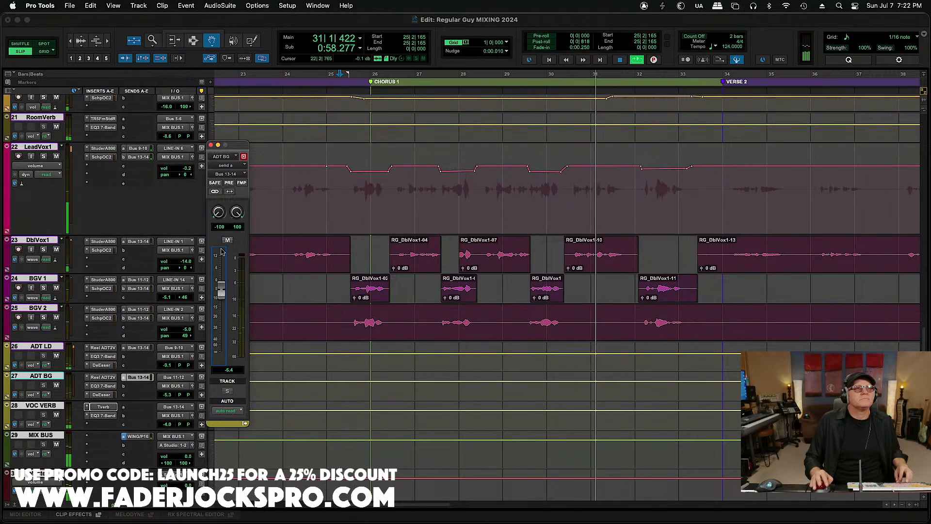
click(211, 145)
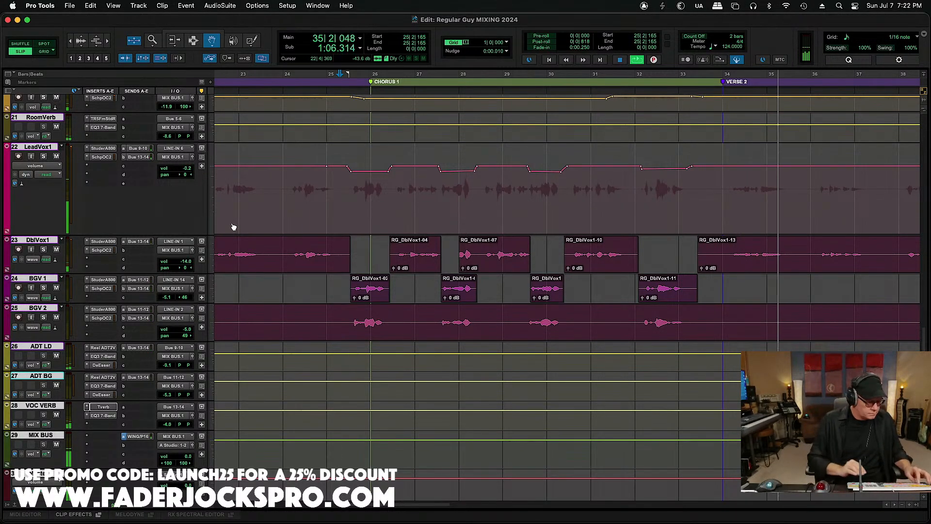
Step: Stop playback and, in Grid mode, select and copy LeadVox1's volume automation from bar 25 to bar 34 around Chorus 1
key(r)
key(r)
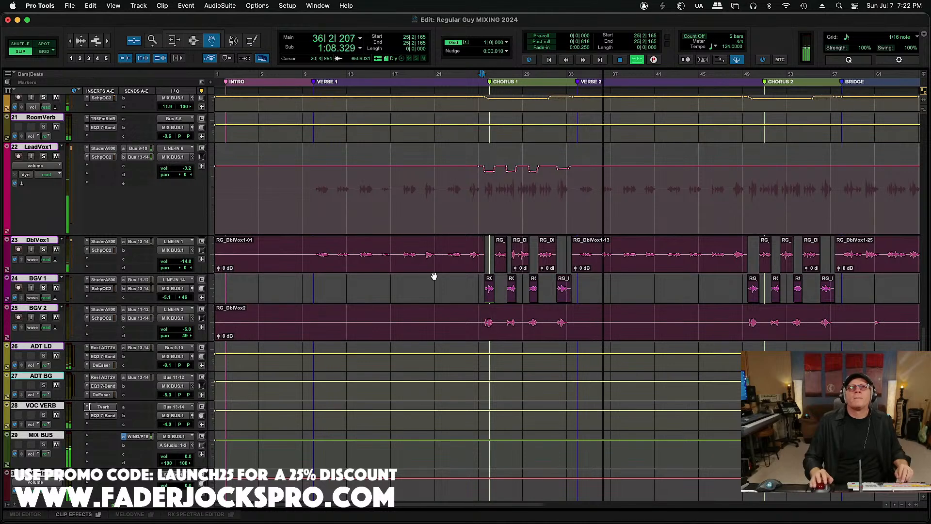
key(space)
key(t)
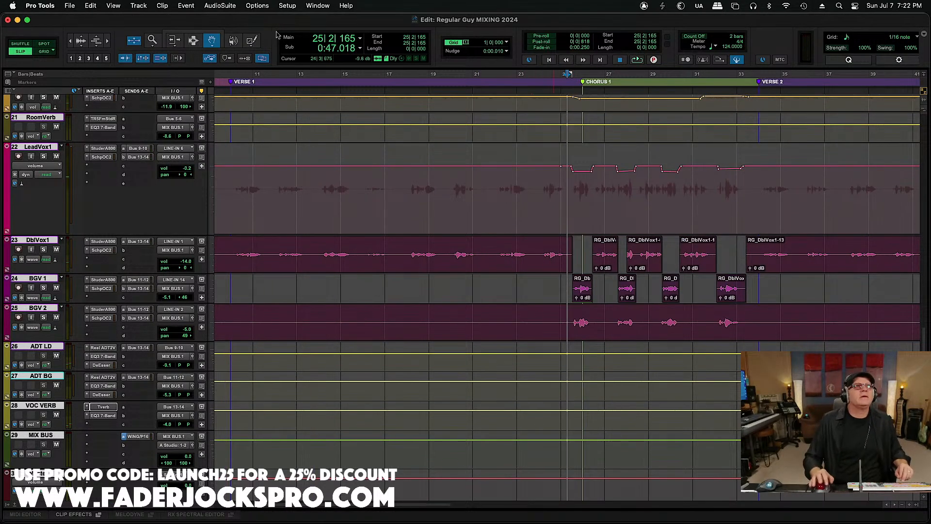
click(44, 52)
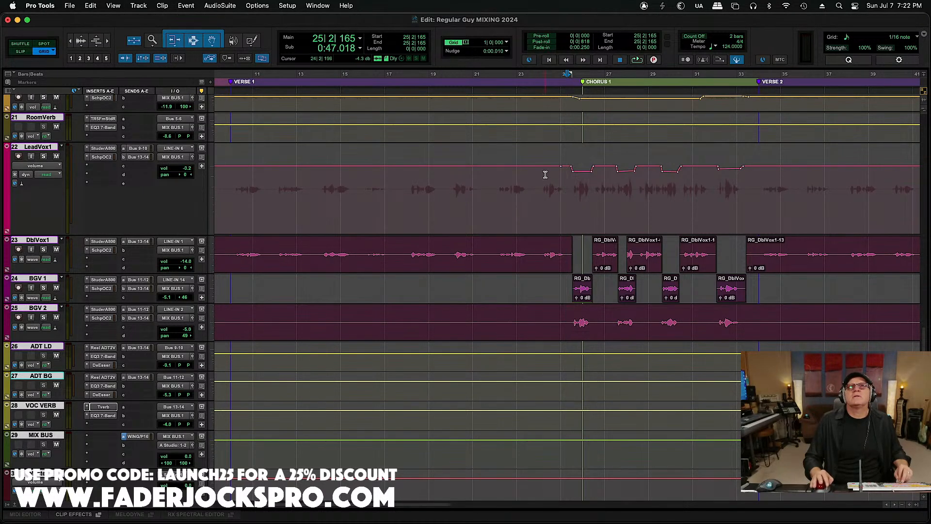
key(t)
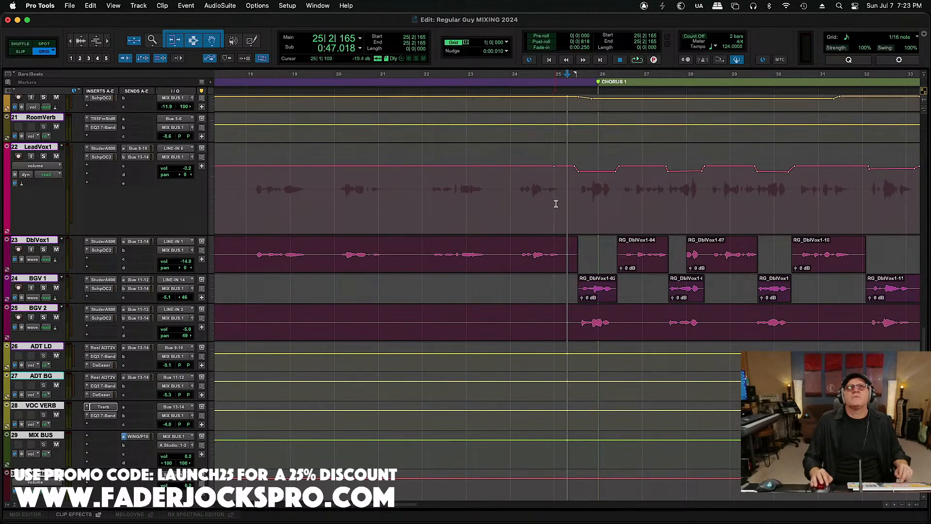
drag(555, 206, 362, 205)
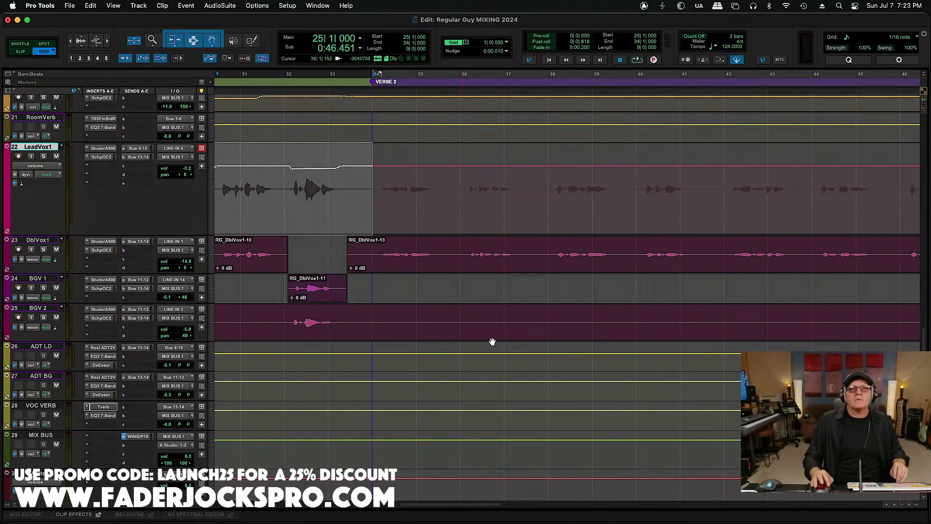
Step: Paste the copied volume automation onto LeadVox1 from bar 50 for Chorus 2
drag(478, 506, 572, 509)
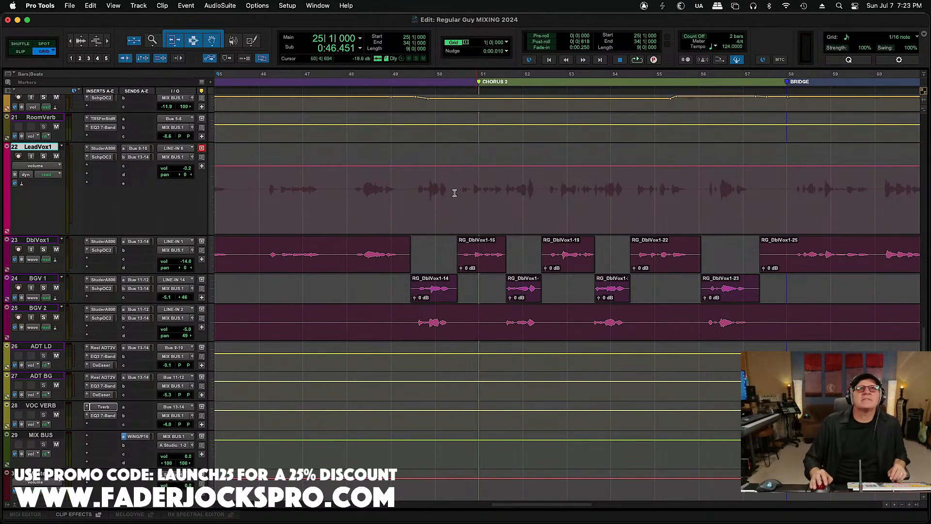
drag(436, 193, 789, 193)
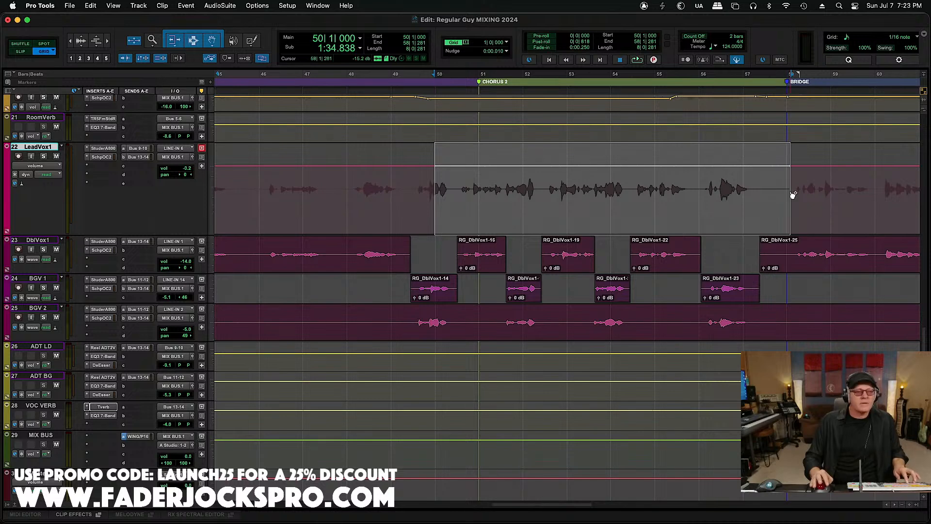
key(super+v)
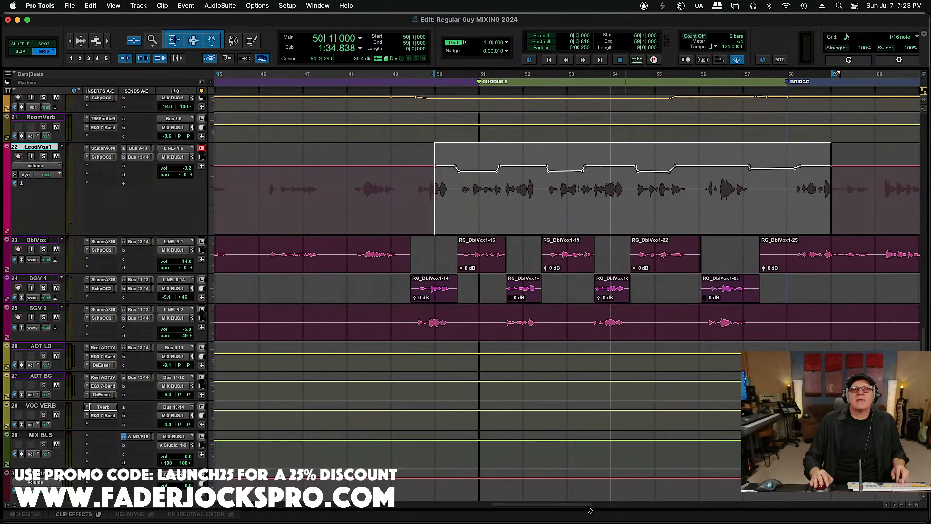
Step: Paste the same volume automation onto LeadVox1 from bar 66 for Chorus 3 and audition it into the Whoo Outro
drag(580, 507, 682, 506)
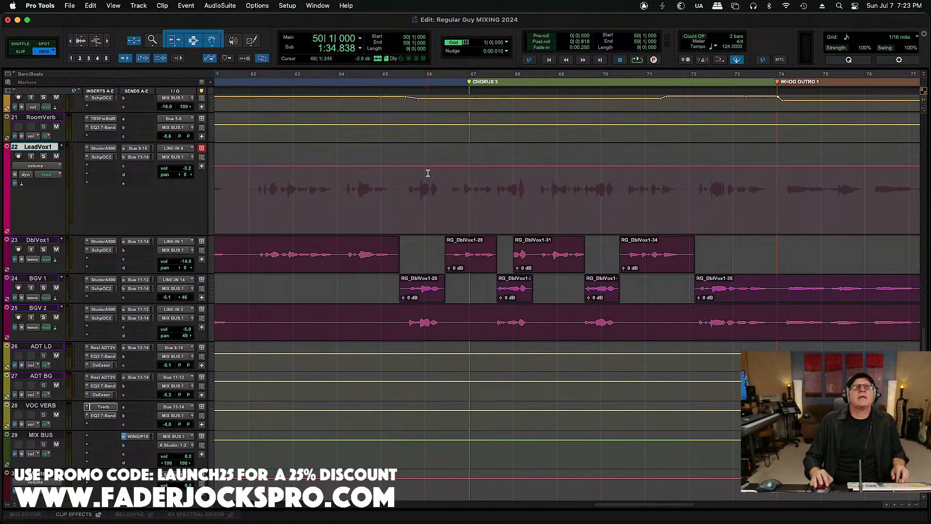
drag(431, 174, 799, 186)
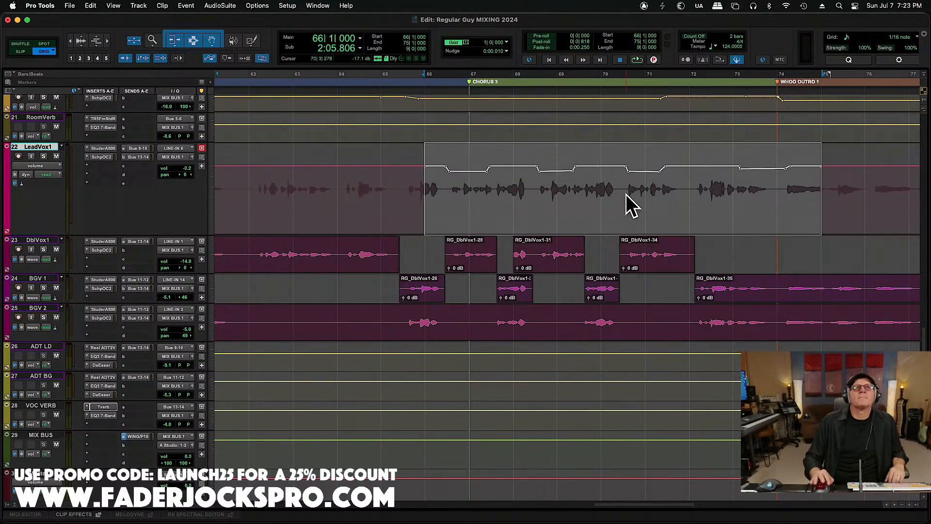
click(426, 194)
key(space)
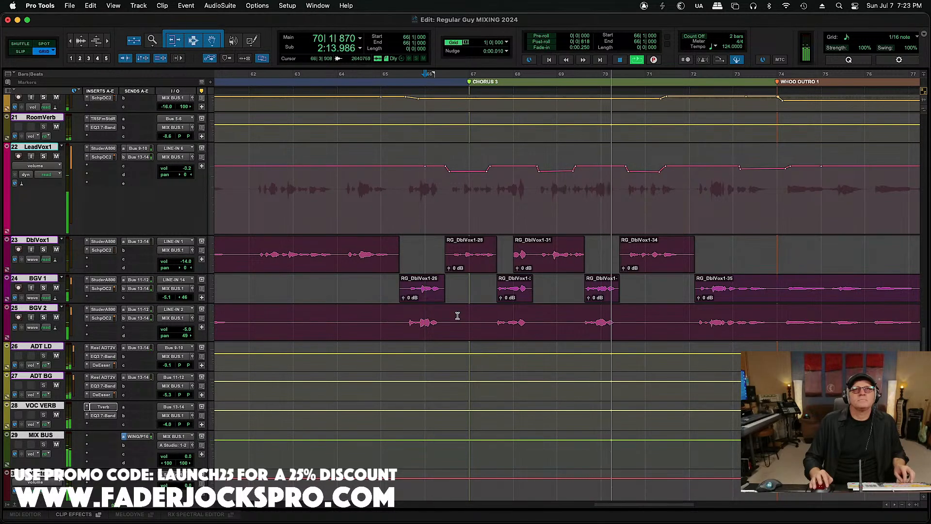
key(super+bracketleft)
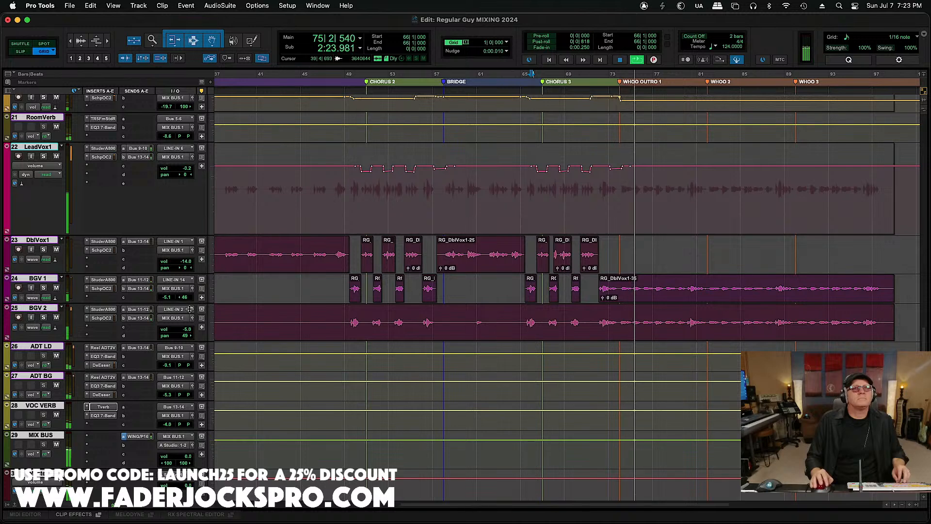
key(space)
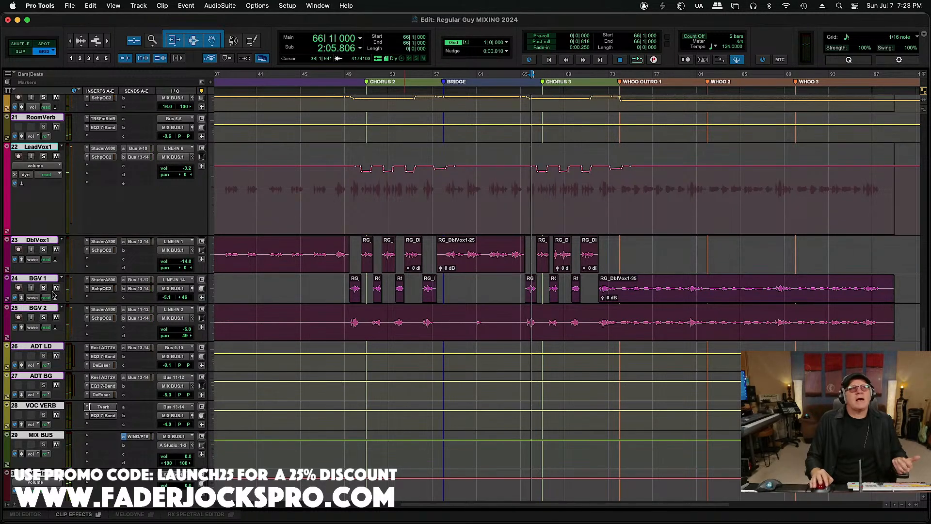
Step: Show volume automation on the BGV 1 and BGV 2 tracks and enlarge both tracks together
click(38, 297)
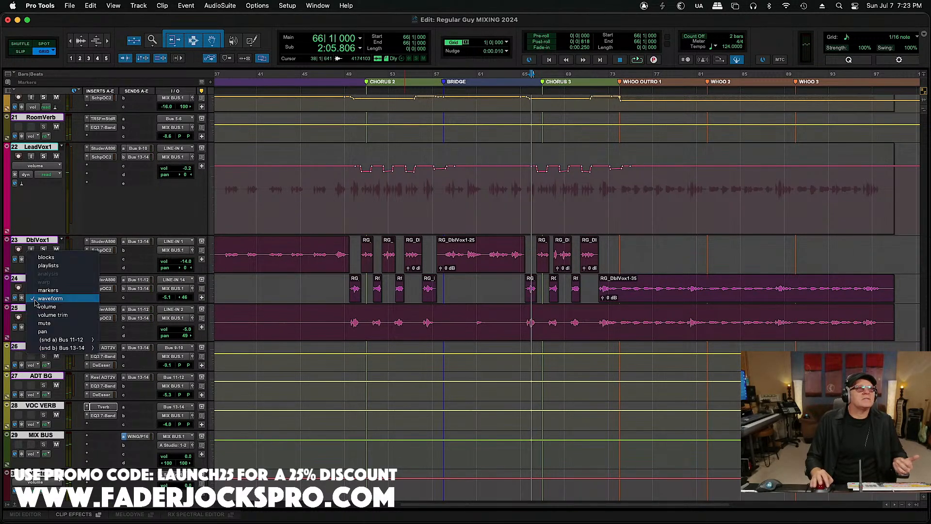
click(35, 318)
click(33, 327)
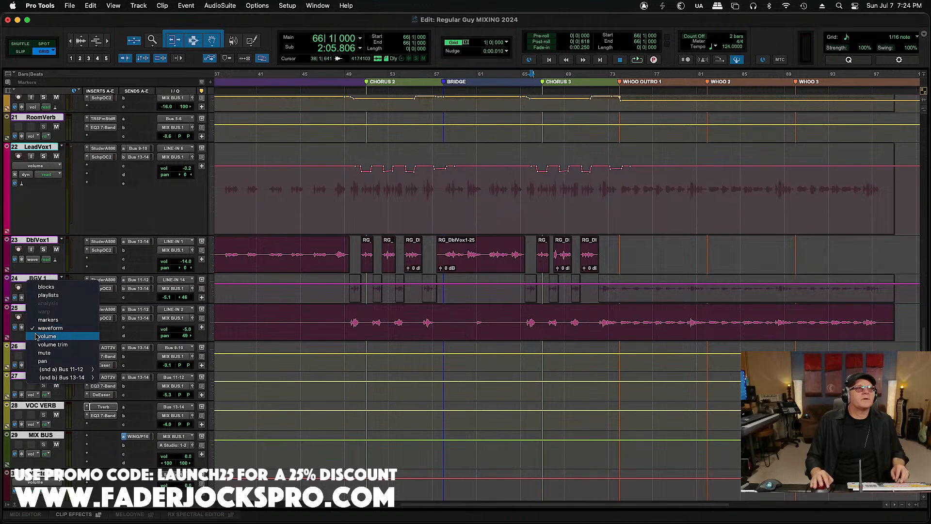
click(35, 345)
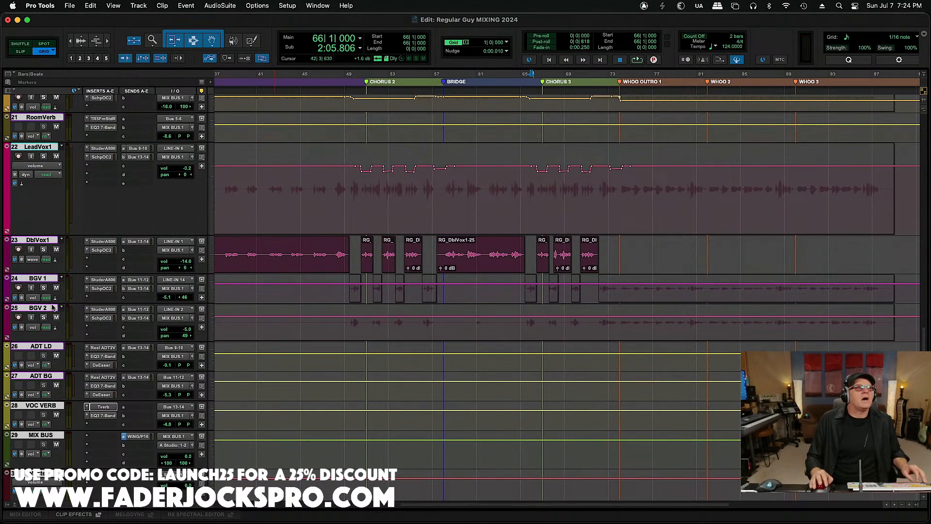
click(44, 280)
shift+click(43, 308)
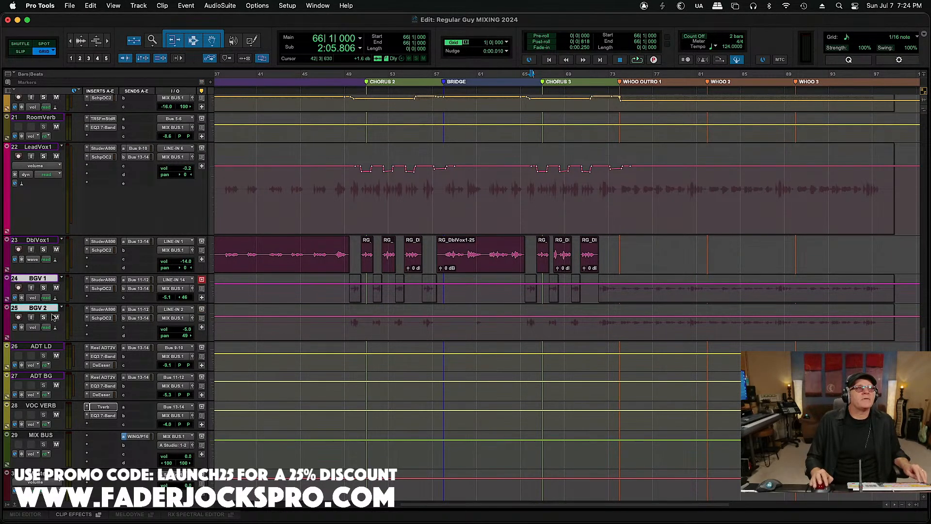
drag(49, 341, 52, 385)
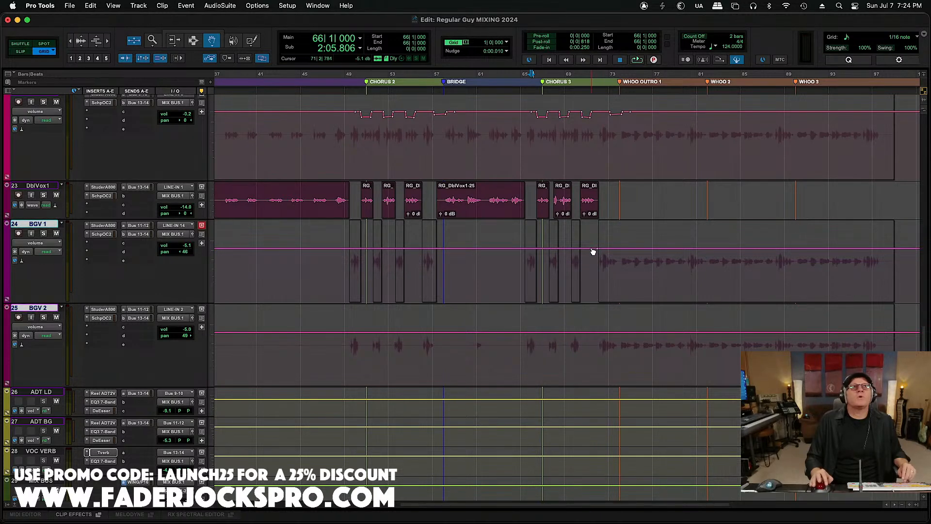
Step: In Slip mode, lower the volume automation from about bar 71 onward to -8.5 dB on BGV 1 and -9.0 dB on BGV 2
click(19, 52)
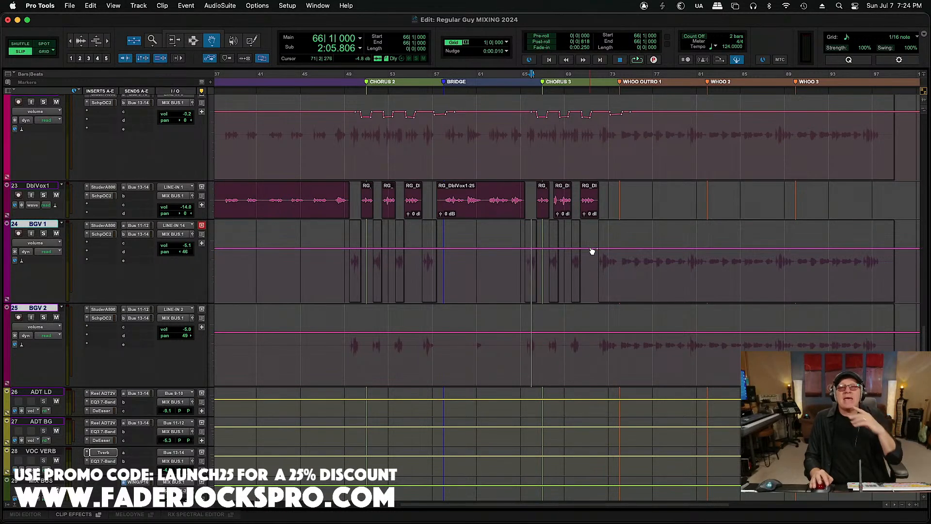
drag(599, 252, 595, 253)
click(590, 333)
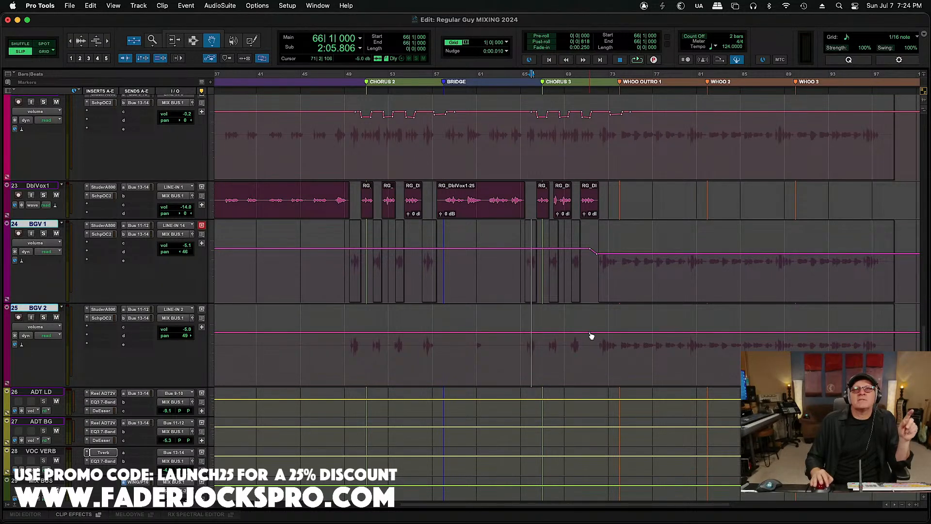
drag(594, 334, 596, 342)
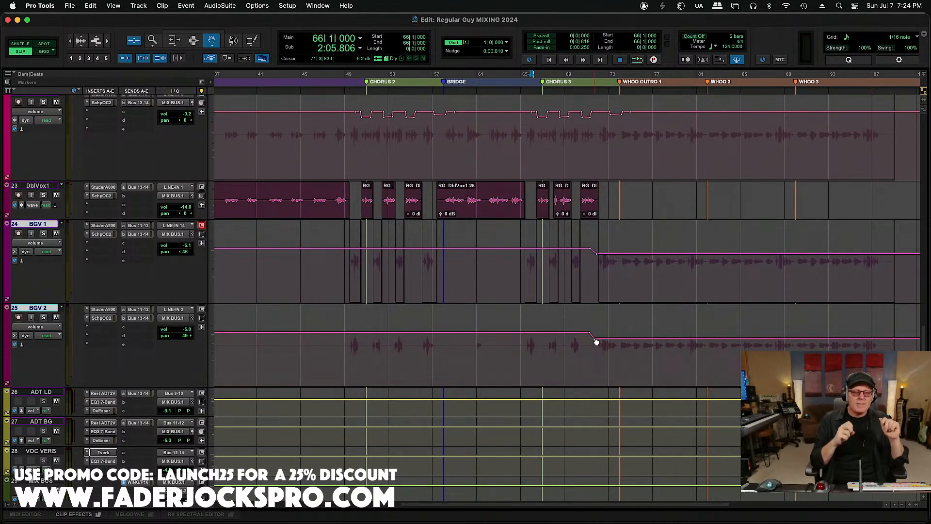
Step: Play from bar 72 and lower LeadVox1's volume automation to -2.1 dB from the start of Whoo Outro 1 onward
click(601, 77)
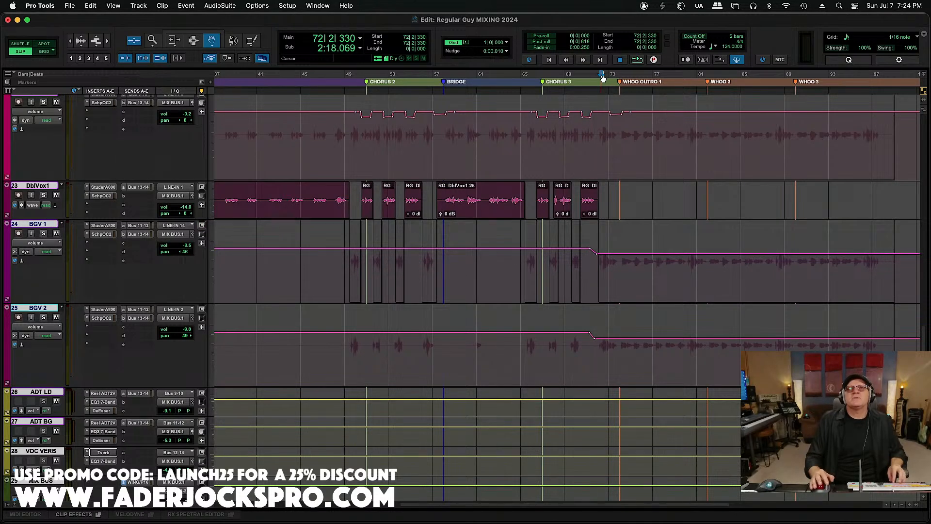
key(space)
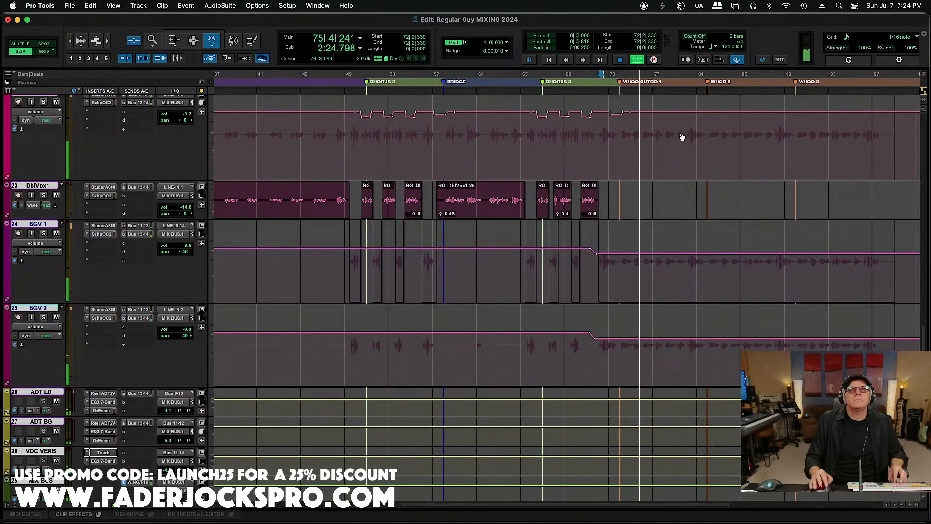
key(super+bracketright)
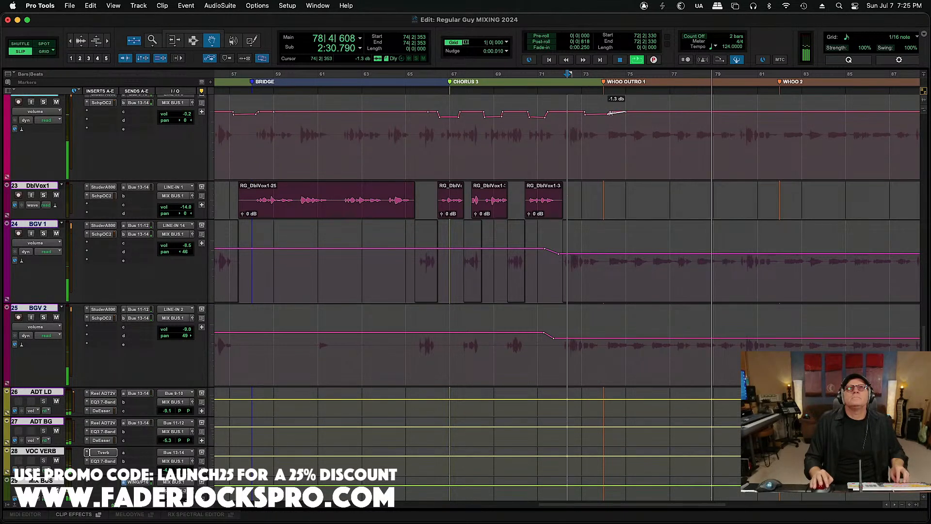
click(626, 114)
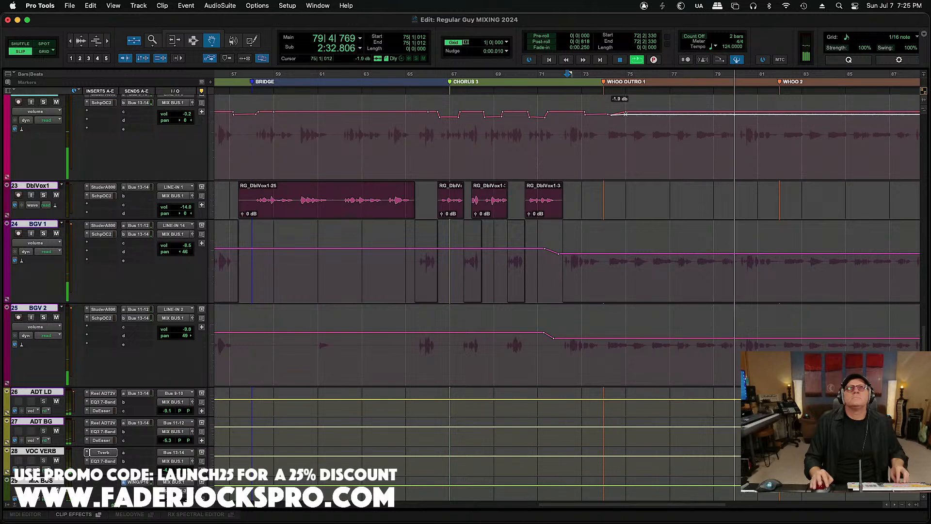
drag(625, 115, 628, 117)
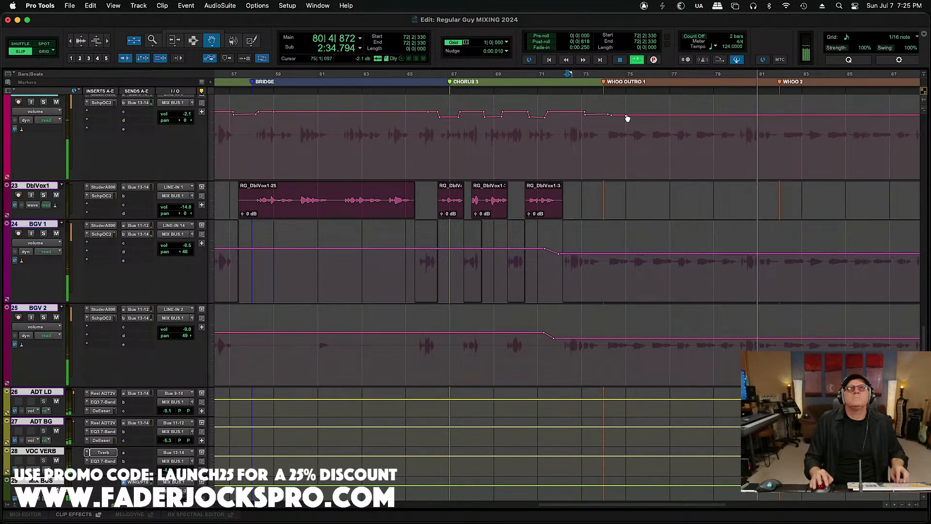
Step: Raise the outro volume automation to -7.3 dB on BGV 1 and -7.5 dB on BGV 2 while auditioning the outro
click(557, 253)
drag(557, 253, 556, 252)
click(553, 336)
drag(553, 336, 554, 337)
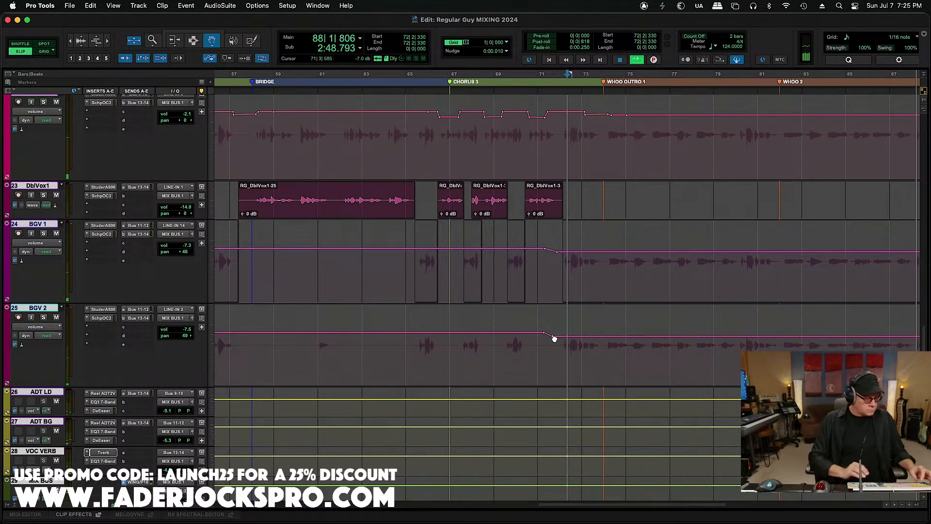
key(super+bracketleft)
key(super+bracketleft)
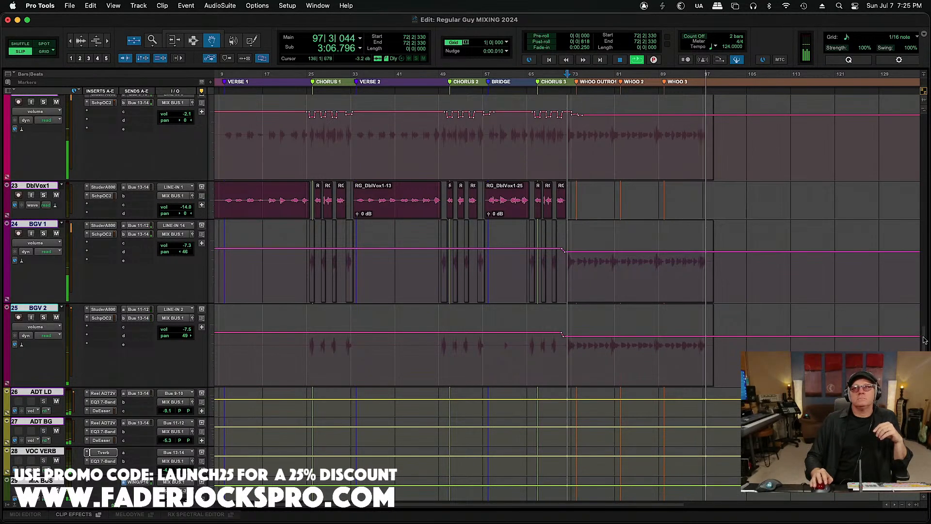
Step: Stop playback and reduce the height of the LeadVox1 track
scroll(926, 275, up, 5)
key(space)
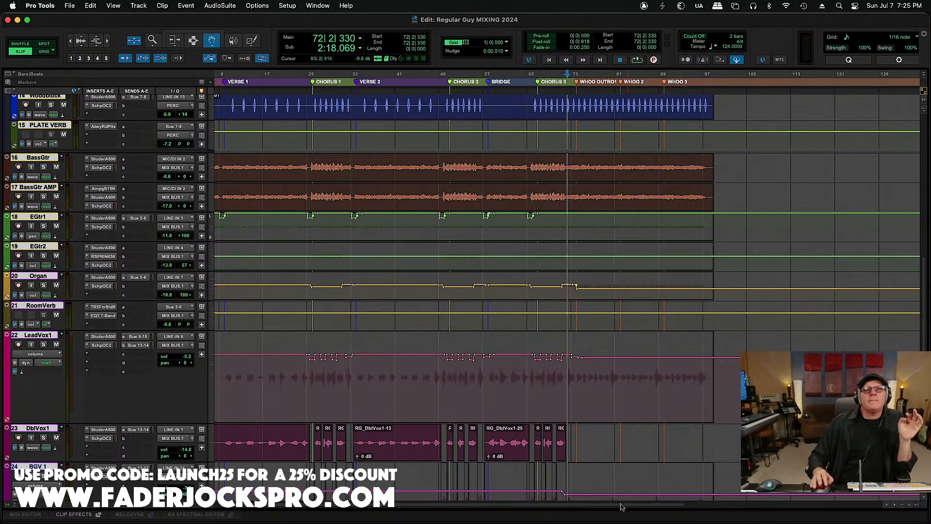
drag(623, 506, 522, 511)
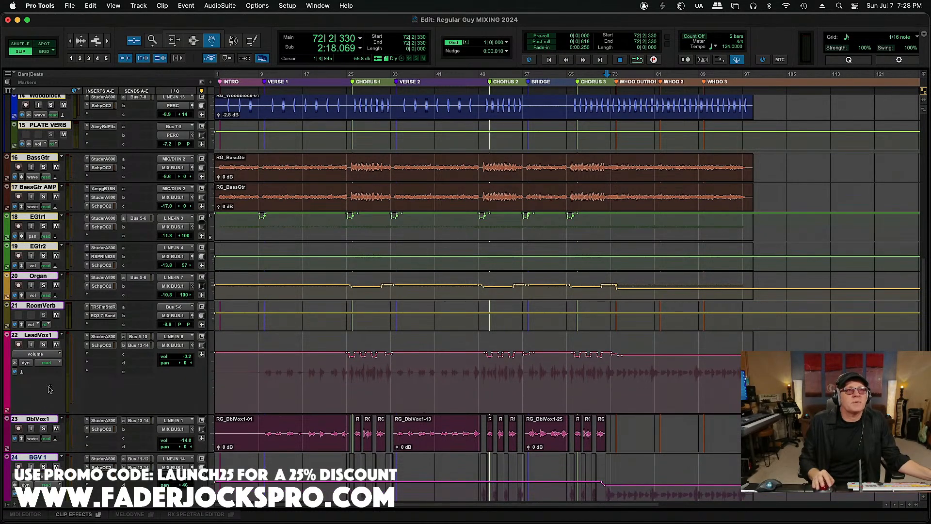
drag(43, 424, 53, 382)
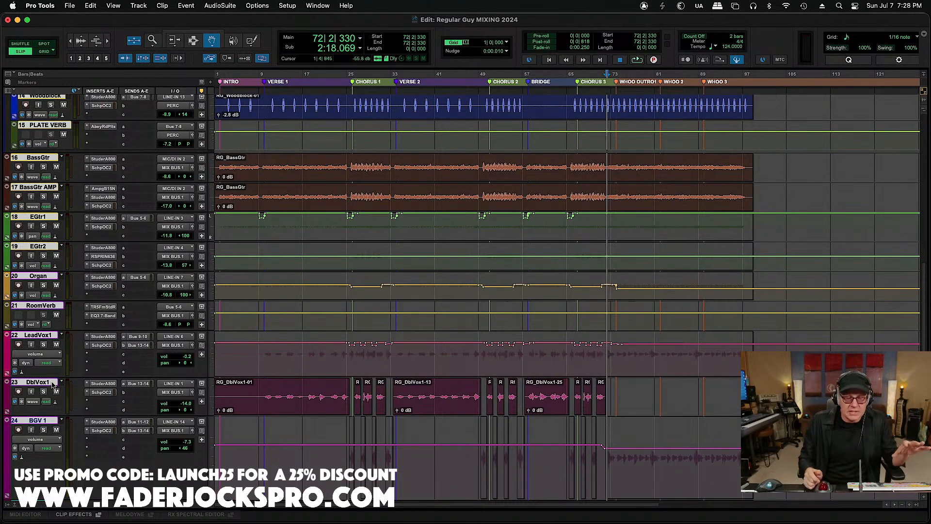